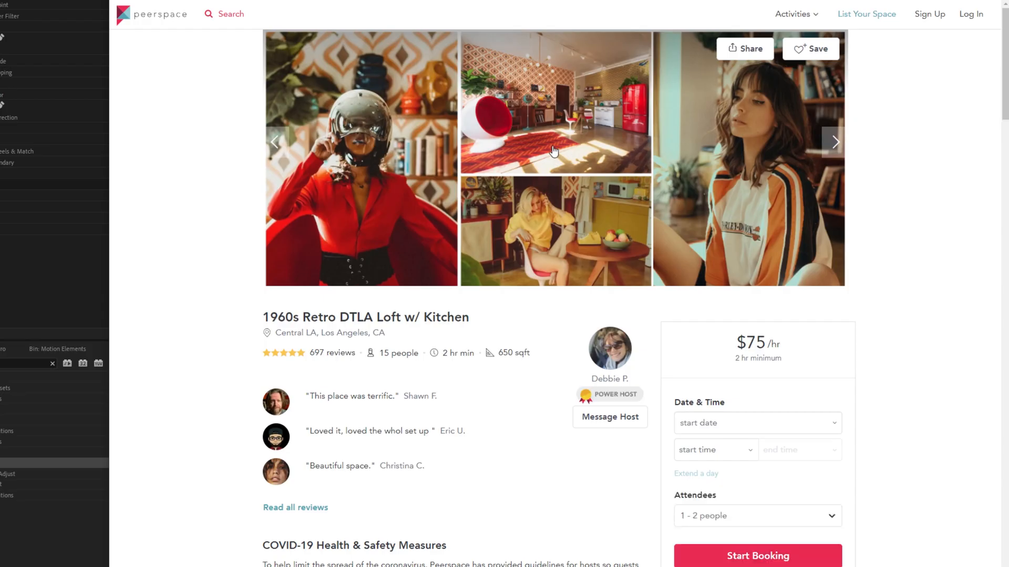
Step: Browse the photo gallery of the 1960s Retro DTLA Loft w/ Kitchen listing
click(554, 152)
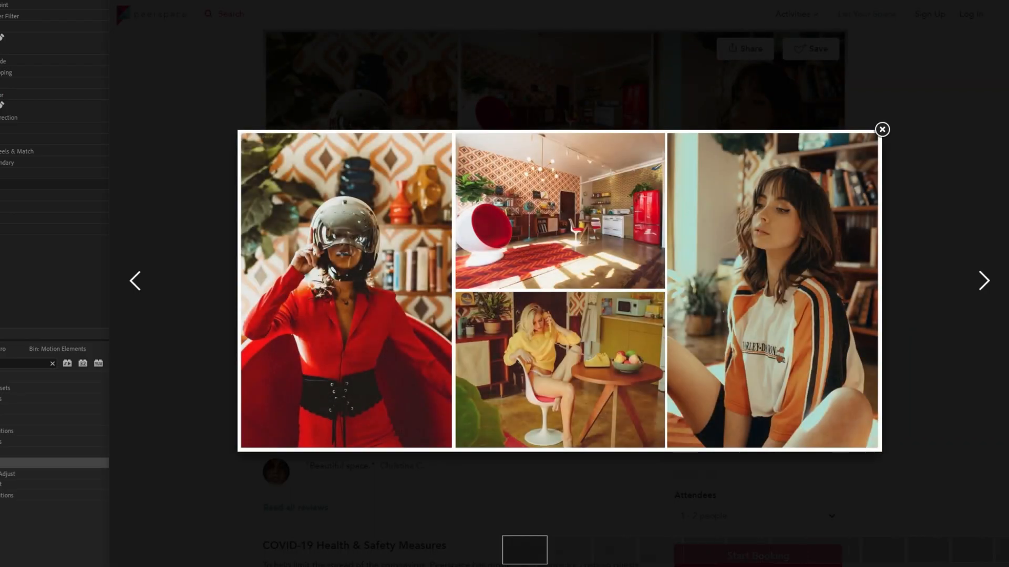
click(981, 280)
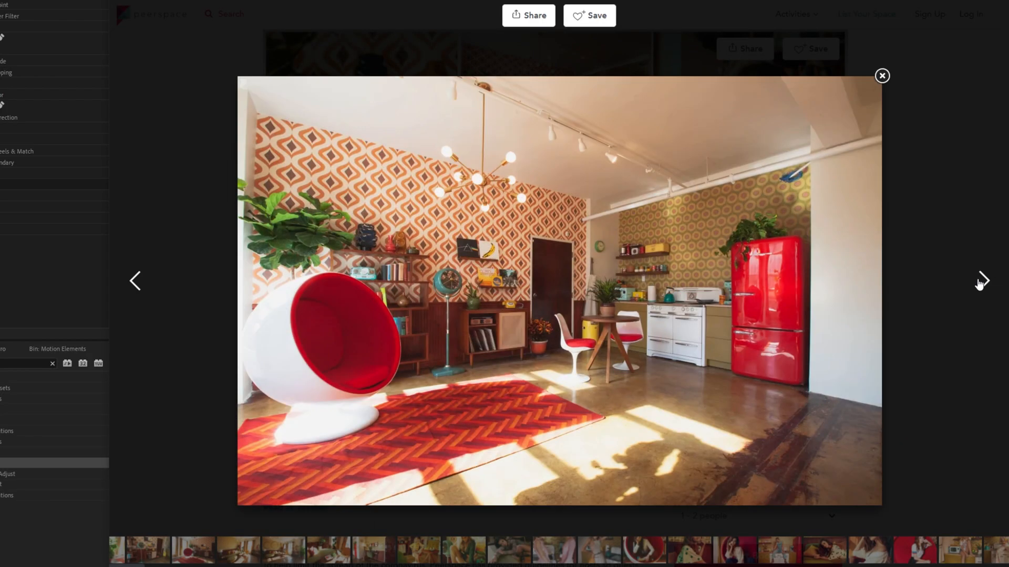
click(981, 281)
click(981, 281)
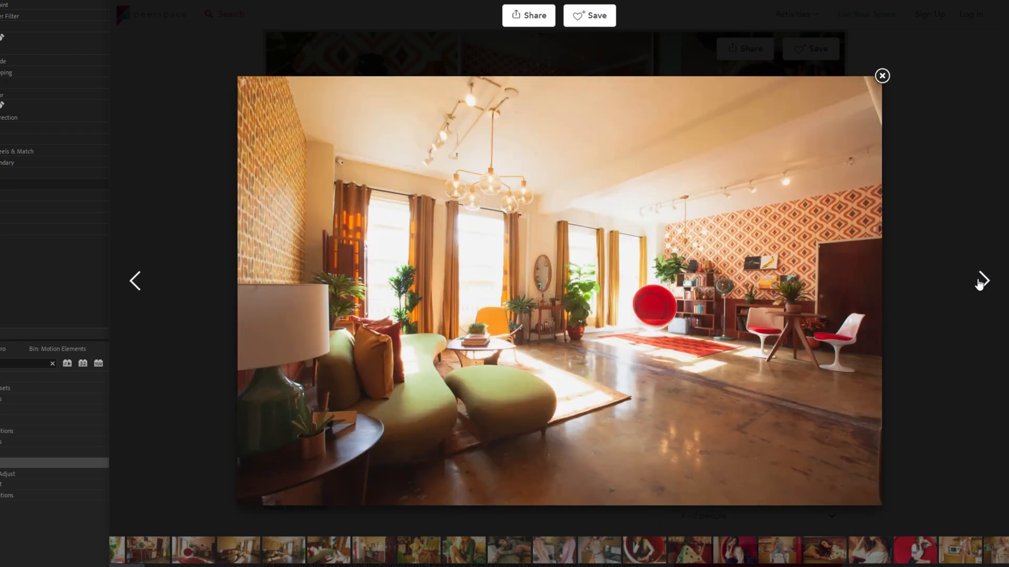
click(980, 281)
click(981, 281)
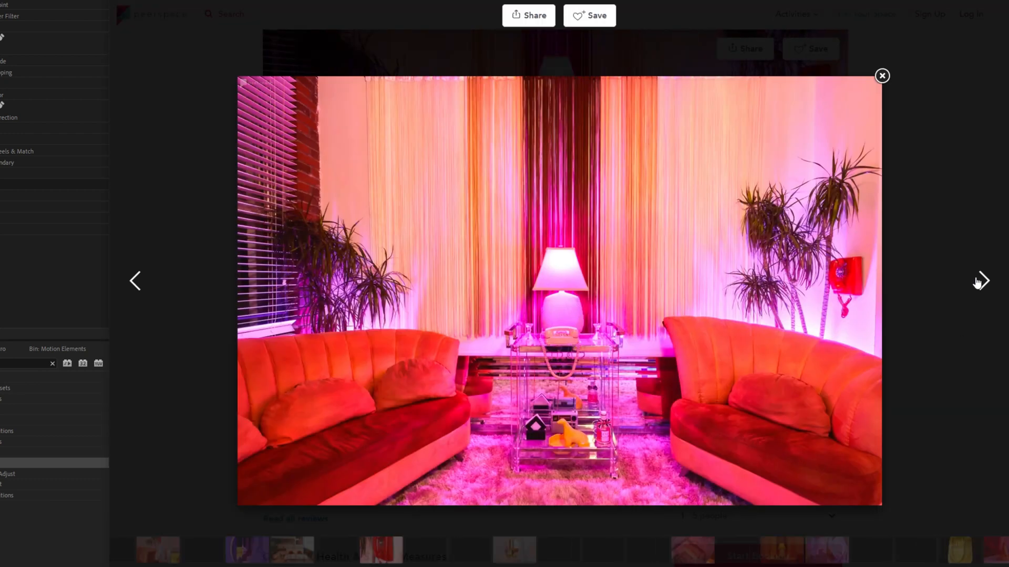
Step: Browse the gallery photos of the loft with orange velvet sofas and pink lighting
click(980, 282)
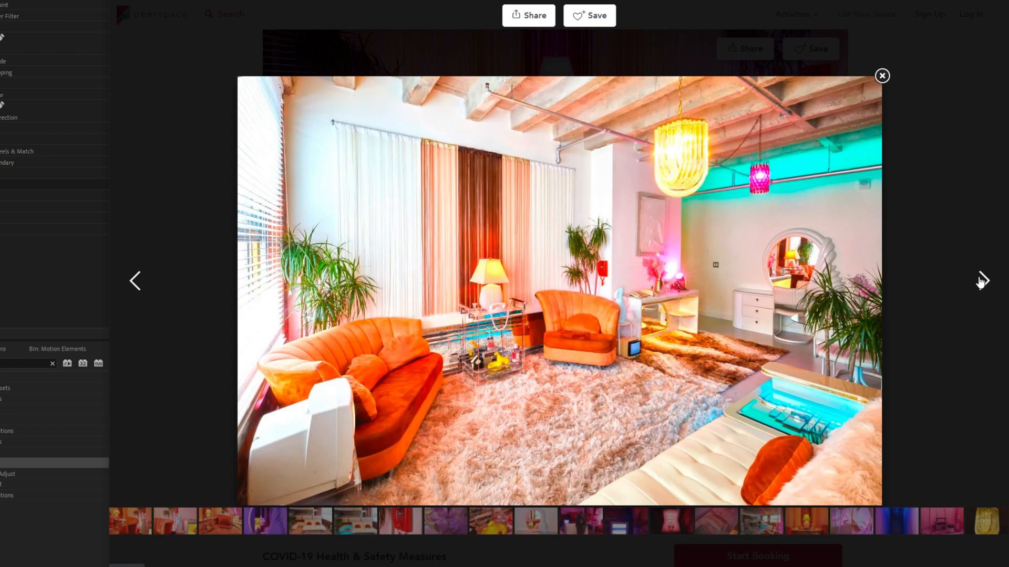
click(980, 282)
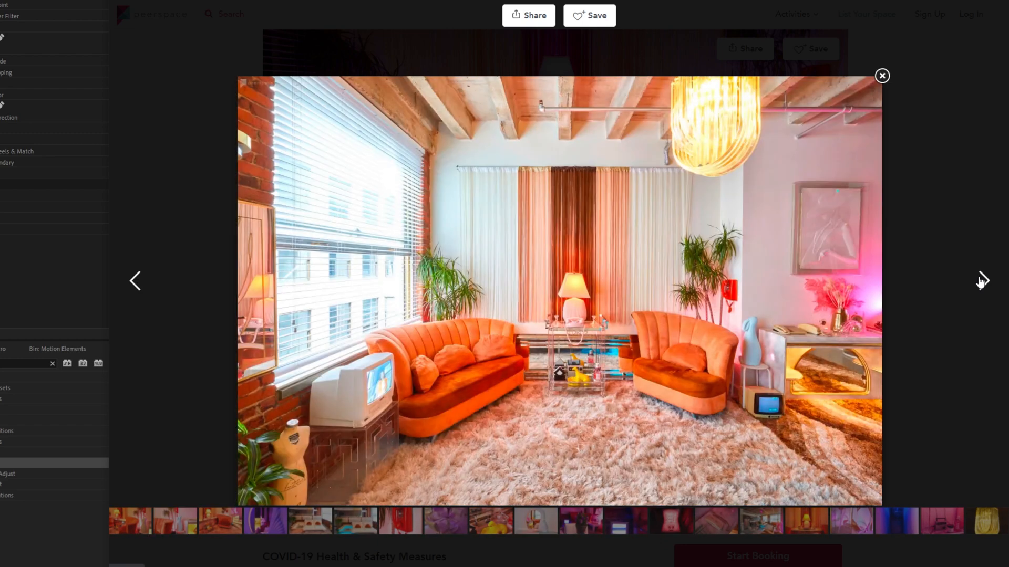
click(980, 281)
click(980, 282)
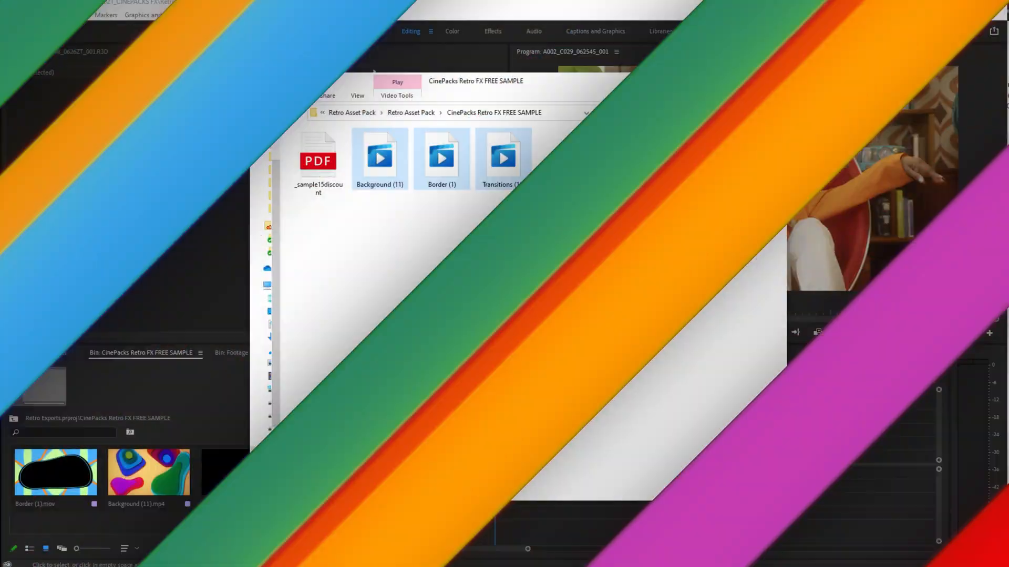
Step: Switch to Premiere Pro's CinePacks Retro FX FREE SAMPLE bin and preview Border (1).mov and Background (11).mp4 as source clips
drag(591, 253, 475, 364)
click(475, 365)
click(140, 417)
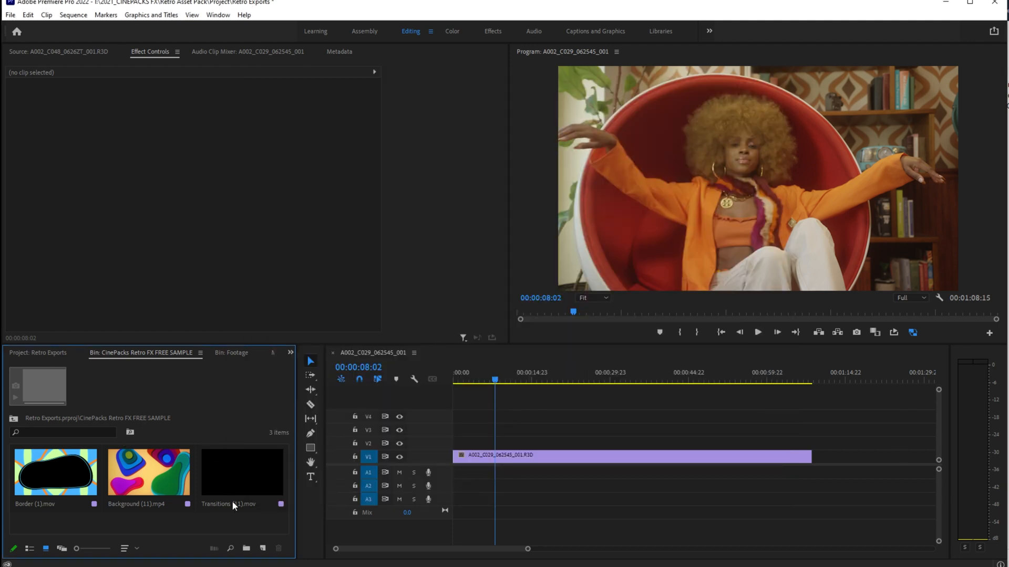
double_click(24, 467)
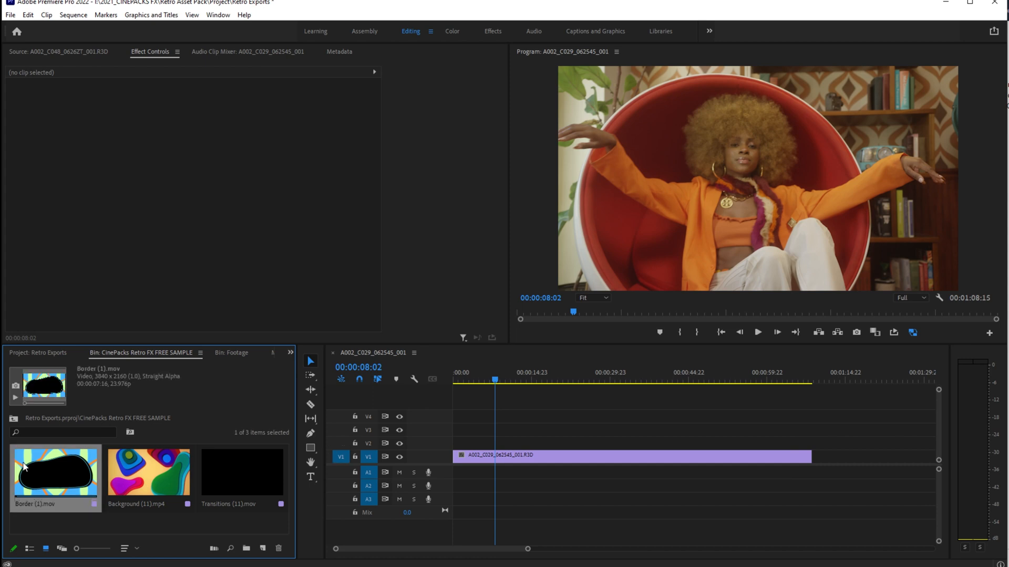
key(space)
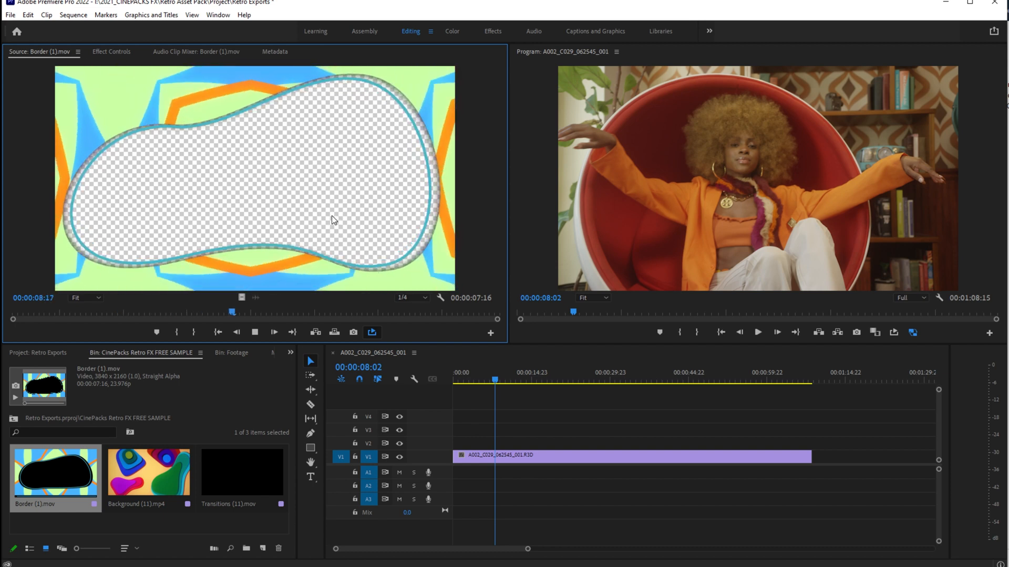
double_click(163, 464)
key(space)
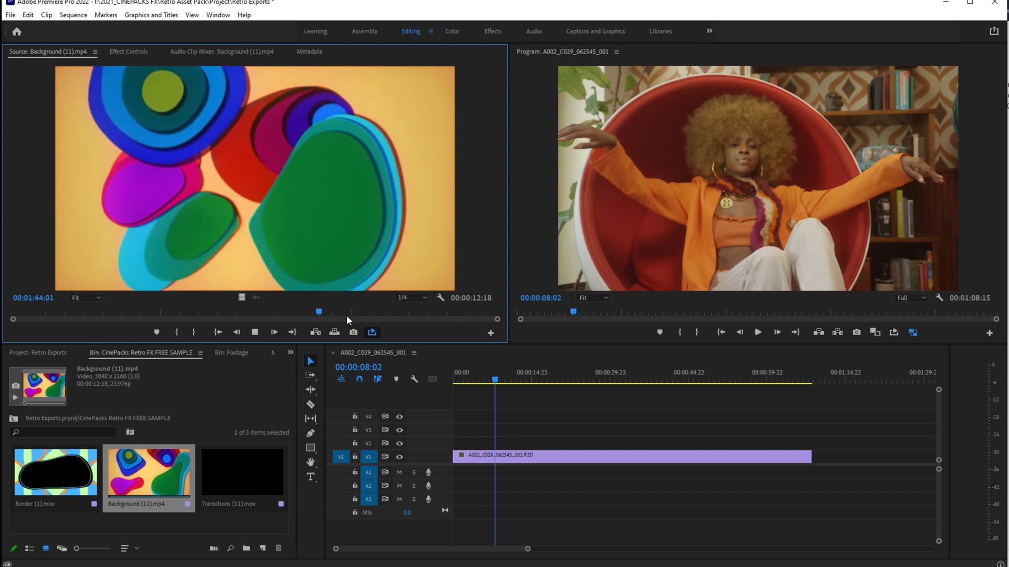
Step: Preview Transitions (11).mov as a source clip and park it on a frame with separate coloured diamonds
double_click(209, 472)
key(space)
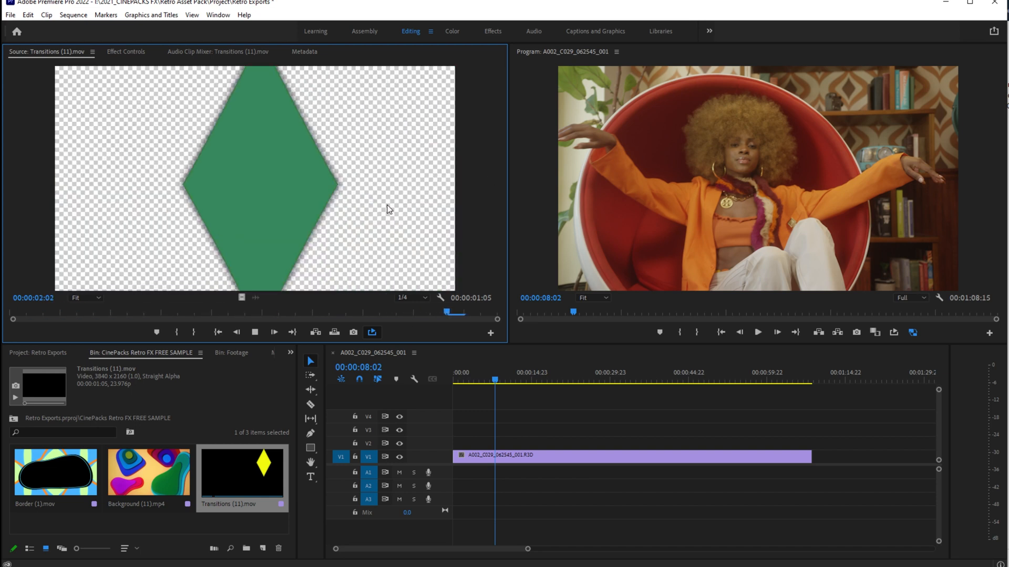
key(space)
click(120, 316)
click(112, 316)
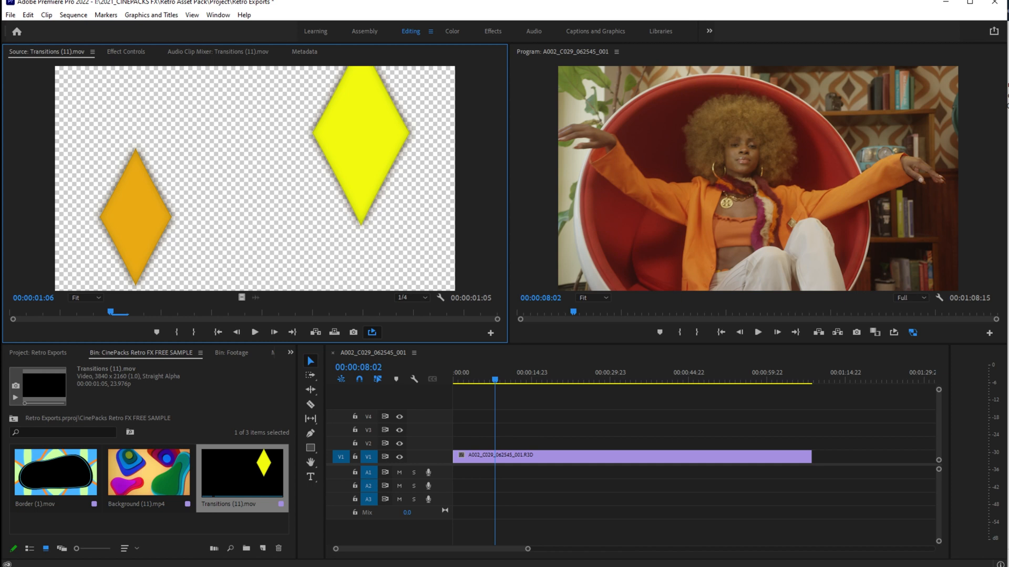
Step: Place Border (1).mov on track V3 at the start of the sequence and play it from the beginning
double_click(58, 492)
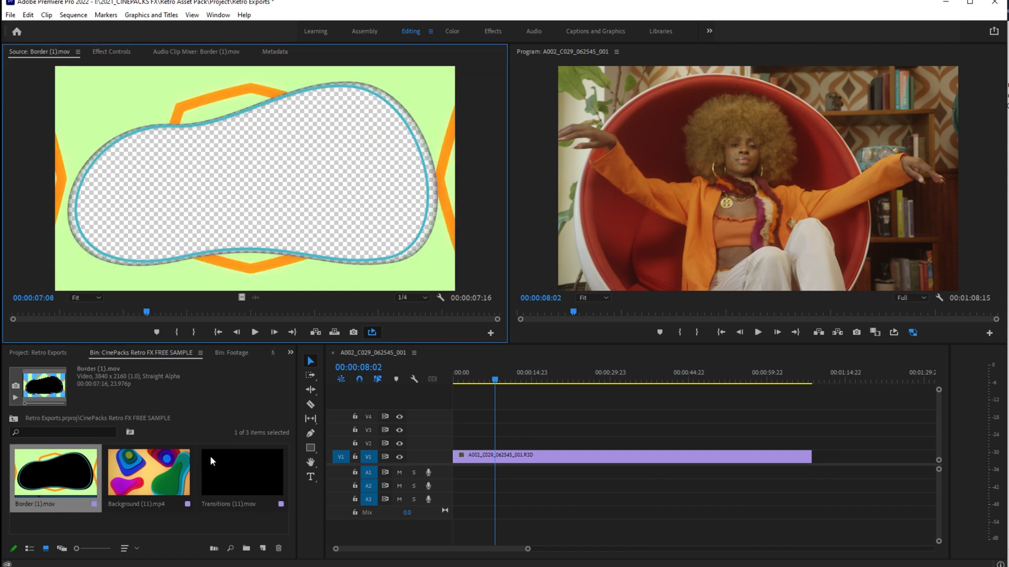
drag(307, 291, 462, 428)
key(Home)
key(space)
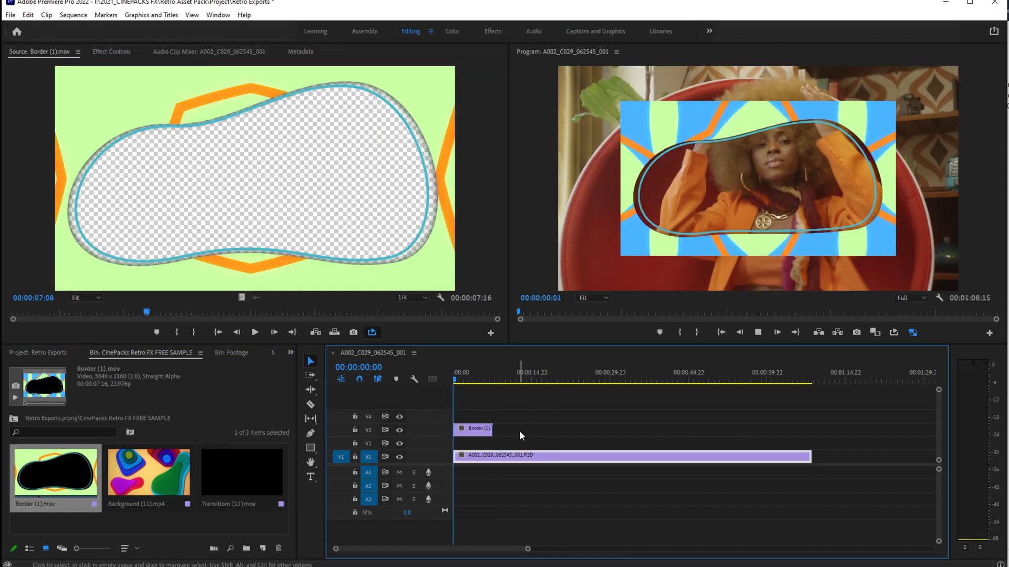
Step: Apply Scale to Frame Size to the Border (1).mov clip on V3 and play the sequence
click(484, 434)
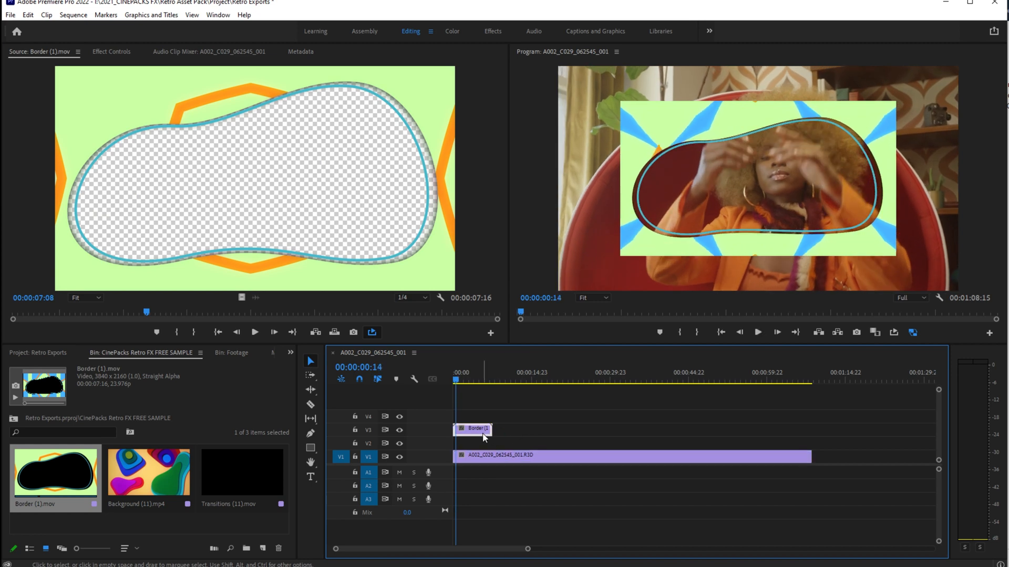
right_click(483, 435)
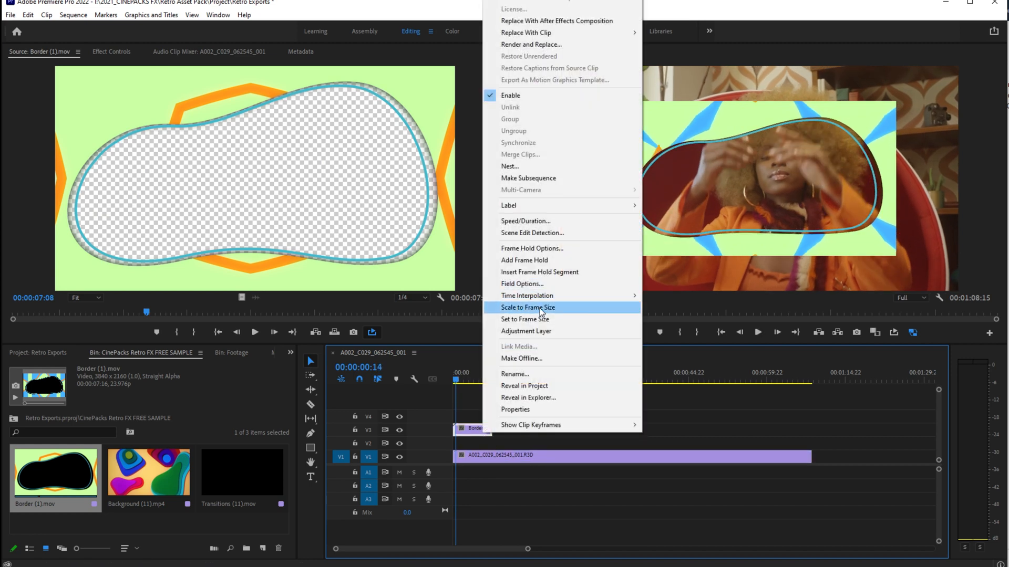
click(541, 309)
key(space)
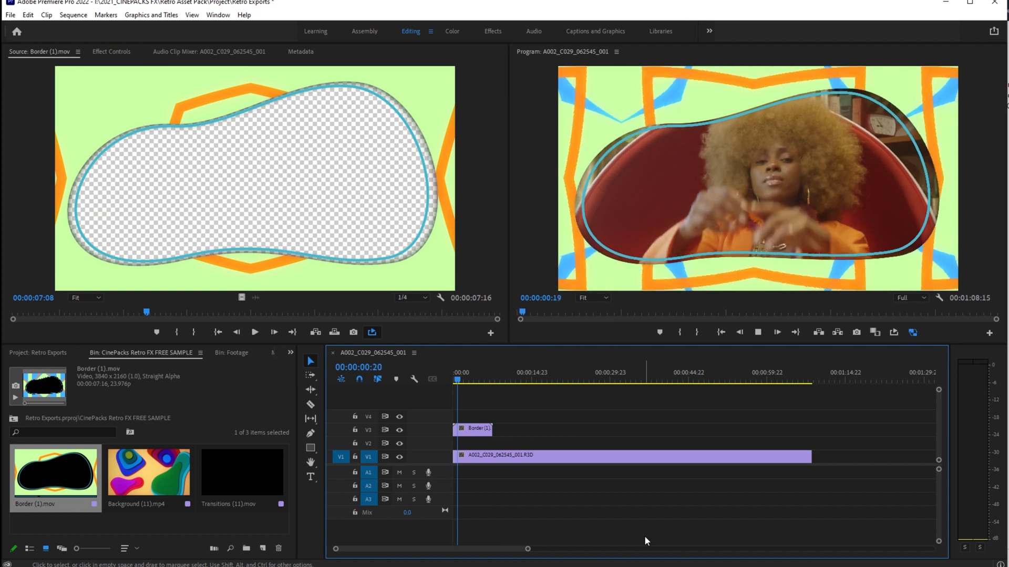
Step: Set the scale of the A002_C029_062545_001.R3D footage clip on V1 to 97 and play the result
click(496, 455)
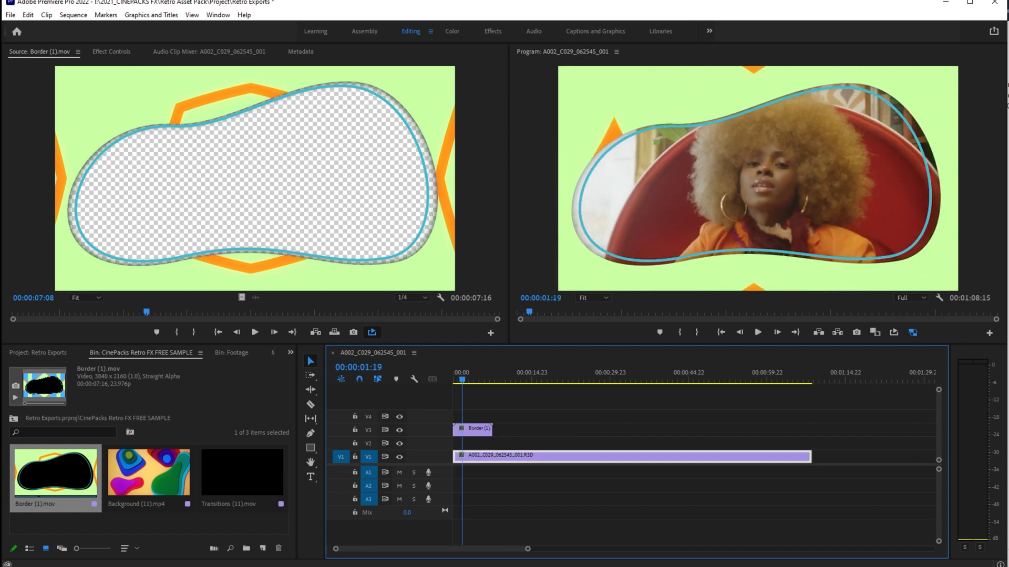
click(121, 52)
mouse_move(200, 118)
mouse_down()
mouse_move(176, 117)
mouse_move(200, 118)
mouse_up()
key(space)
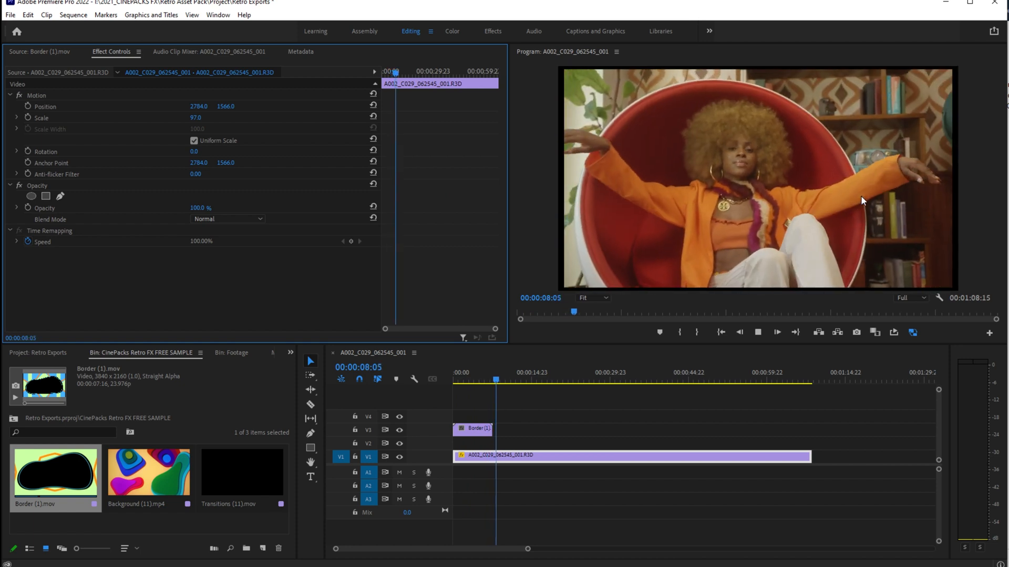
Step: Duplicate the Border (1).mov clip on V3 directly after the first one and play the sequence from the start
click(549, 433)
drag(476, 430, 521, 430)
key(Home)
key(space)
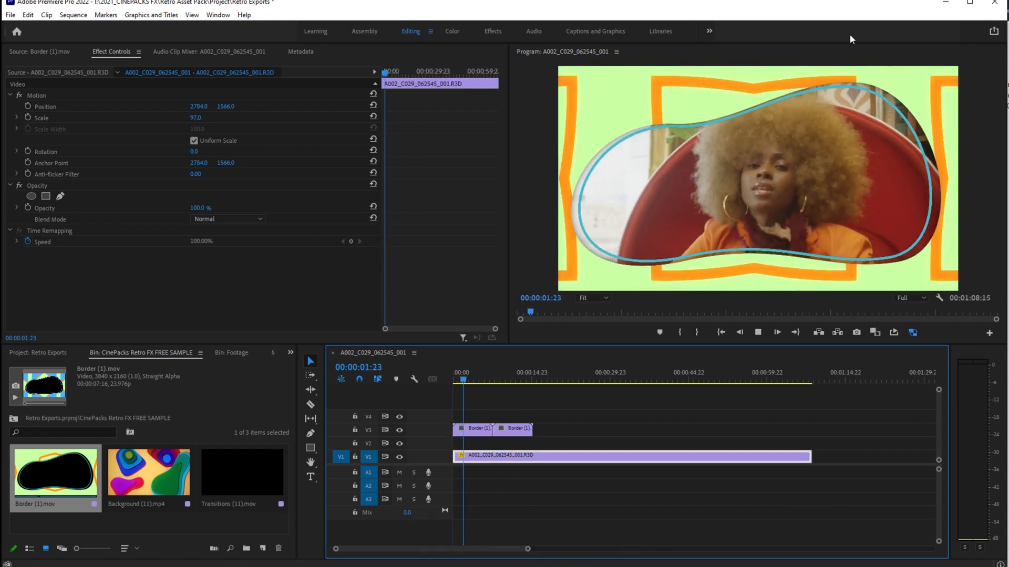
key(space)
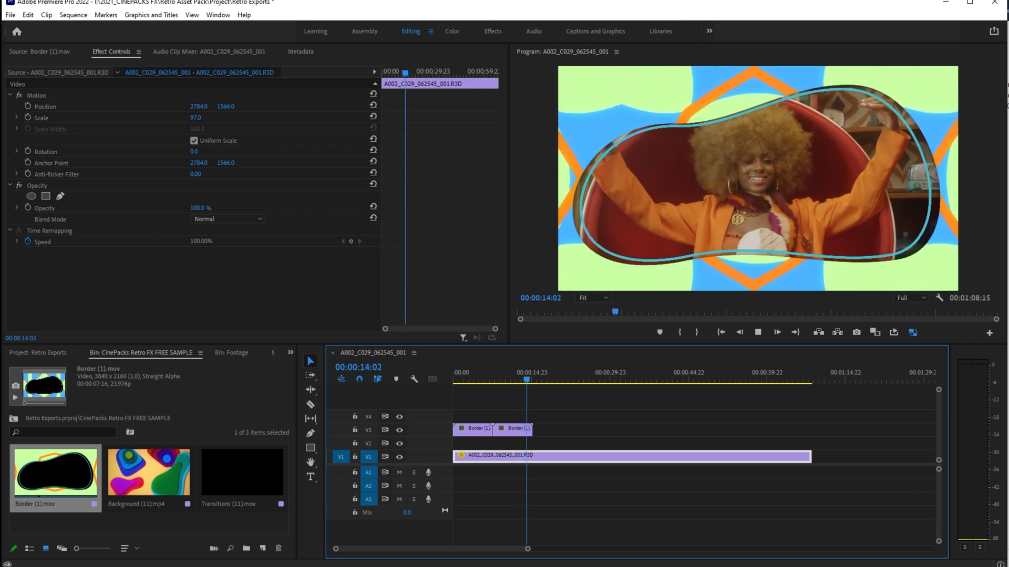
key(space)
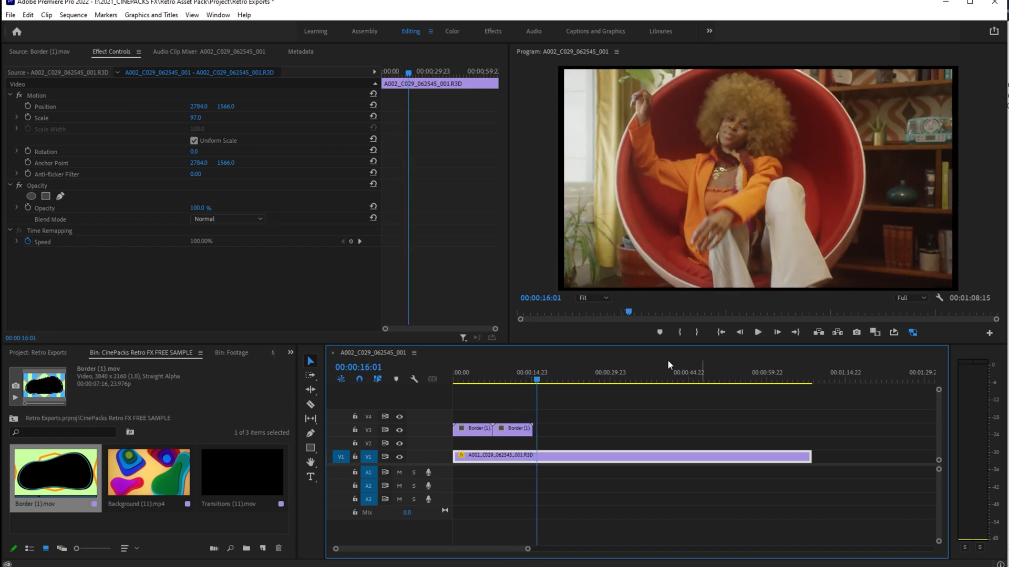
Step: Recolour Border (1).mov with Lumetri Color by raising its Hue vs Hue and Hue vs Sat curves to the maximum
drag(539, 376, 458, 382)
click(472, 428)
click(450, 32)
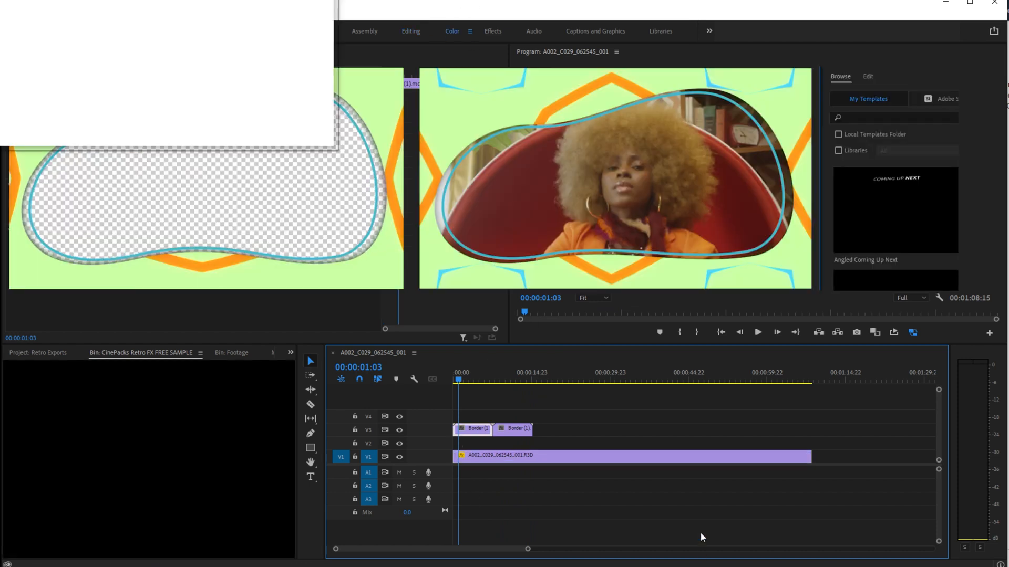
scroll(962, 412, down, 4)
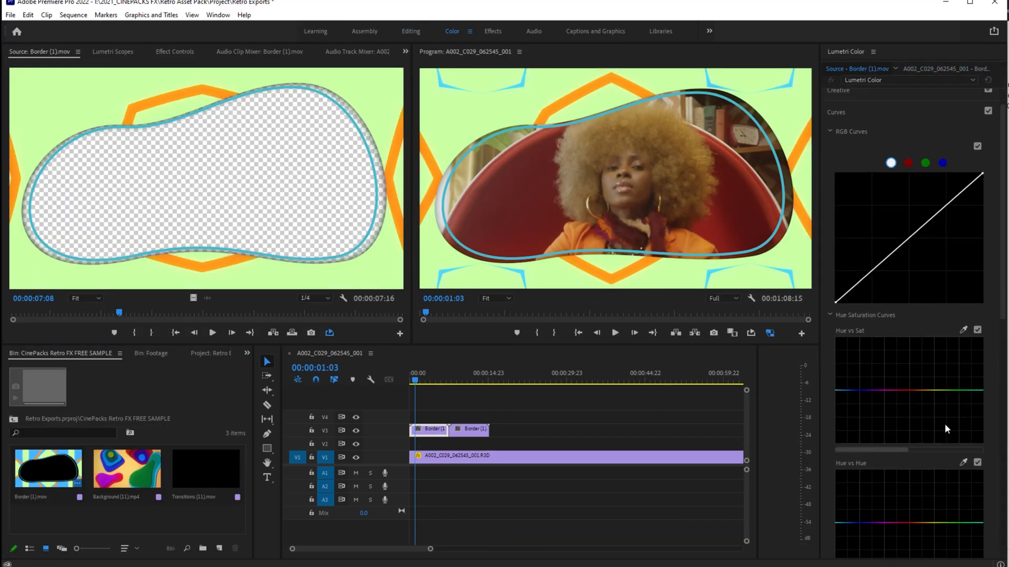
scroll(901, 476, down, 2)
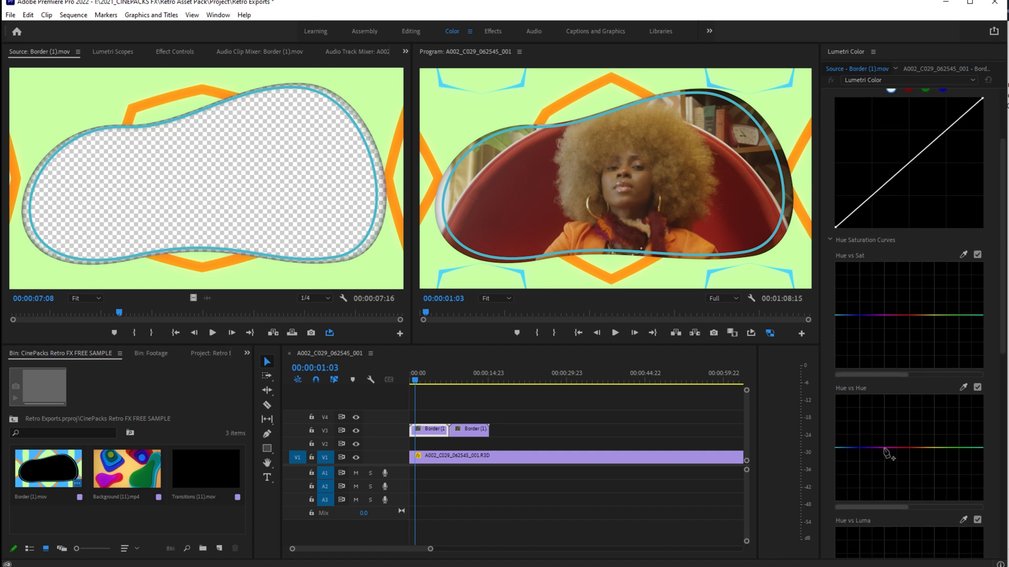
drag(886, 448, 885, 481)
drag(889, 524, 901, 391)
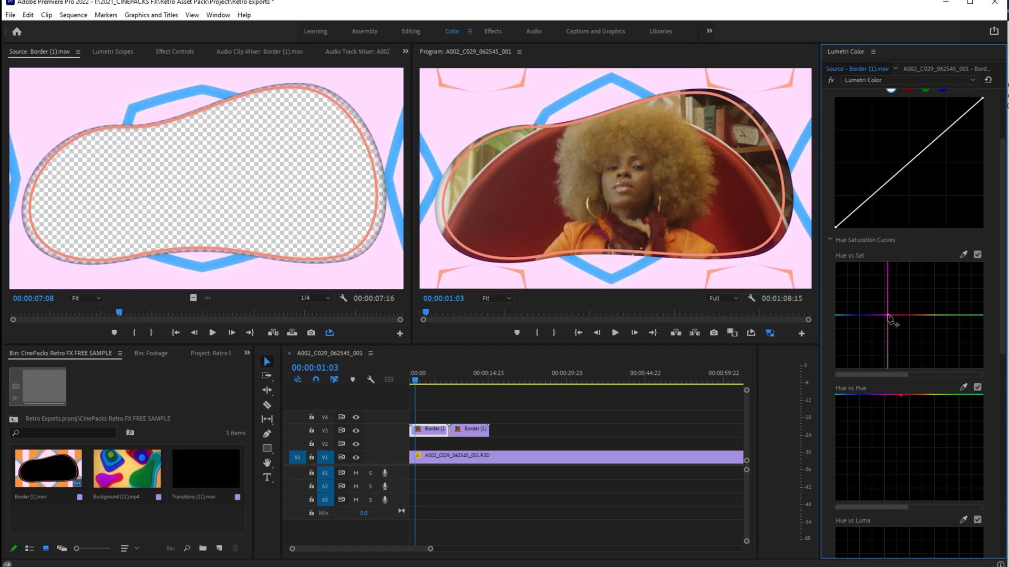
drag(891, 316, 894, 215)
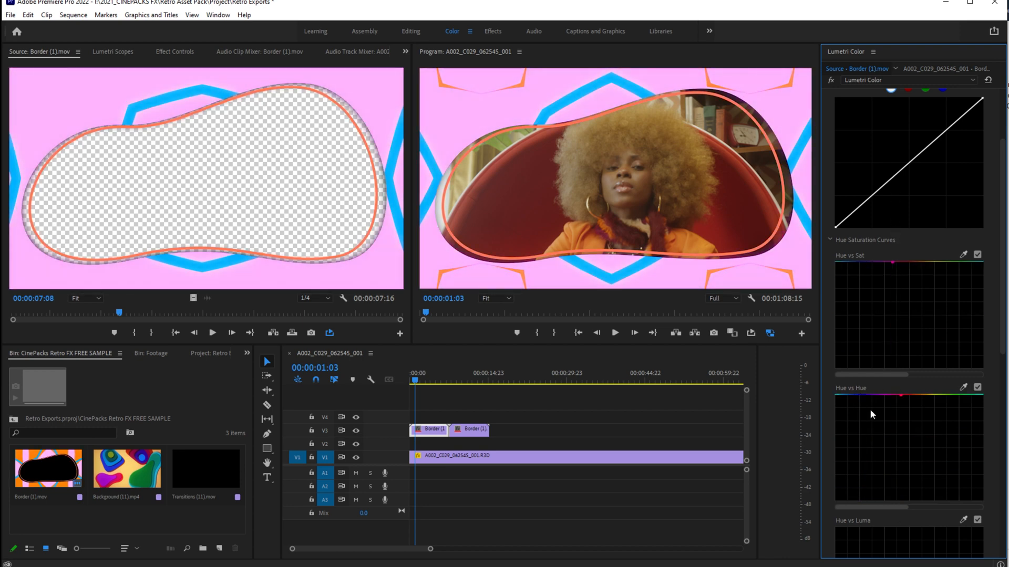
Step: Reset the Hue vs Hue and Hue vs Sat curves of Border (1).mov and return to the Editing workspace
scroll(874, 407, down, 3)
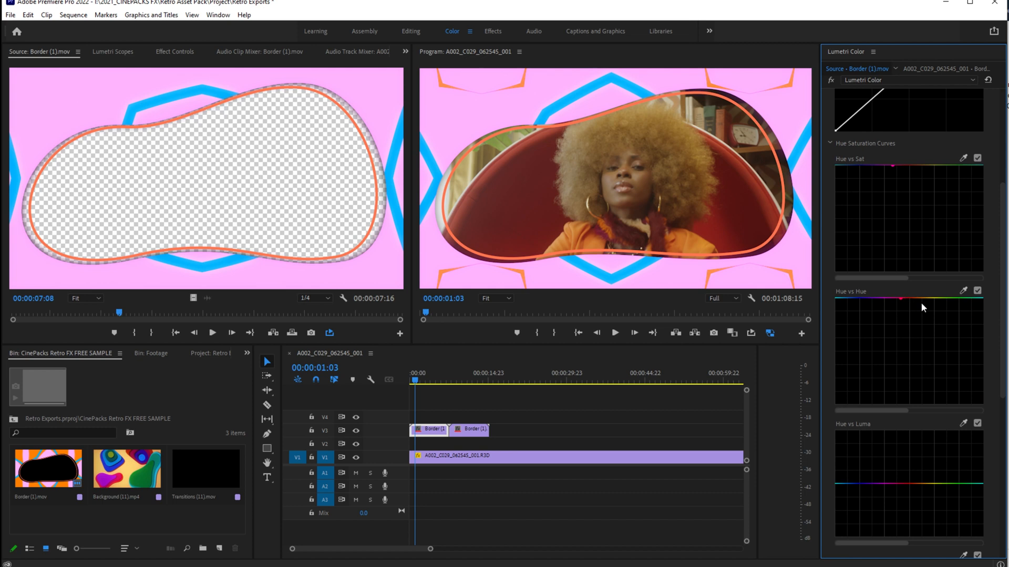
drag(940, 301, 938, 352)
double_click(939, 357)
double_click(925, 216)
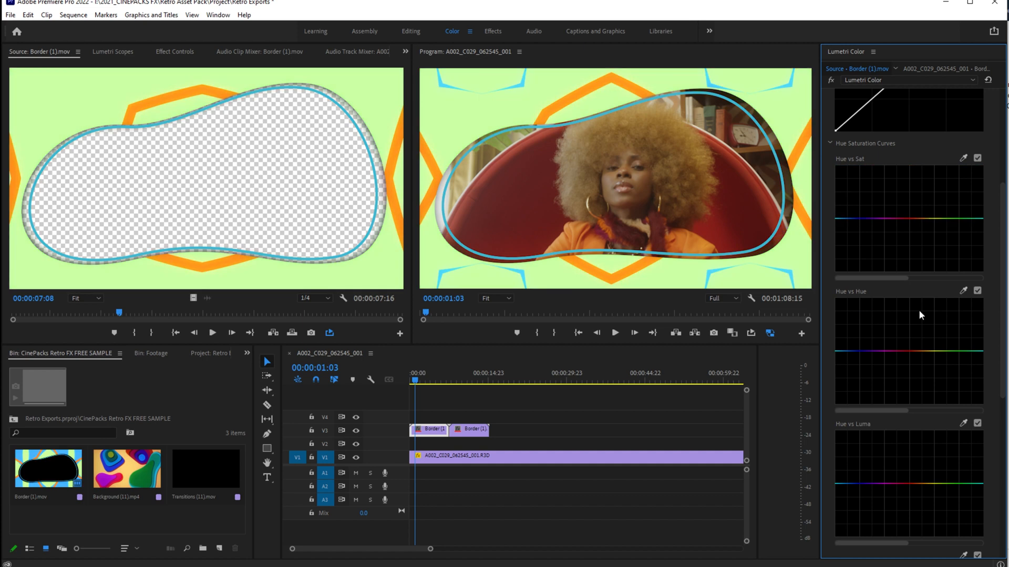
click(628, 412)
click(415, 31)
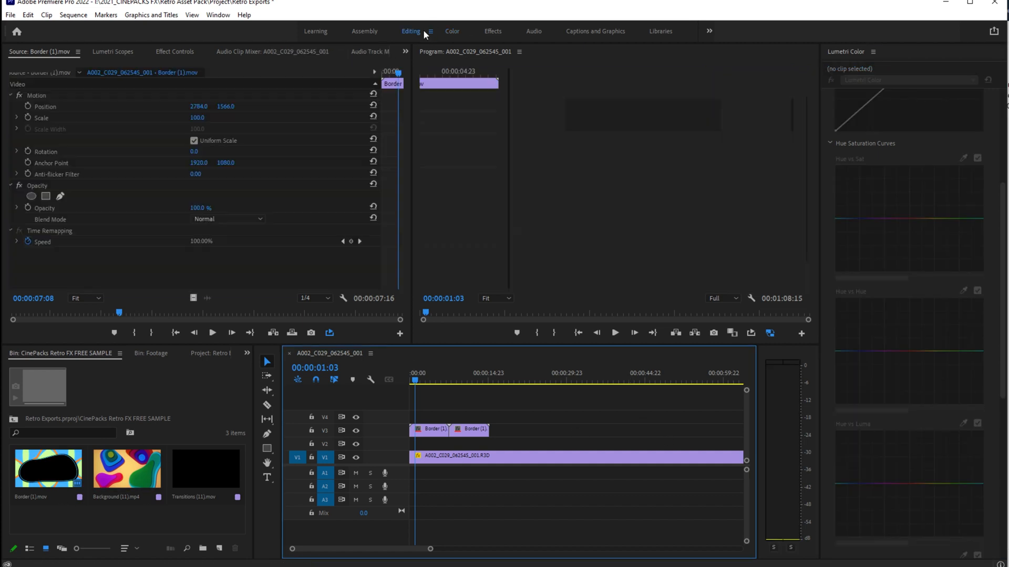
Step: Place Transitions (11).mov on V4 so it ends at the cut between the two border clips, and scale it to the frame size
drag(239, 478, 490, 412)
click(480, 376)
key(=)
key(=)
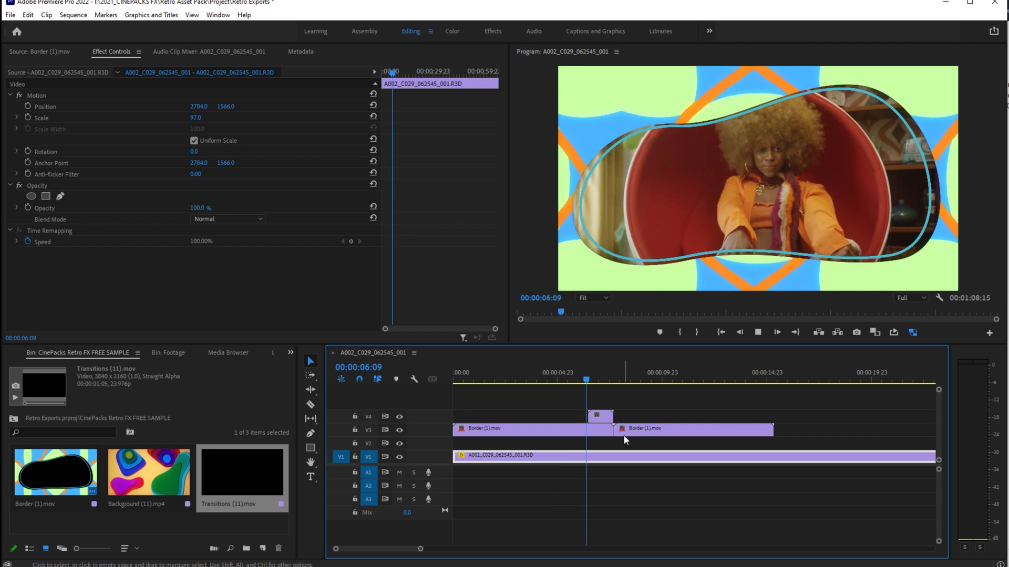
key(space)
right_click(599, 416)
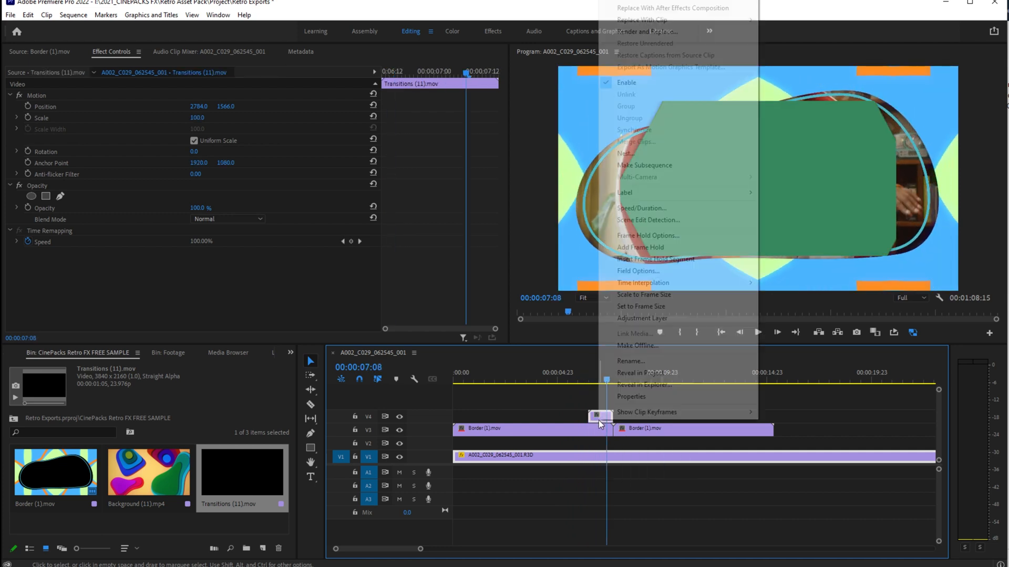
click(635, 306)
Step: Split the V1 loft clip at 00:00:07:05 and remove the footage and border clips after that point
mouse_move(603, 379)
mouse_down()
mouse_move(592, 383)
mouse_move(603, 381)
mouse_up()
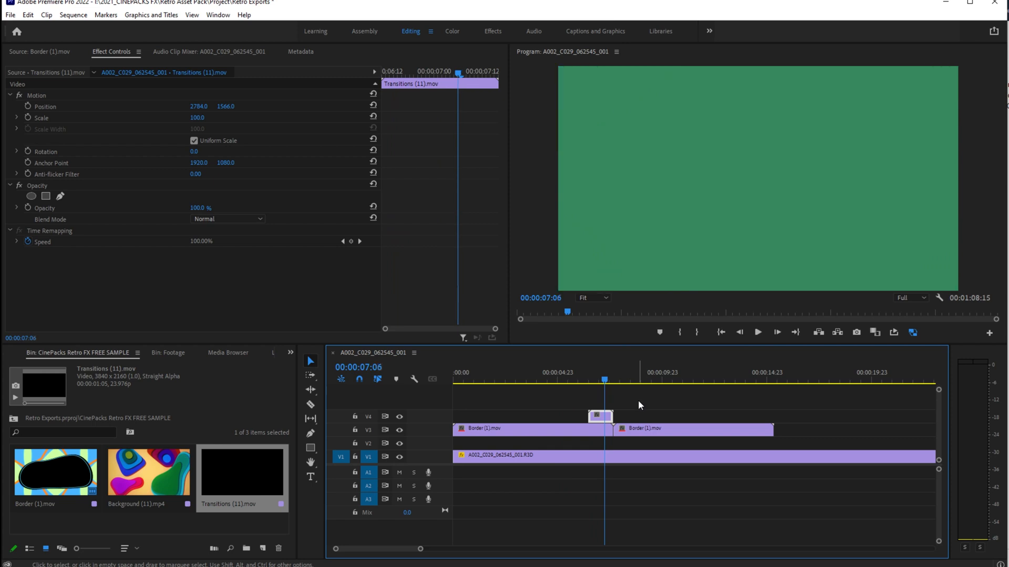
key(c)
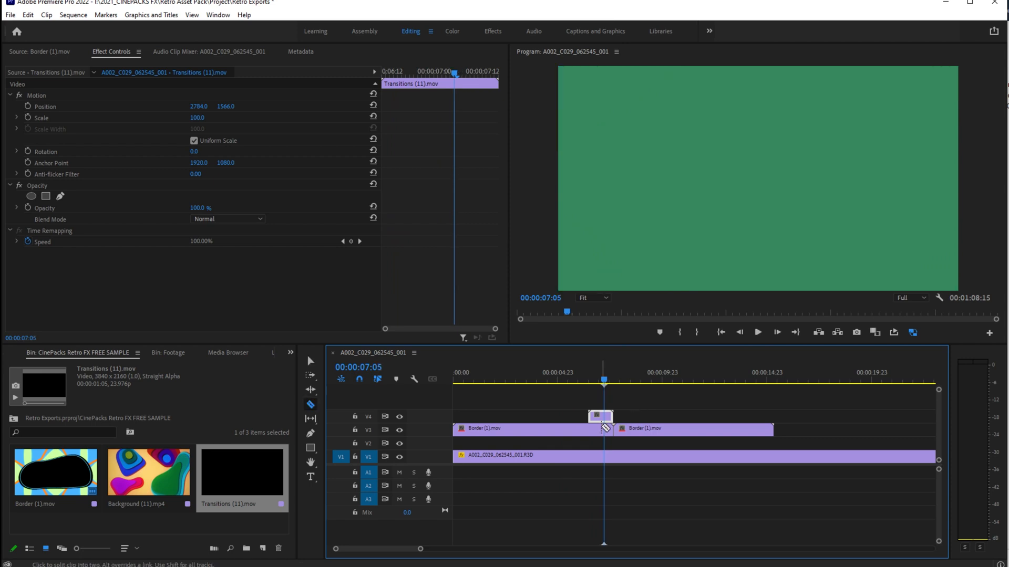
click(606, 455)
key(v)
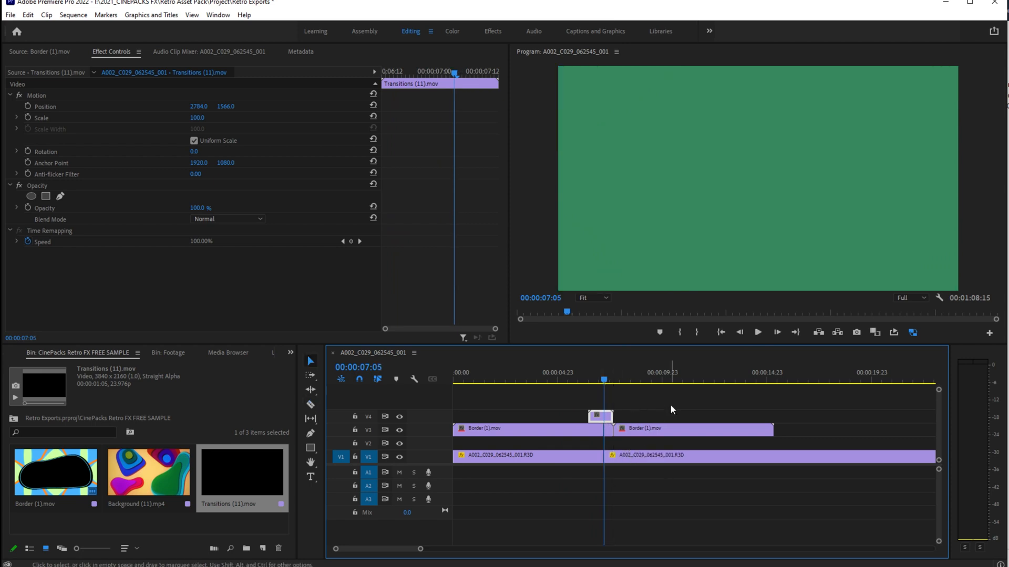
drag(671, 407, 646, 488)
key(Delete)
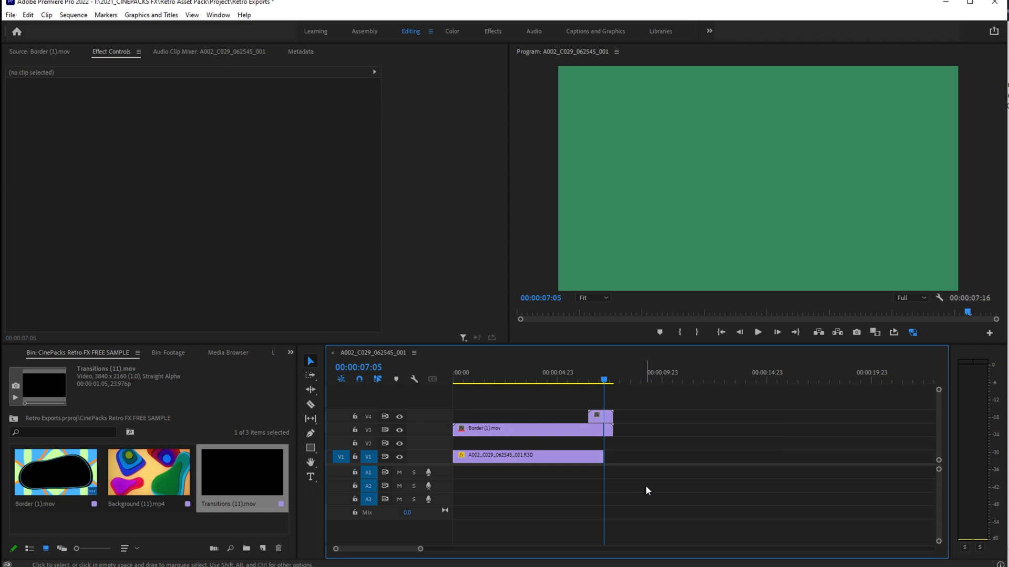
click(608, 430)
key(Delete)
Step: Open the green-screen dancer clip A002_C004_0625P3_001.R3D from the Footage bin for previewing
click(62, 522)
click(14, 418)
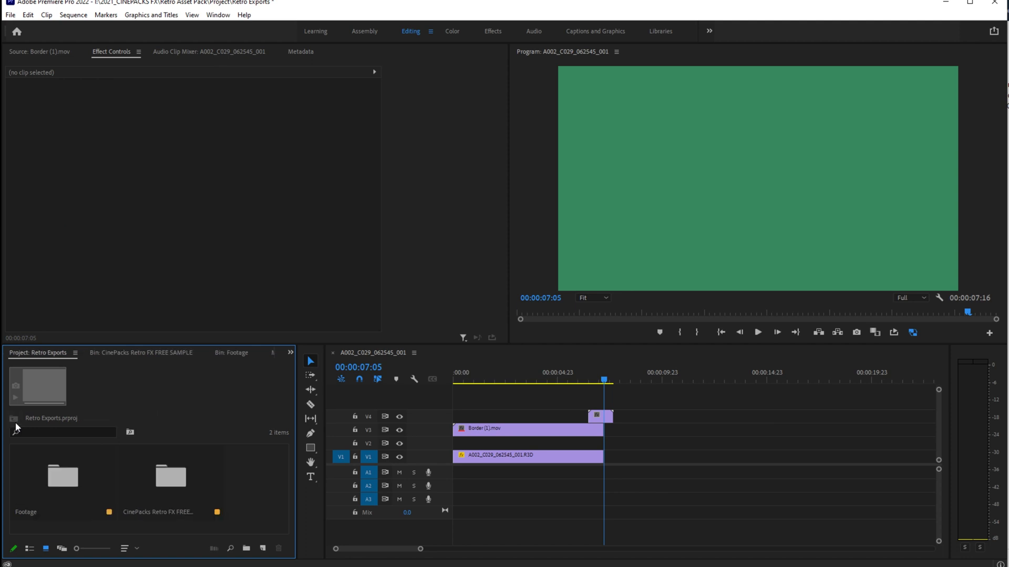
click(47, 475)
double_click(47, 474)
drag(46, 462, 18, 431)
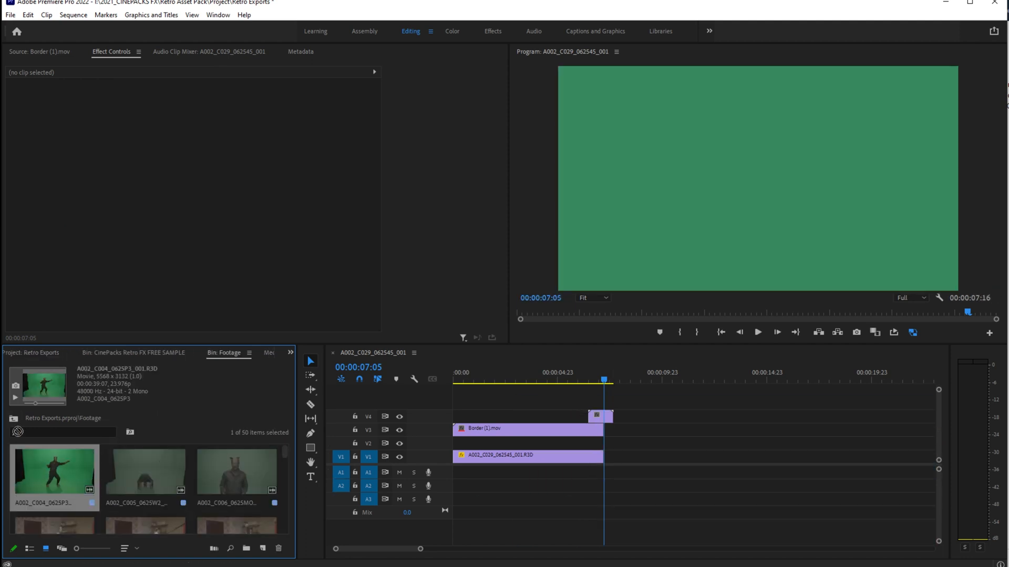
double_click(51, 478)
Step: Mark a 00:00:03:14 section of the dancer clip starting at 11:50:32:05, place its video on V2 at the cut, and preview the transition
drag(159, 312, 74, 329)
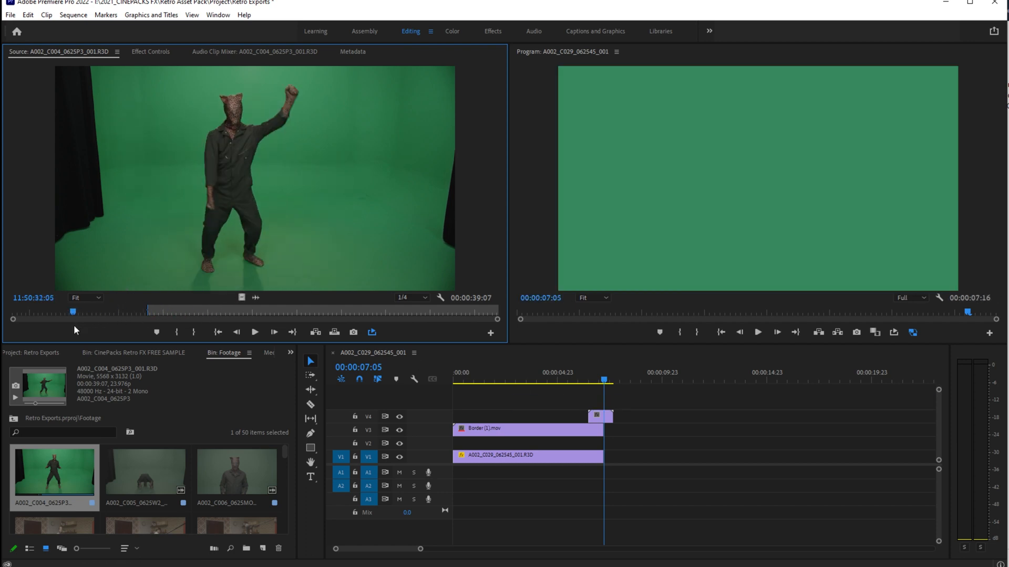
key(space)
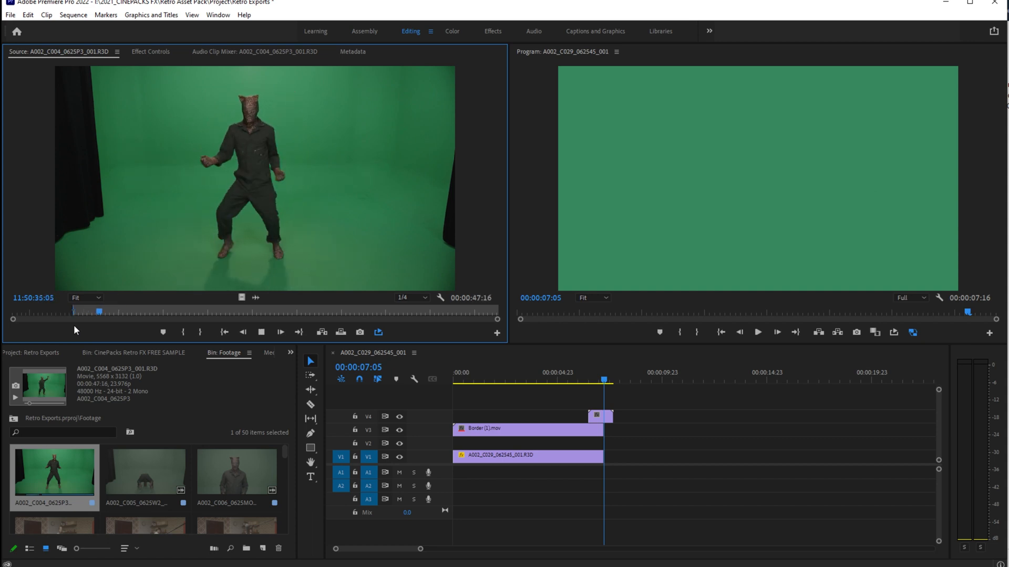
key(o)
key(space)
drag(242, 297, 604, 447)
key(space)
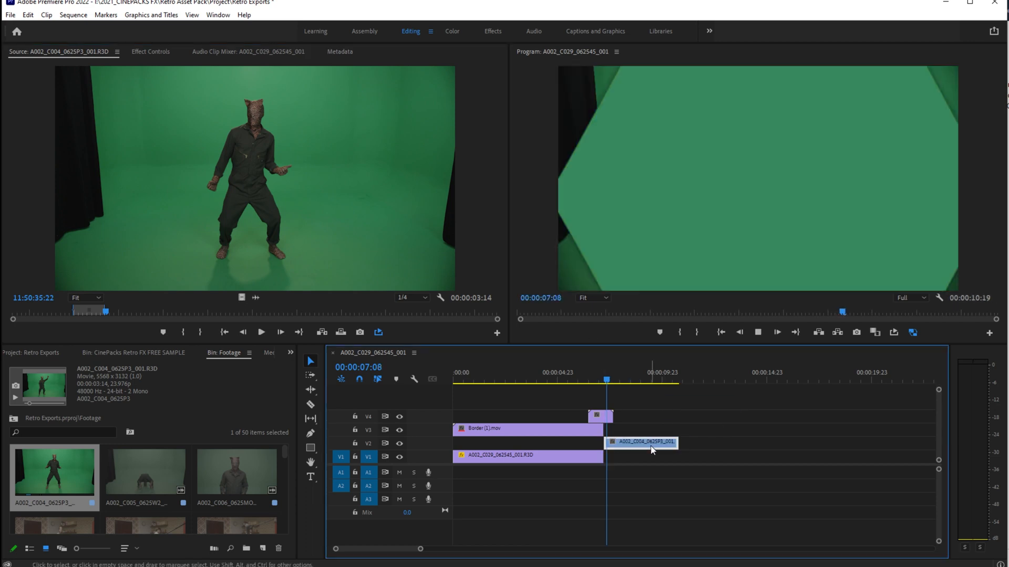
key(space)
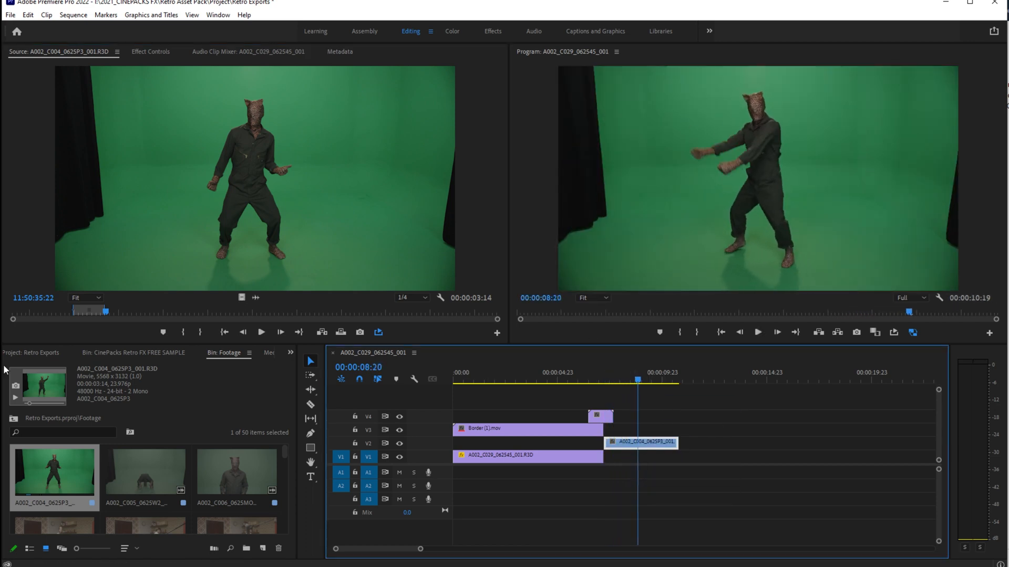
Step: Place Background (11).mp4 on V1 directly after the loft clip, beneath the dancer, and scale it to the frame size
click(15, 418)
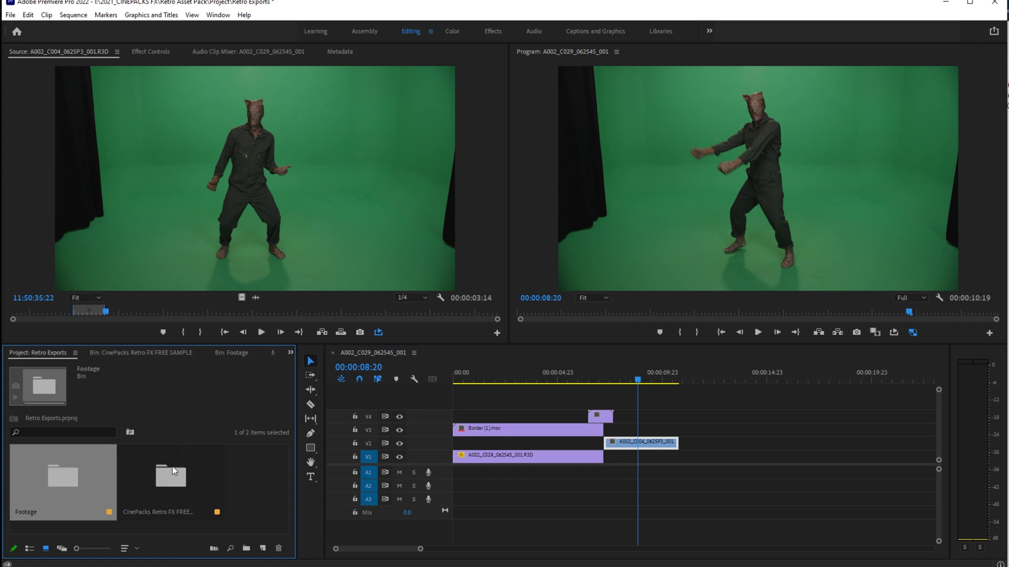
double_click(164, 477)
drag(143, 465, 614, 461)
click(717, 374)
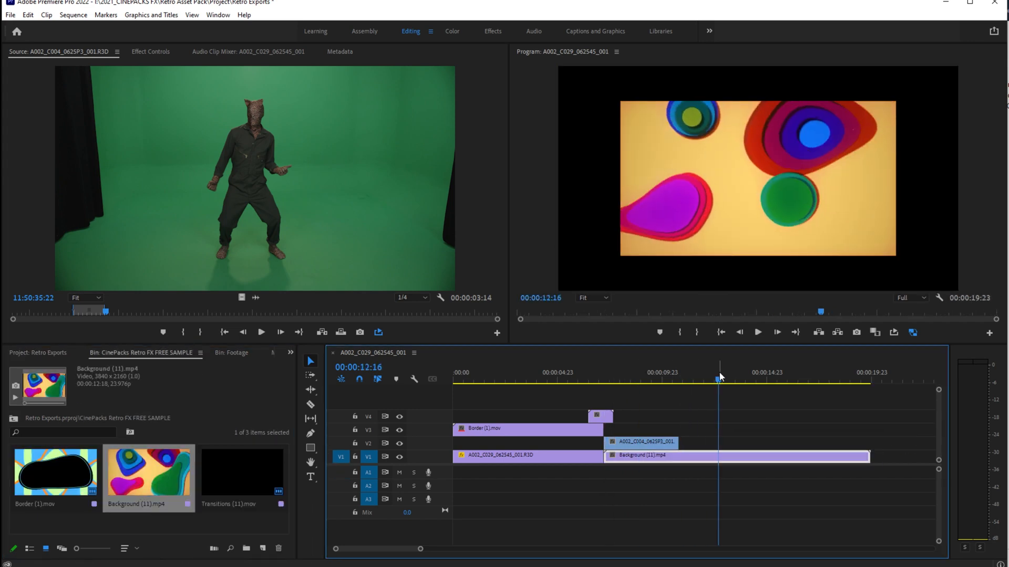
right_click(713, 470)
click(760, 345)
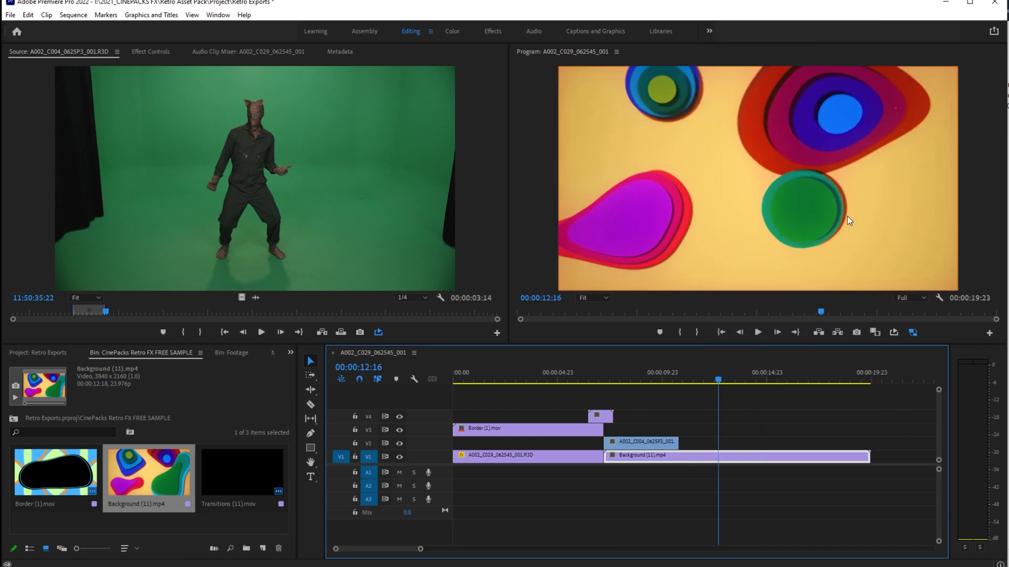
Step: Find the Ultra Key effect and apply it to the dancer clip on V2
click(624, 374)
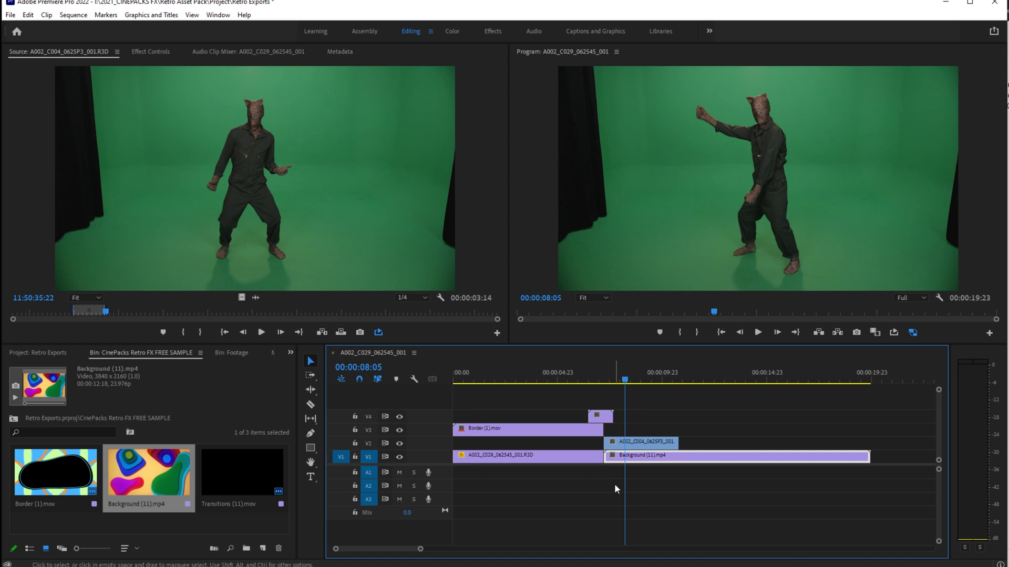
click(639, 443)
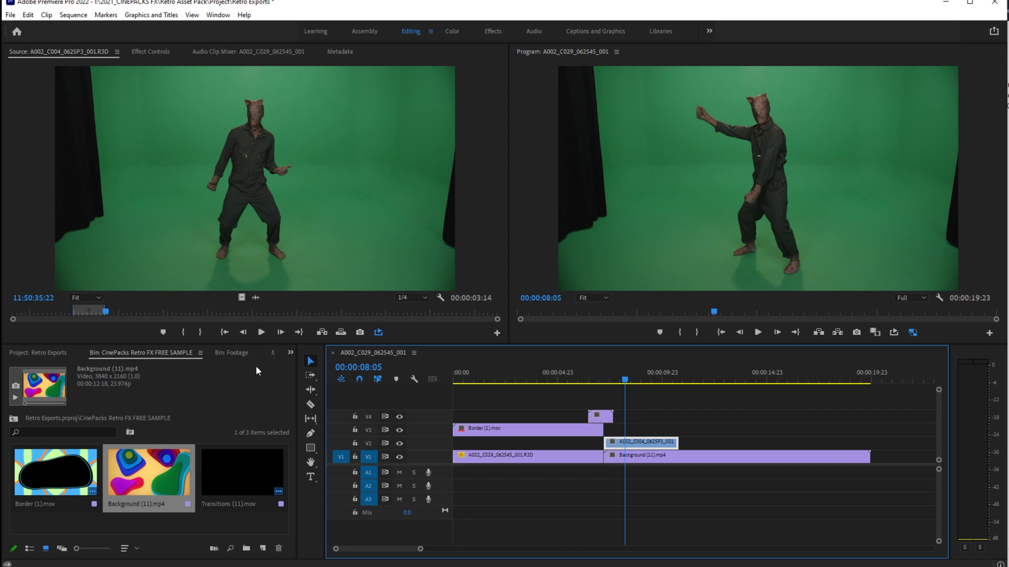
click(291, 352)
click(315, 436)
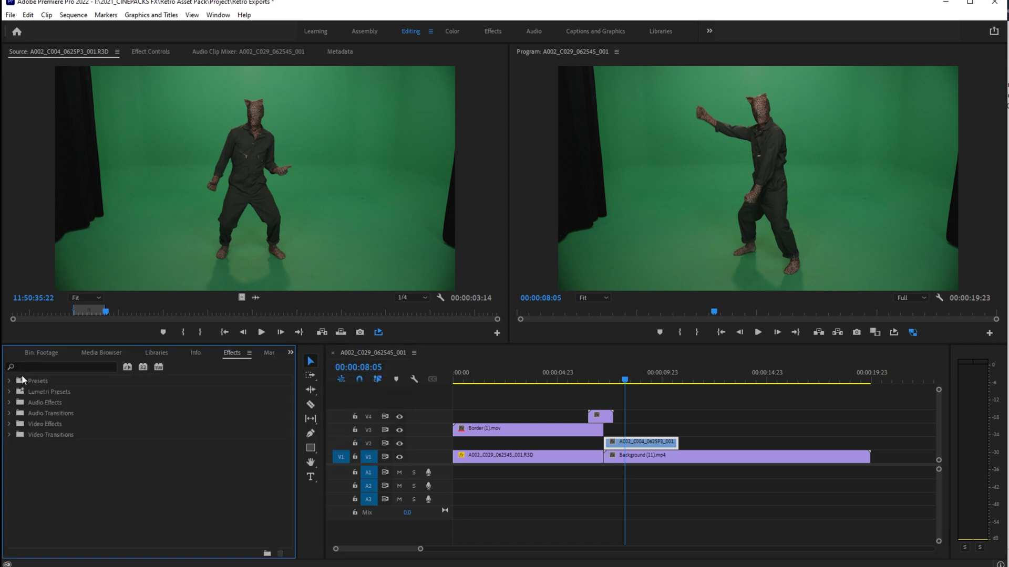
click(50, 366)
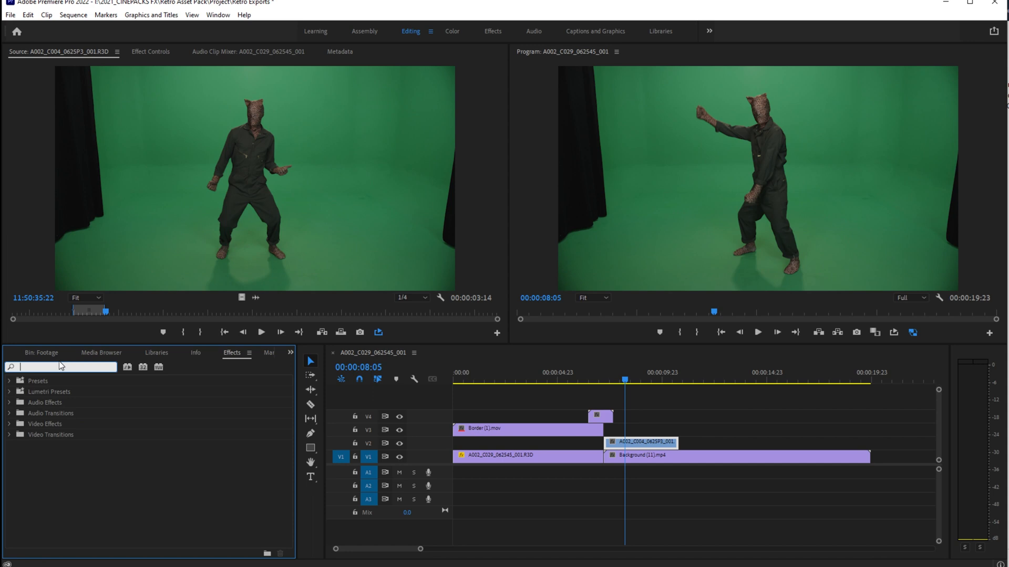
text(key)
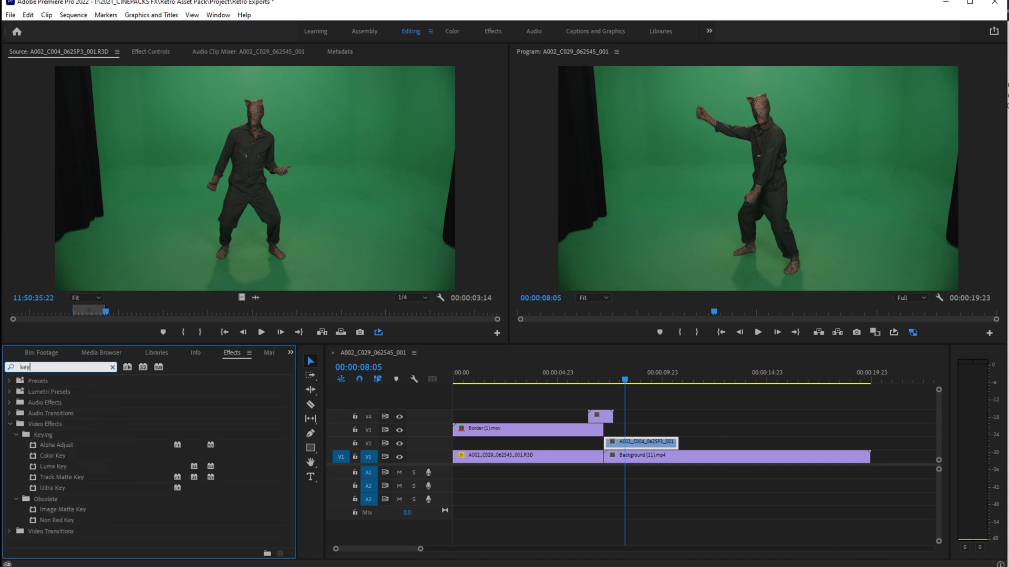
text(l)
key(BackSpace)
key(BackSpace)
key(BackSpace)
key(BackSpace)
text(ultra)
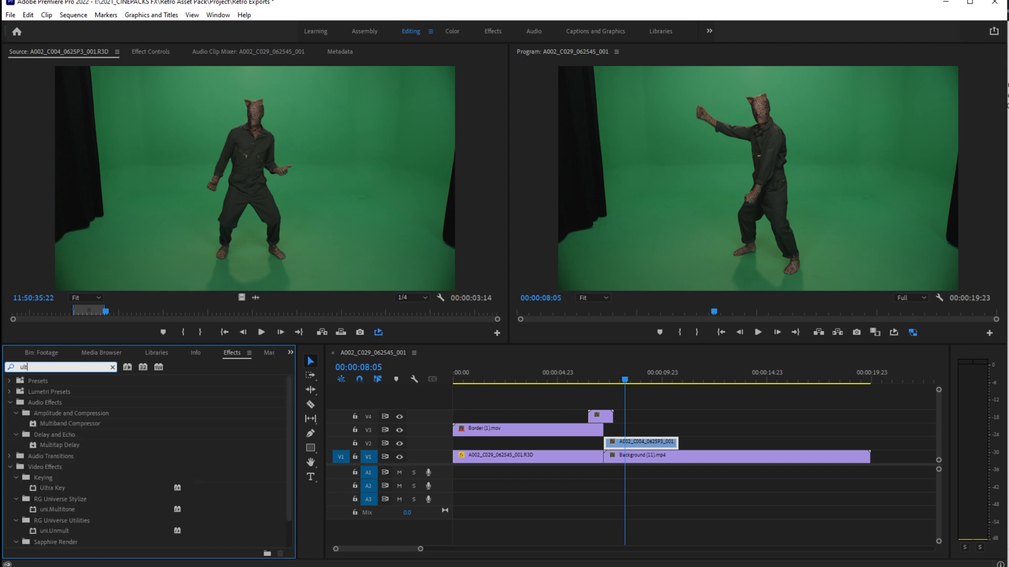
drag(53, 445, 618, 442)
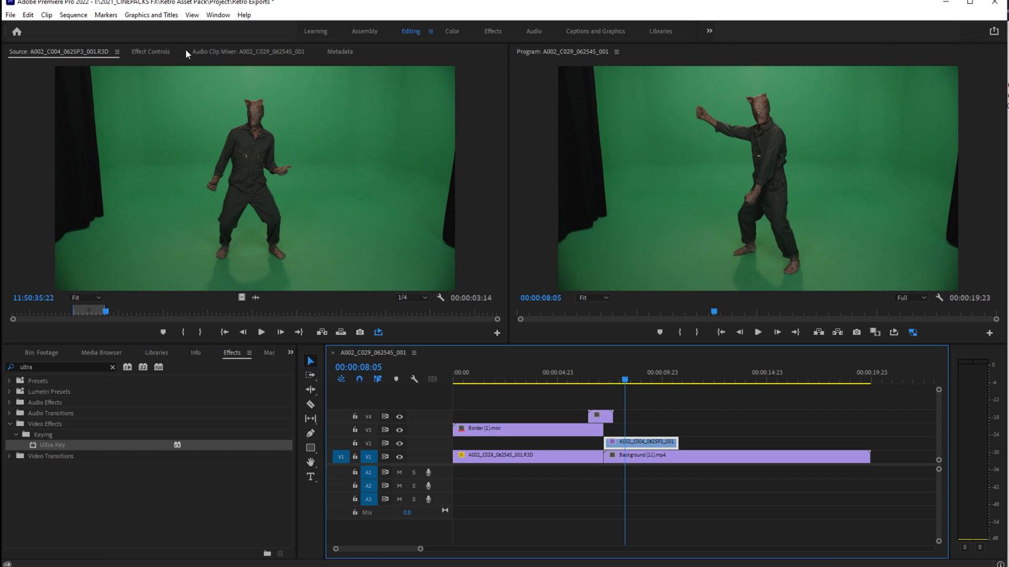
Step: Sample the green backdrop as the Ultra Key colour and set the effect's output to Alpha Channel
click(160, 53)
click(208, 298)
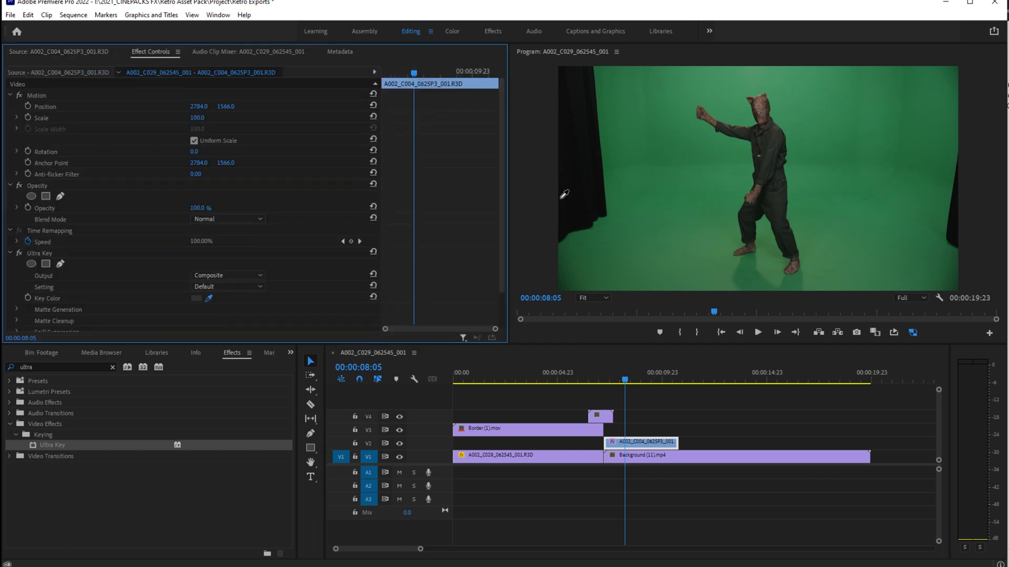
click(684, 179)
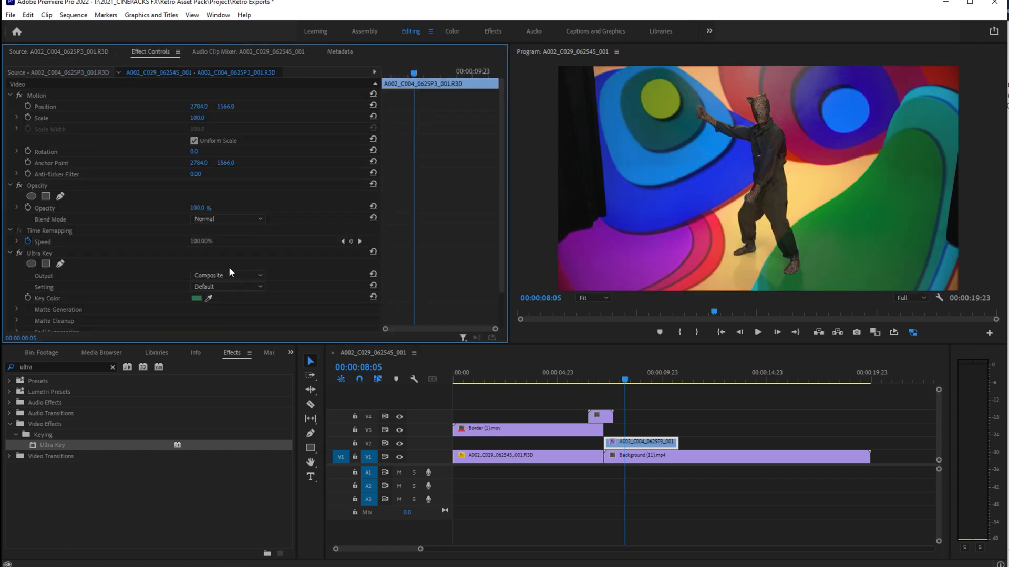
scroll(305, 281, down, 2)
click(247, 235)
click(249, 260)
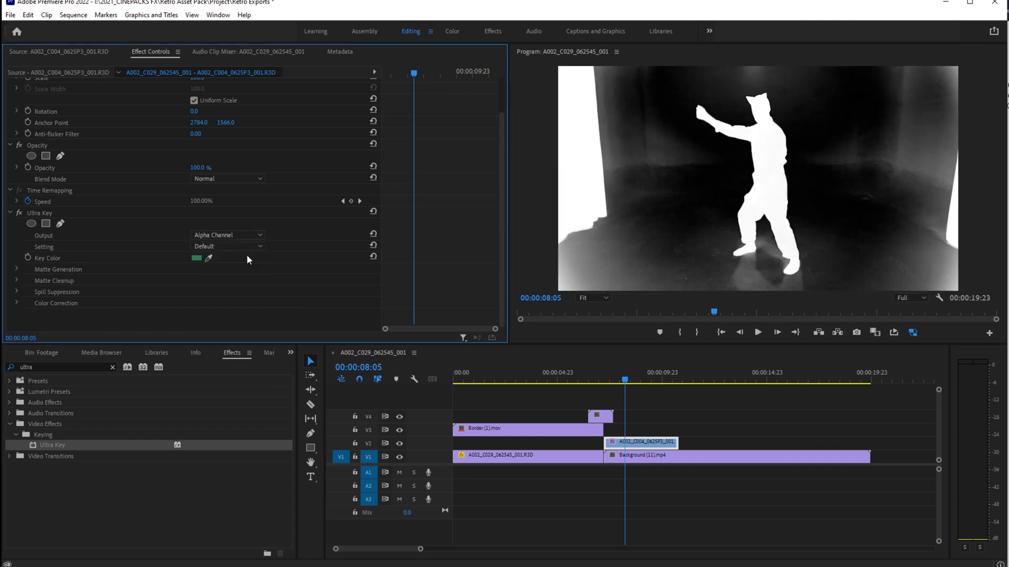
Step: Draw a closed freeform opacity mask around the dancer that excludes the curtains at the frame edges
click(61, 156)
click(650, 82)
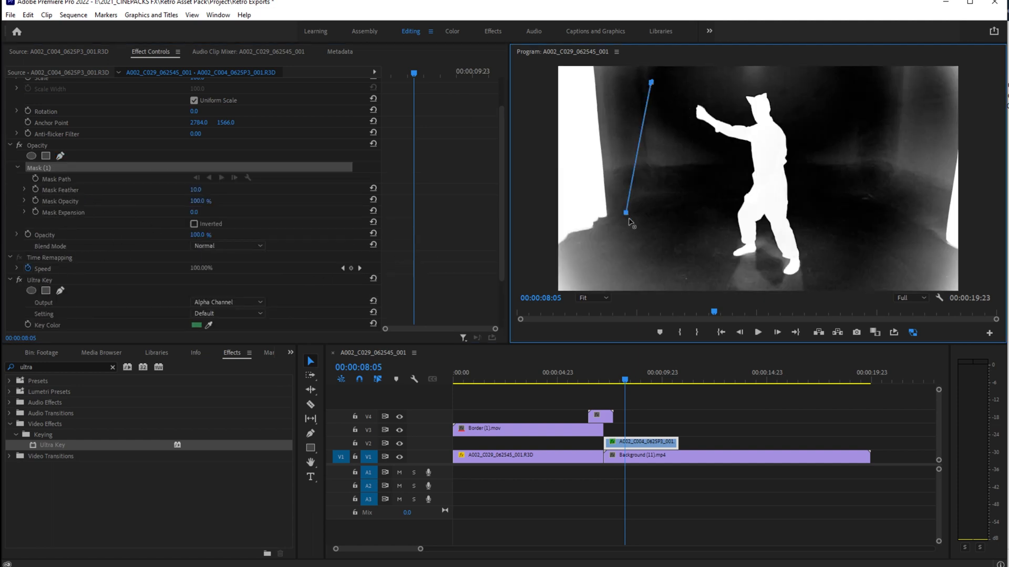
click(826, 288)
click(901, 273)
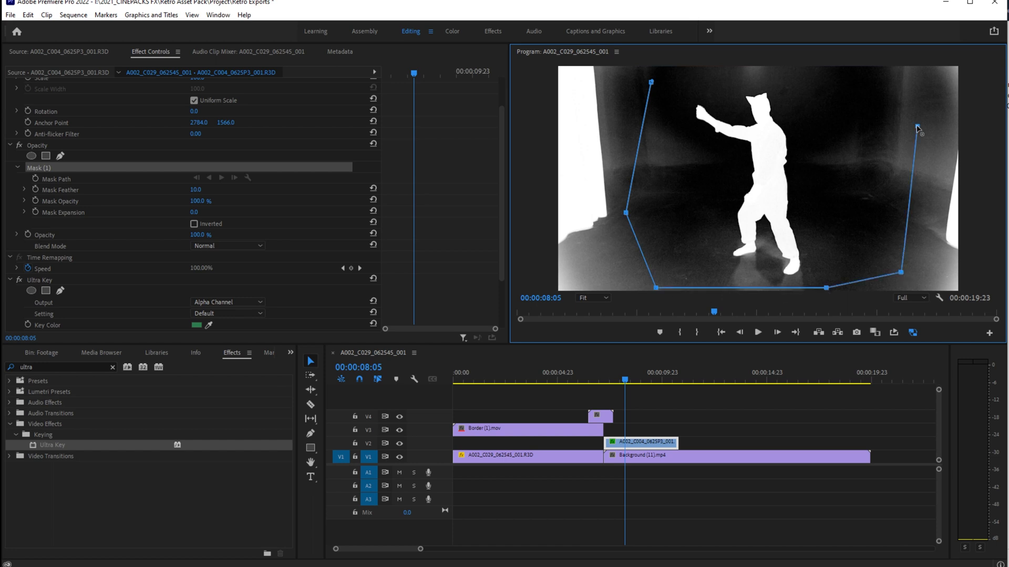
click(651, 83)
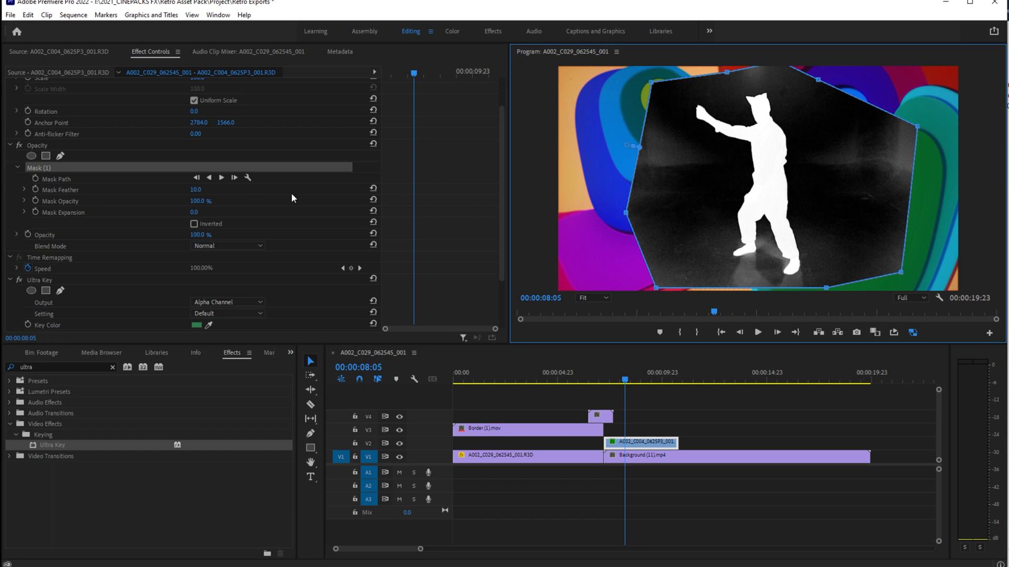
click(25, 212)
drag(210, 232, 273, 231)
key(ctrl+z)
click(19, 168)
Step: Set Ultra Key's Matte Generation to Highlight 0, Tolerance 100 and Pedestal 100
click(17, 270)
scroll(99, 263, down, 2)
click(194, 237)
text(98)
key(Return)
key(ctrl+z)
drag(199, 249, 218, 282)
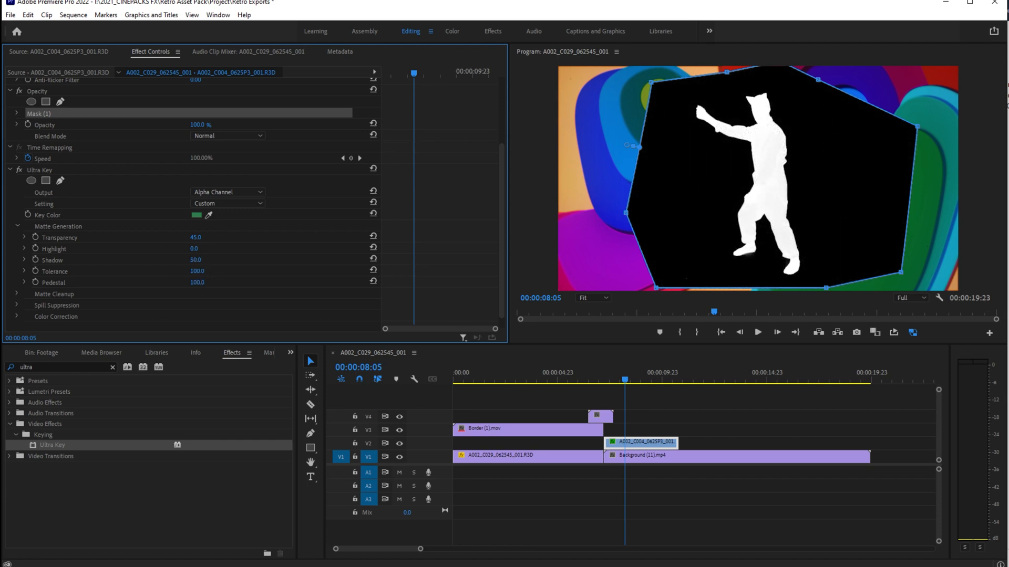
Step: Set the Matte Generation Transparency to 49 and Shadow to 65, and expand the Matte Cleanup settings
drag(208, 243, 202, 237)
click(17, 294)
scroll(210, 277, down, 3)
mouse_move(195, 262)
mouse_down()
mouse_move(243, 262)
mouse_move(195, 263)
mouse_up()
mouse_move(196, 217)
mouse_down()
mouse_move(222, 217)
mouse_move(186, 217)
mouse_move(203, 218)
mouse_up()
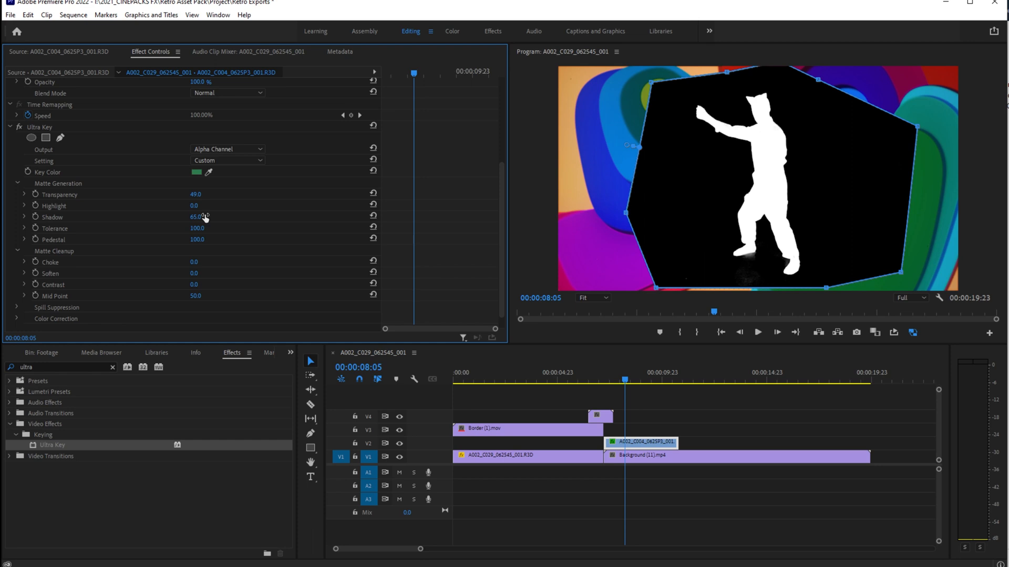
Step: Set the dancer clip's Ultra Key output to Composite and play the sequence from the cut
click(609, 404)
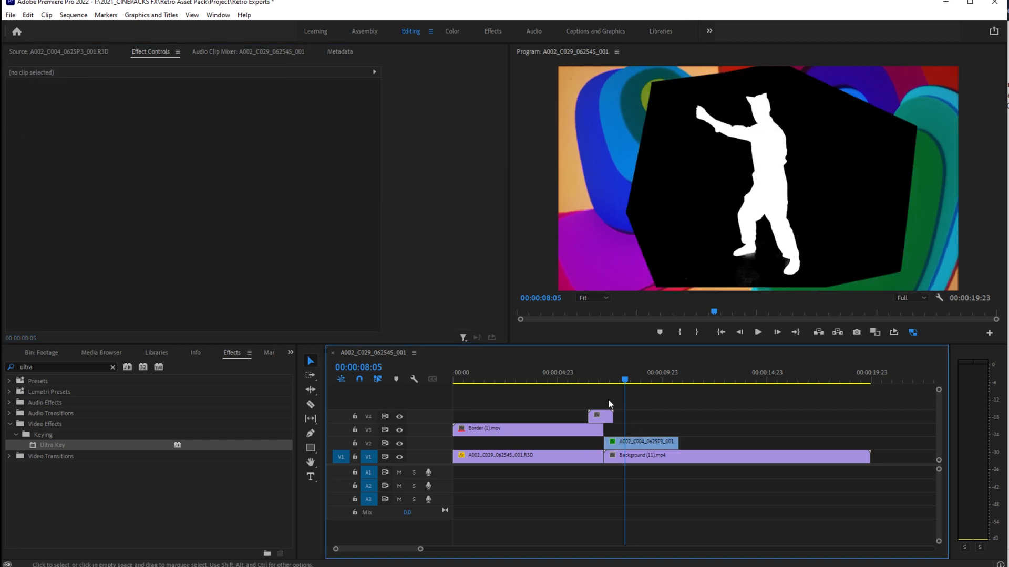
click(641, 443)
click(236, 286)
click(235, 298)
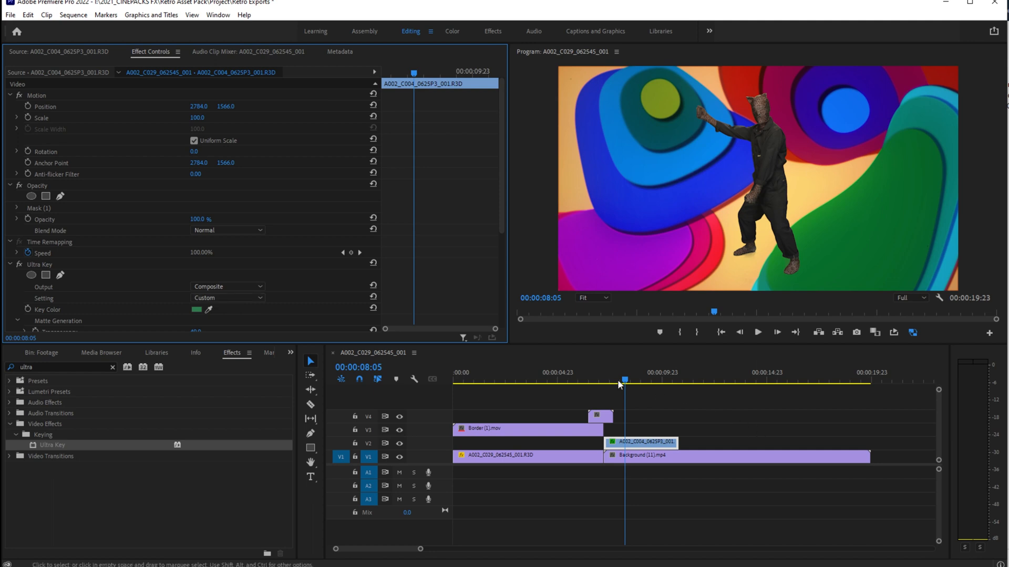
click(602, 379)
key(space)
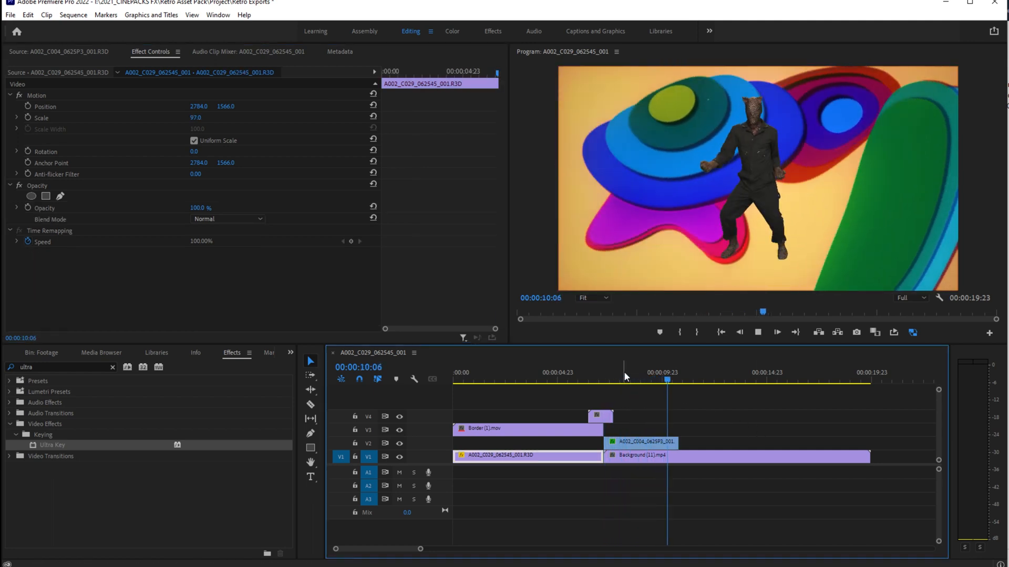
key(space)
Step: Duplicate the keyed dancer clip onto the tracks above V2 and shift the copy horizontally to the right of the original dancer
click(645, 379)
drag(620, 446, 611, 430)
drag(203, 107, 1006, 106)
key(space)
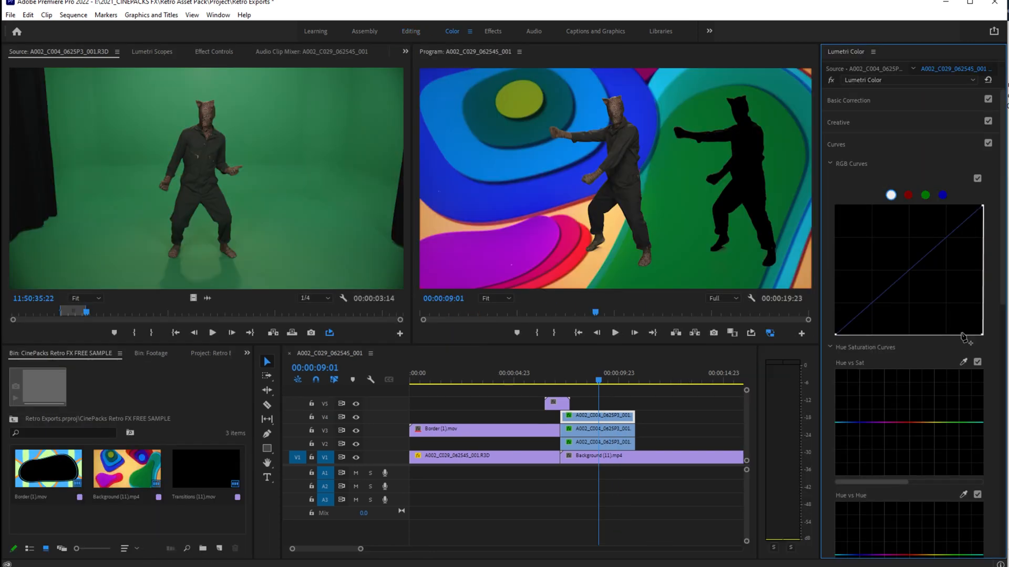
Step: Turn the V4 dancer copy into a black silhouette by lowering the white end of its RGB curve to the minimum, and play the result
key(ctrl+z)
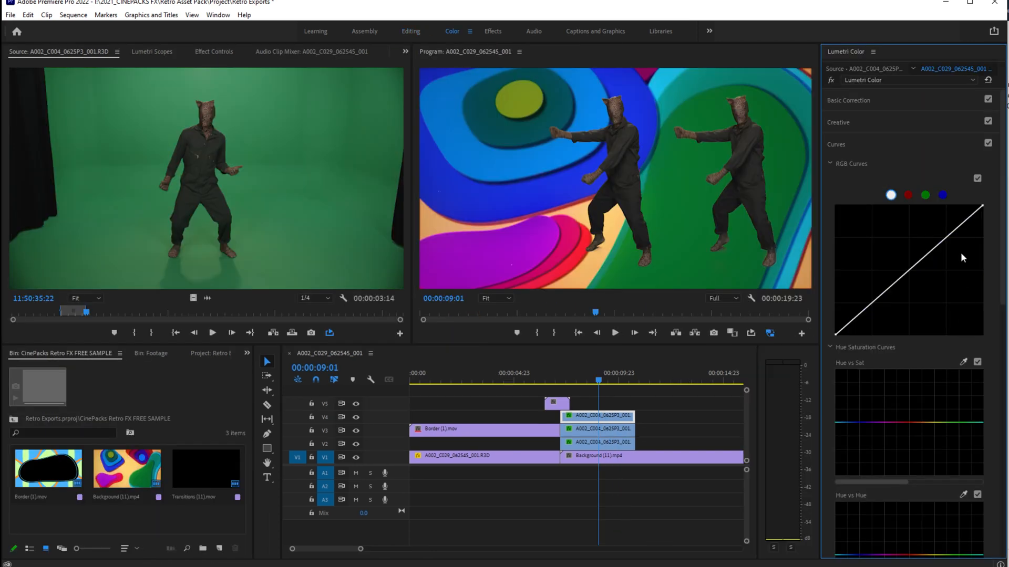
click(602, 418)
drag(981, 206, 982, 336)
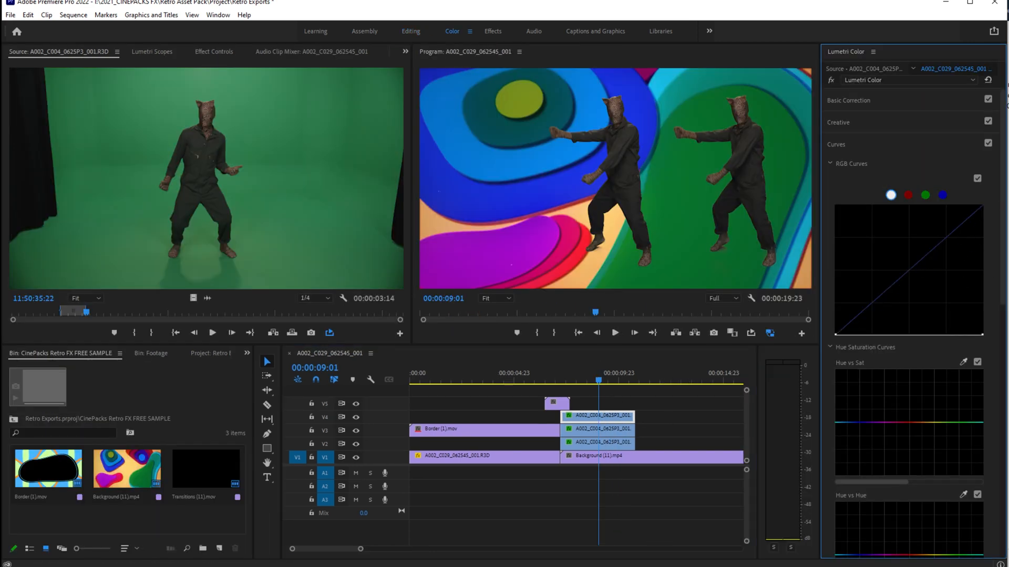
click(567, 381)
key(space)
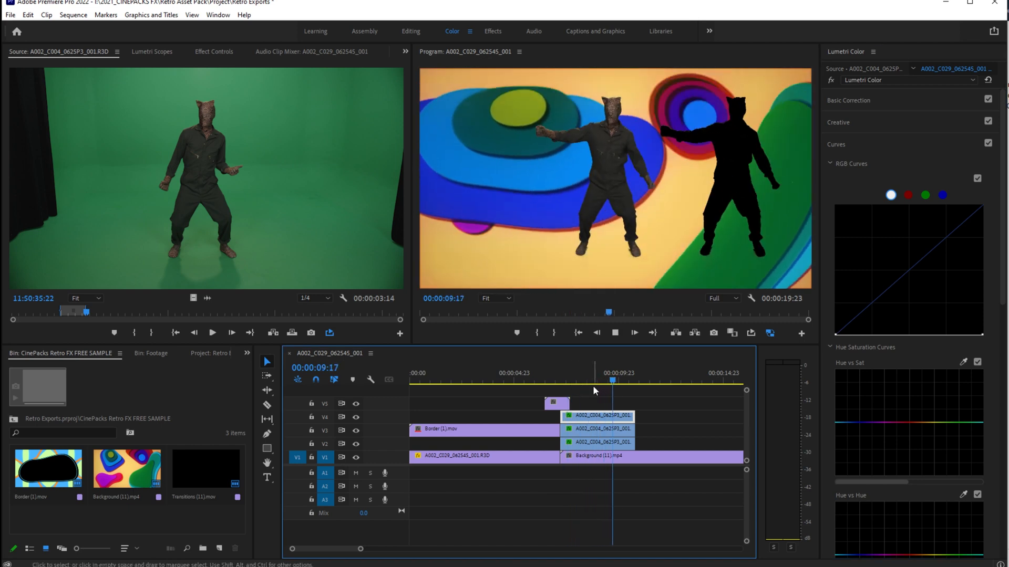
Step: Move the original dancer clip from V2 up to V6 and shift it horizontally to 4480, over the silhouette
key(space)
drag(605, 441, 609, 395)
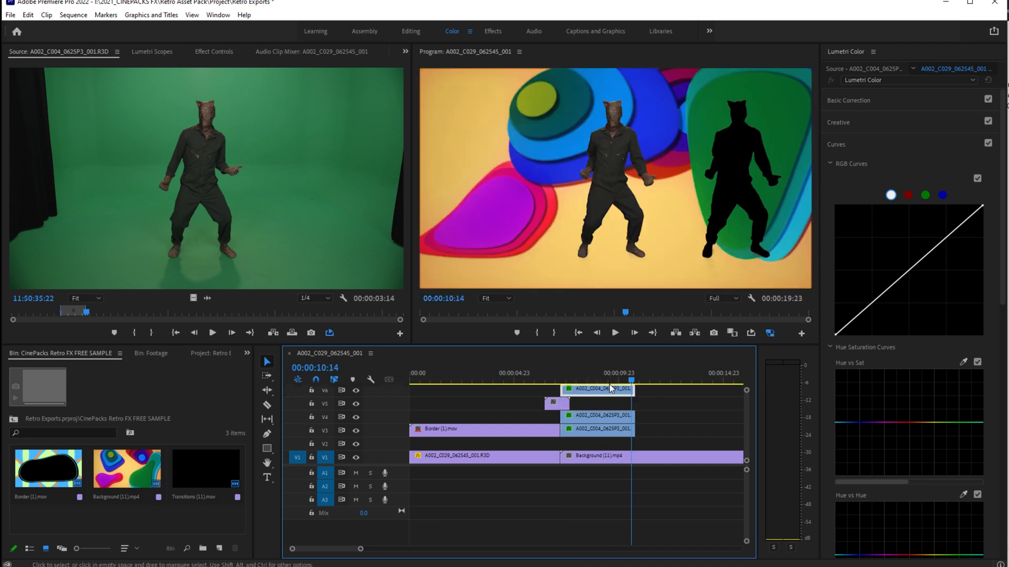
click(221, 52)
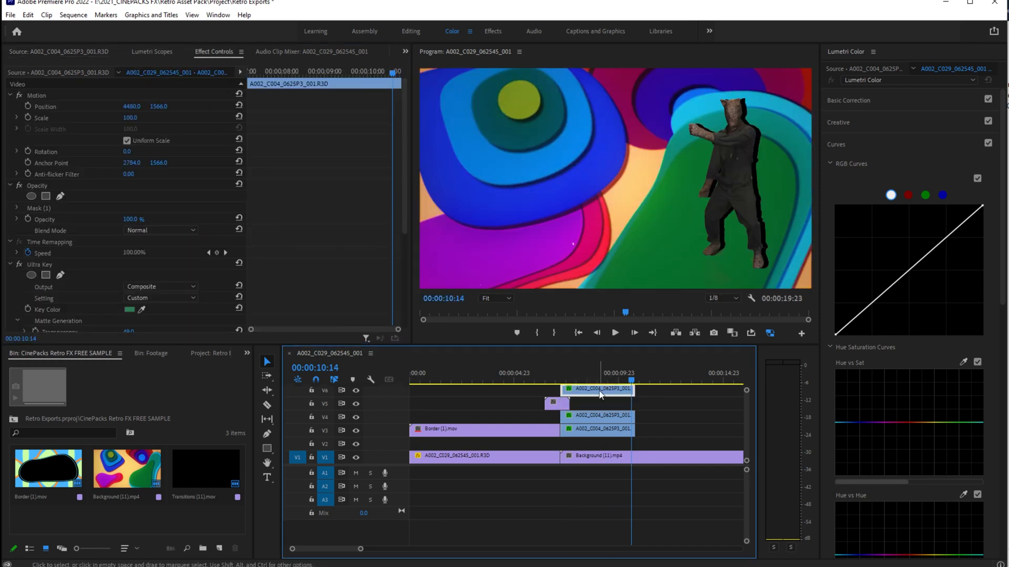
drag(603, 372, 620, 368)
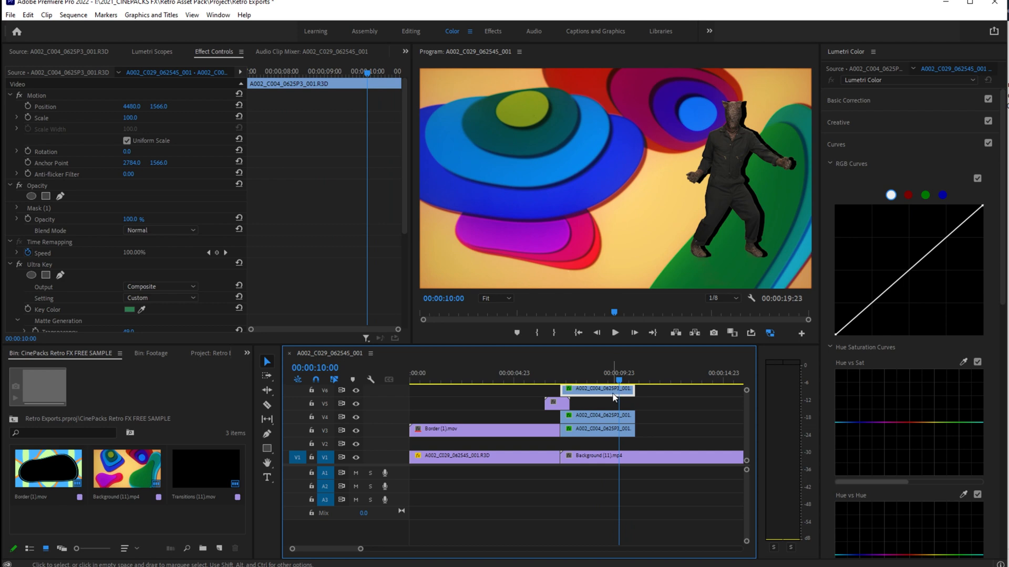
Step: Delete the dancer clips on V6 and V3, keeping only the silhouette on V4
key(Delete)
click(605, 415)
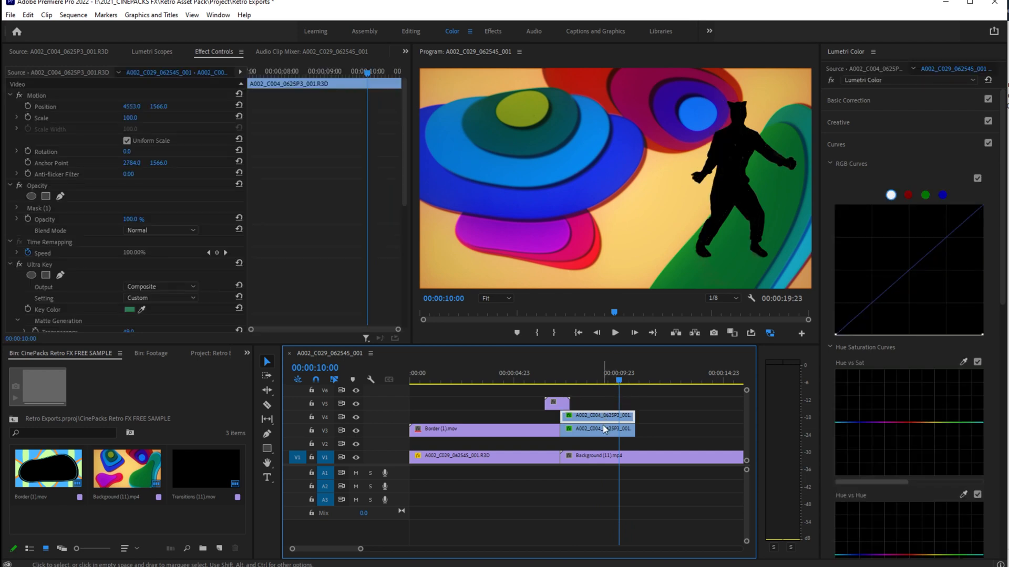
key(Delete)
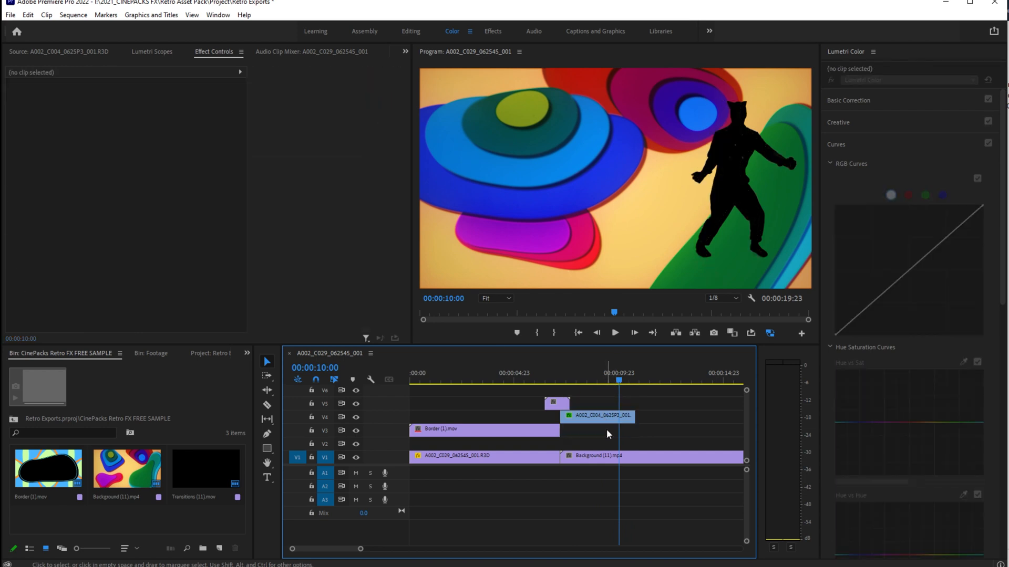
Step: Duplicate the silhouette clip onto V3 and V2, offset the copies horizontally into a row of three dancers, and play the result
drag(595, 413, 596, 428)
drag(596, 428, 599, 440)
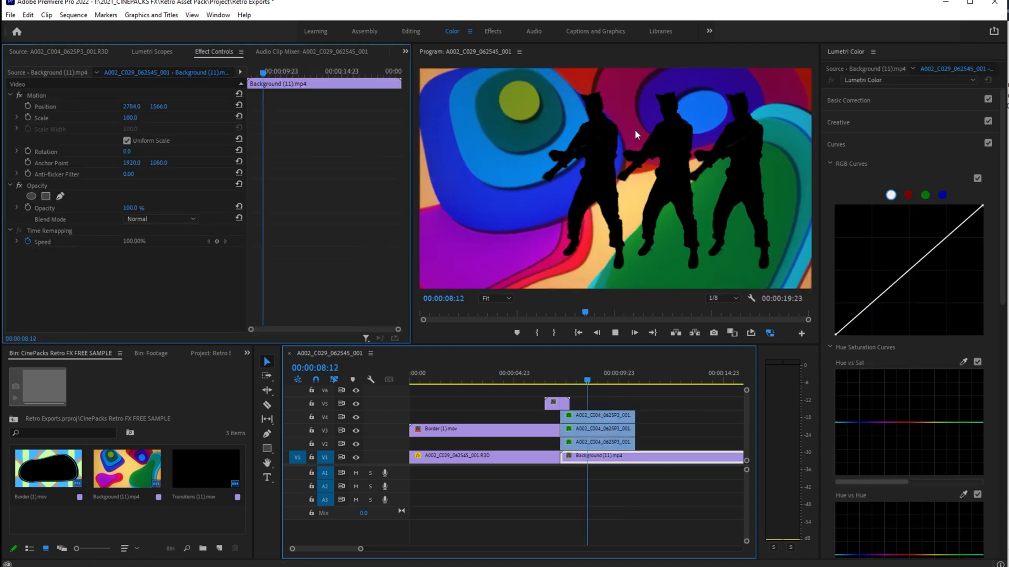
key(space)
Step: Place Transitions (11).mov on V5 over the end of the dancer clips, scale it to frame size, and play it
drag(175, 483, 633, 403)
key(space)
right_click(638, 404)
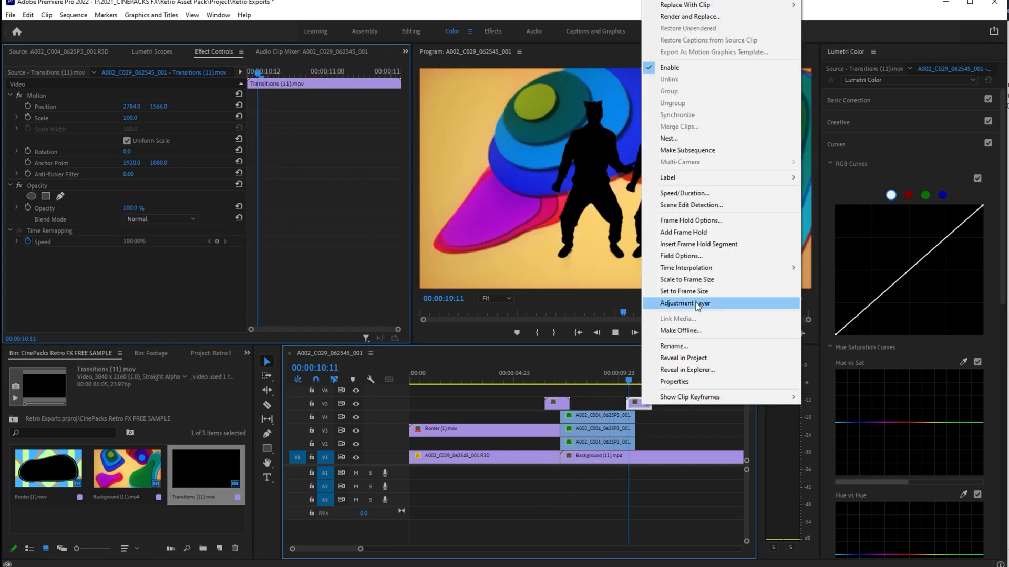
click(697, 282)
click(614, 370)
key(space)
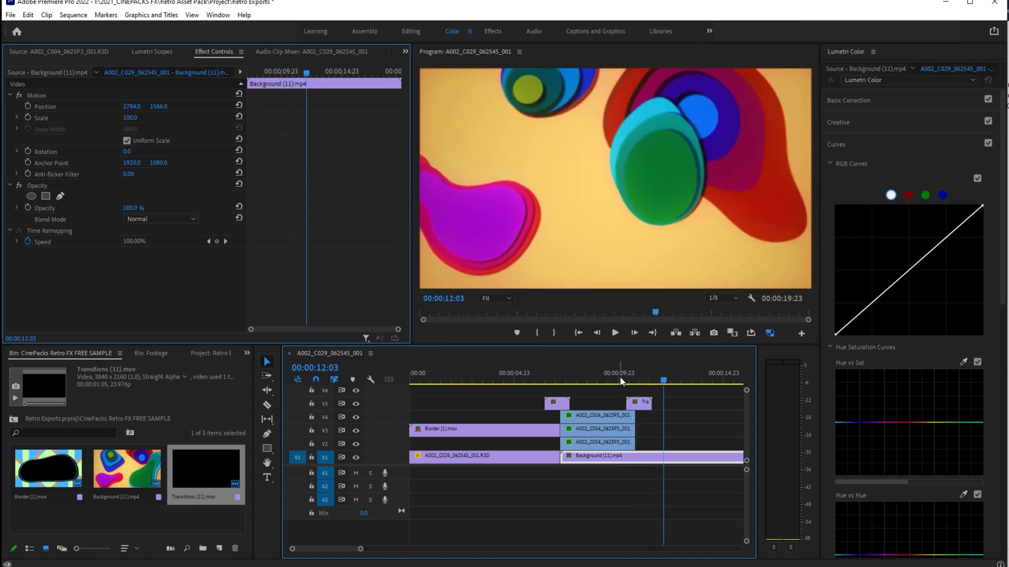
Step: Shift the second transition on V5 slightly earlier over the end of the dancer clips and play the section
click(620, 377)
click(645, 405)
drag(645, 410, 640, 404)
click(621, 373)
key(space)
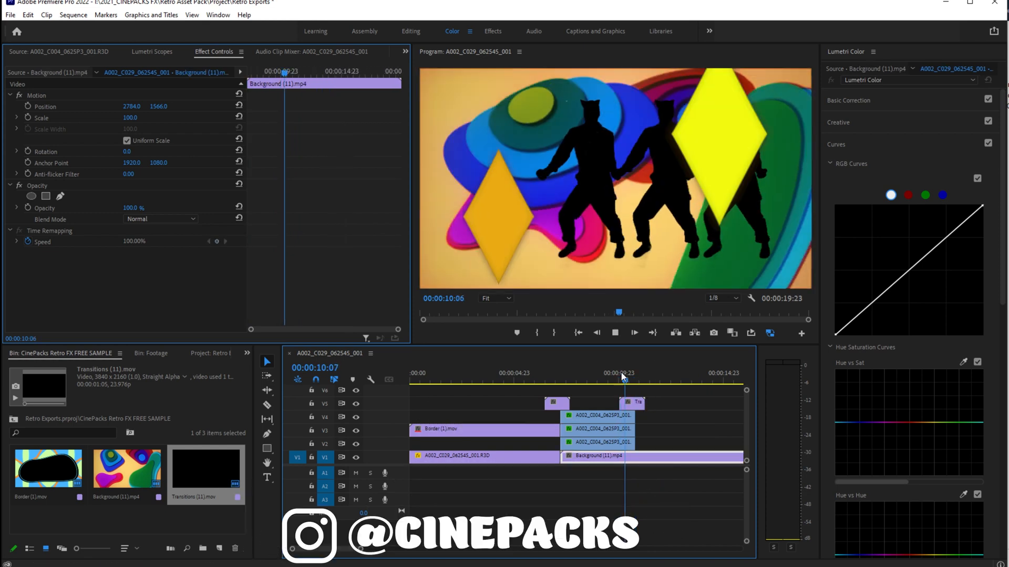
Step: Cut Background (11).mp4 on V1 at the end of the dancer clips and delete the remainder
key(space)
key(c)
click(635, 457)
key(v)
click(664, 461)
key(Delete)
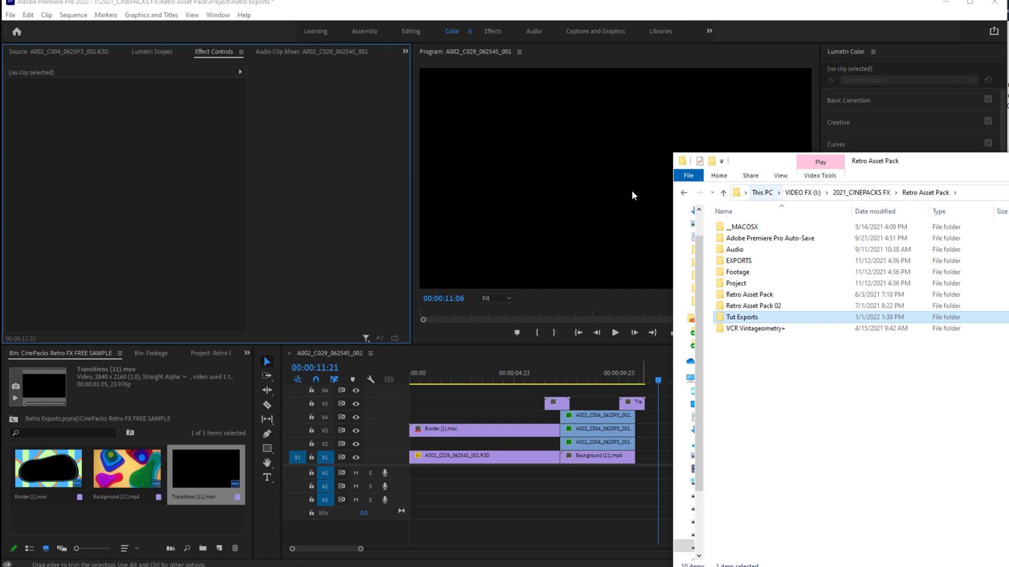
Step: In File Explorer, open the innermost Retro Asset Pack folder containing the full Retro FX folders
click(683, 193)
click(684, 194)
click(684, 194)
click(683, 194)
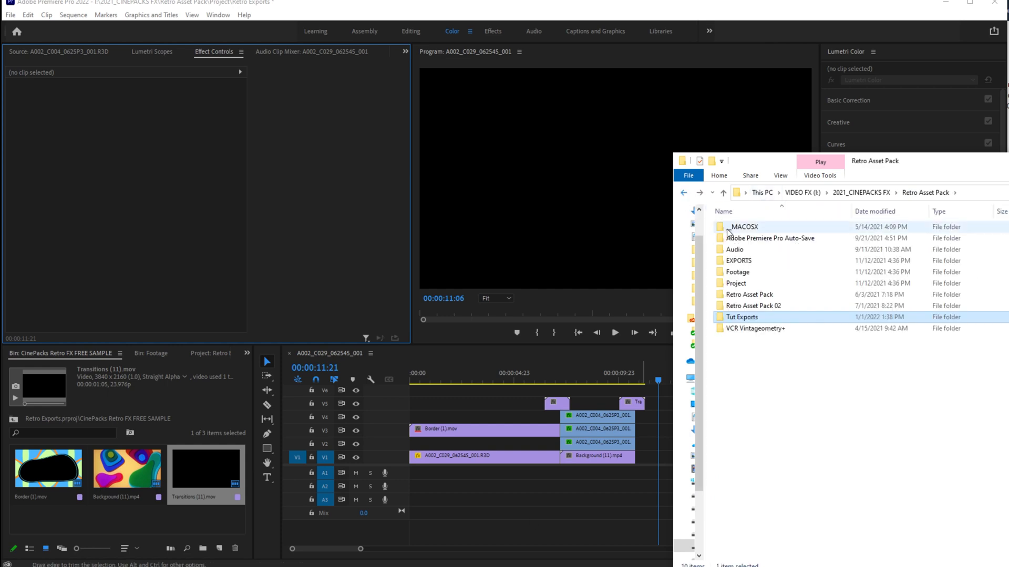
click(897, 491)
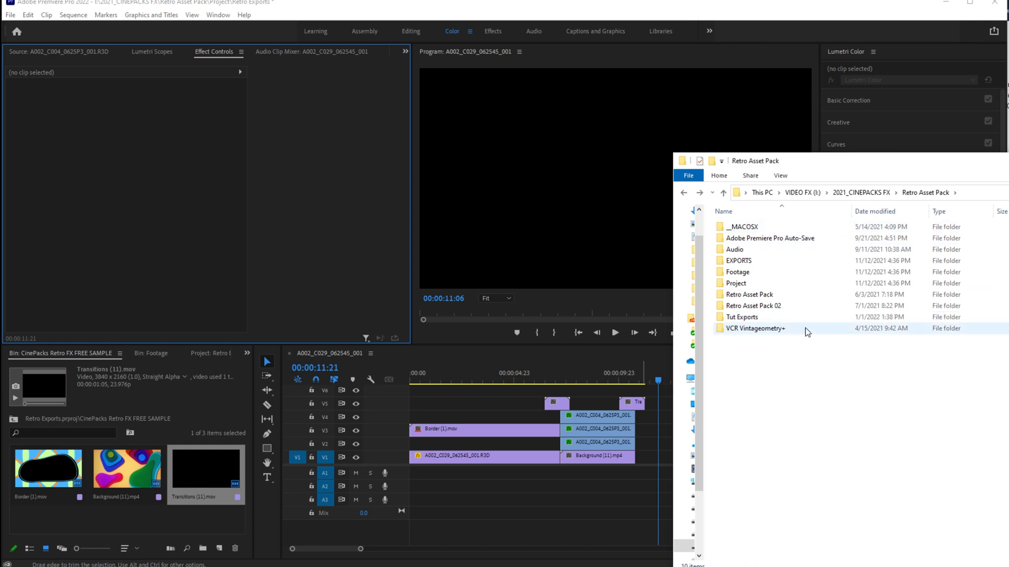
double_click(756, 295)
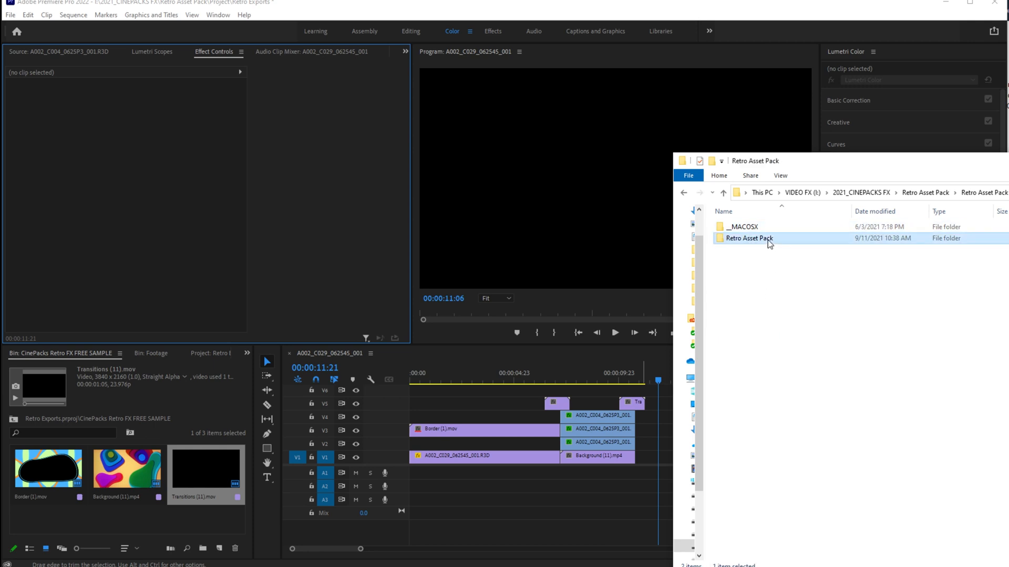
click(666, 466)
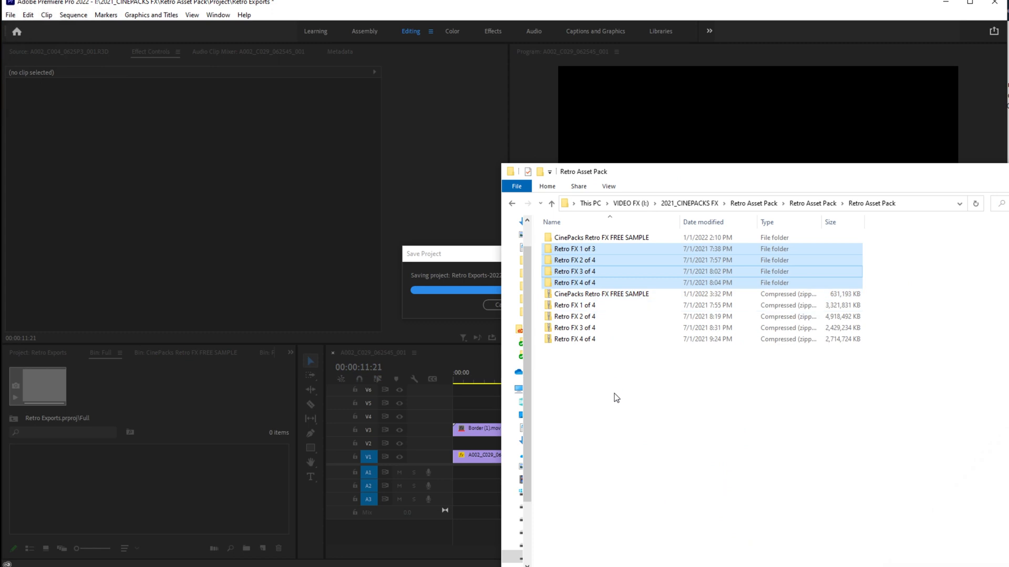
Step: Import the Backgrounds, Borders 1 of 2 and Motion Elements folders from Retro FX 1 of 3 into the Full bin
click(615, 394)
click(592, 250)
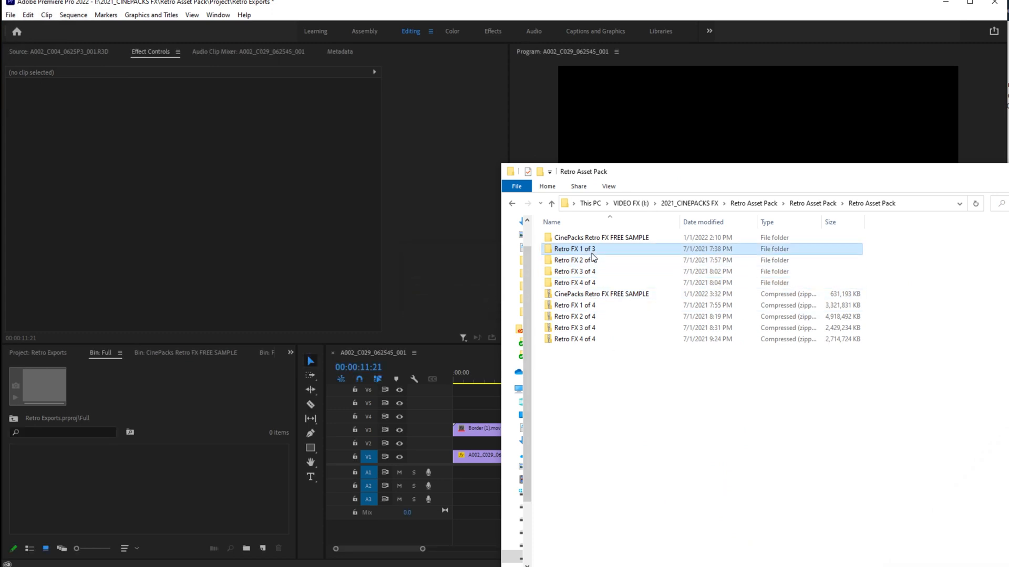
double_click(592, 251)
drag(591, 300, 573, 235)
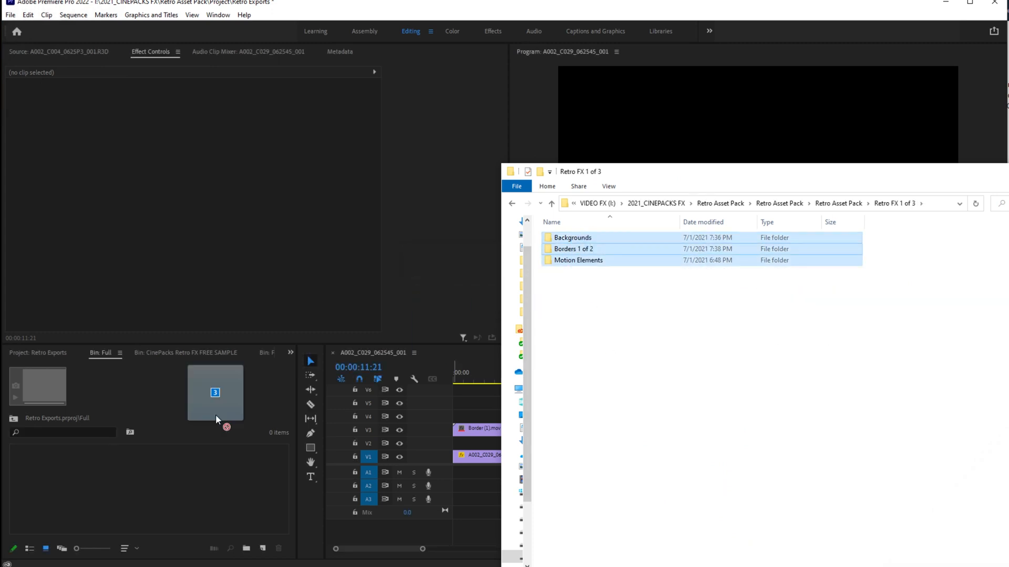
drag(216, 416, 172, 476)
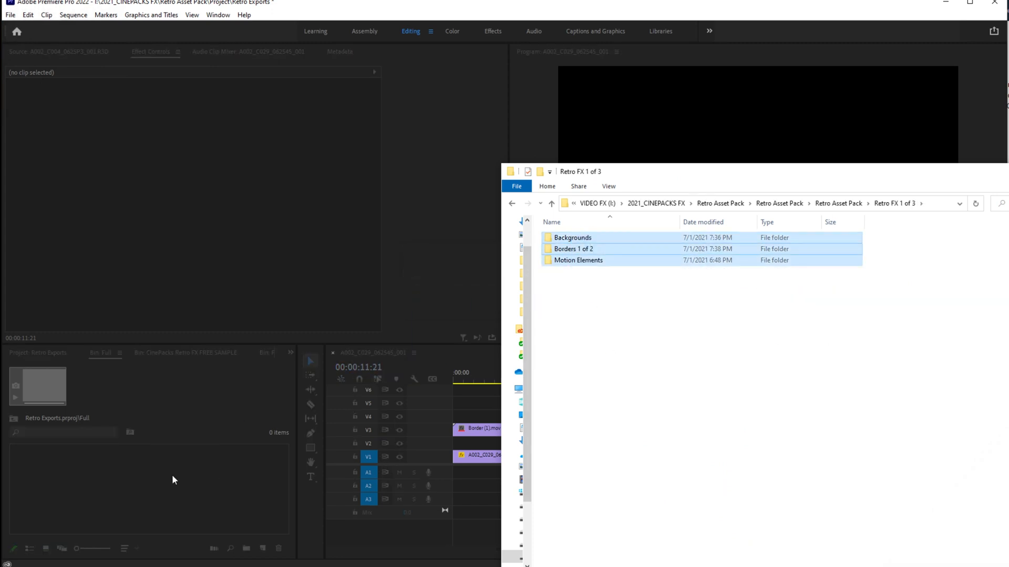
Step: Import all border clips from the Borders 2 of 2 folder in Retro FX 2 of 4 into the Borders 1 of 2 bin
click(839, 203)
double_click(625, 262)
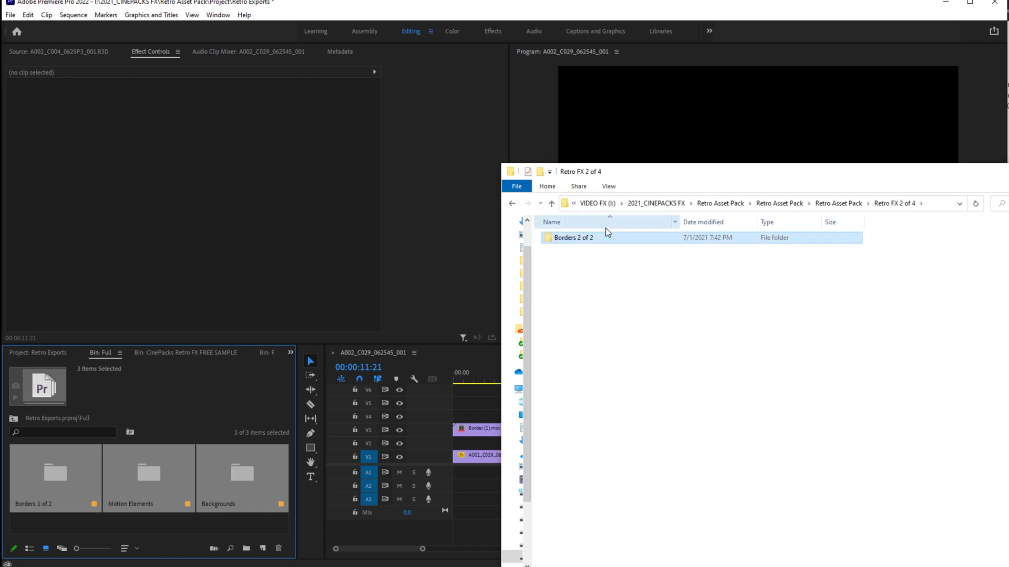
double_click(592, 239)
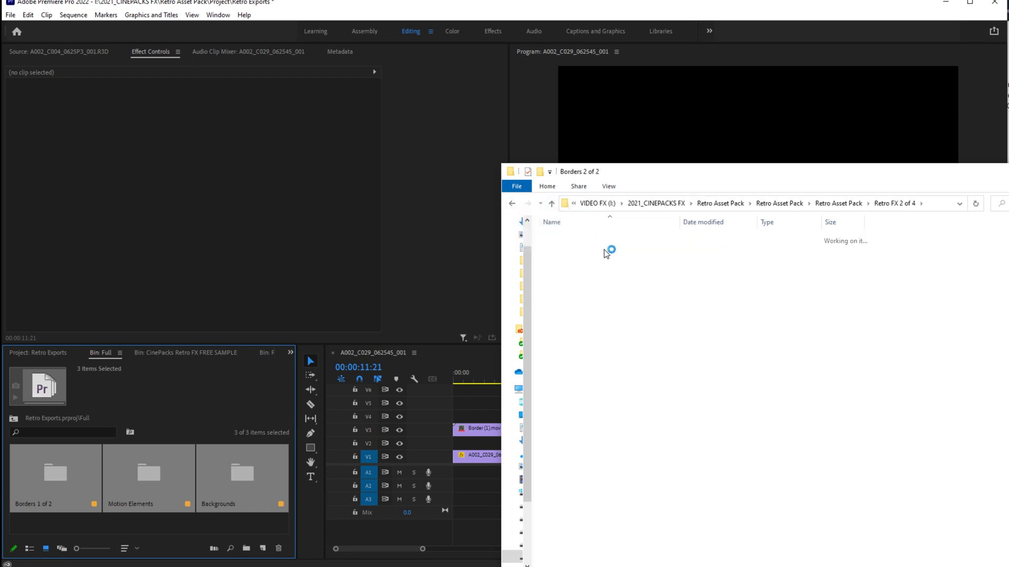
key(ctrl+a)
key(ctrl+a)
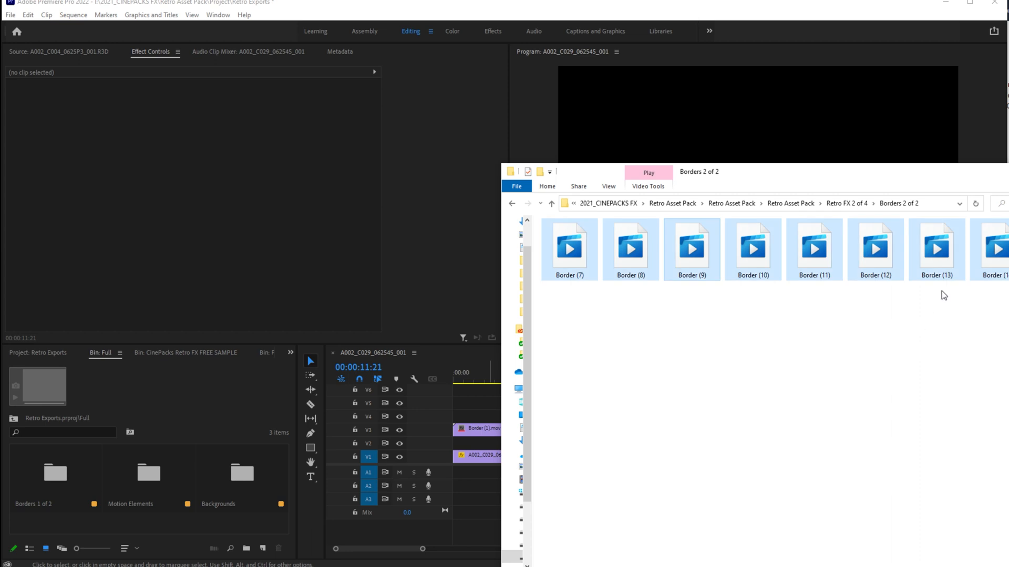
drag(937, 262, 43, 471)
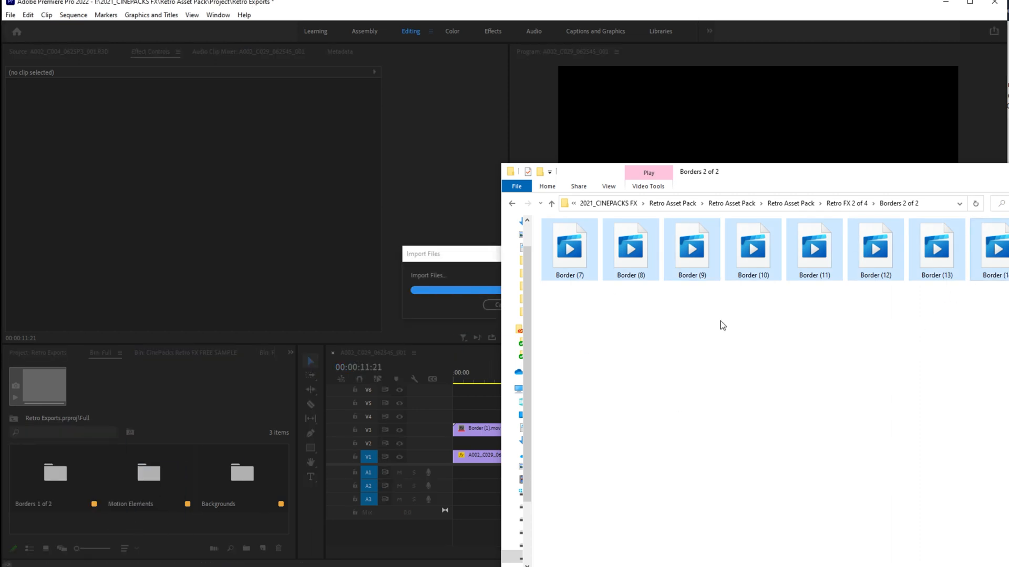
Step: Import the Transitions 1 of 2 folder from Retro FX 3 of 4 into the Full bin
click(846, 203)
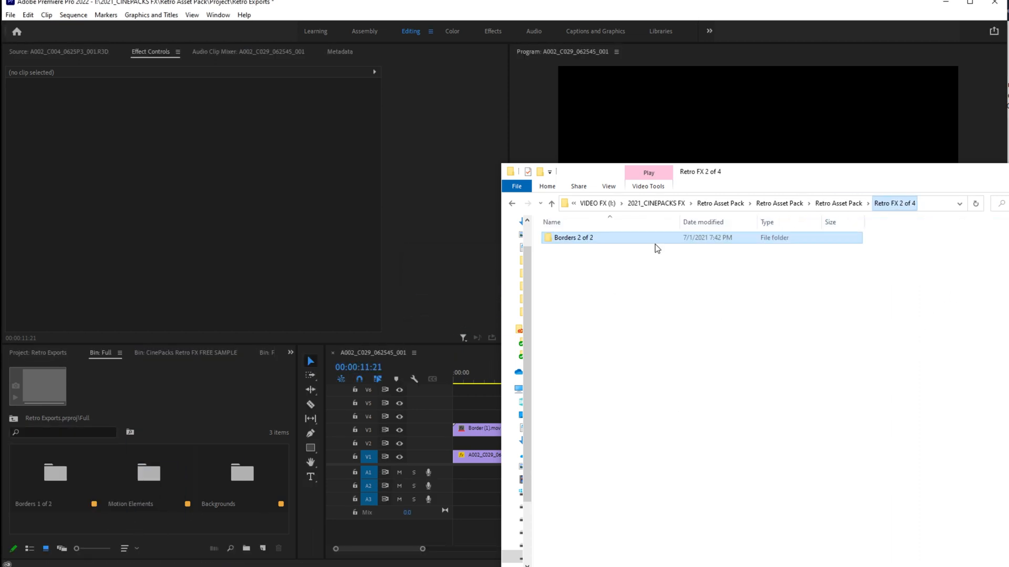
click(838, 205)
double_click(620, 275)
click(599, 241)
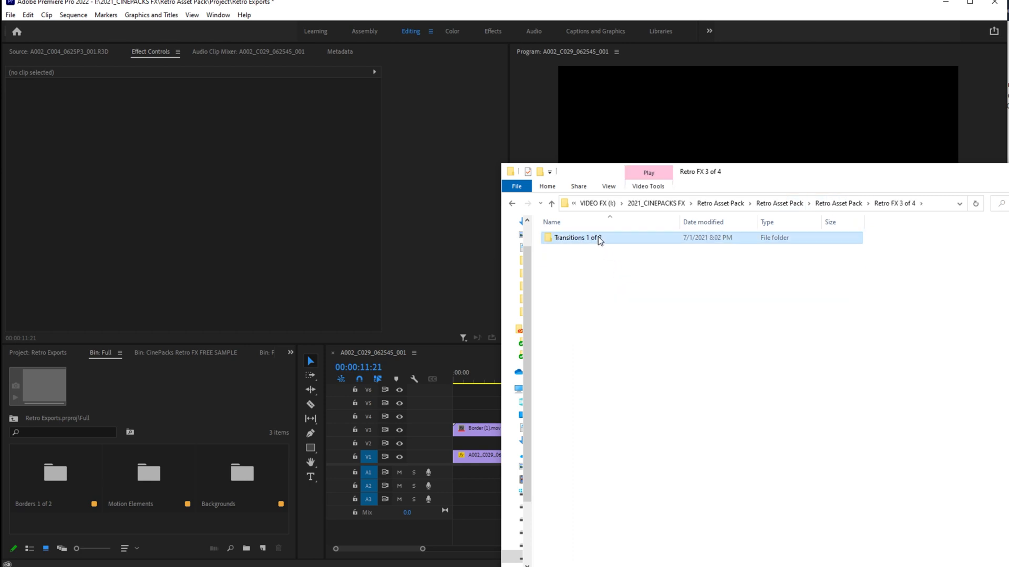
double_click(598, 240)
key(alt+Left)
drag(595, 243, 208, 524)
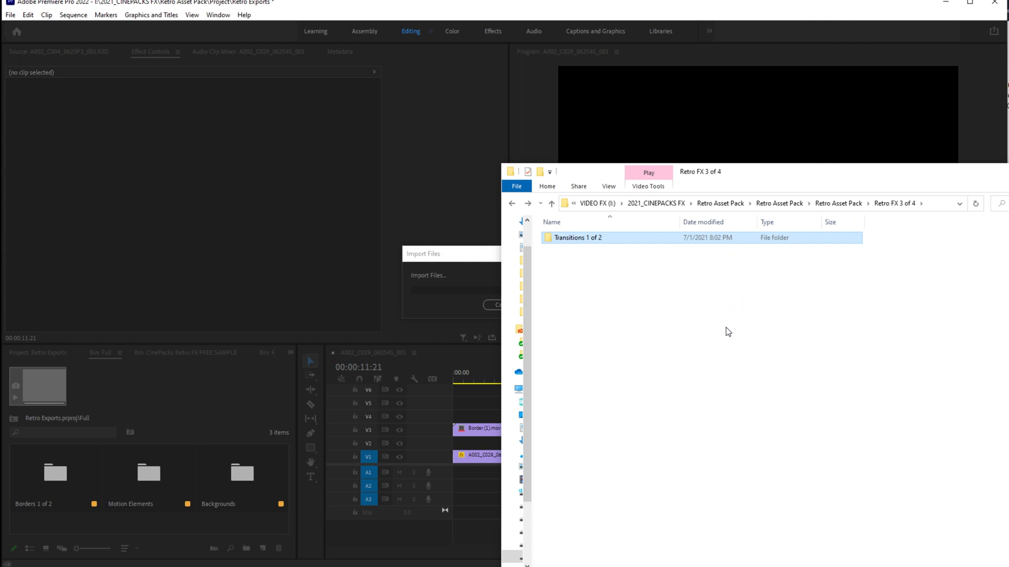
click(728, 332)
Step: Import all clips from the Transitions 2 of 2 folder in Retro FX 4 of 4 into the Transitions 1 of 2 bin
click(855, 205)
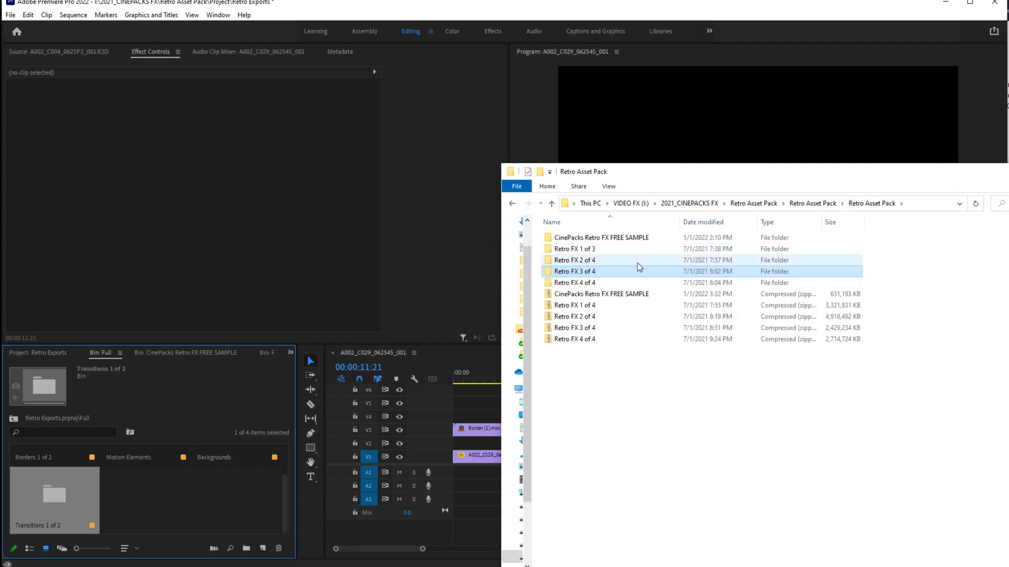
double_click(646, 274)
click(606, 241)
double_click(607, 241)
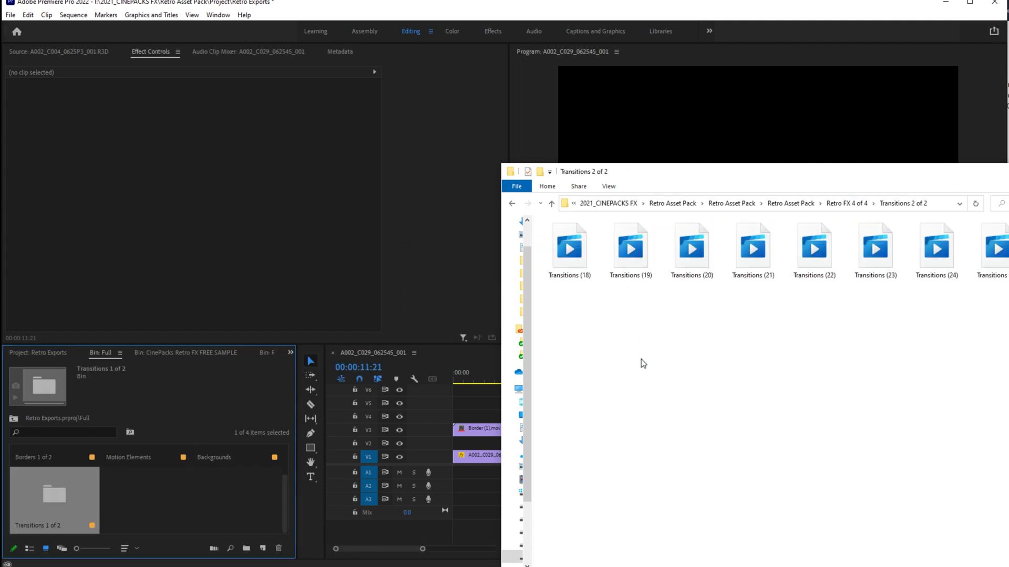
key(ctrl+a)
drag(753, 246, 69, 507)
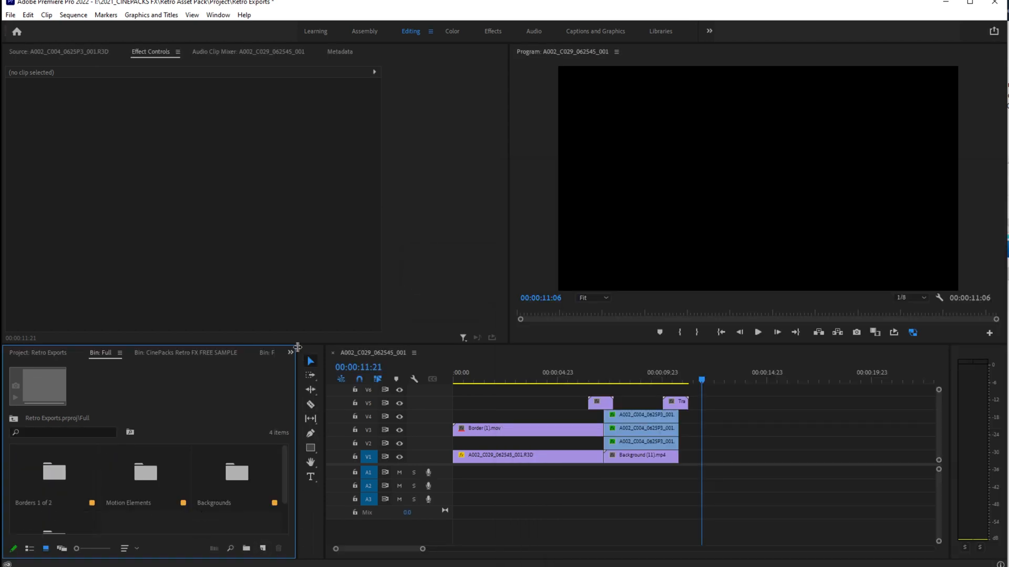
Step: Enlarge the bin area in height and width, and open the Borders 1 of 2 bin
drag(299, 344, 332, 222)
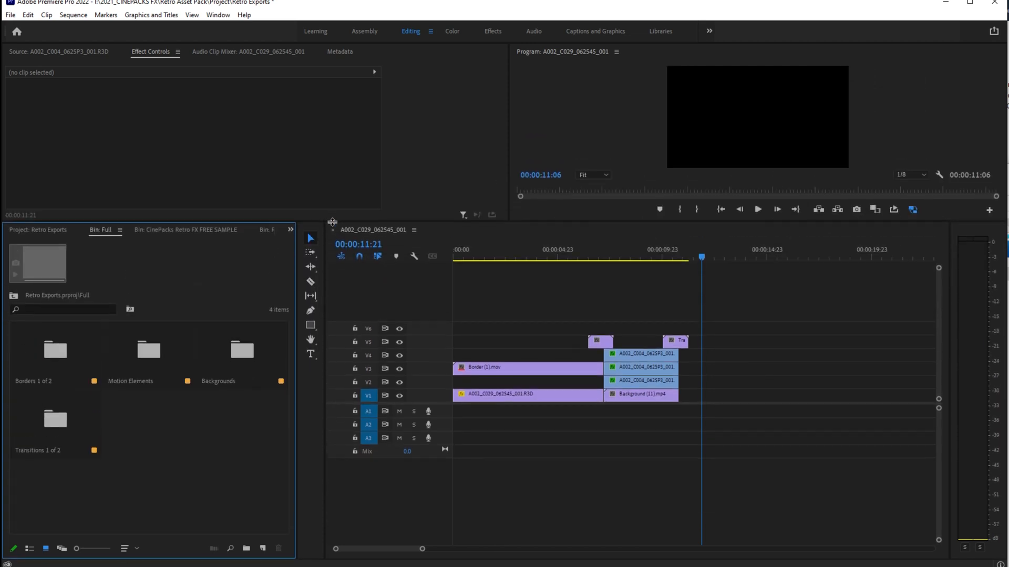
drag(301, 283, 451, 362)
double_click(55, 354)
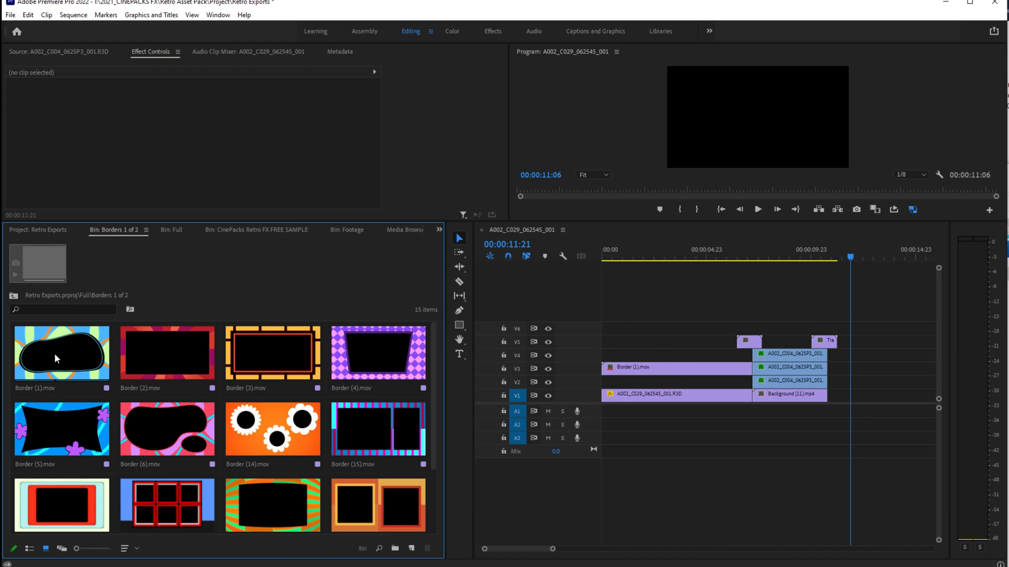
Step: Enlarge the Source and Program monitors and preview the Border (1) to Border (4) clips in the Source monitor
double_click(54, 353)
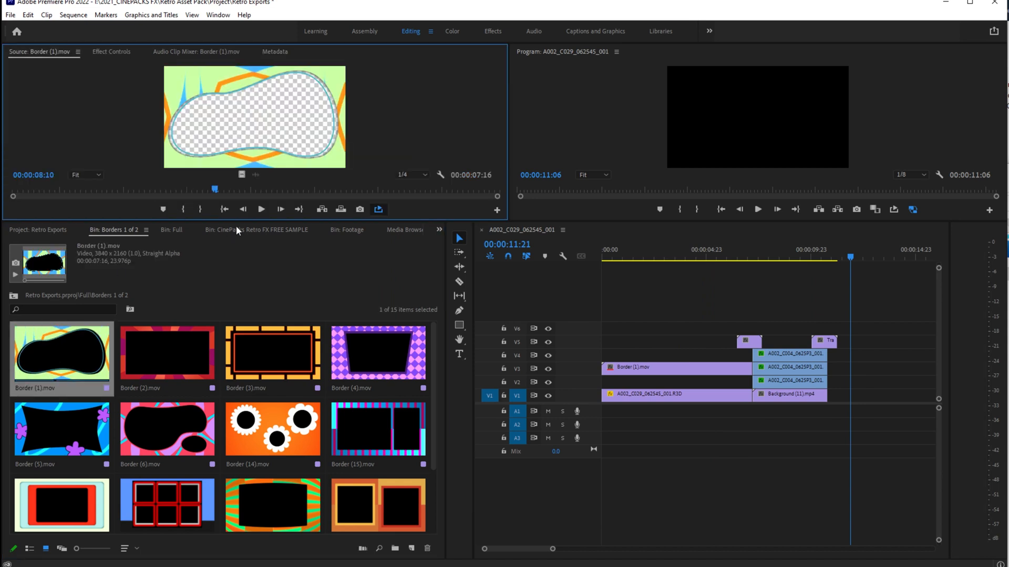
drag(430, 222, 435, 320)
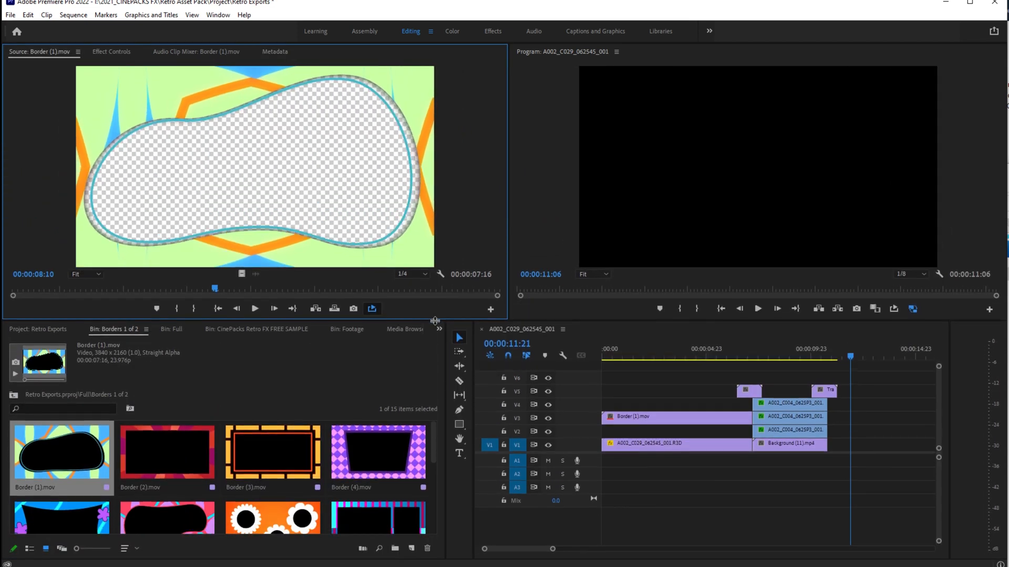
double_click(173, 462)
key(space)
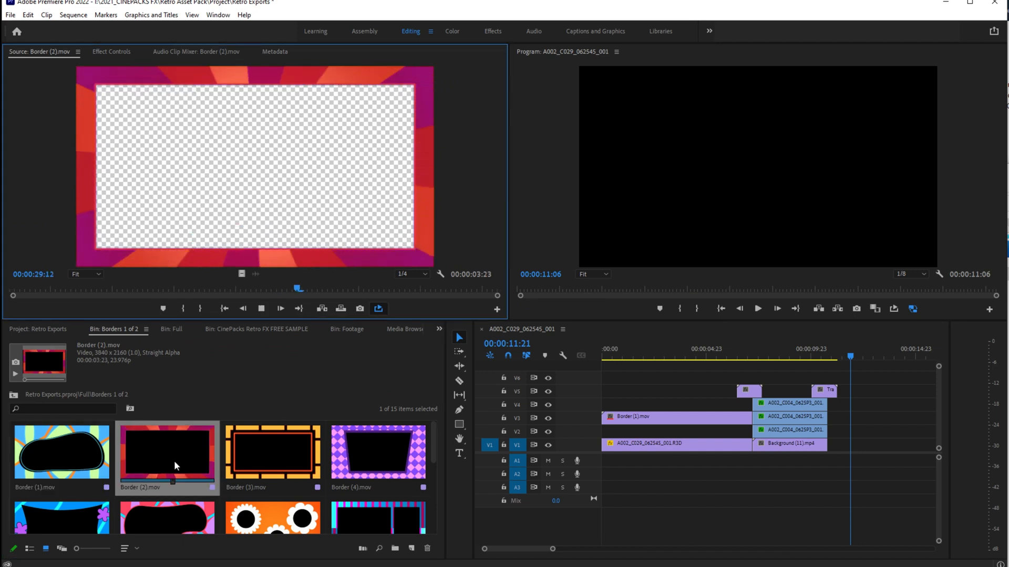
double_click(251, 448)
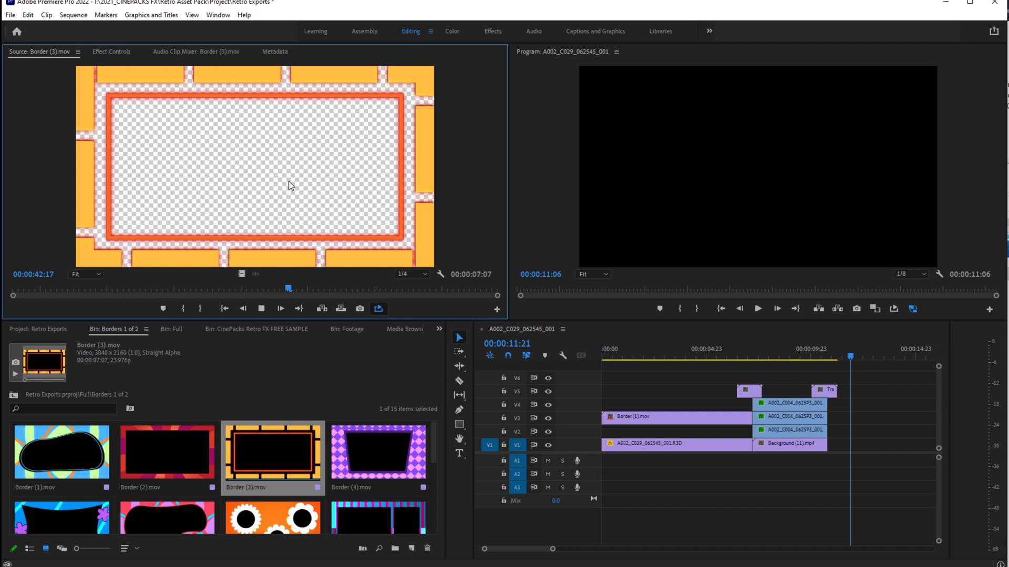
double_click(374, 447)
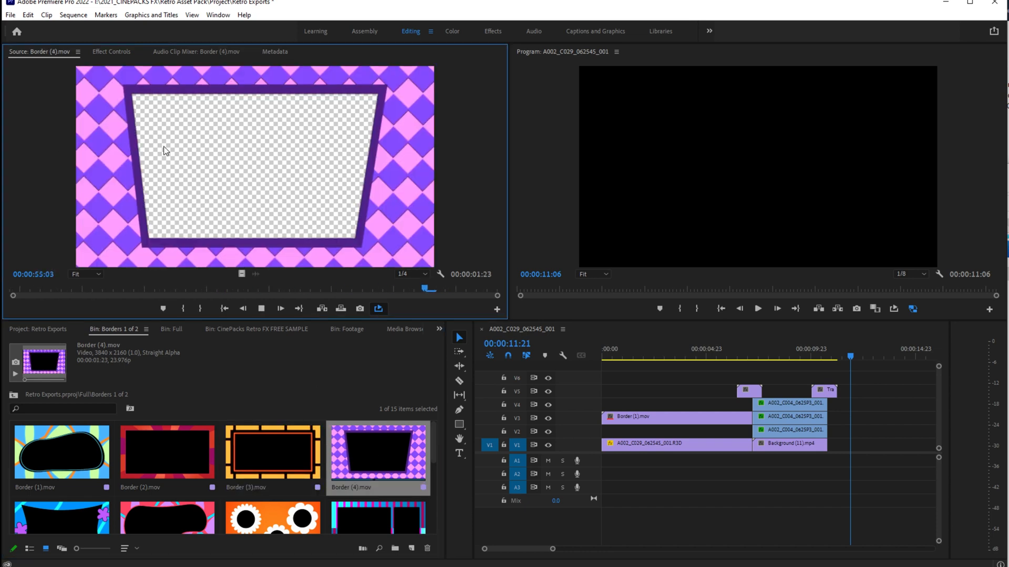
Step: Preview the Border (5) and Border (6) clips in the Source monitor
scroll(177, 425, down, 3)
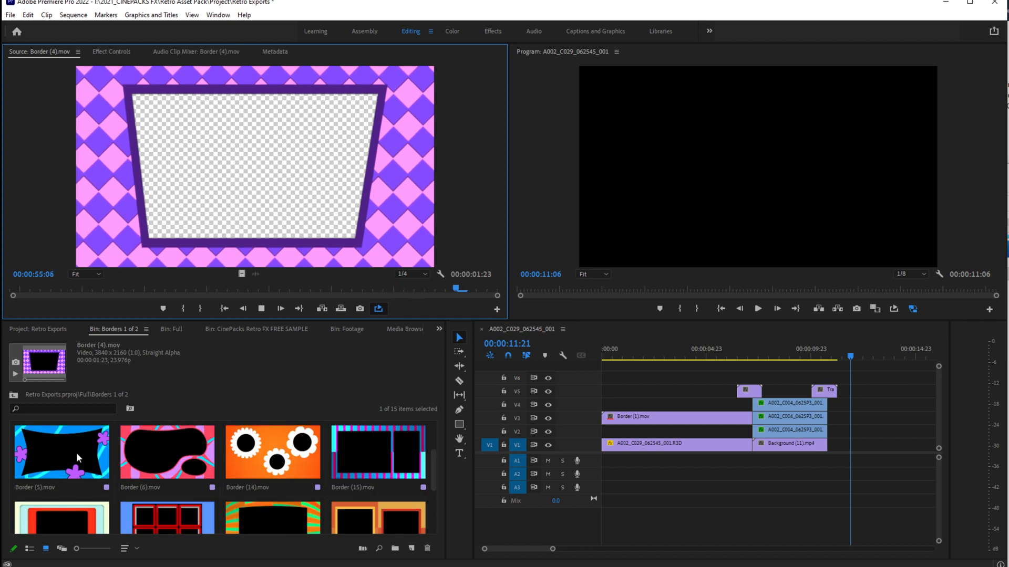
double_click(81, 445)
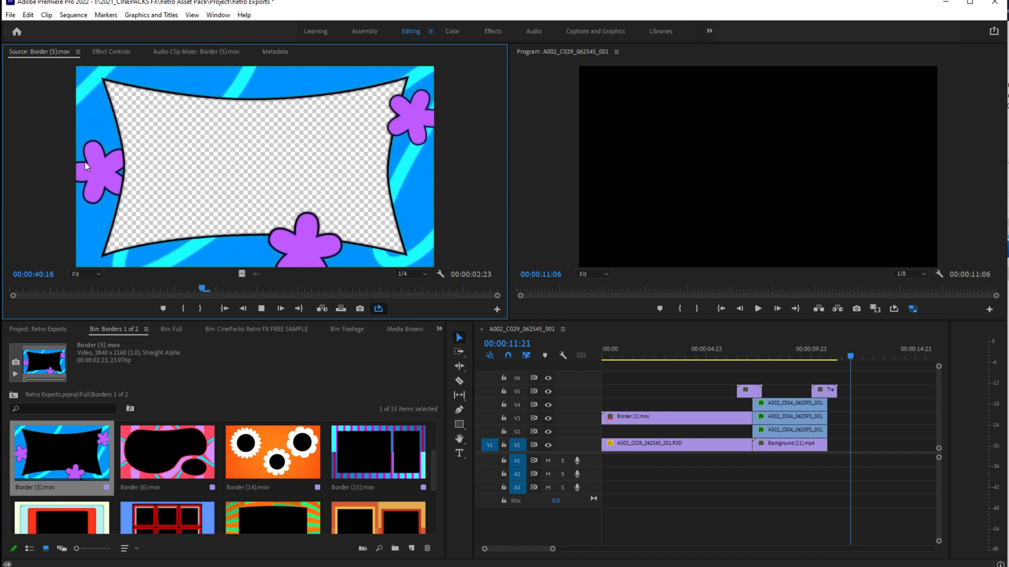
double_click(140, 478)
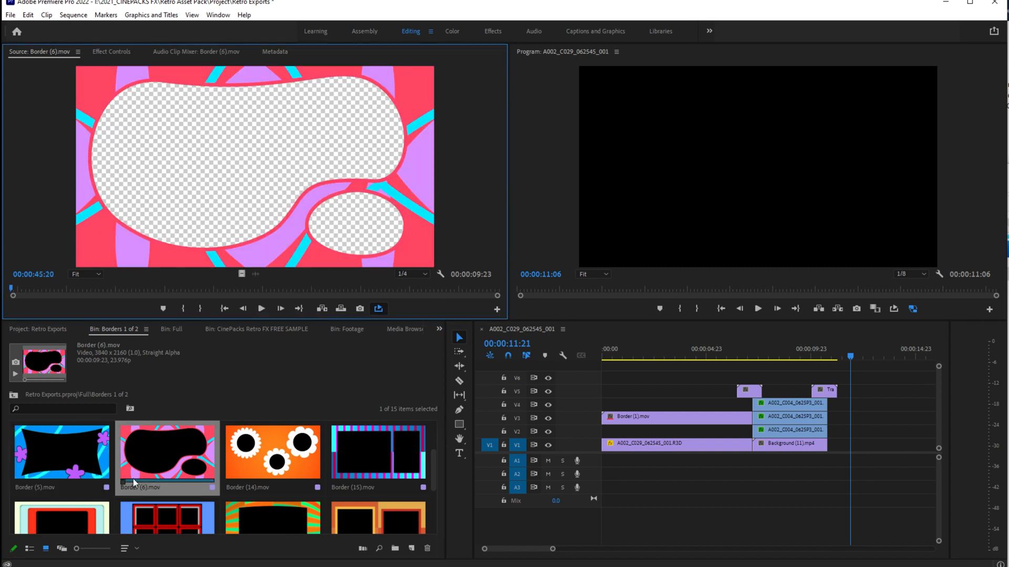
scroll(60, 460, up, 3)
scroll(62, 447, down, 3)
key(space)
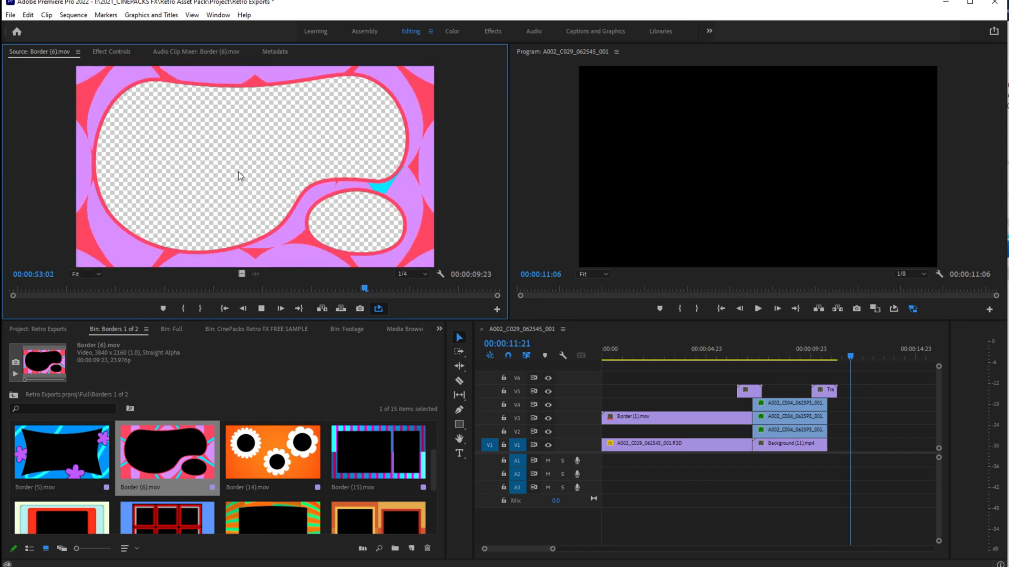
Step: Play the Border (14) and Border (15) clips in the Source monitor
double_click(251, 449)
key(space)
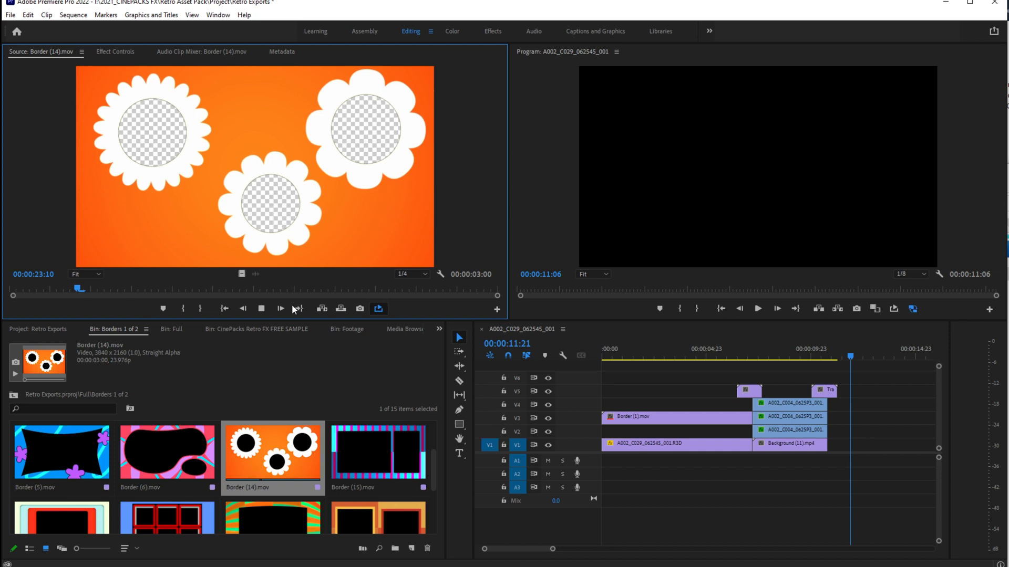
double_click(342, 459)
key(space)
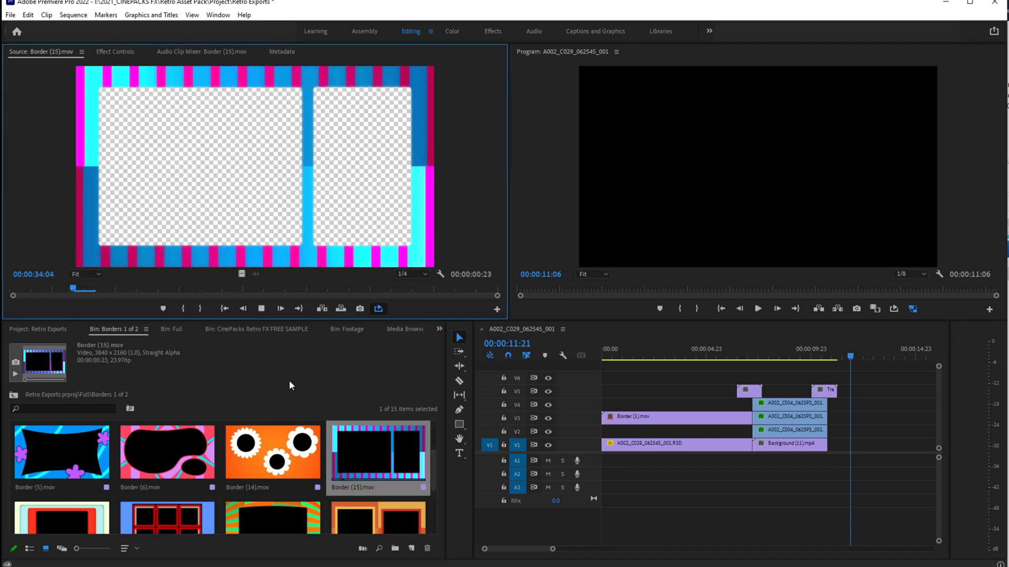
Step: Preview the Border (7), (8), (9) and (10) clips from the Borders 1 of 2 bin
scroll(197, 406, down, 2)
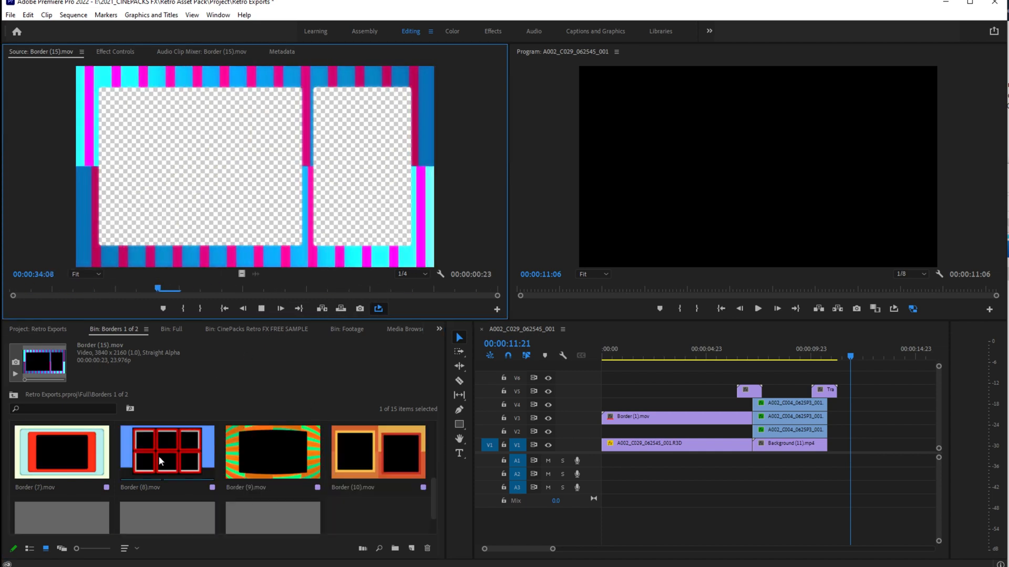
double_click(67, 465)
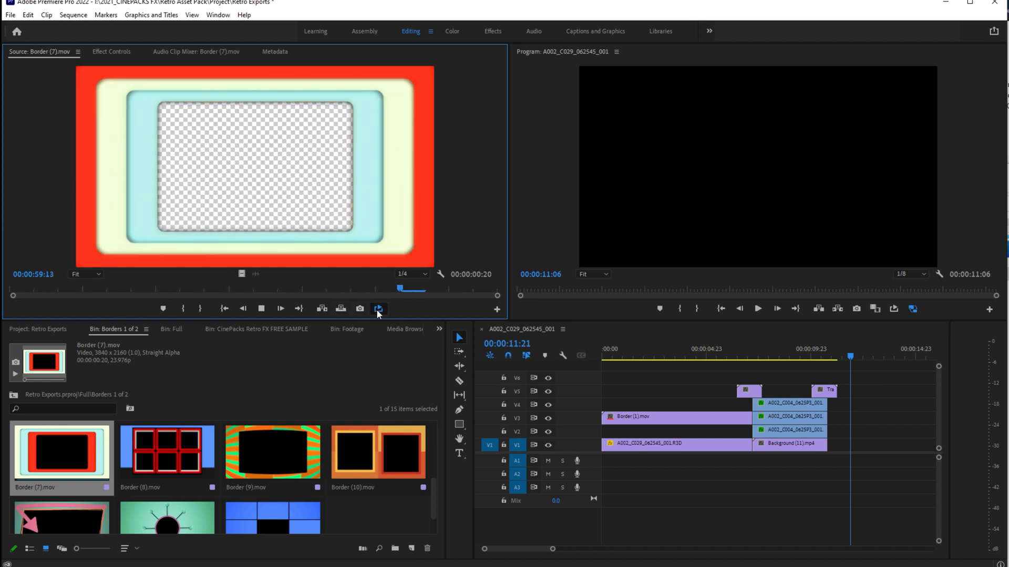
double_click(162, 468)
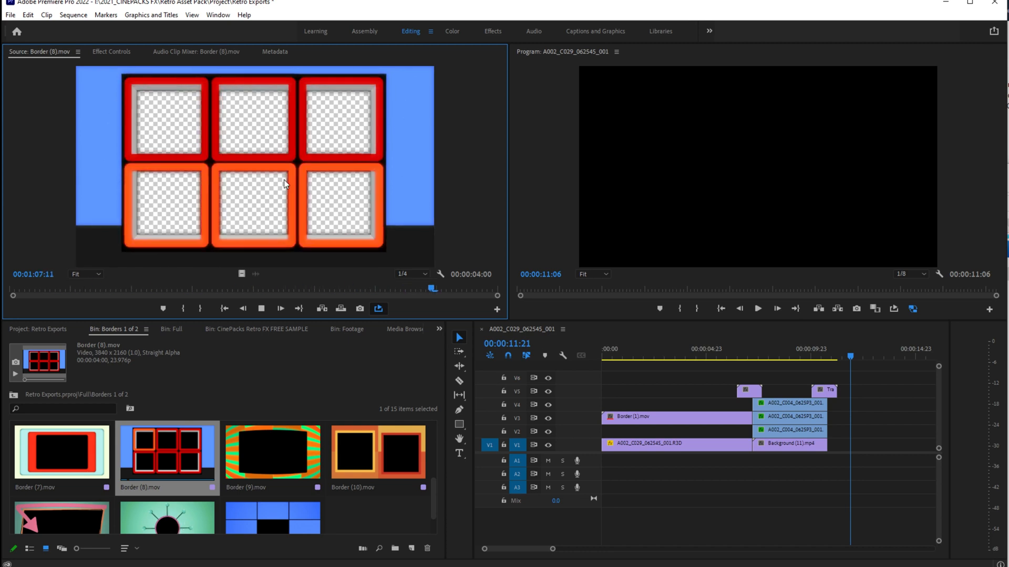
click(278, 437)
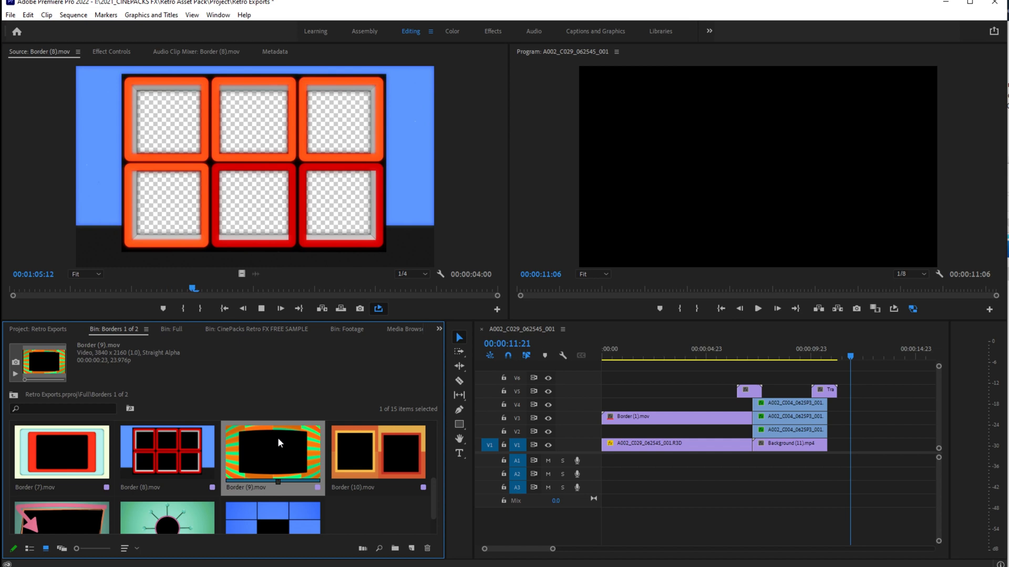
double_click(278, 437)
double_click(365, 437)
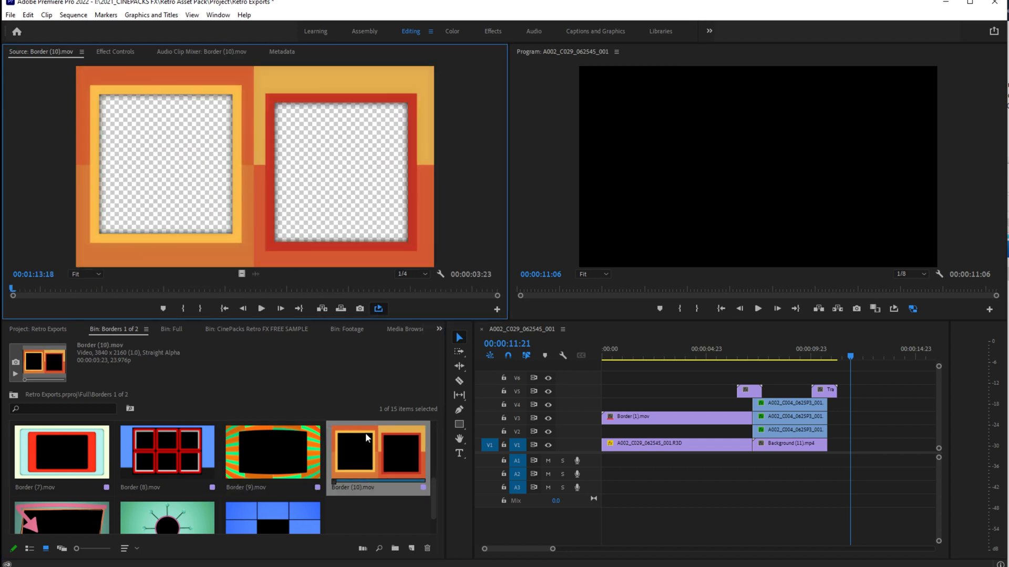
Step: Preview the remaining border clips, Border (11), Border (12) and Border (13), in the Source monitor
double_click(64, 516)
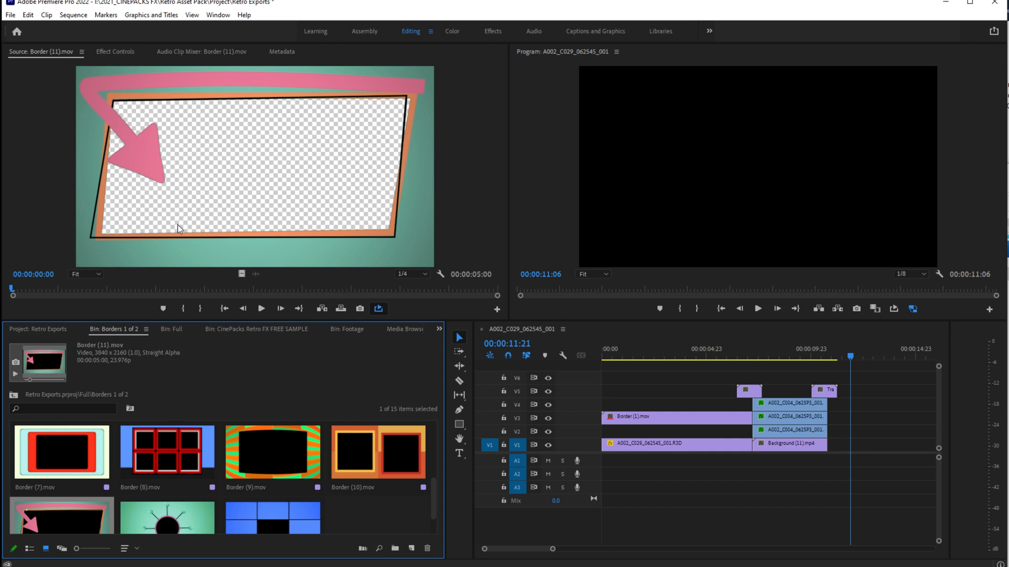
click(103, 288)
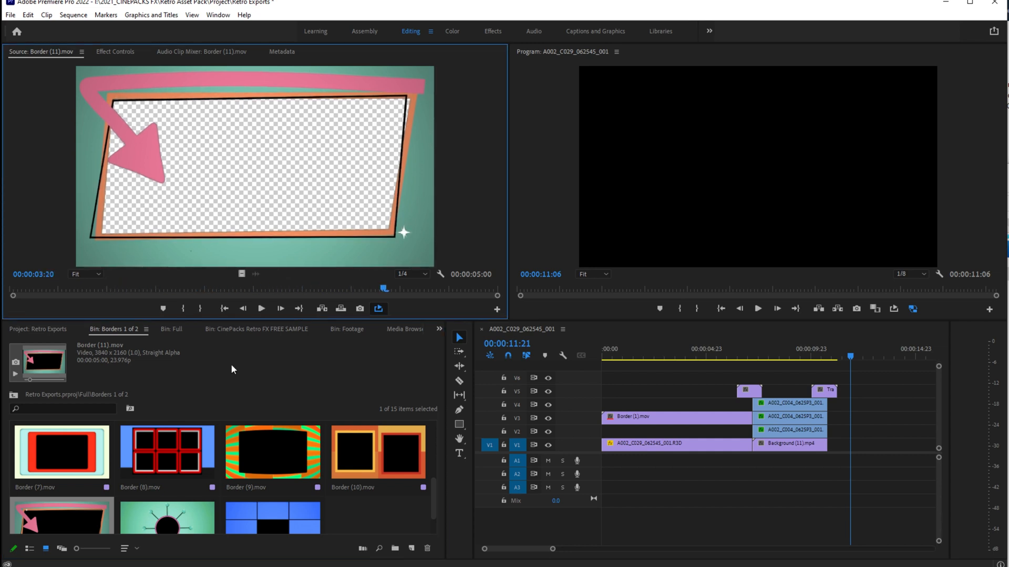
scroll(178, 483, down, 1)
double_click(178, 509)
key(space)
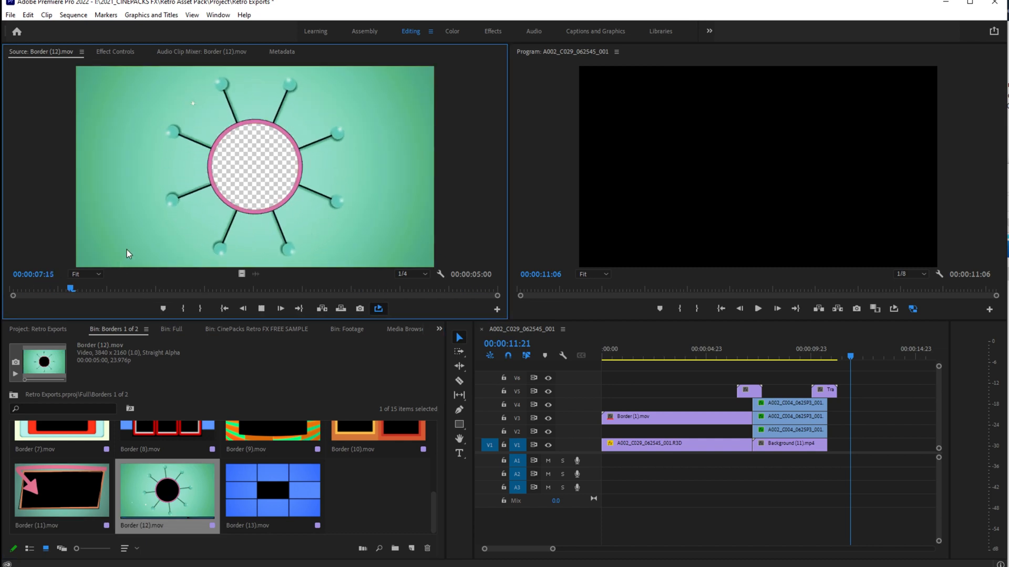
double_click(242, 493)
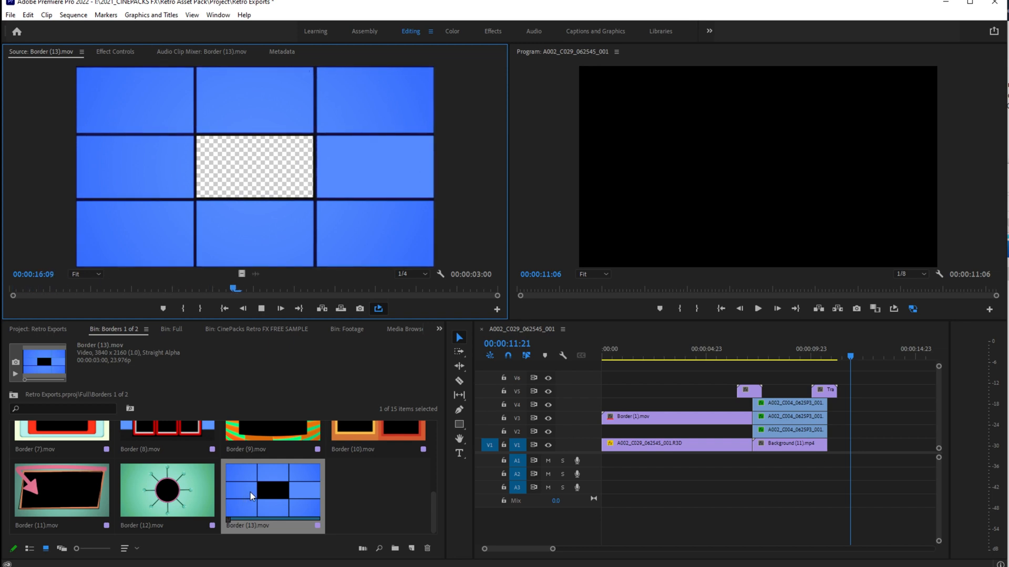
Step: Go back to the Full bin, open the Motion Elements bin and preview Motion Elements (1) and (10)
click(13, 394)
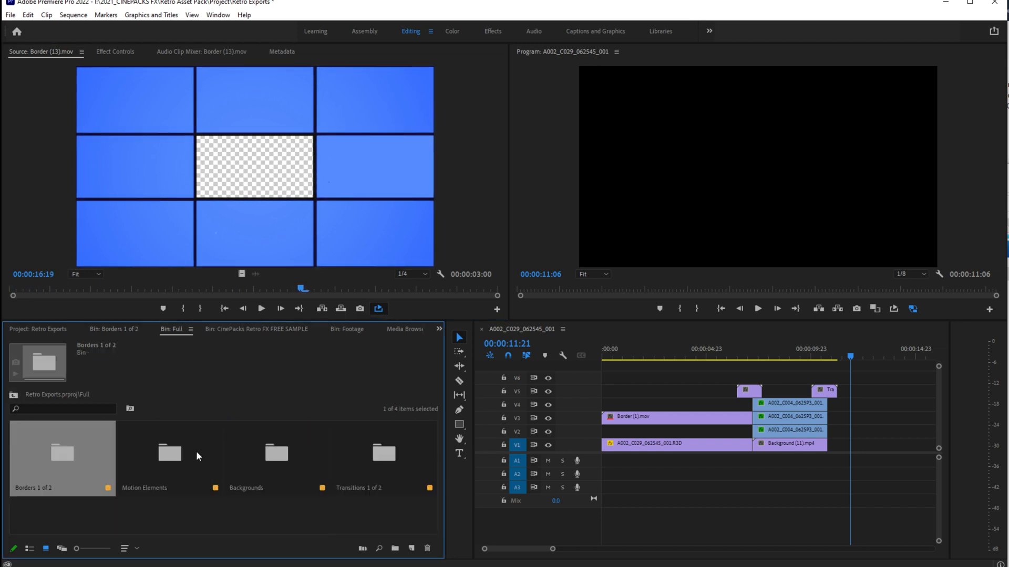
double_click(195, 450)
double_click(62, 449)
key(space)
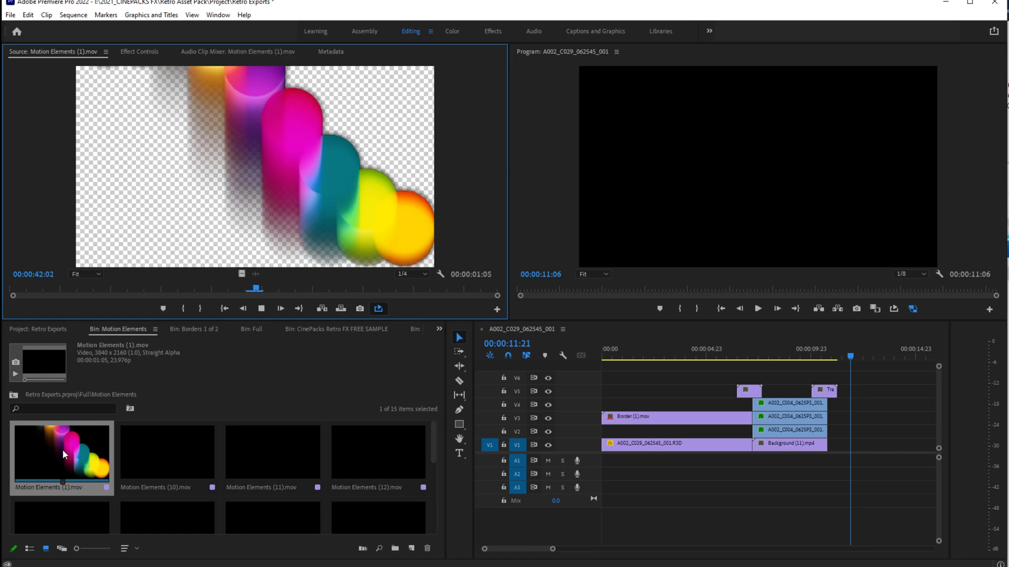
double_click(146, 437)
key(space)
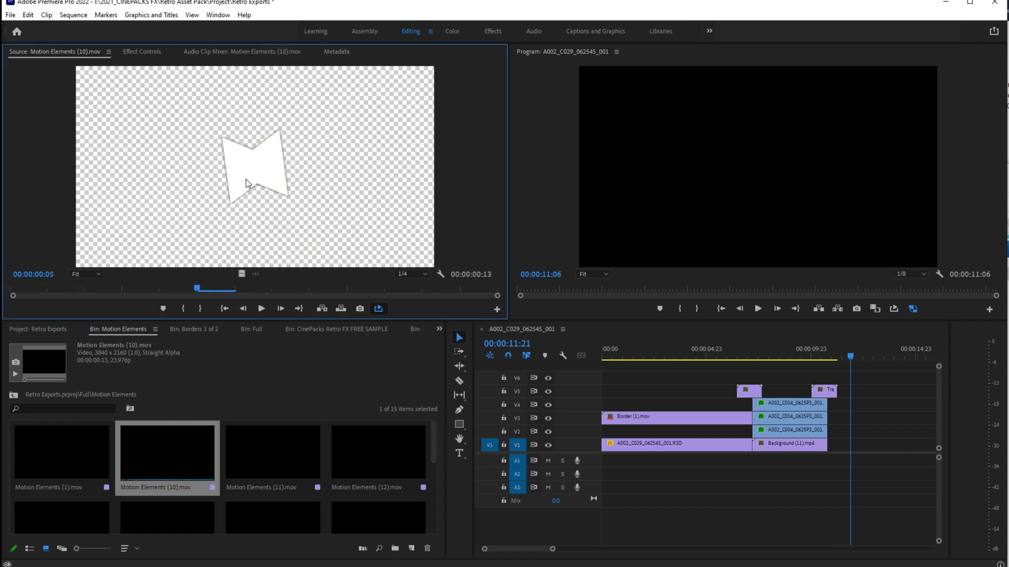
Step: Turn off the Source monitor's transparency grid and replay Motion Elements (10) on black
right_click(280, 212)
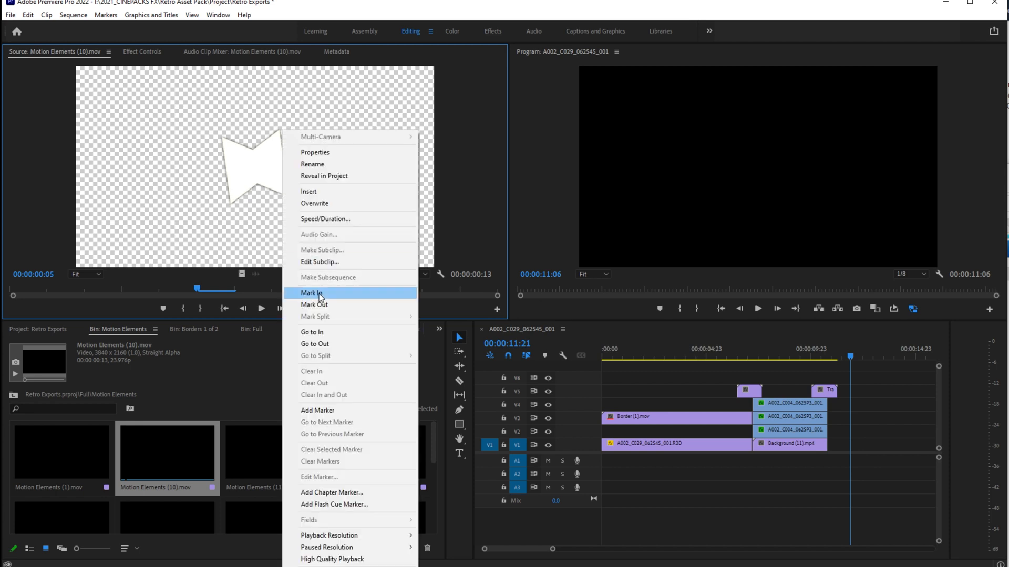
click(440, 274)
click(473, 559)
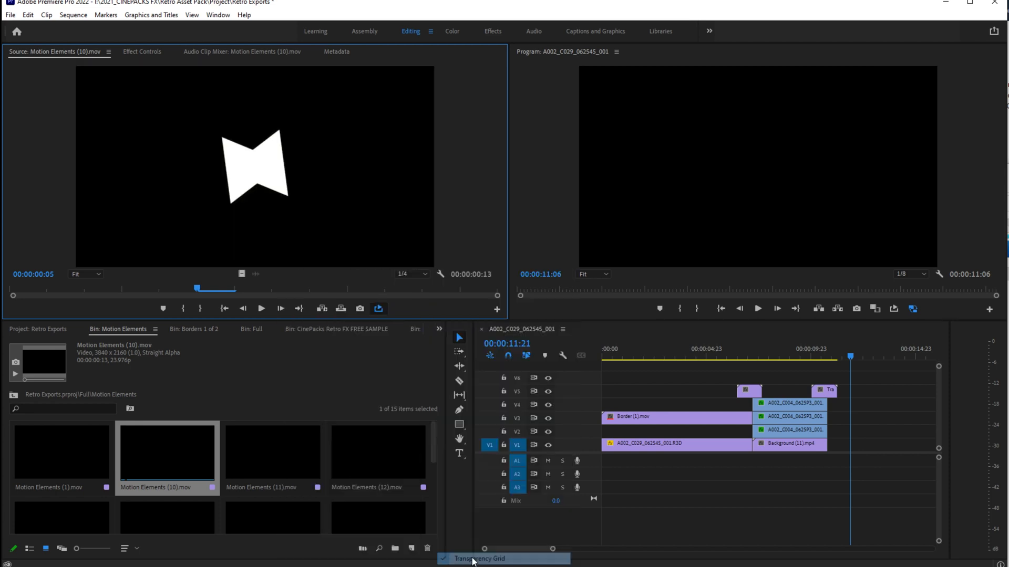
key(space)
Step: Preview Motion Elements (11) to (15) and Motion Elements (2) in the Source monitor
click(232, 440)
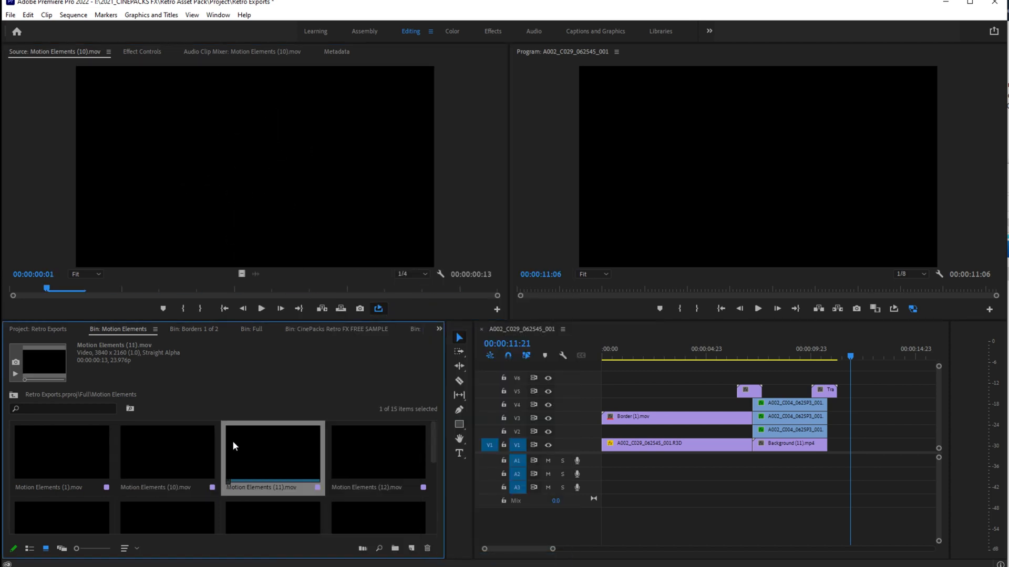
click(366, 444)
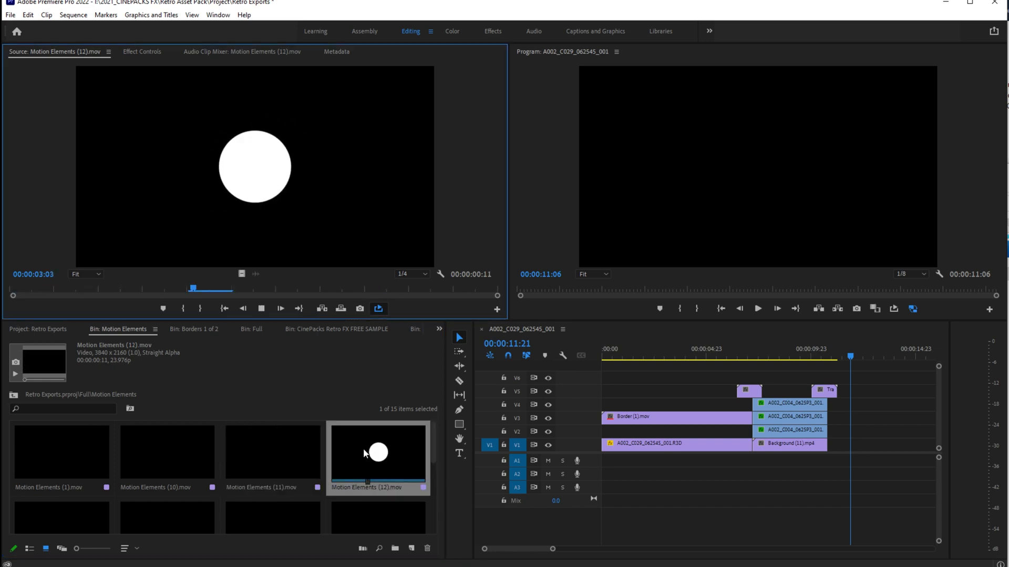
scroll(303, 457, down, 2)
click(38, 477)
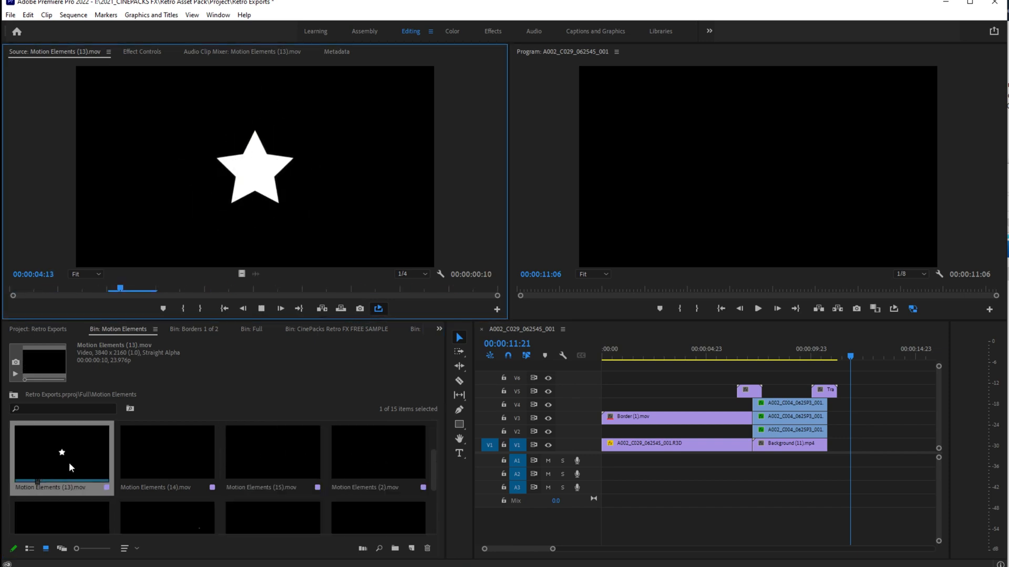
click(146, 455)
click(273, 442)
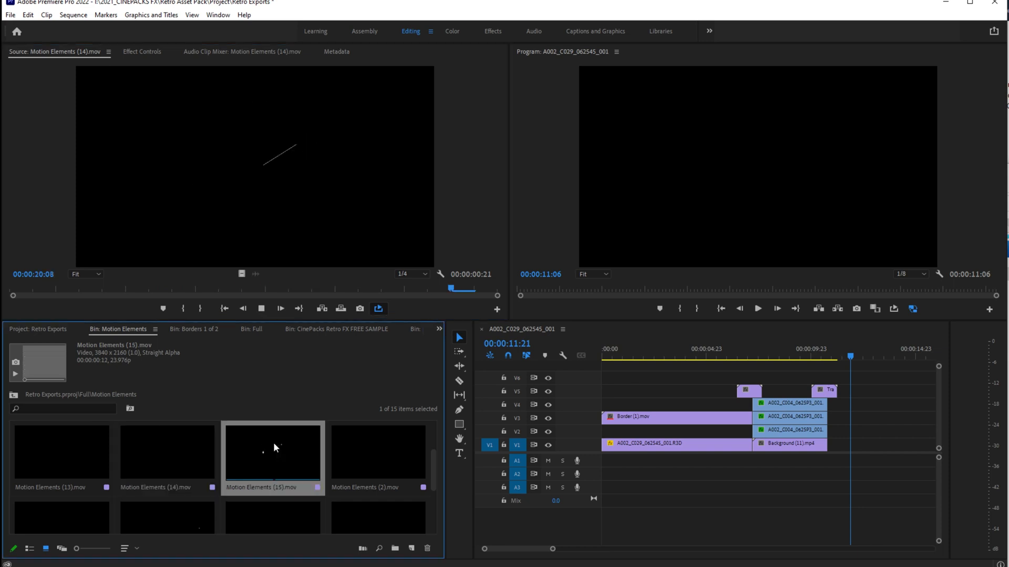
click(375, 452)
key(space)
Step: Preview the Motion Elements (3), (4) and (5) clips in the Source monitor
scroll(205, 396, down, 2)
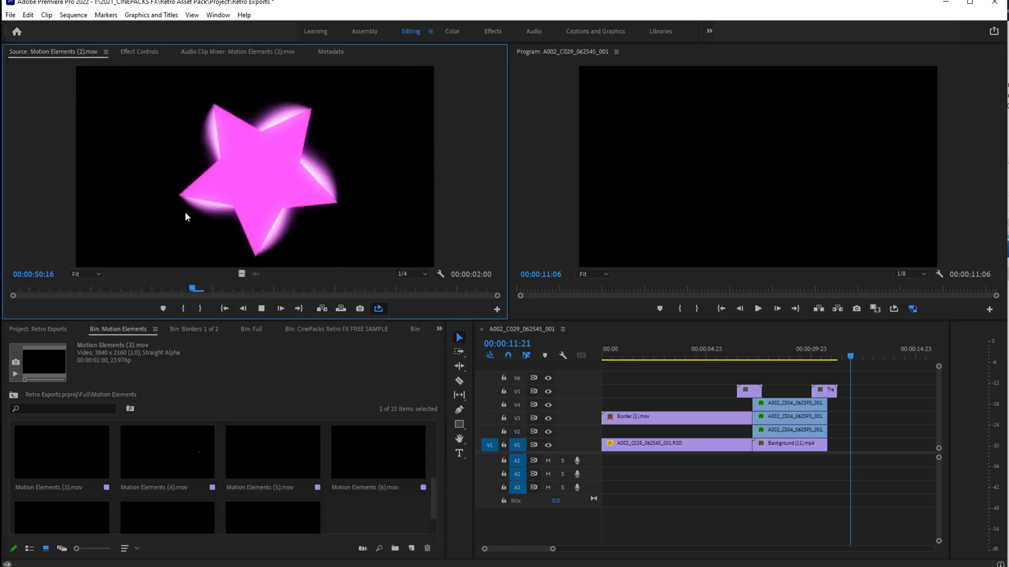
click(71, 453)
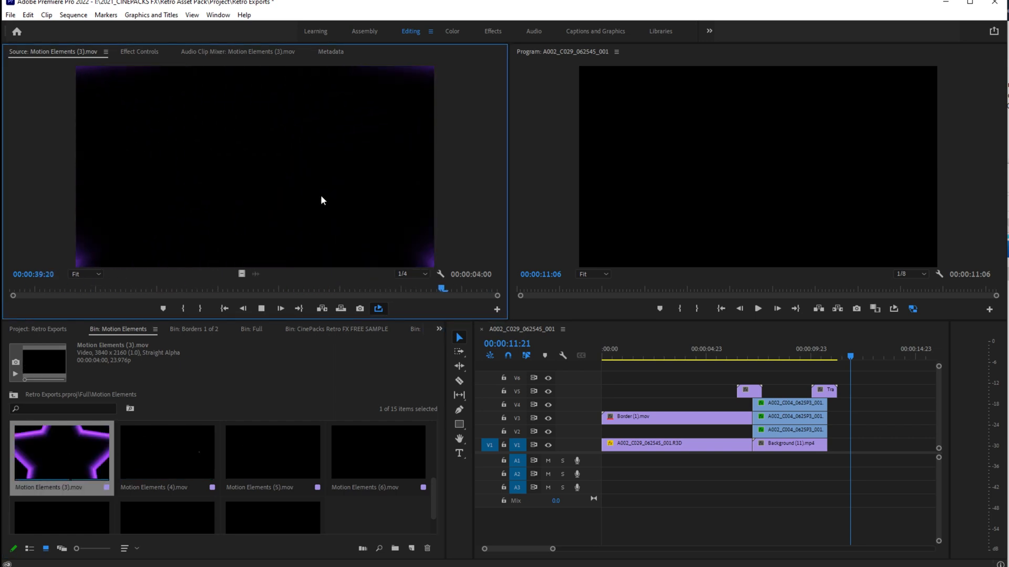
click(168, 455)
key(space)
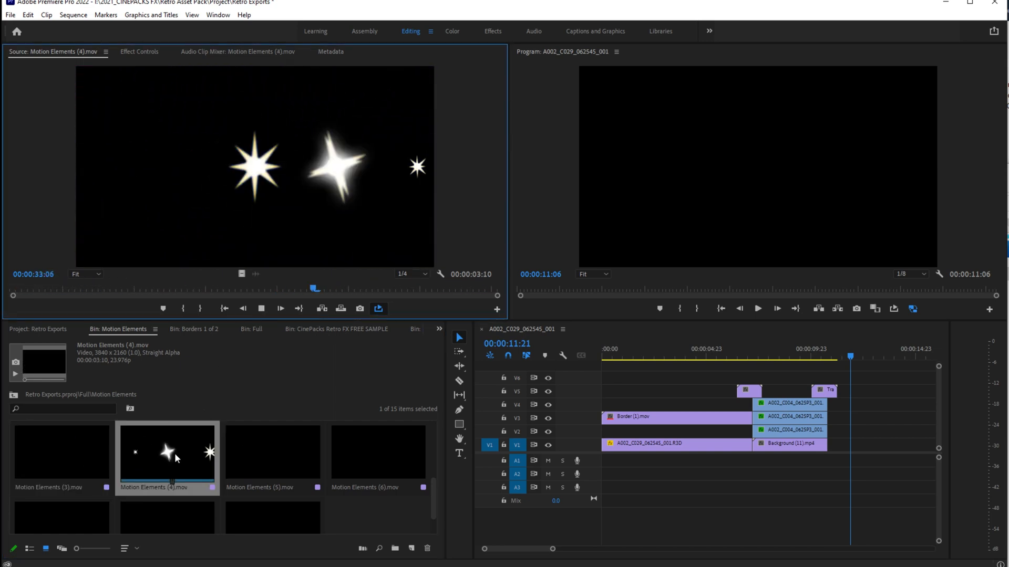
click(280, 462)
key(space)
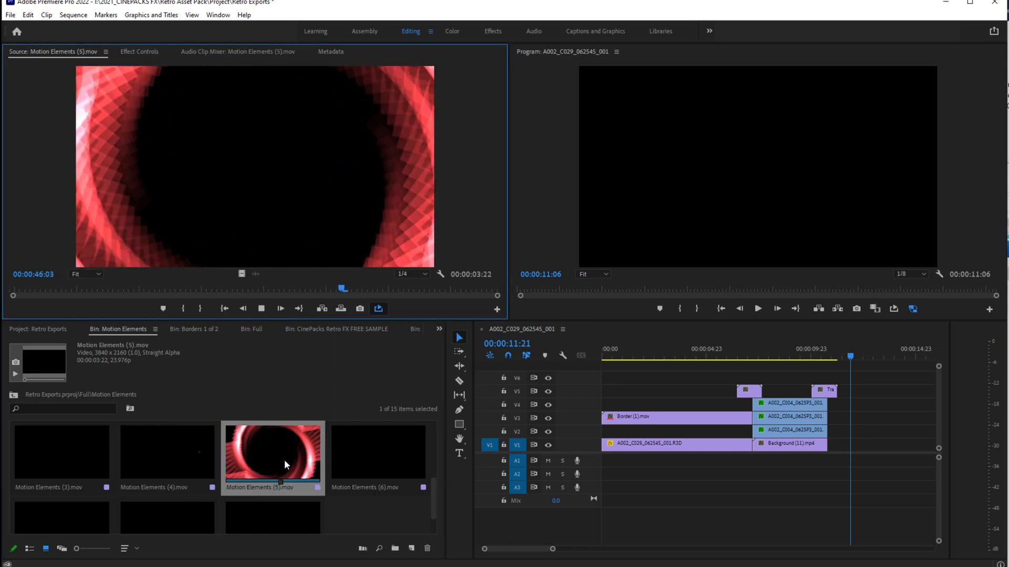
Step: Play the Motion Elements (6) and (7) clips in the Source monitor
click(391, 436)
key(space)
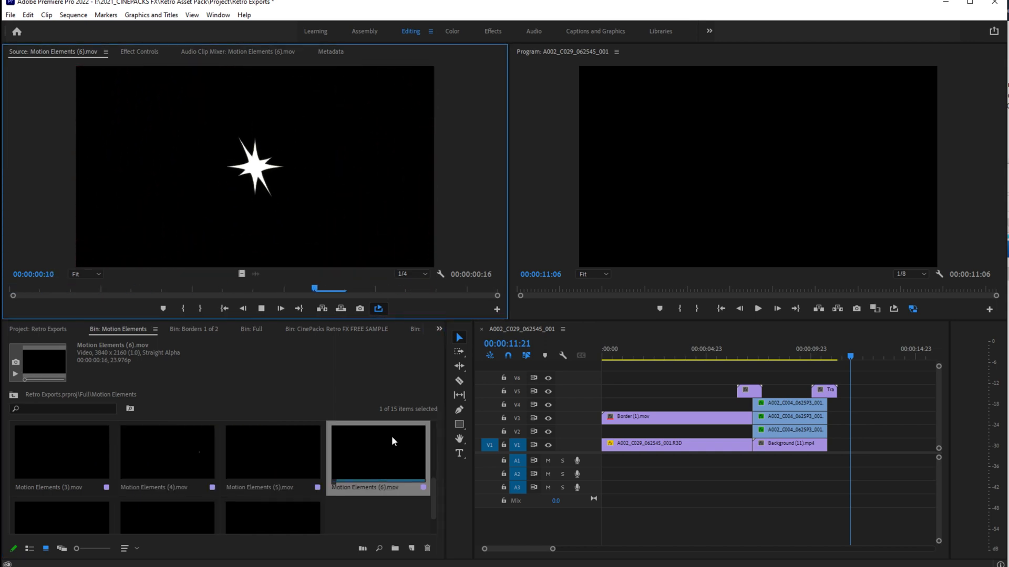
scroll(238, 457, down, 1)
click(48, 484)
key(space)
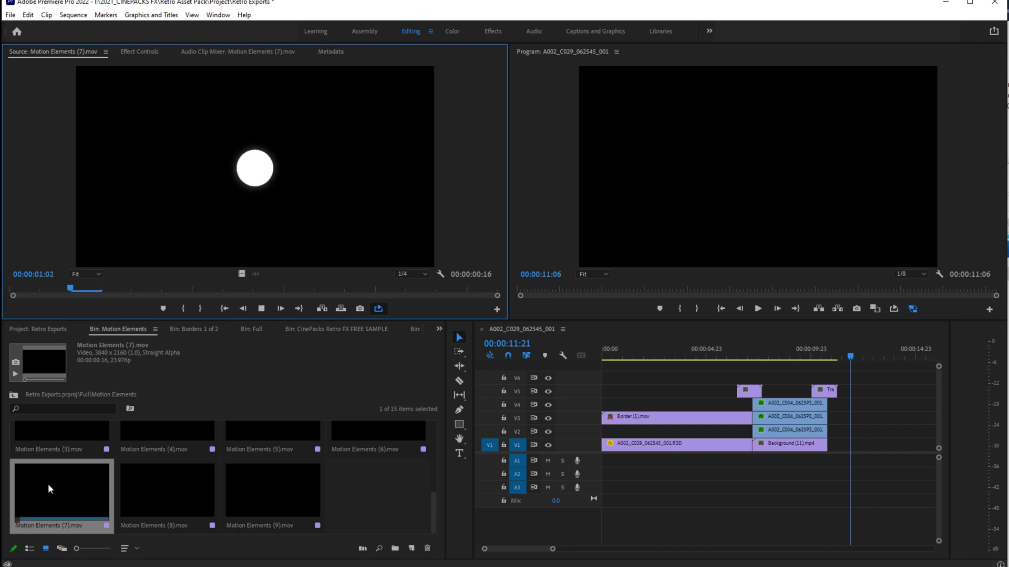
Step: Select the Motion Elements (8) clip for preview and open the full pack's Backgrounds bin
click(164, 475)
click(251, 328)
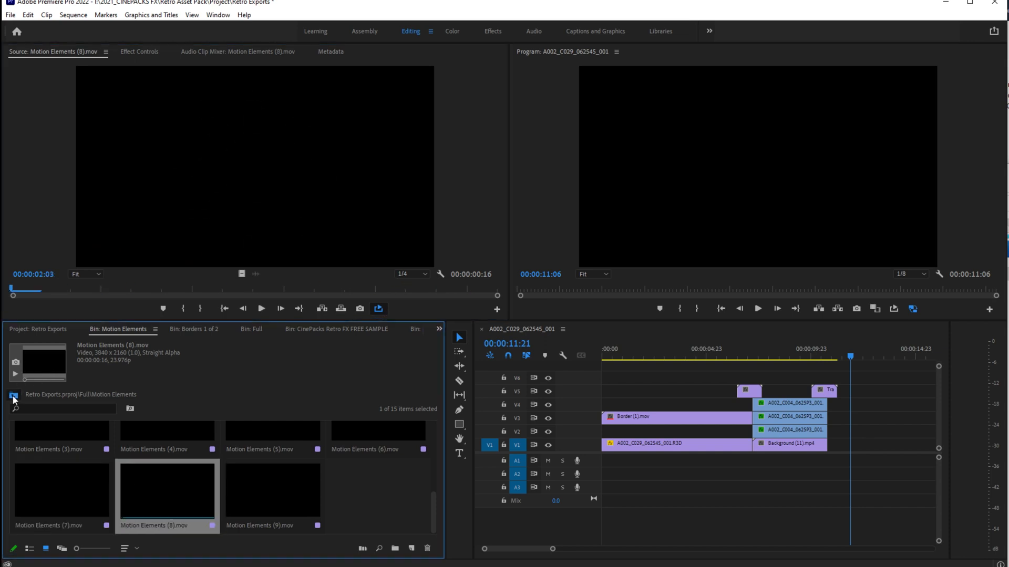
double_click(273, 443)
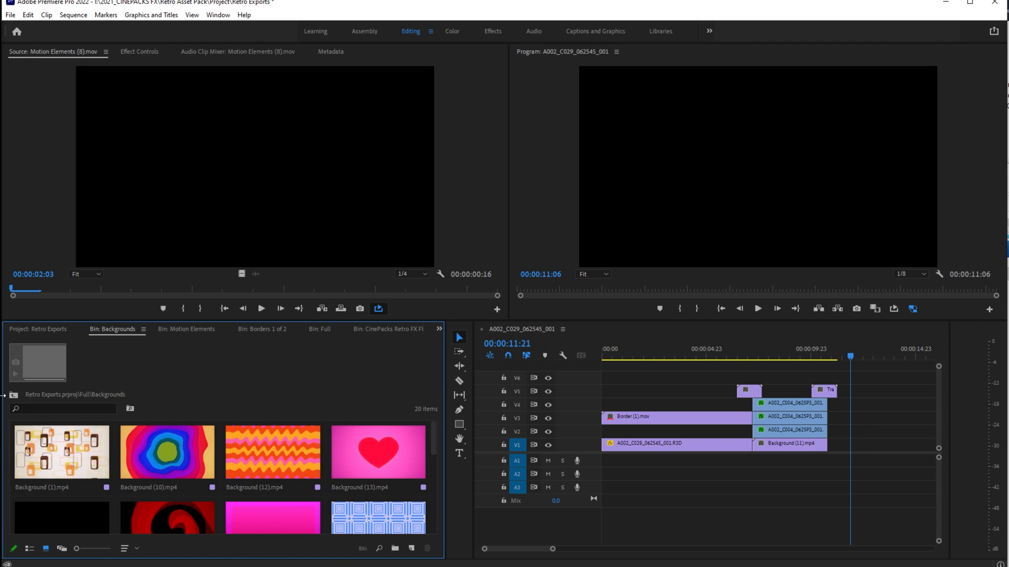
Step: Play Background (10), (1), (12) and (13) in the Source monitor
scroll(131, 482, down, 2)
scroll(130, 482, up, 2)
double_click(144, 456)
key(space)
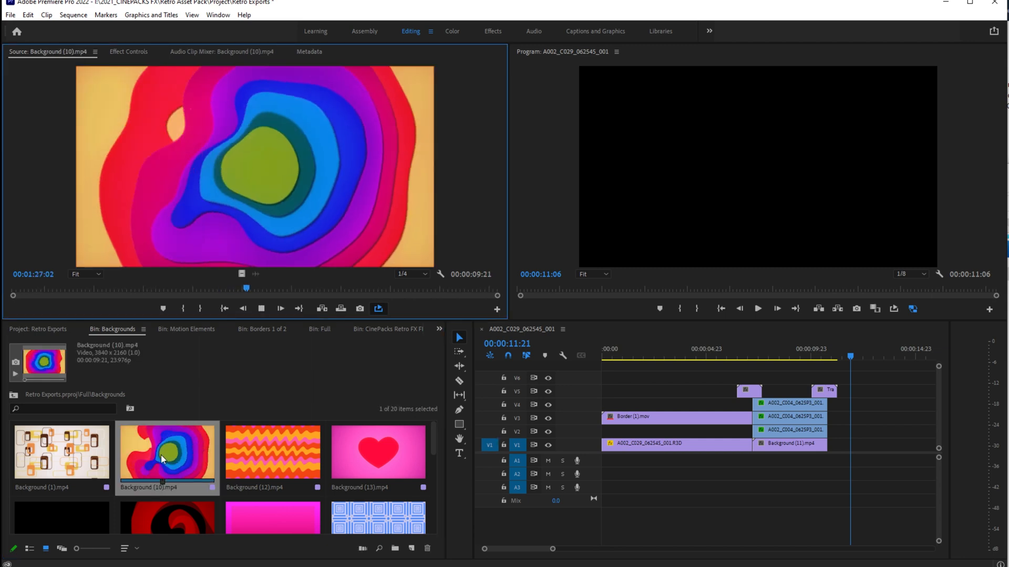
double_click(55, 458)
key(space)
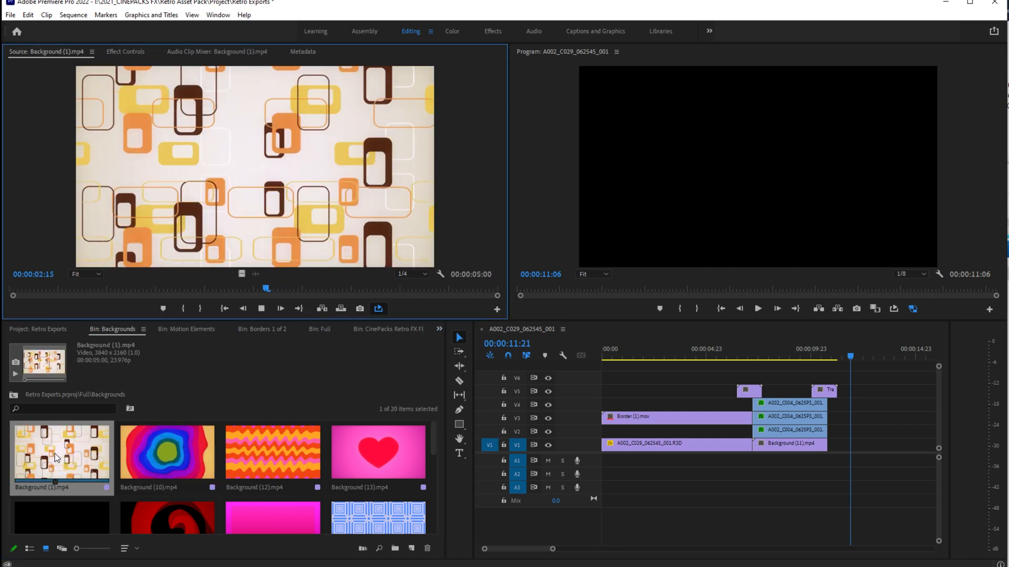
double_click(265, 449)
key(space)
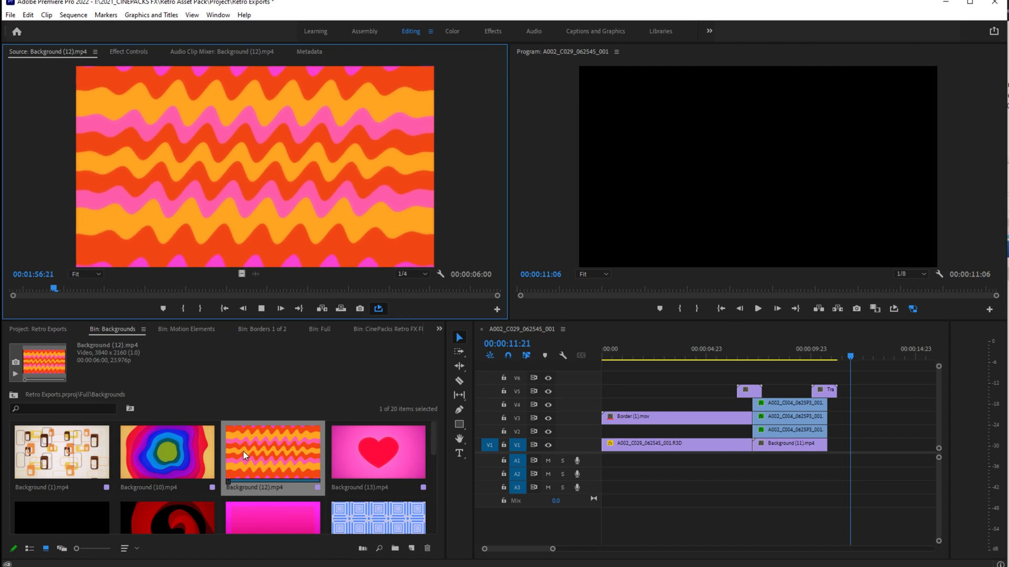
double_click(373, 453)
key(space)
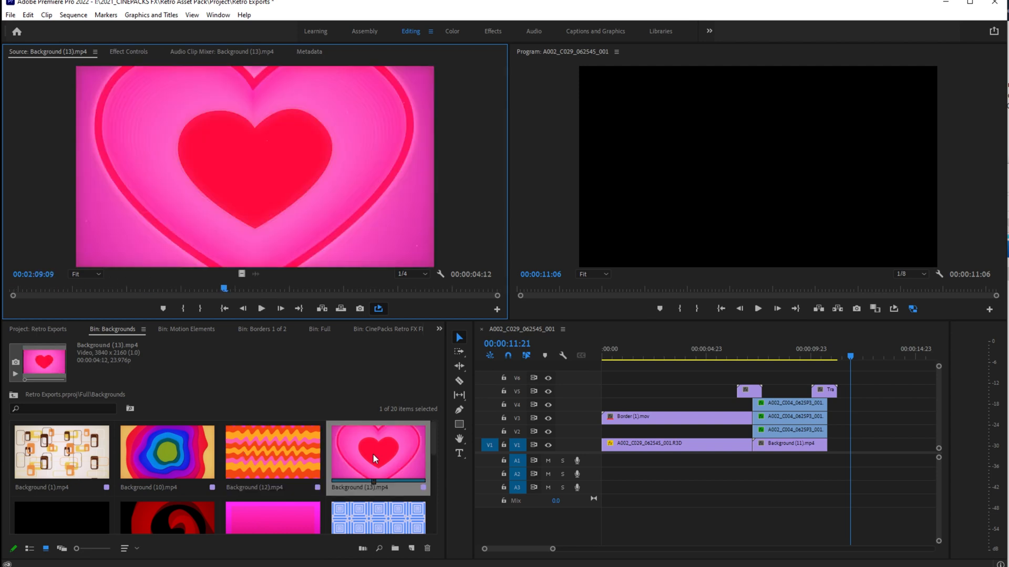
Step: Play Background (14) from near its beginning, and preview Background (16)
scroll(167, 447, down, 2)
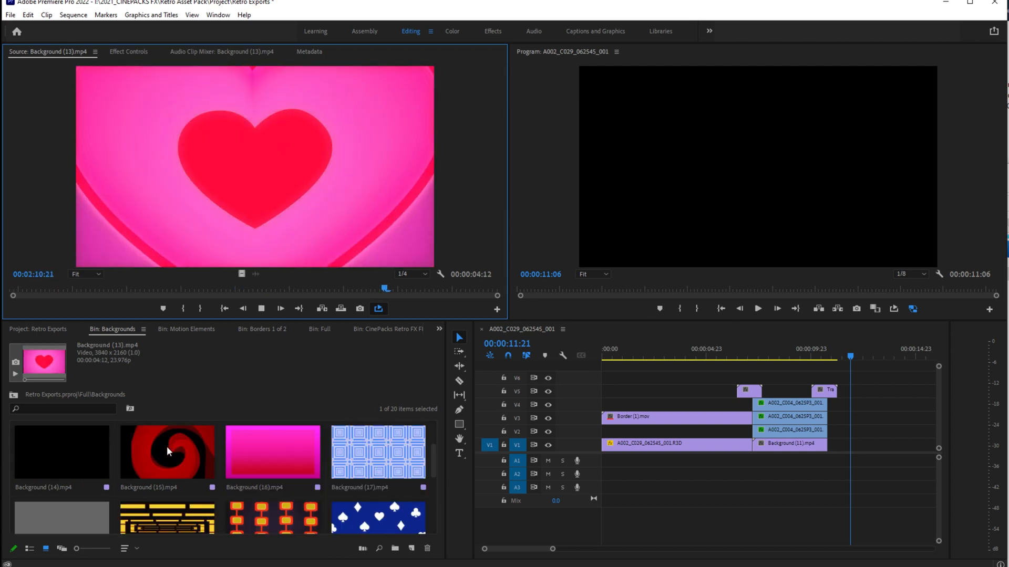
double_click(46, 462)
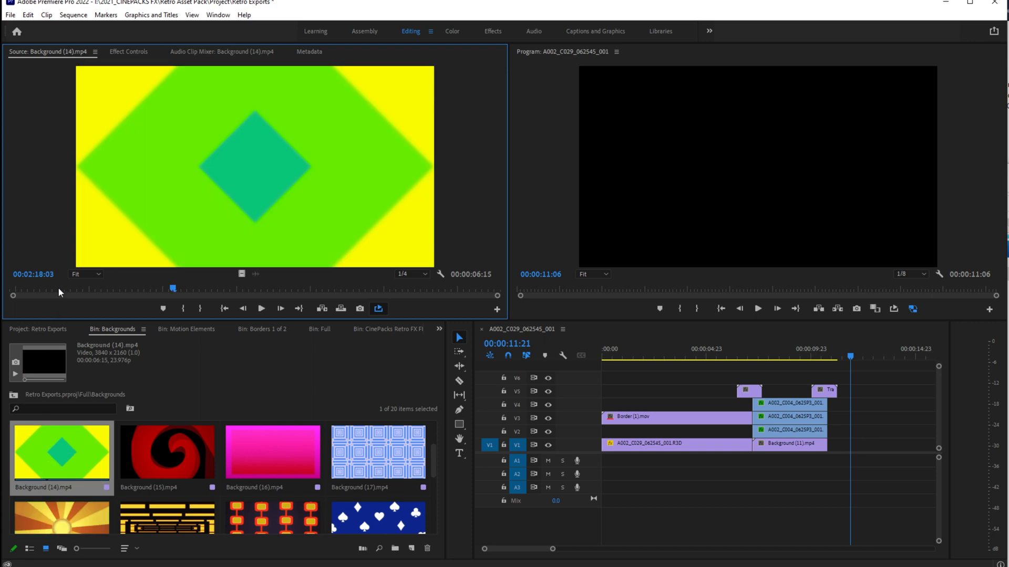
drag(58, 287, 25, 294)
key(space)
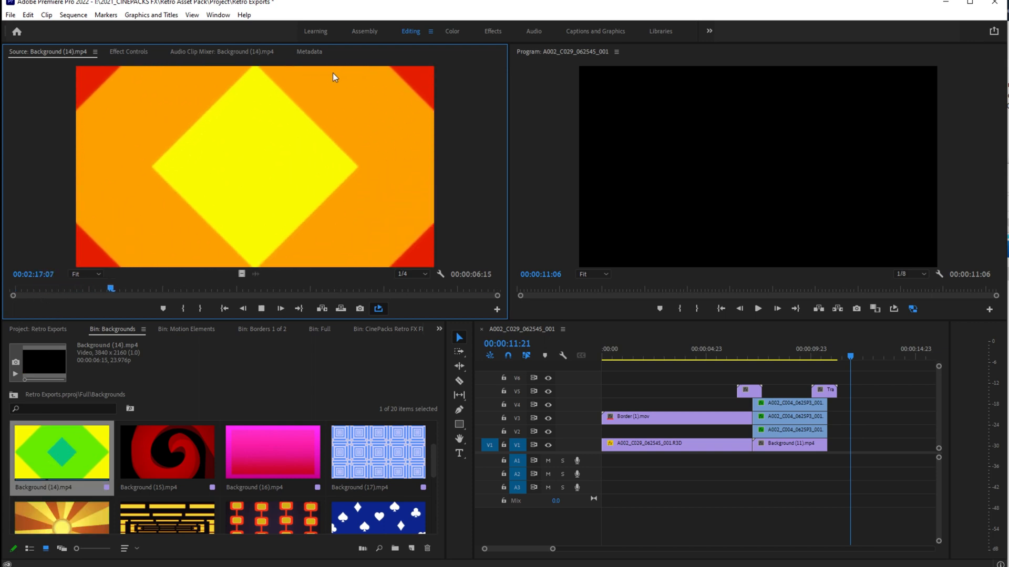
double_click(291, 457)
Step: Preview the Background (18), (19), (2) and (20) clips in the Source monitor
scroll(92, 456, down, 2)
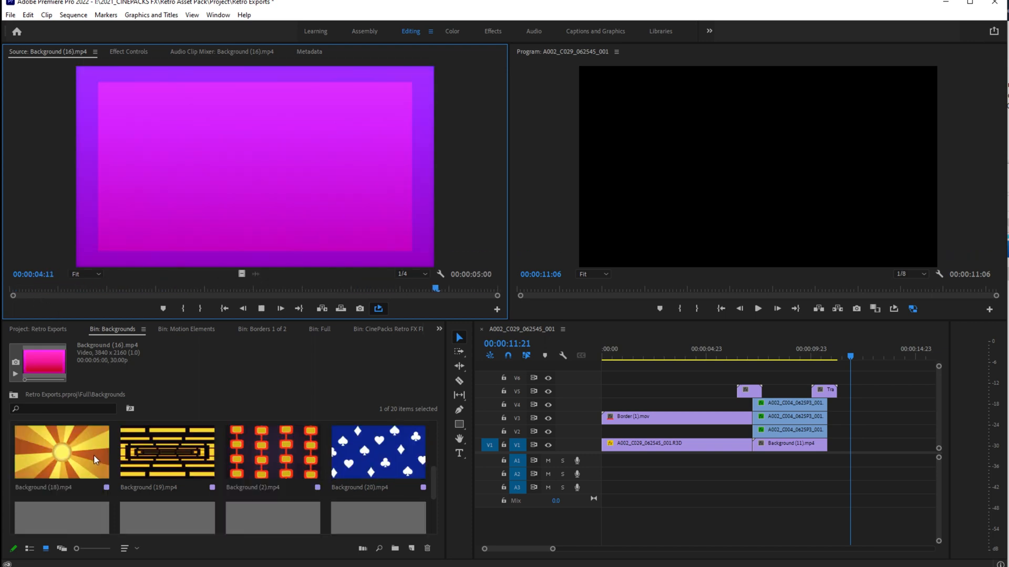
double_click(62, 452)
click(159, 448)
double_click(159, 451)
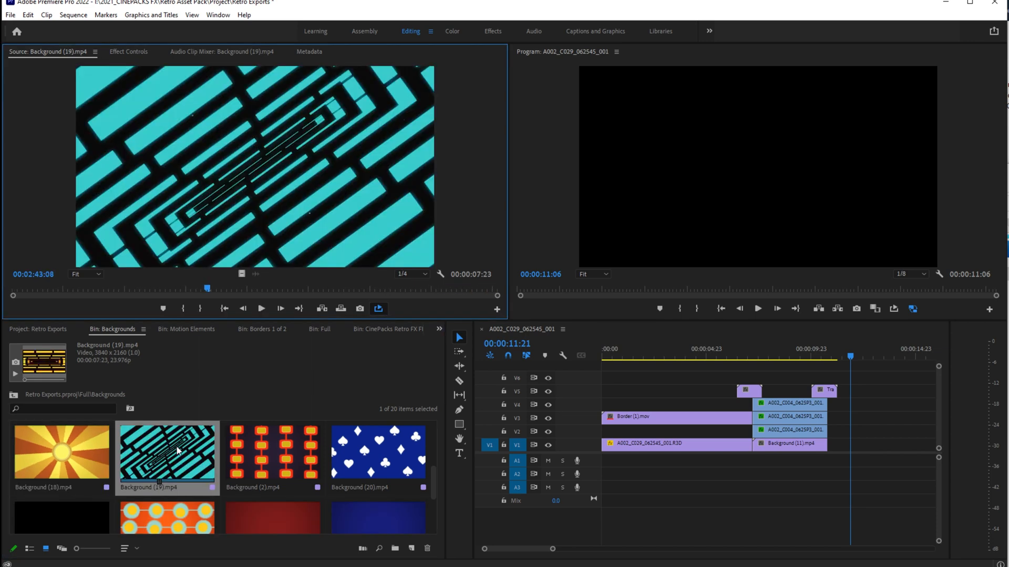
double_click(274, 452)
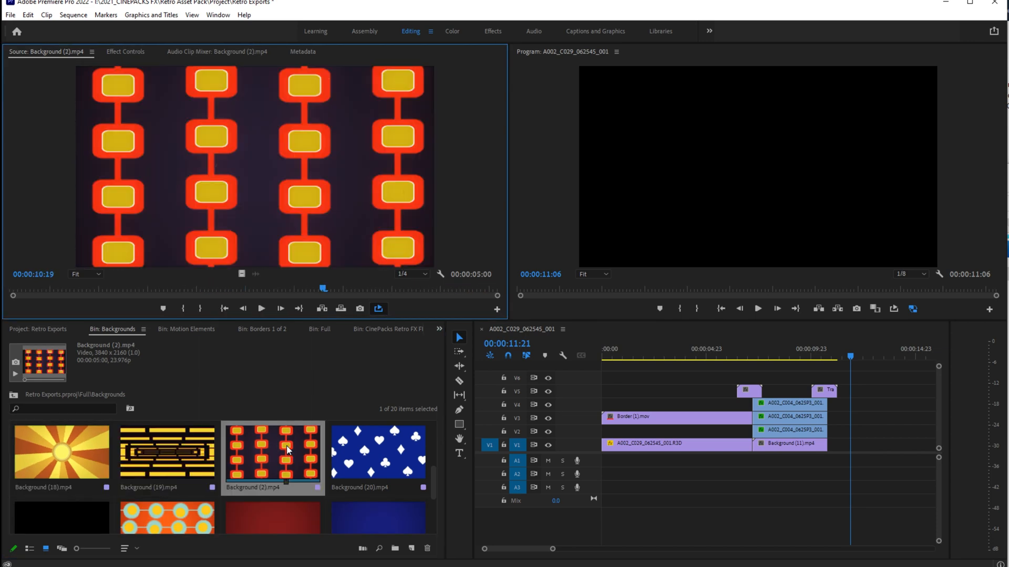
double_click(376, 449)
Step: Play Background (21) and Background (3), and look through the remaining background thumbnails
scroll(48, 444, down, 1)
scroll(50, 447, up, 1)
scroll(51, 457, down, 1)
double_click(50, 462)
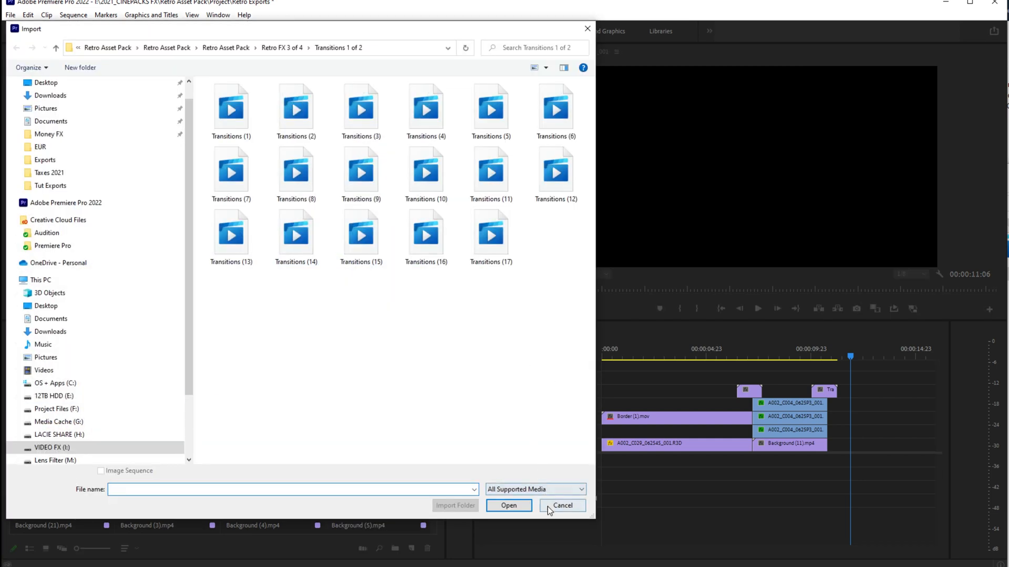
click(561, 506)
double_click(20, 478)
key(space)
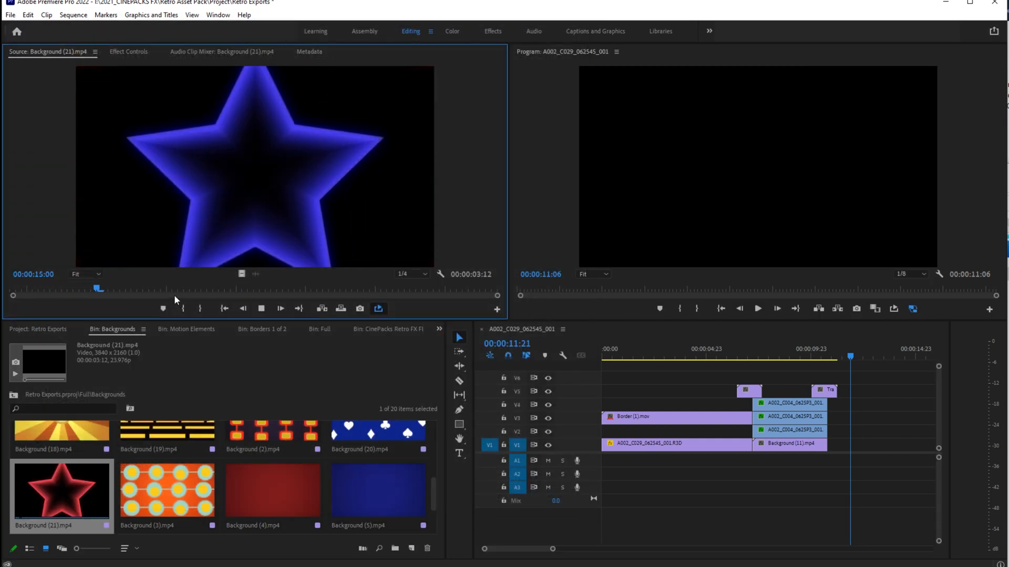
double_click(155, 480)
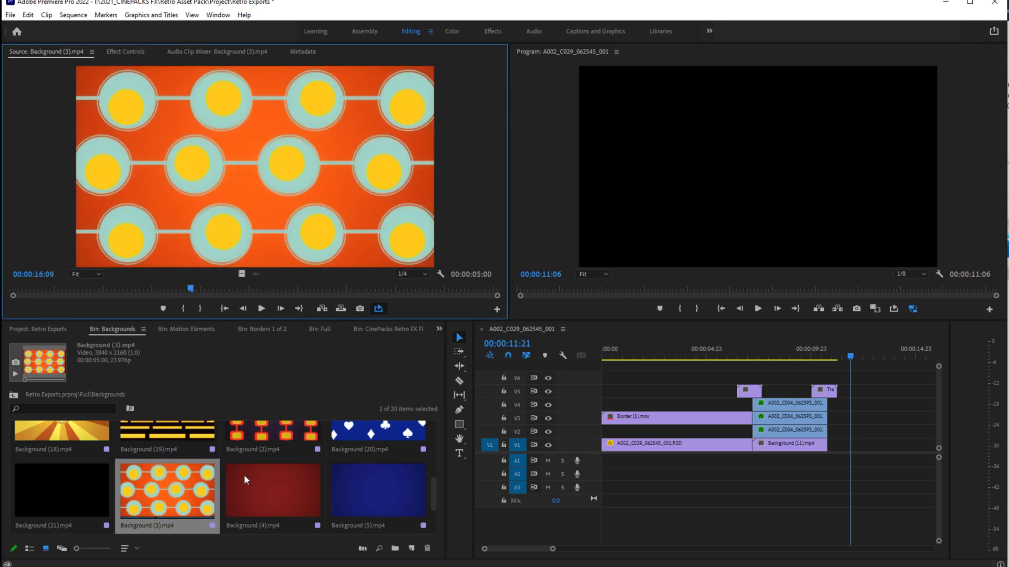
scroll(238, 477, down, 2)
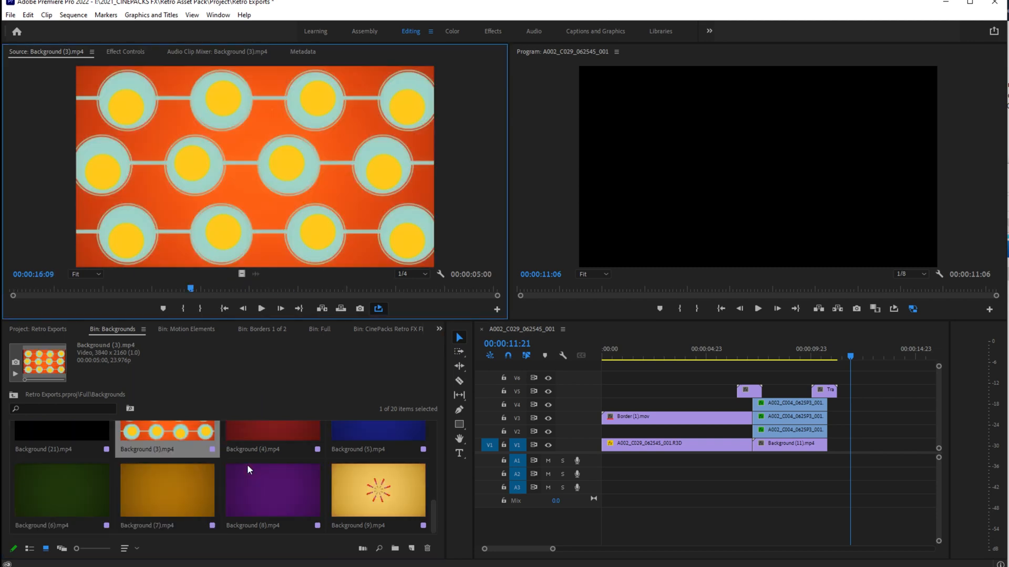
Step: Open the full pack's Transitions 1 of 2 bin and preview Transitions (1), (10), (12) and (13)
click(14, 394)
double_click(377, 454)
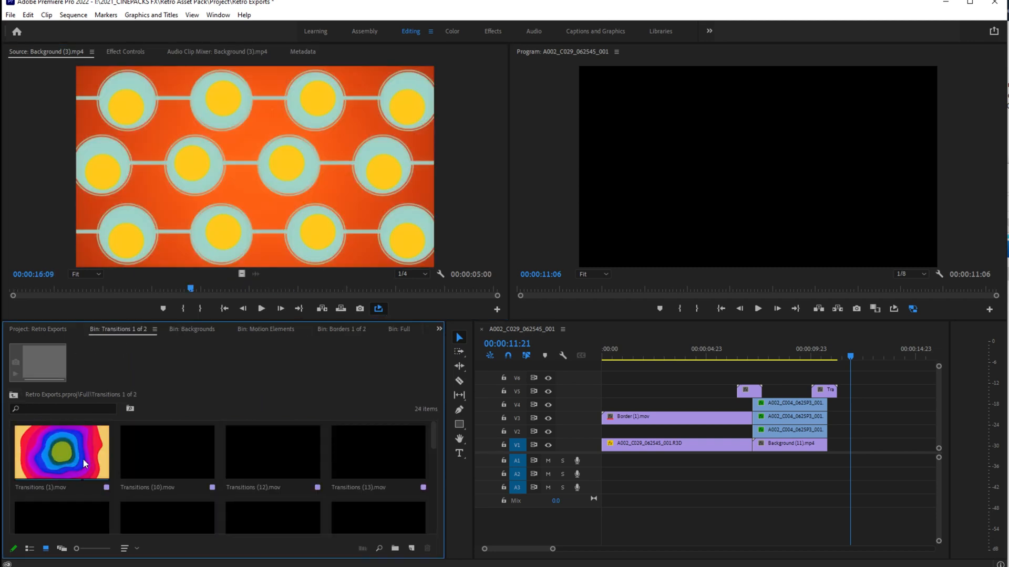
double_click(41, 456)
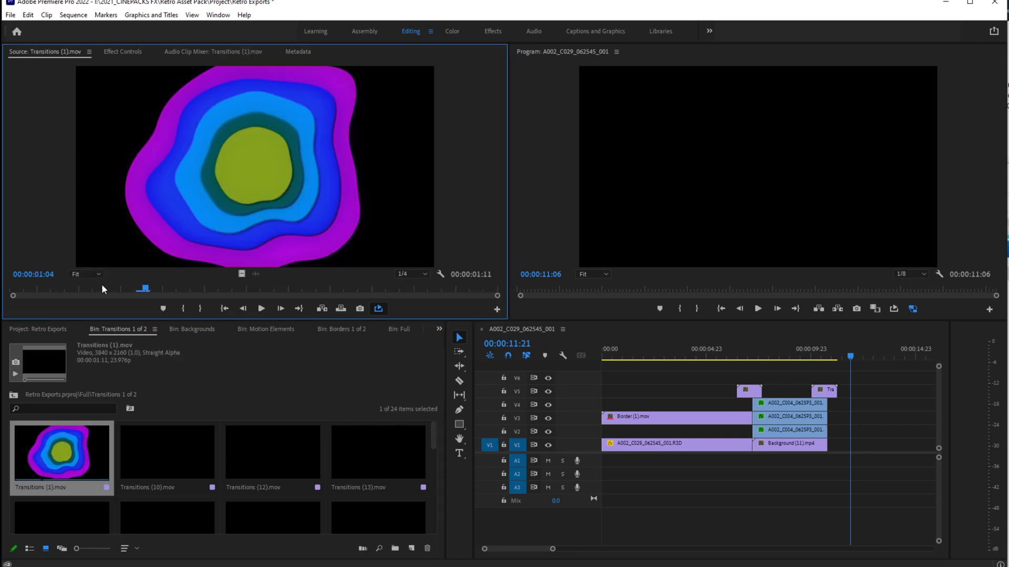
click(156, 463)
double_click(156, 463)
double_click(286, 444)
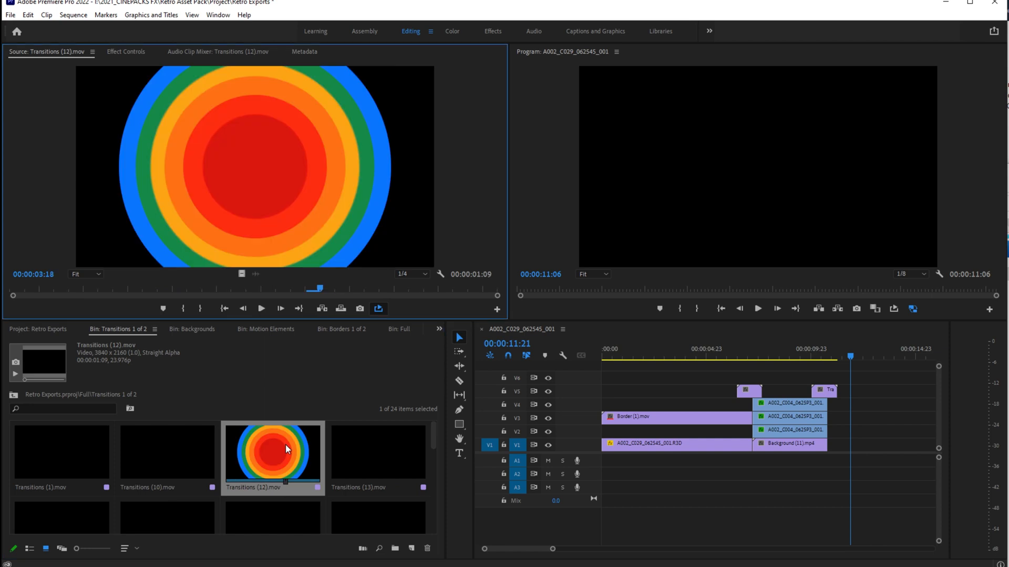
double_click(377, 443)
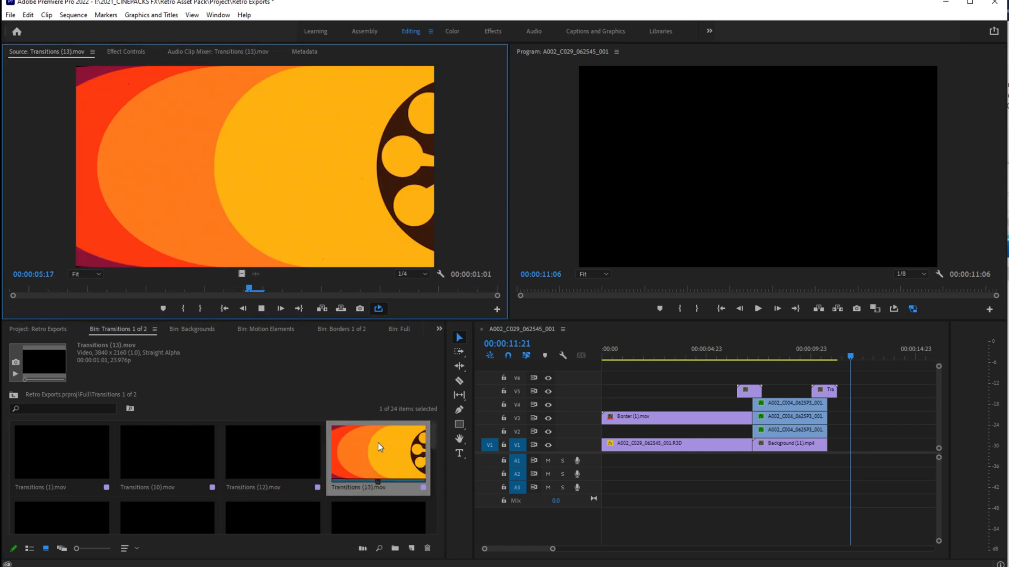
Step: Preview Transitions (15), (16), (5) and (4) in the Source monitor
scroll(65, 462, down, 2)
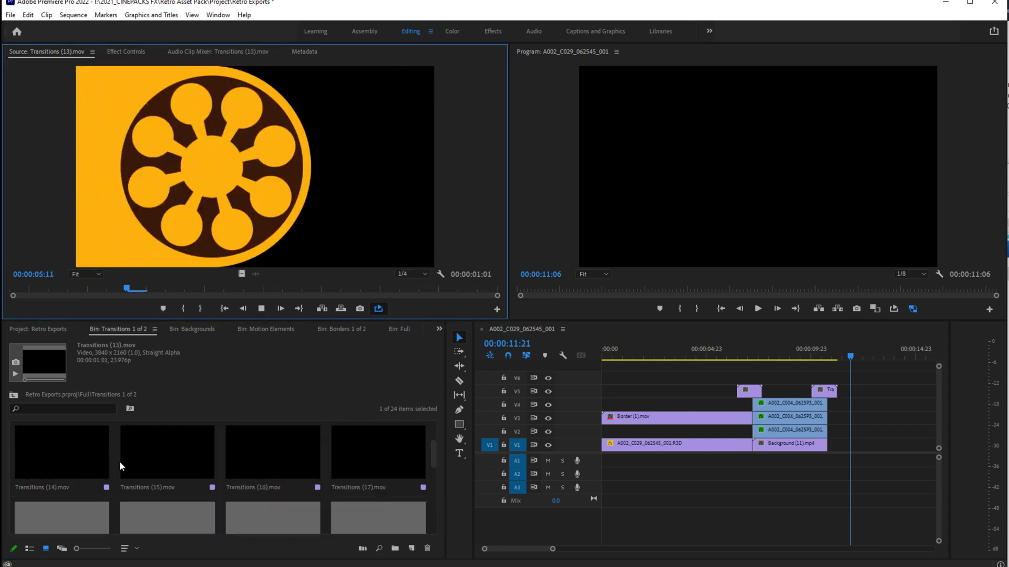
double_click(169, 445)
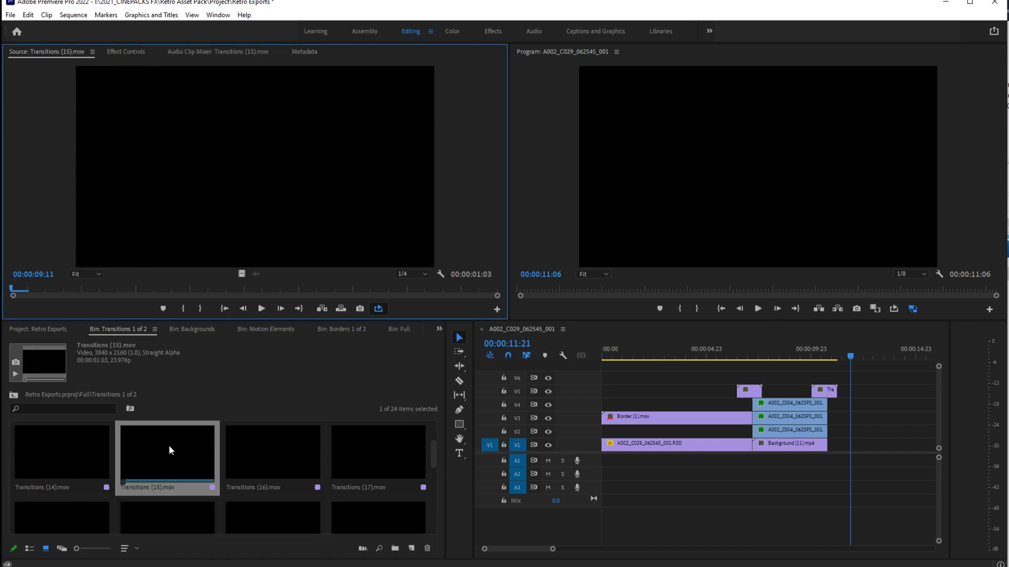
key(space)
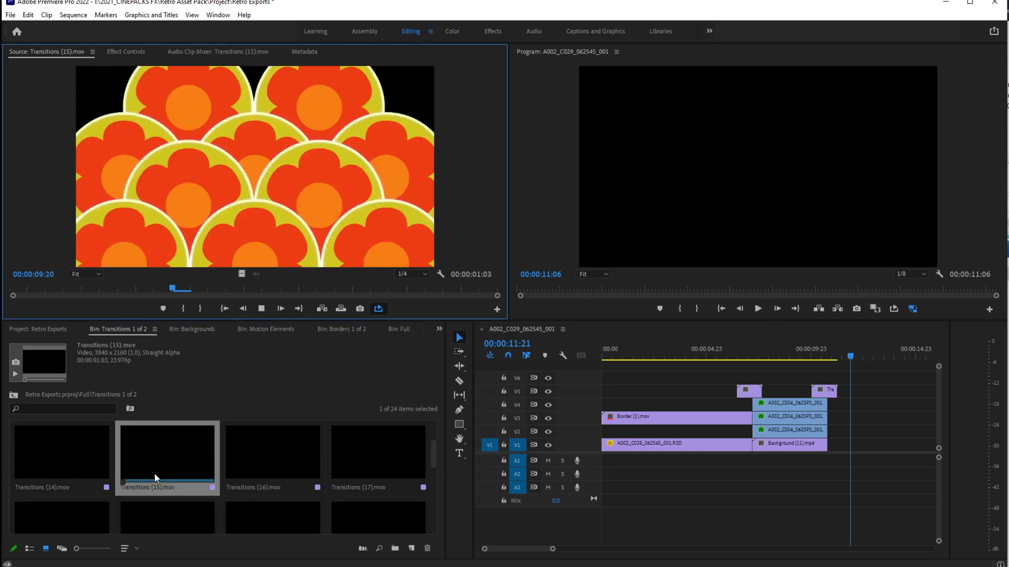
double_click(279, 462)
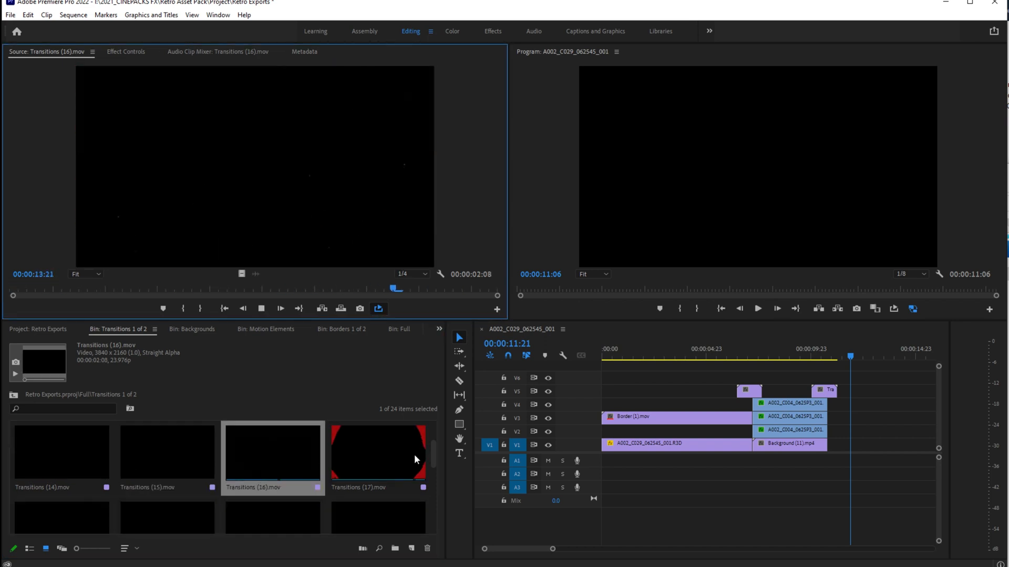
scroll(414, 454, down, 3)
double_click(386, 455)
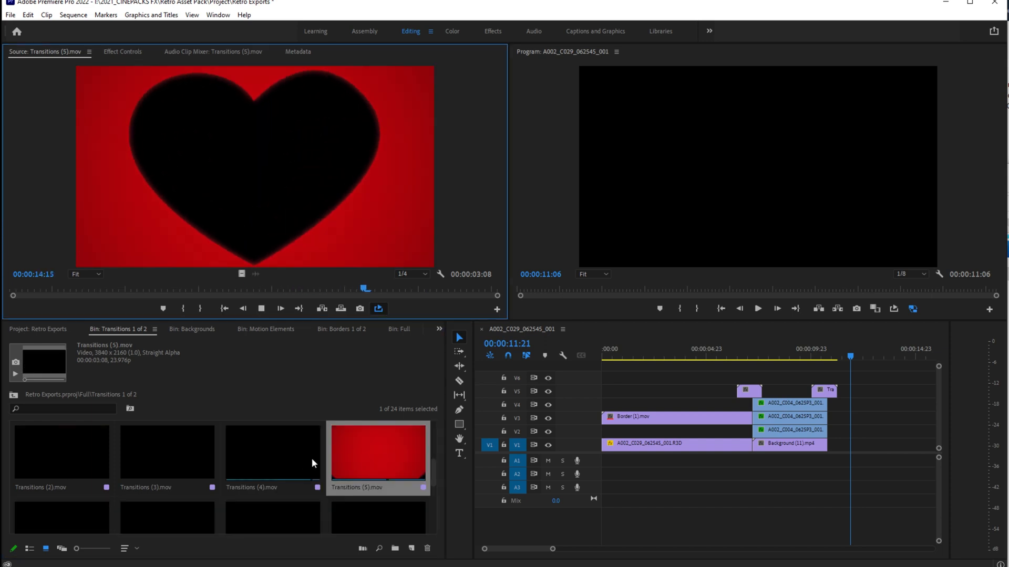
double_click(259, 472)
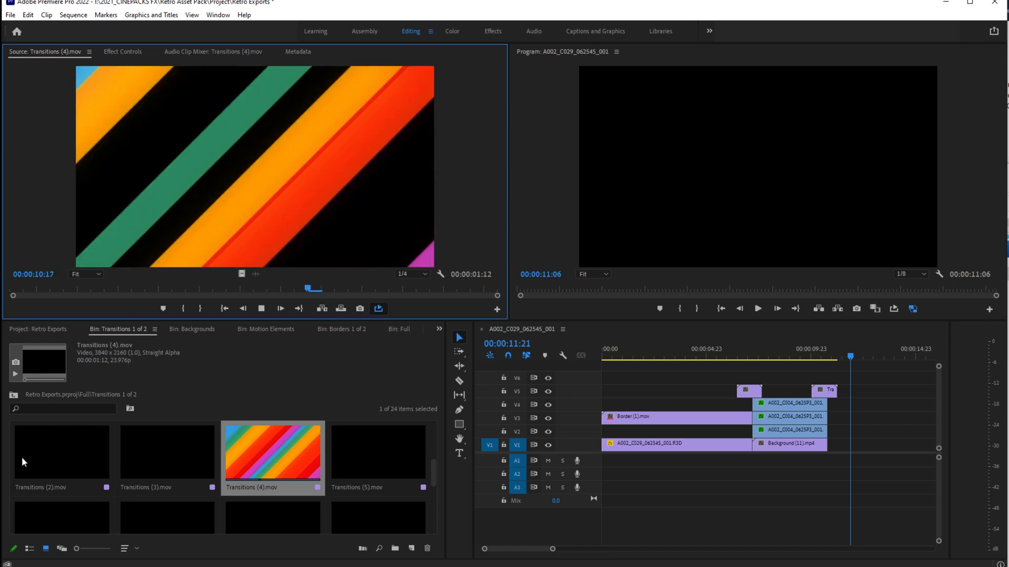
Step: Load Transitions (7) and Transitions (6) in the Source monitor to preview them
scroll(79, 462, down, 2)
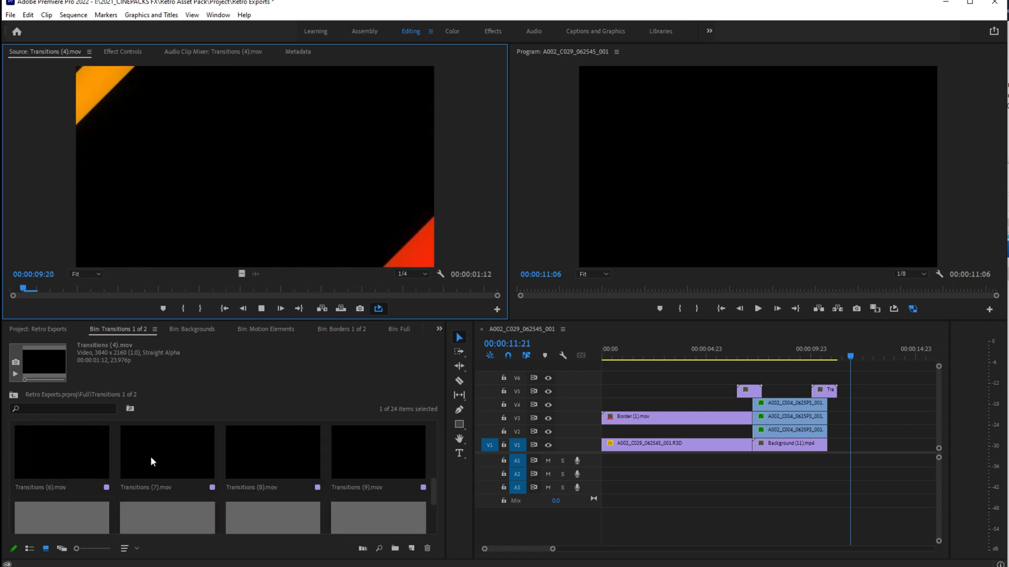
double_click(151, 456)
key(space)
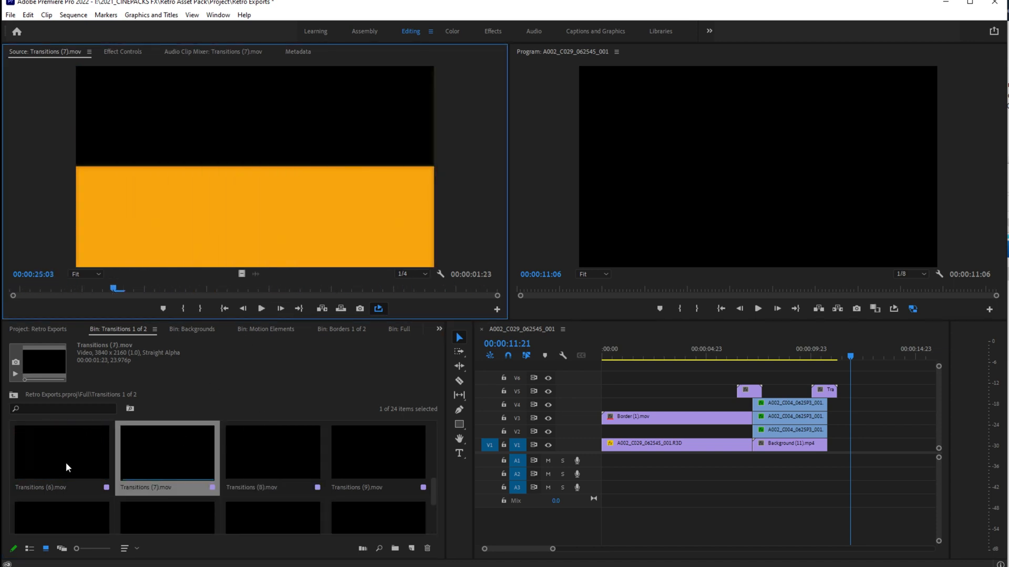
double_click(66, 462)
Step: Turn on the Source monitor's transparency grid and replay Transitions (6) from its start
click(441, 273)
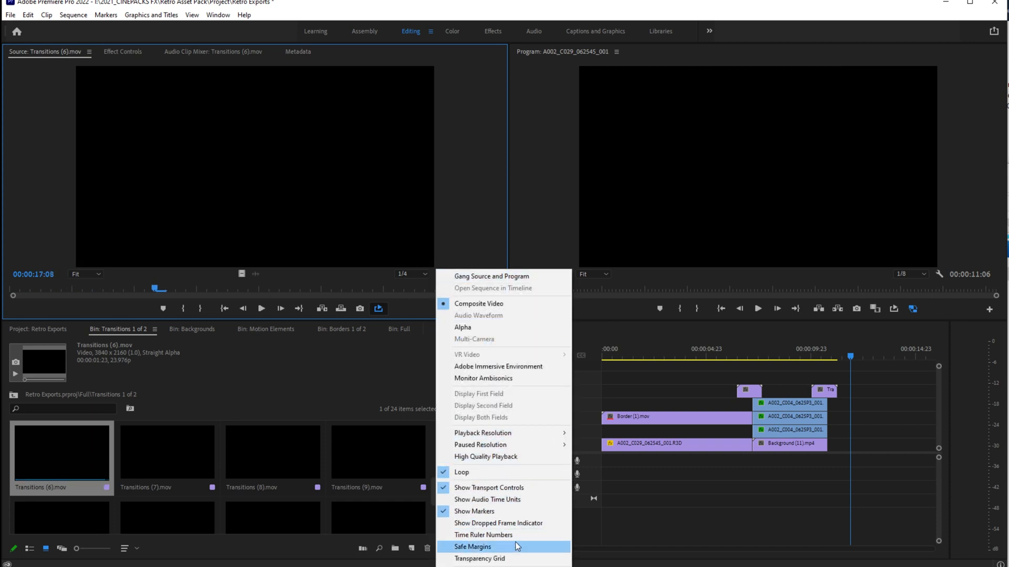
click(509, 561)
drag(144, 298, 3, 298)
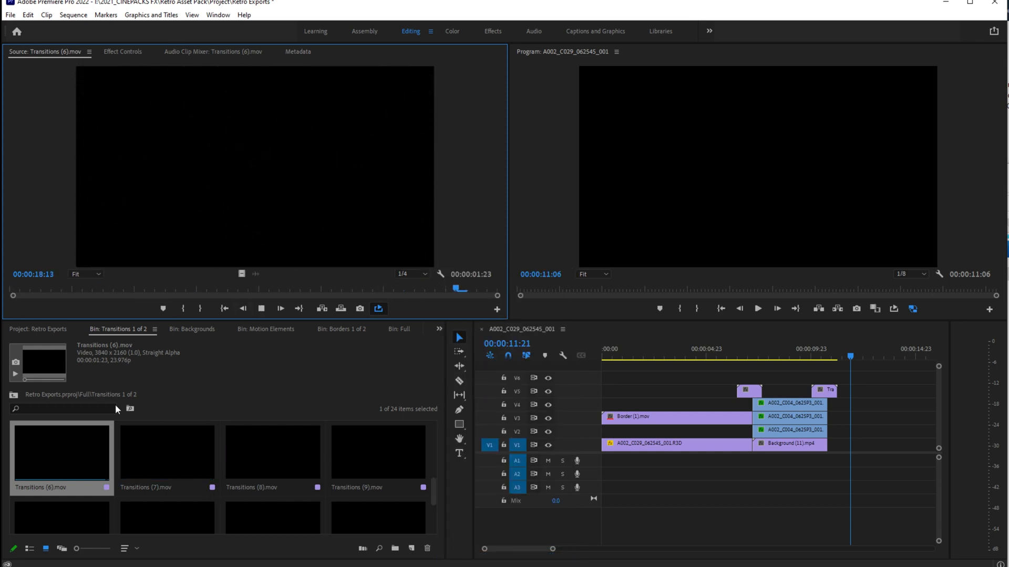
Step: Play Transitions (7), (8) and (9) over the transparency grid
double_click(150, 464)
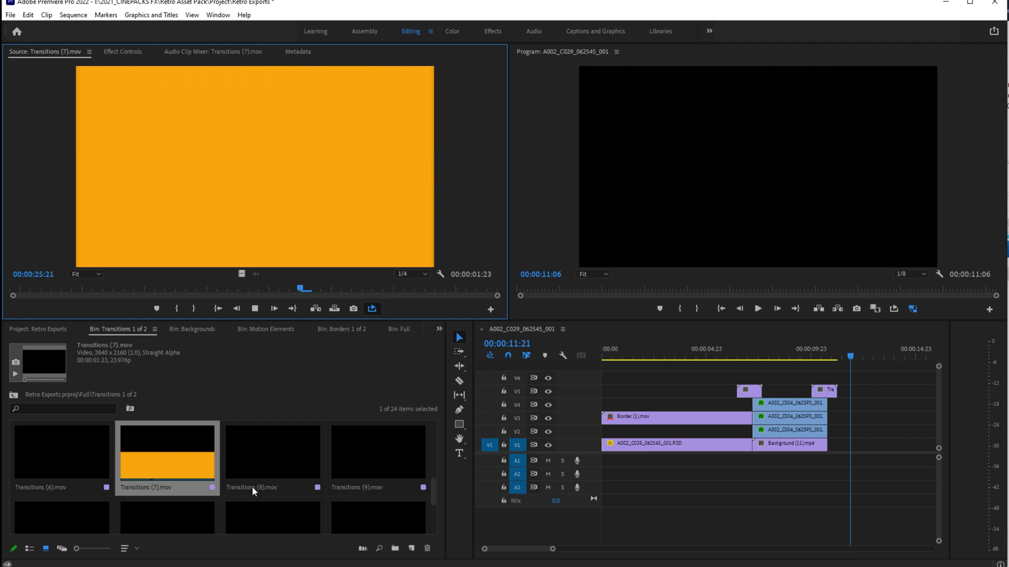
click(255, 453)
double_click(255, 450)
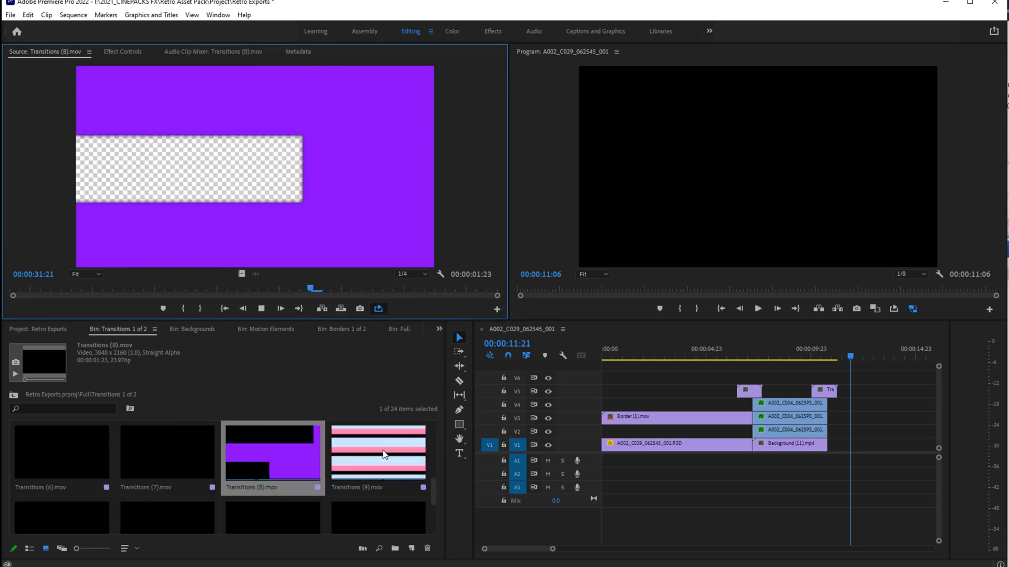
click(382, 449)
double_click(383, 452)
Step: Preview Transitions (22) and Transitions (21) over the transparency grid
scroll(276, 470, down, 5)
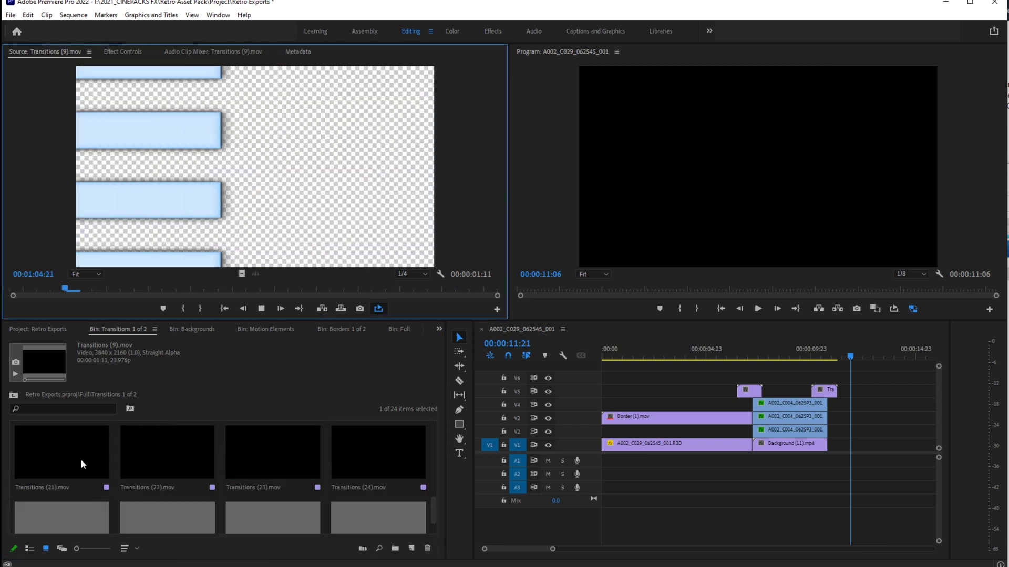
double_click(146, 452)
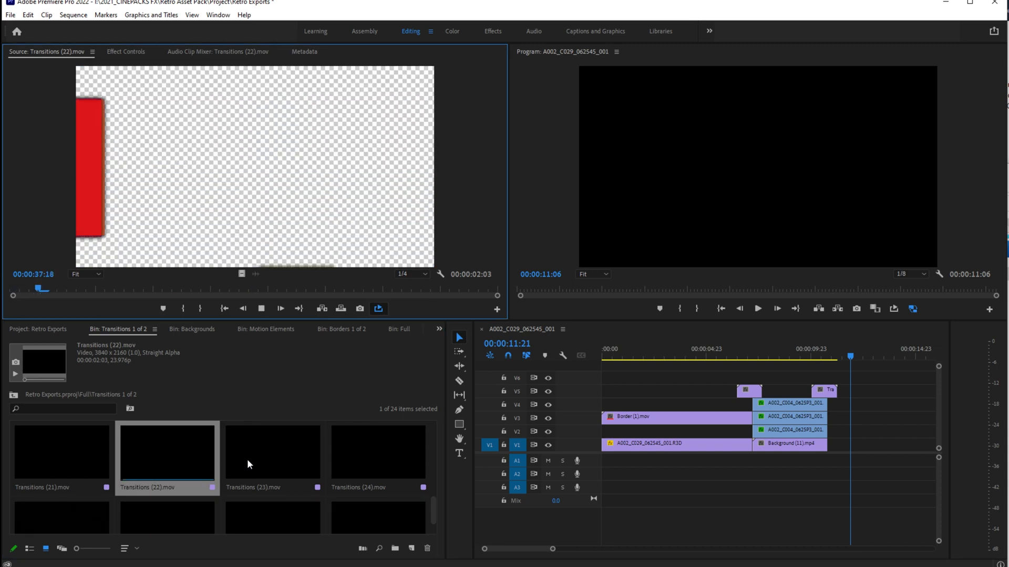
double_click(90, 458)
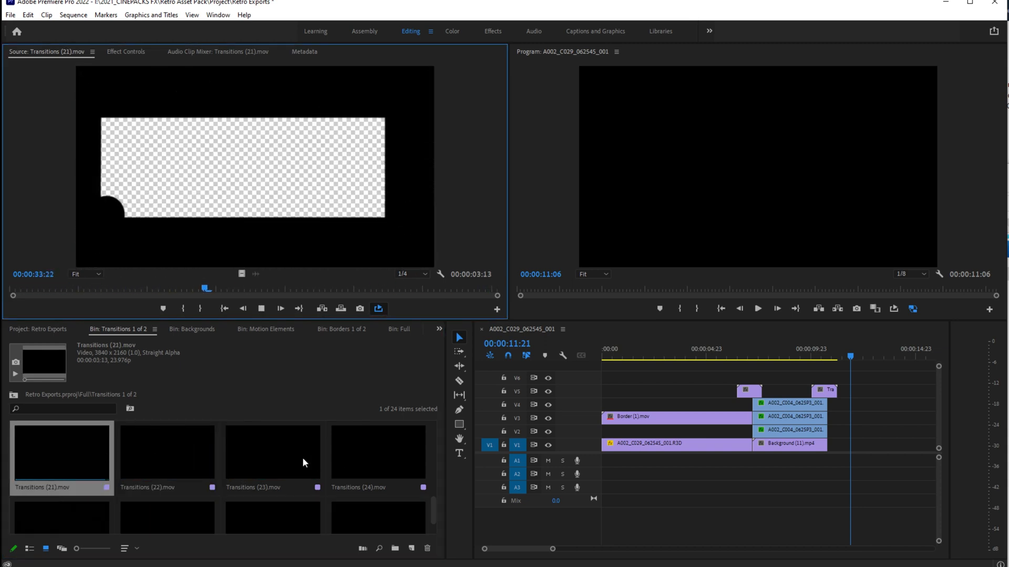
Step: Preview Transitions (23), Transitions (24) and Transitions (20) over the transparency grid
double_click(298, 456)
click(358, 453)
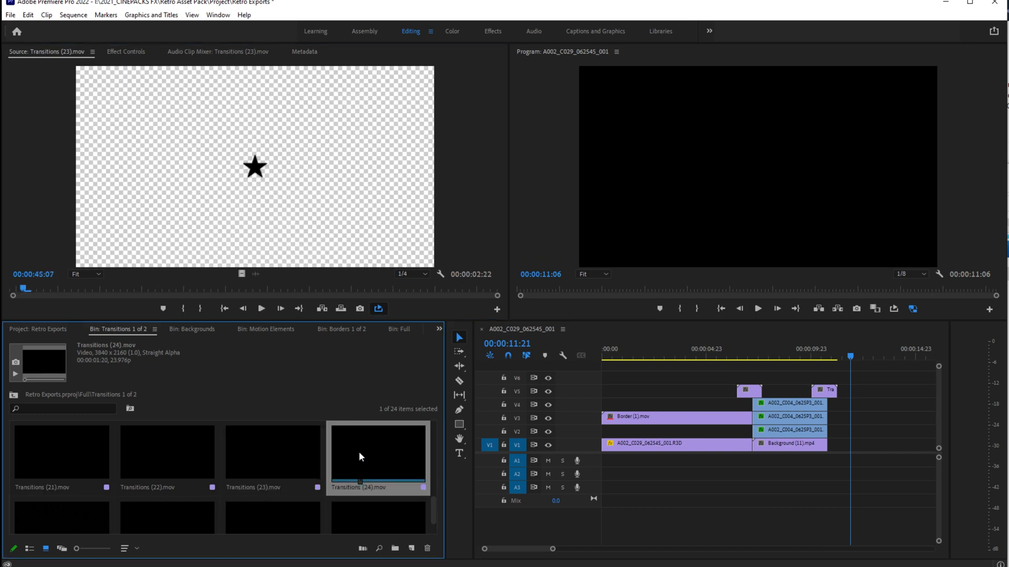
scroll(366, 499, down, 1)
double_click(366, 499)
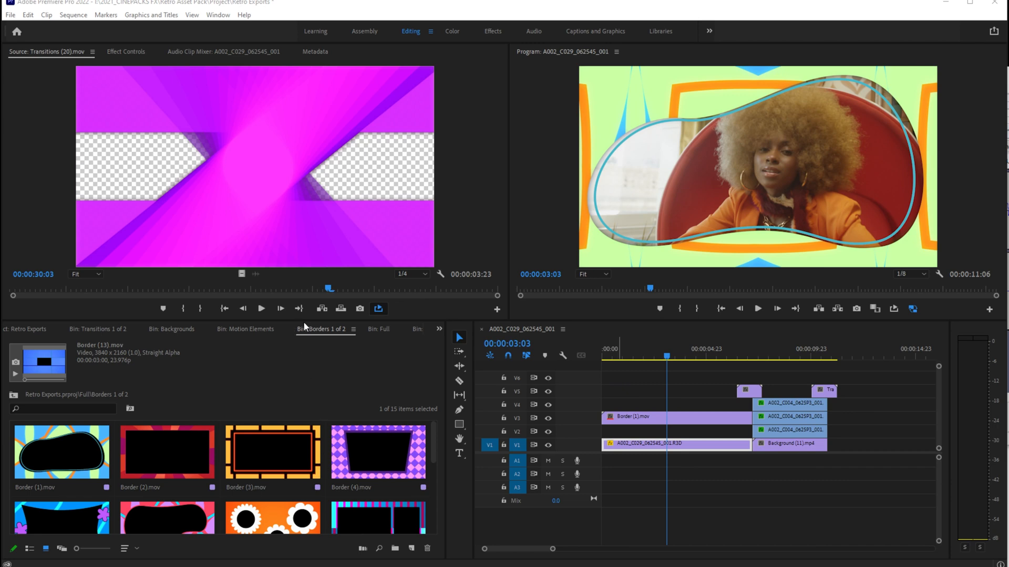
Step: Replace Border (1) on V3 with Border (7).mov at the start of the sequence
drag(304, 321, 304, 305)
scroll(316, 432, down, 3)
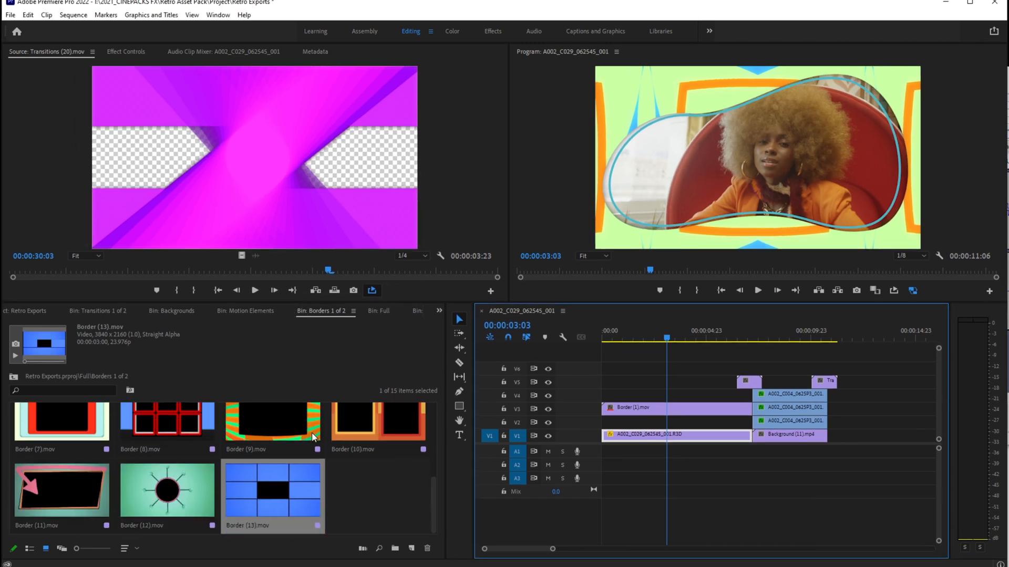
scroll(311, 443, up, 3)
scroll(142, 463, down, 3)
drag(48, 418, 604, 409)
key(Delete)
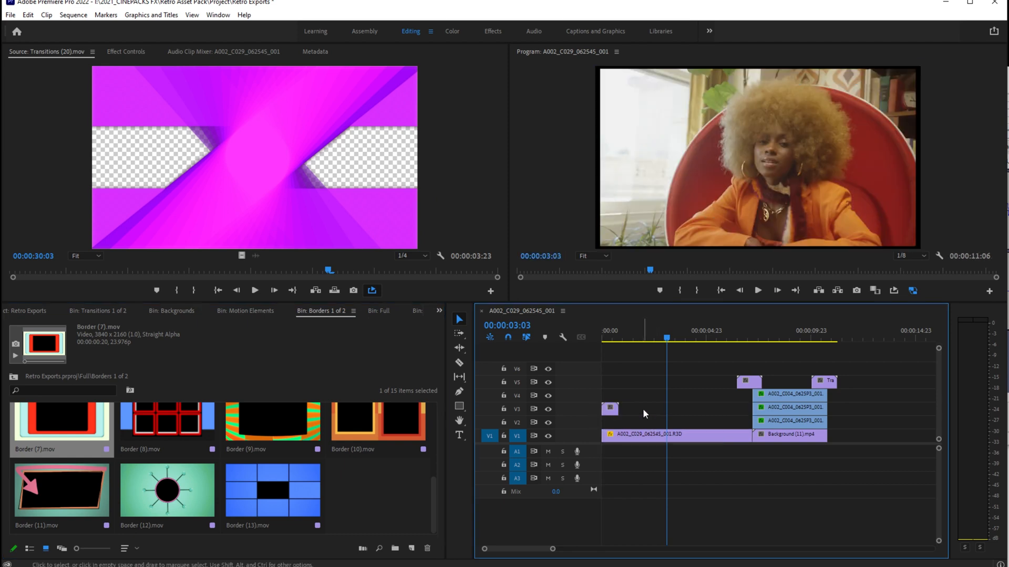
Step: Scale the Border (7) clip to frame size and duplicate it twice, making three back-to-back copies on V3
right_click(609, 415)
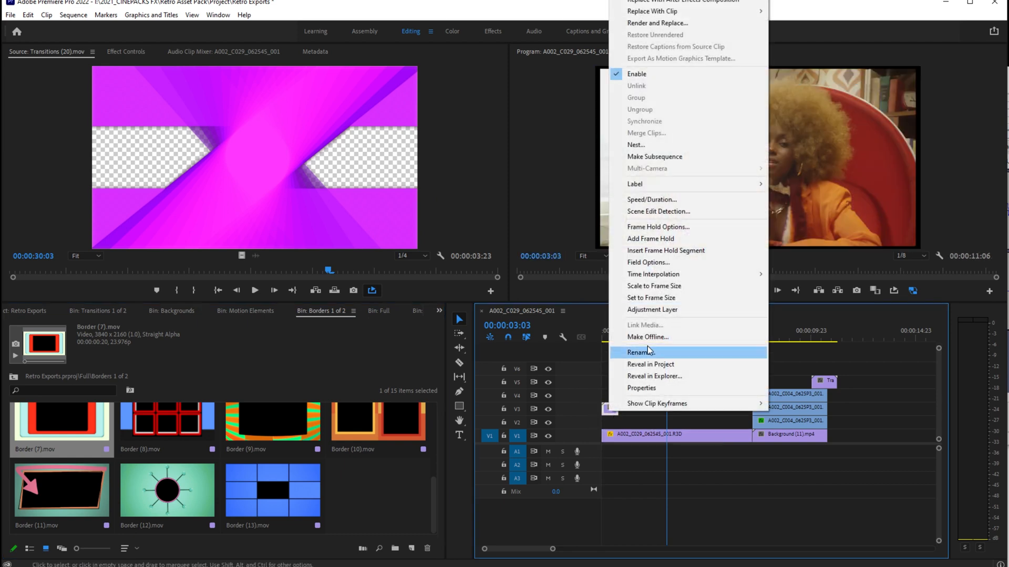
click(646, 285)
drag(613, 411, 650, 412)
drag(650, 413, 645, 410)
Step: Play the repeated Border (7) clips over the woman's footage from the start of the sequence
drag(645, 324, 449, 335)
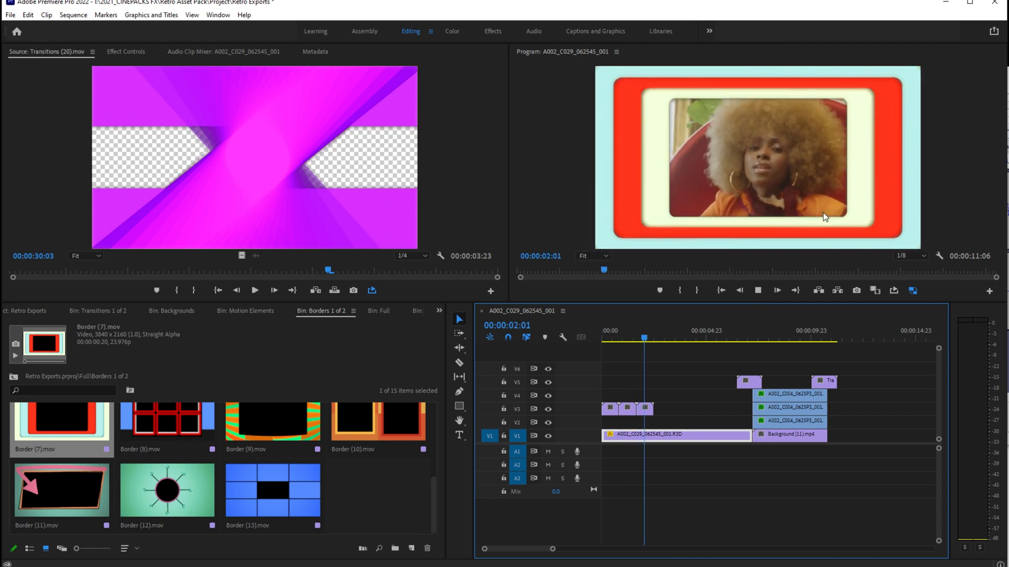
key(space)
drag(630, 336, 533, 384)
key(space)
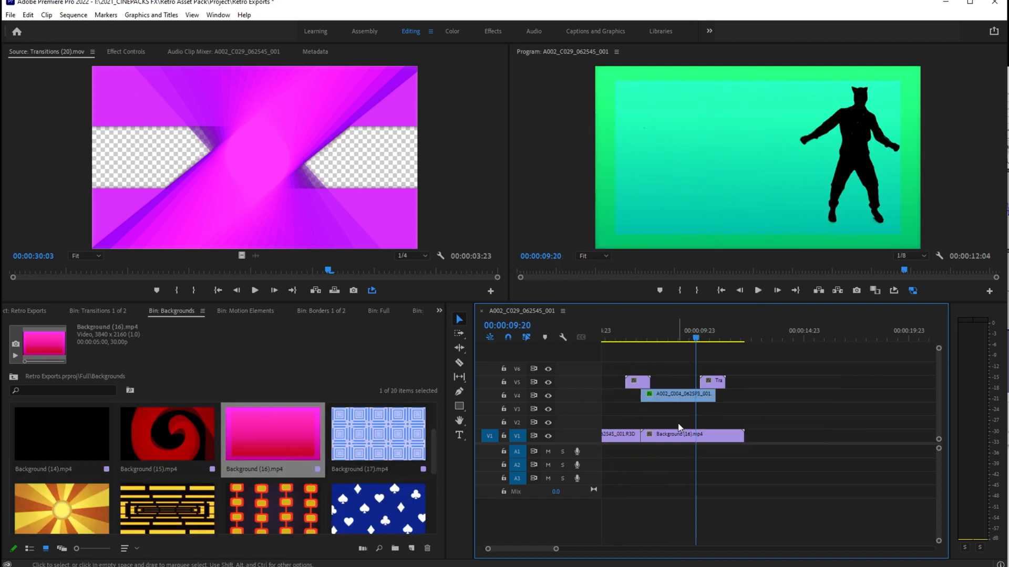
Step: Scale the dancer clip on V4 to 130 and reposition it near the frame's center at 2623.5, 1951.0
click(660, 332)
key(space)
click(670, 395)
key(space)
click(141, 52)
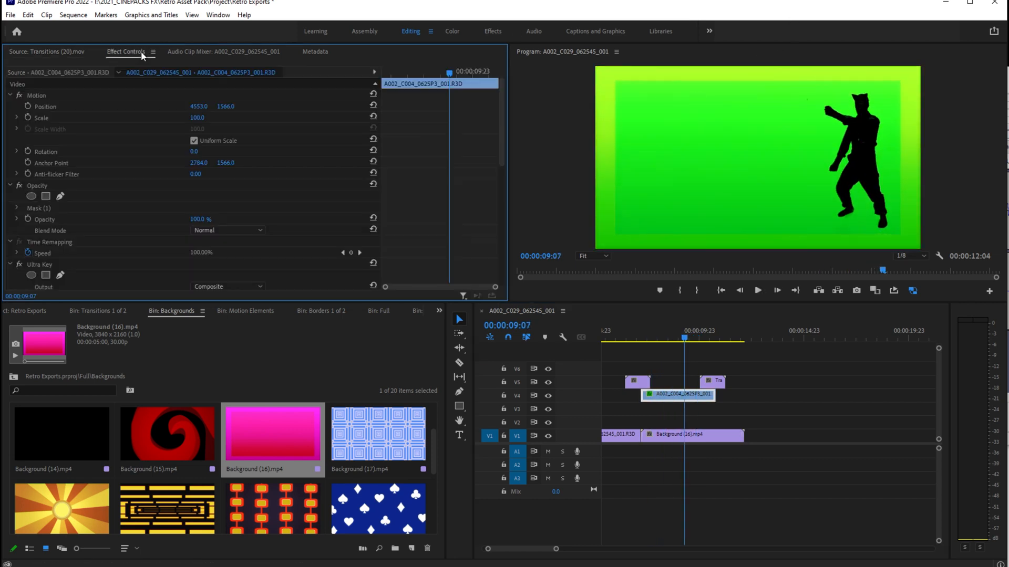
drag(207, 120, 222, 119)
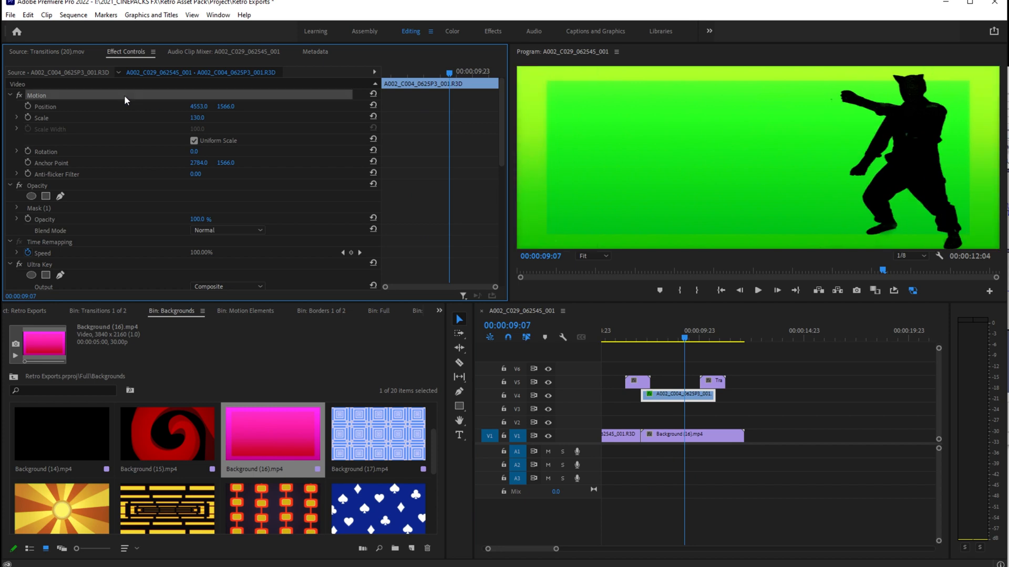
drag(882, 202, 769, 227)
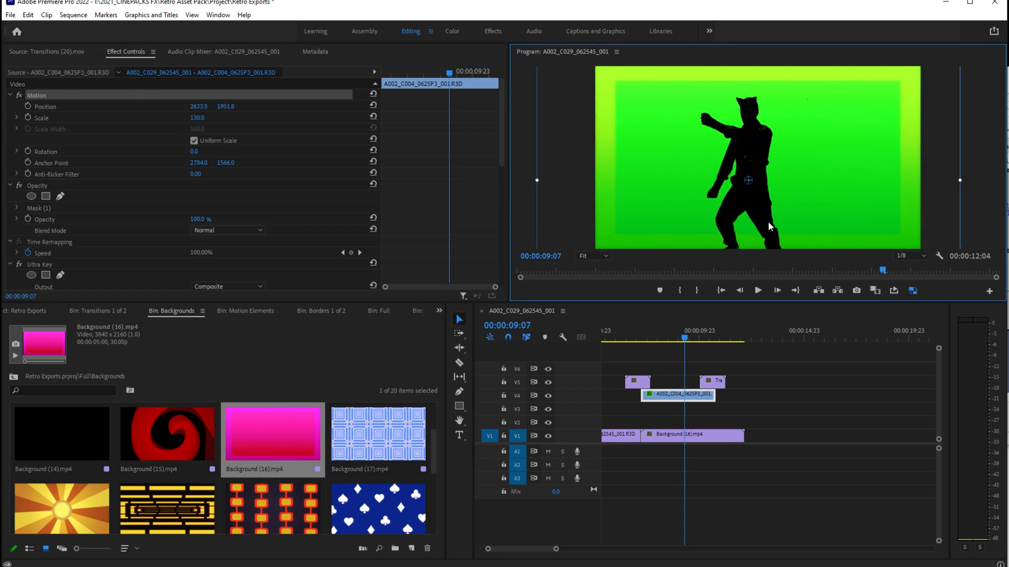
Step: Place Background (14).mp4 on V2 beneath the dancer clip, aligned with its start, and scale it to frame size
scroll(52, 499, up, 2)
scroll(53, 499, down, 2)
scroll(56, 496, up, 2)
drag(57, 494, 696, 426)
right_click(697, 425)
click(724, 309)
Step: Play the dancer over Background (14) from 00:00:08:06
click(662, 336)
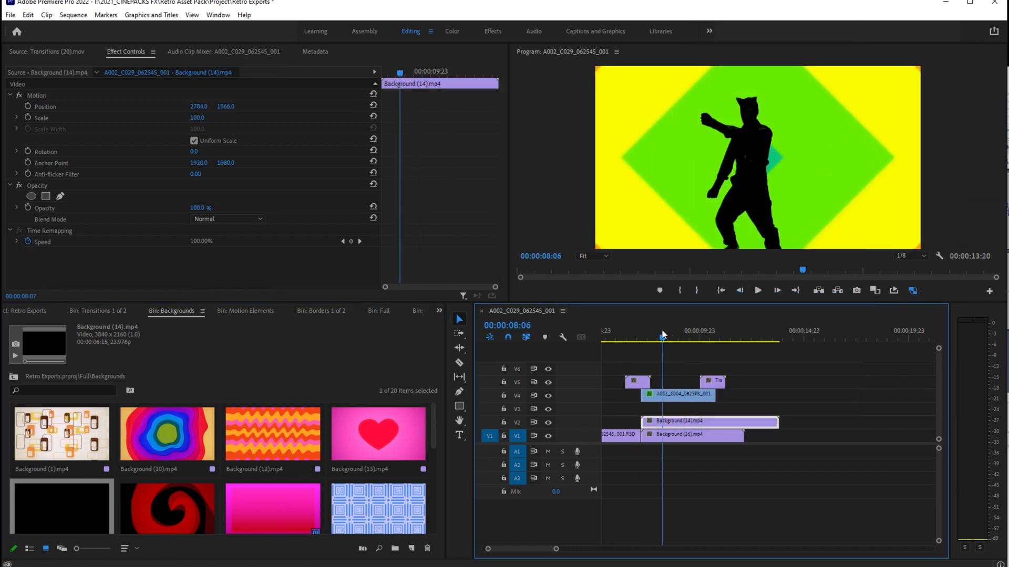
key(space)
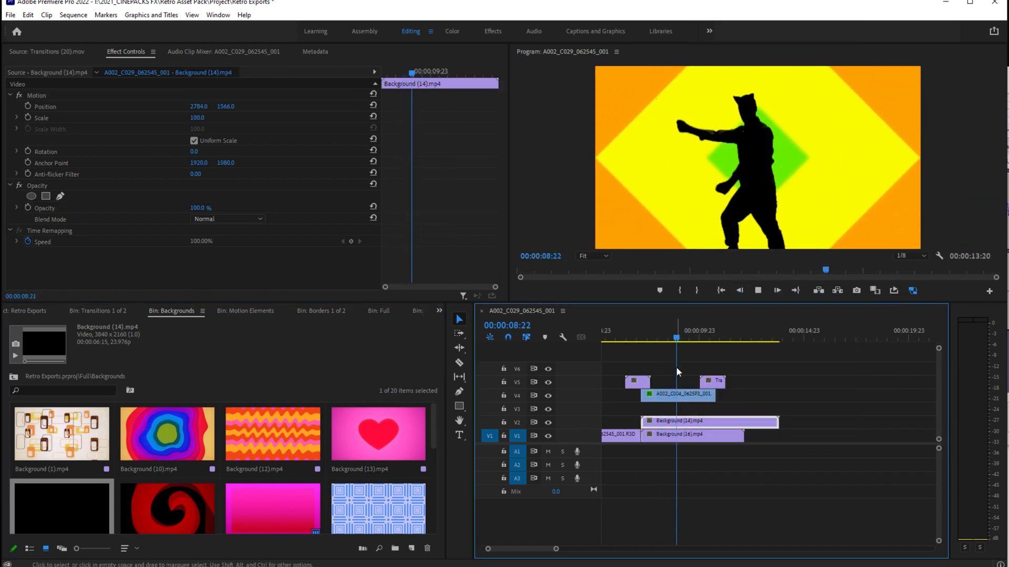
key(space)
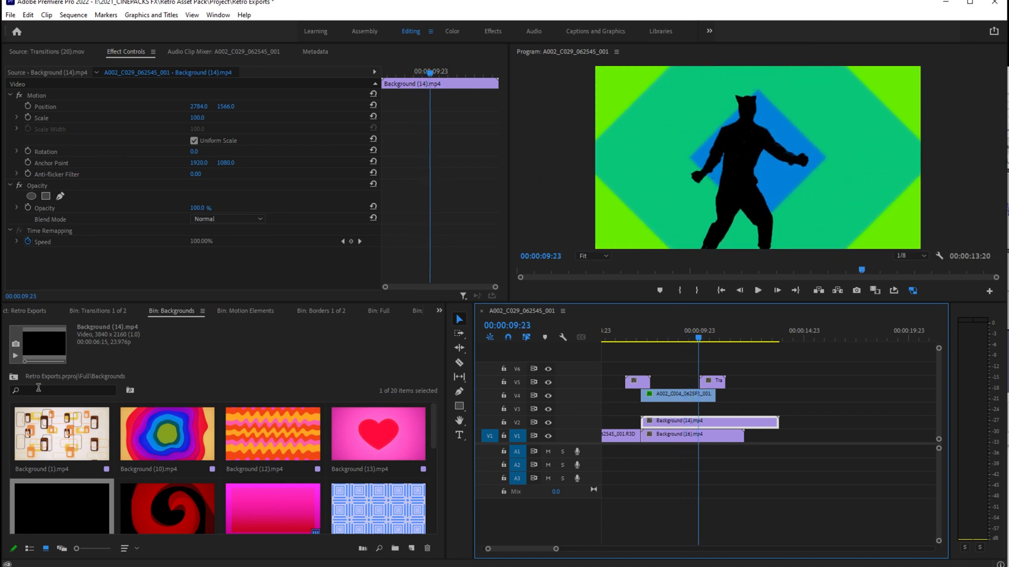
Step: Place Transitions (14).mov from the Transitions 1 of 2 bin on V5 at 00:00:09:23 and delete the old transition's remainder
click(16, 378)
click(376, 443)
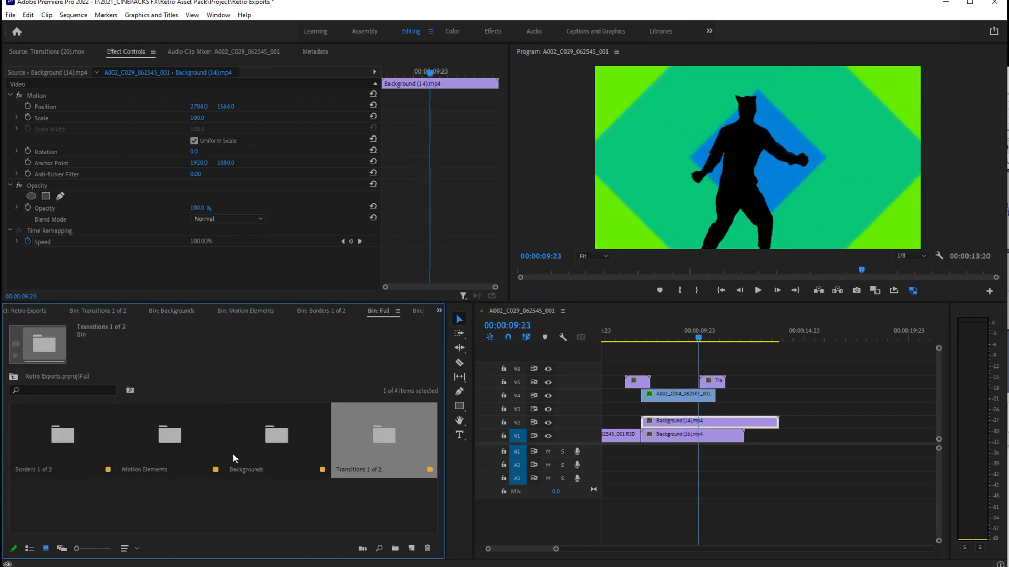
double_click(374, 432)
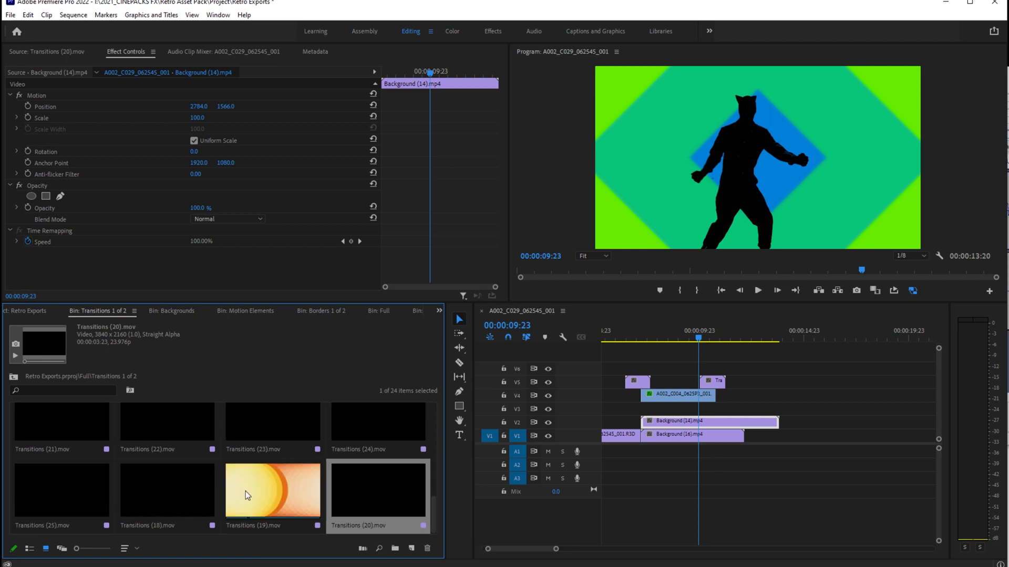
scroll(325, 496, up, 1)
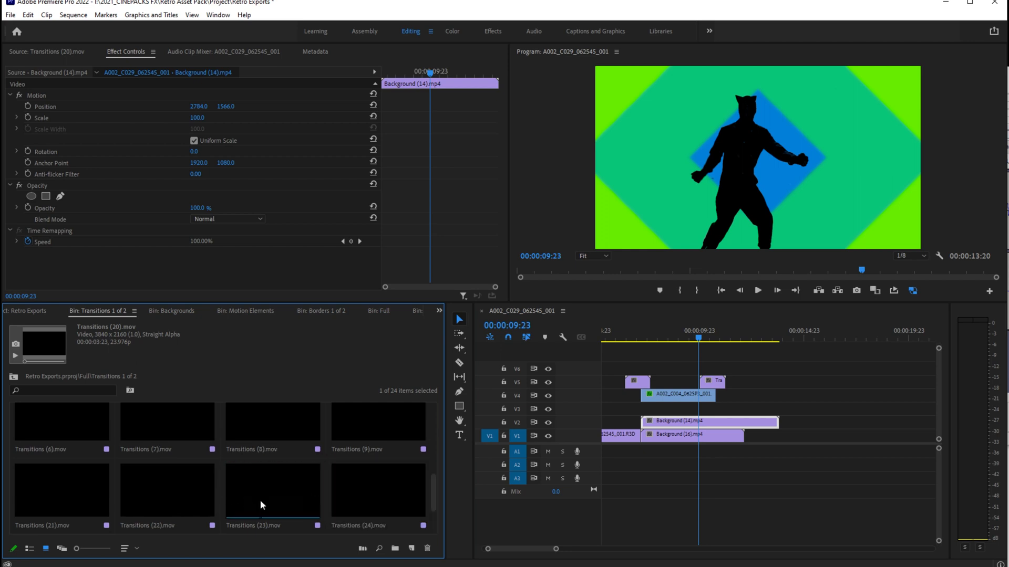
scroll(113, 437, up, 2)
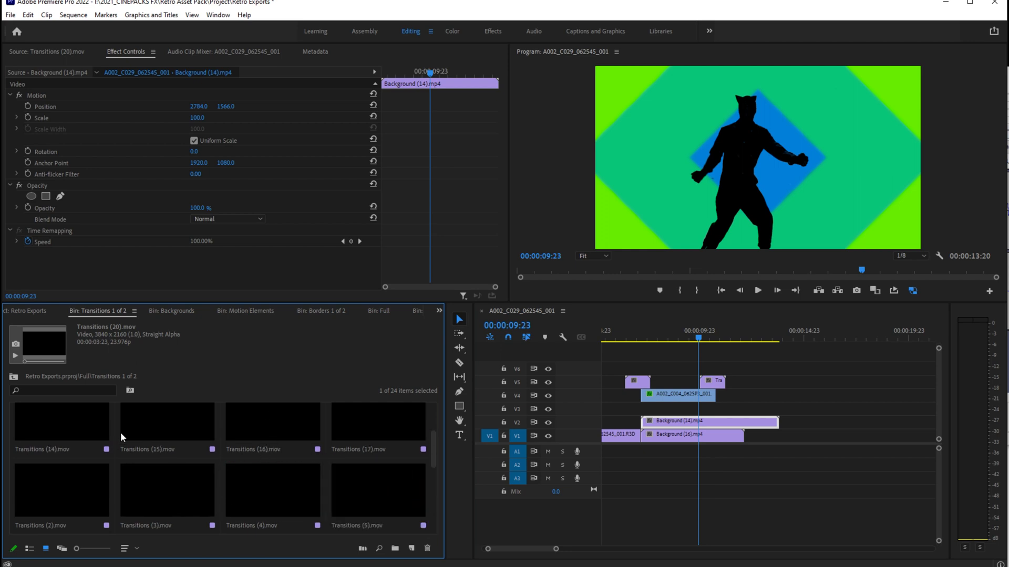
drag(40, 430, 701, 383)
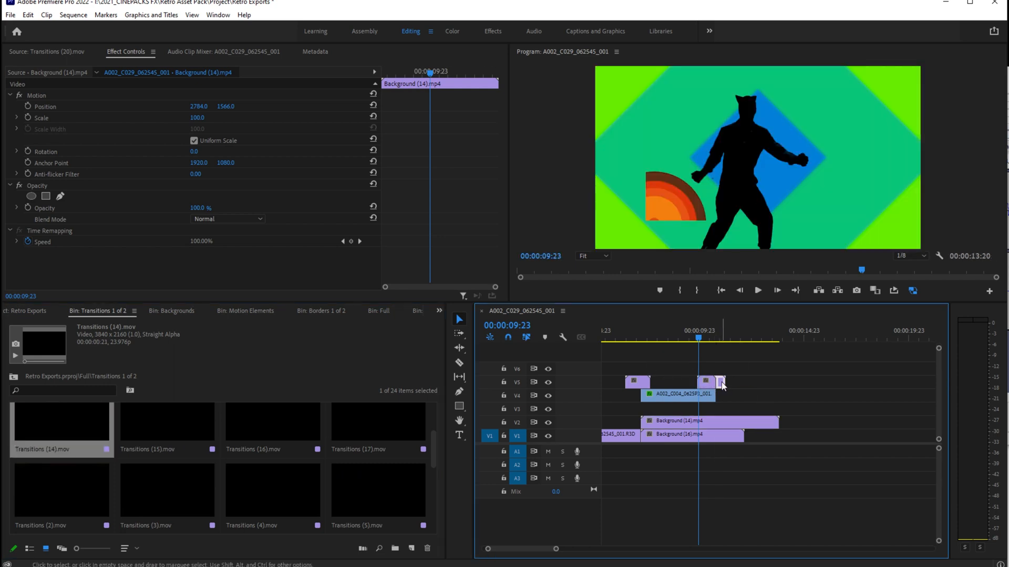
key(Delete)
Step: Scale the Transitions (14) clip to frame size and play through it over the dancer
right_click(705, 387)
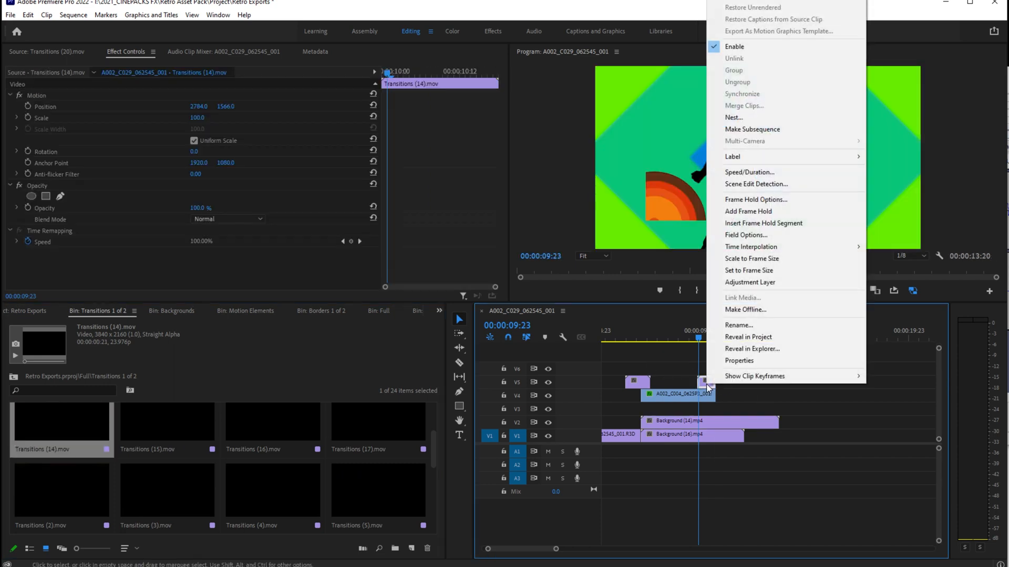
click(773, 258)
key(space)
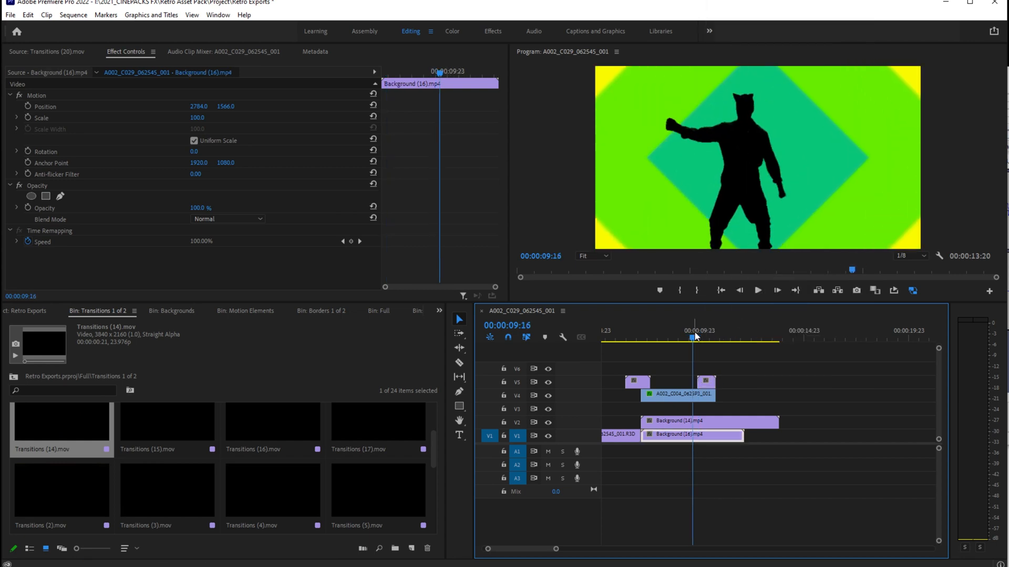
drag(694, 337, 681, 338)
key(space)
Step: Move the Transitions (14) clip about one second earlier on V5 and play through it again
drag(704, 382, 683, 383)
click(669, 337)
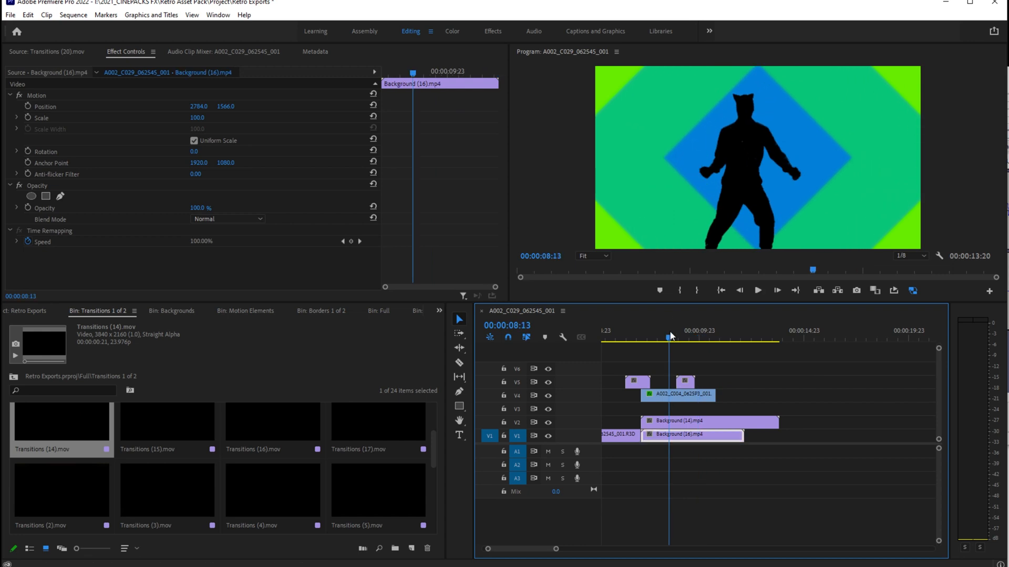
key(space)
key(space)
Step: Split the dancer clip on V4 at 00:00:09:08 and duplicate its second part onto V3
key(c)
click(690, 395)
key(v)
drag(700, 402, 698, 407)
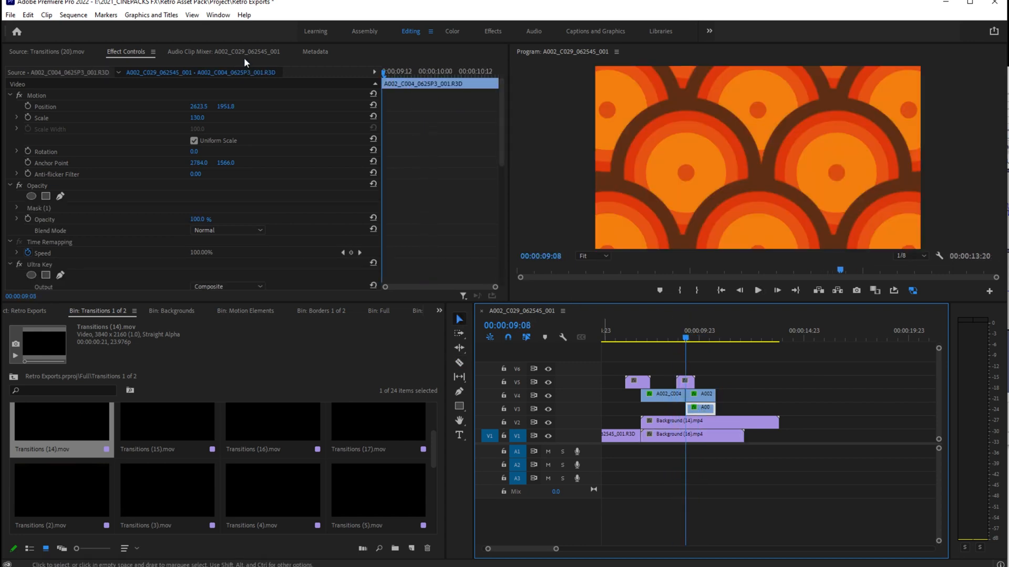
Step: Set the V3 dancer duplicate's horizontal position to 4827.5 and play the transition into the two dancers
drag(204, 108, 247, 107)
key(space)
key(space)
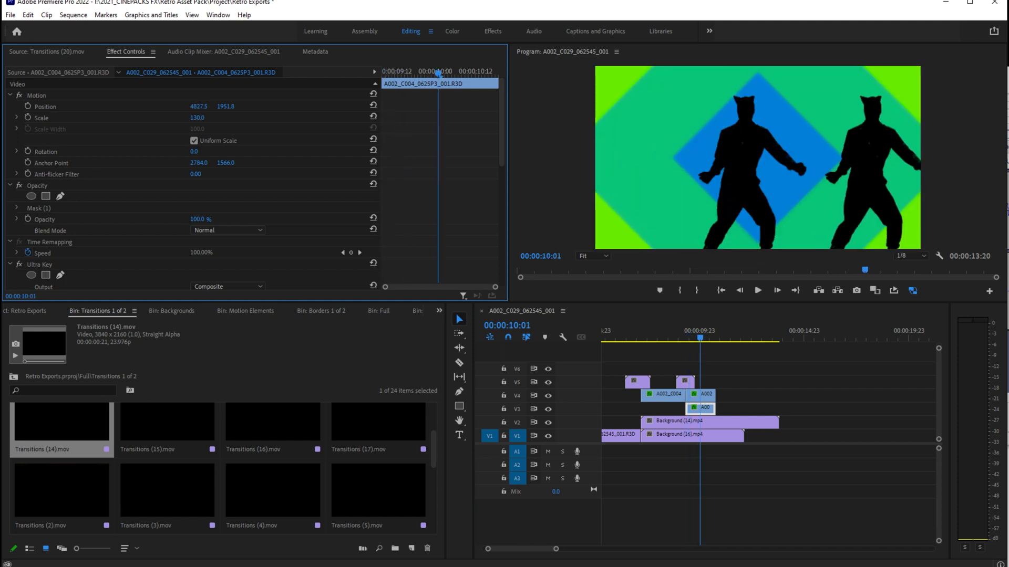
click(677, 326)
key(space)
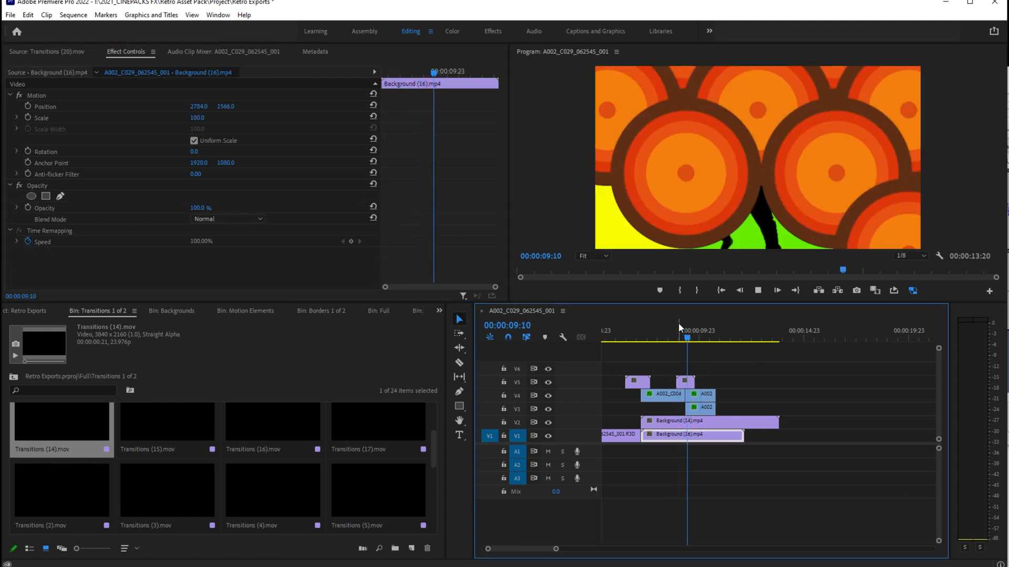
key(space)
Step: Preview Transitions (25) and Transitions (6) from the Transitions 1 of 2 bin
scroll(79, 459, down, 5)
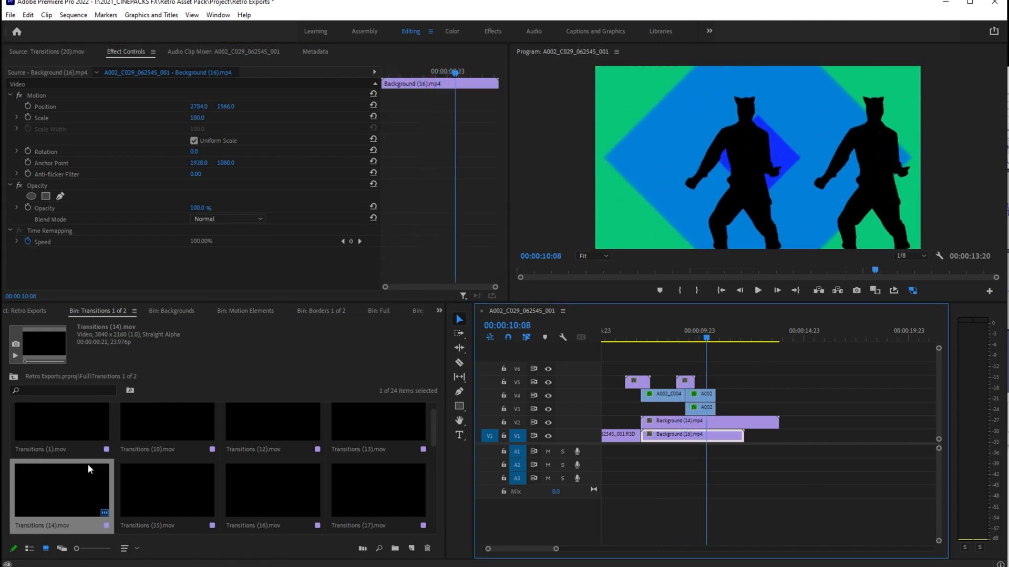
double_click(69, 480)
key(space)
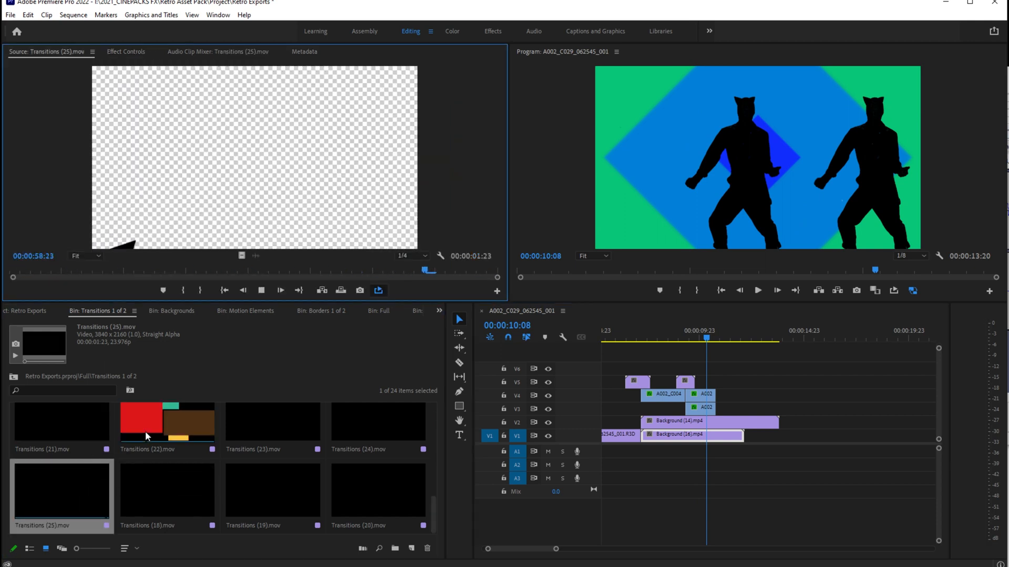
scroll(64, 483, up, 5)
double_click(52, 496)
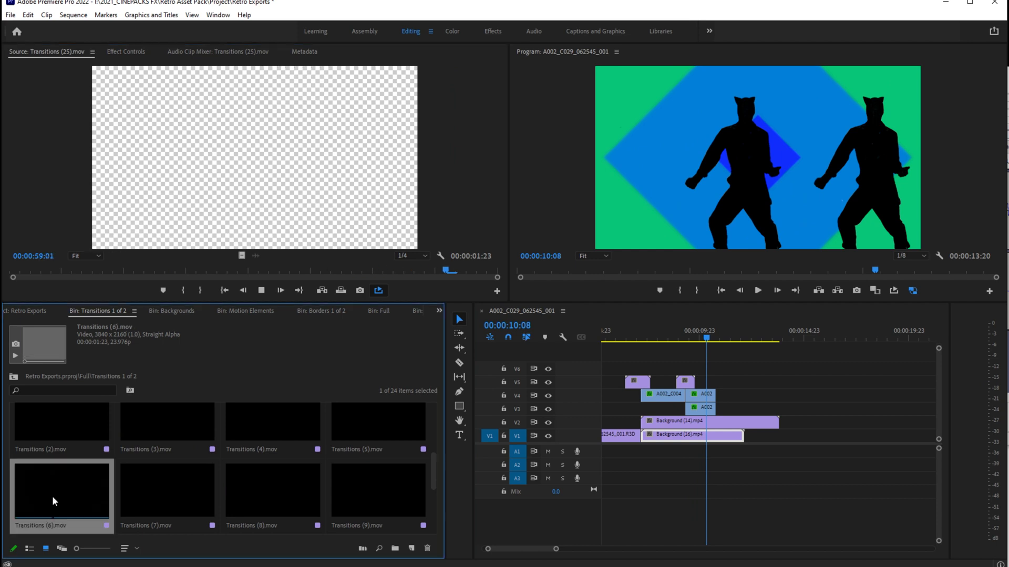
key(space)
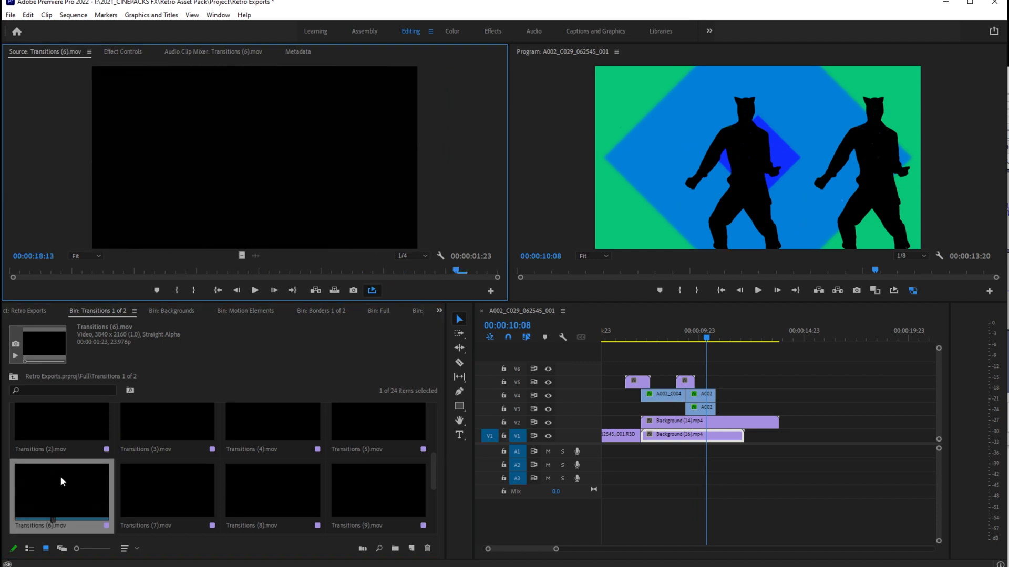
Step: Add Transitions (6).mov to V5 starting at 00:00:10:05 and scale it to frame size
click(60, 476)
drag(710, 387, 711, 387)
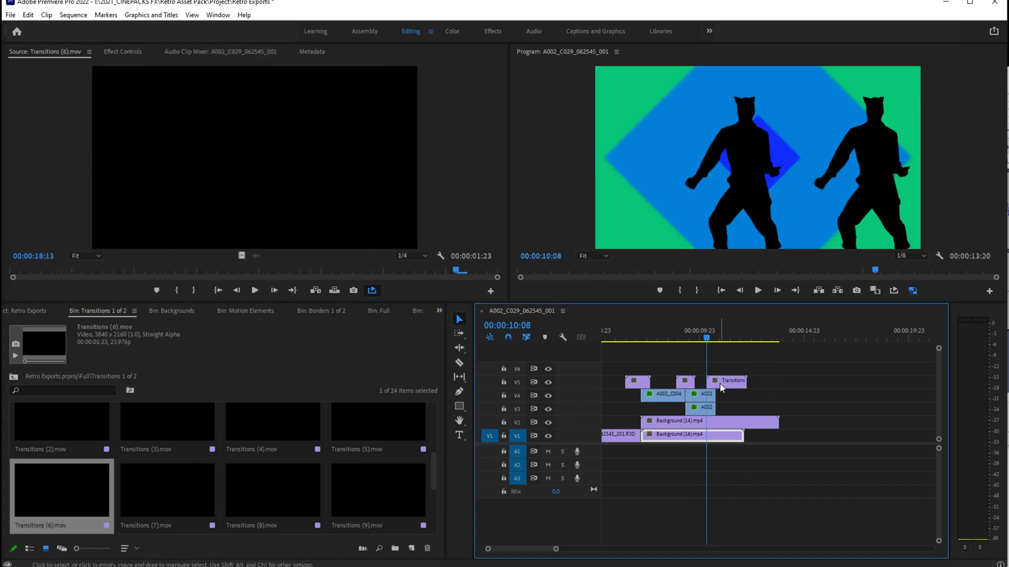
right_click(722, 387)
click(788, 257)
mouse_move(725, 388)
mouse_down()
mouse_move(685, 371)
mouse_move(728, 371)
mouse_move(712, 411)
mouse_move(743, 407)
mouse_move(722, 385)
mouse_up()
Step: Play the two-dancer section through the Transitions (6) clip twice
key(space)
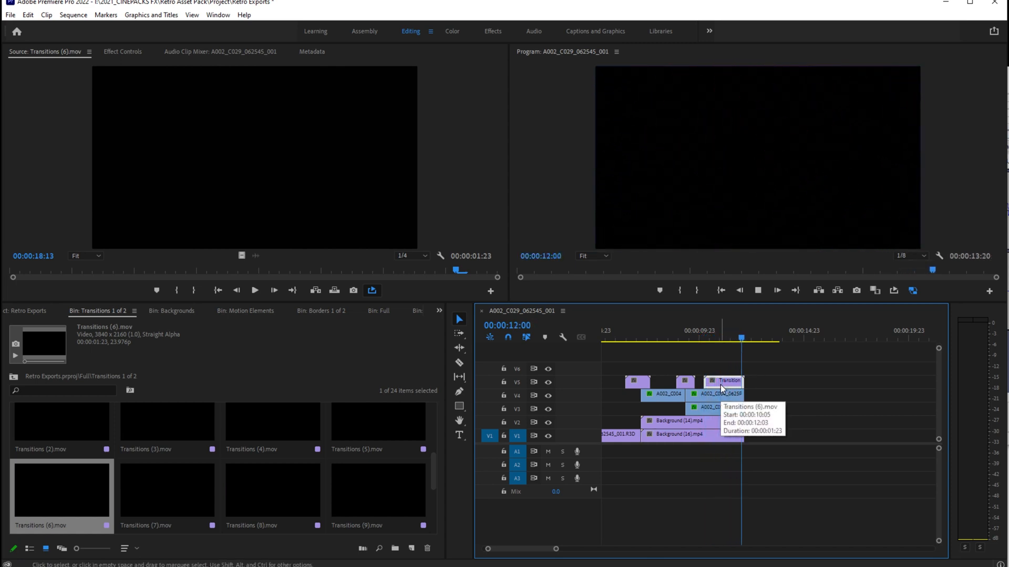
key(space)
click(720, 291)
key(space)
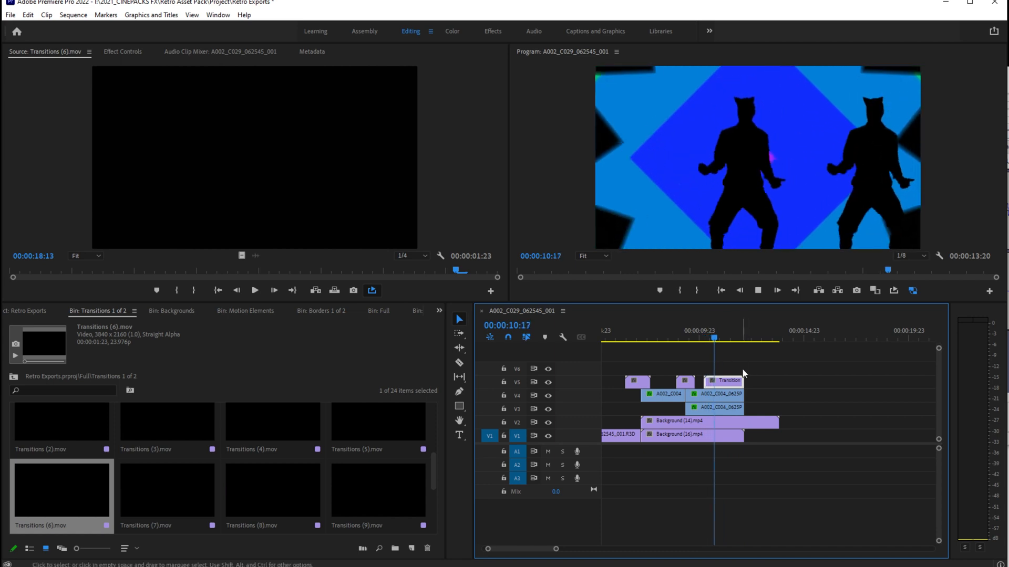
key(space)
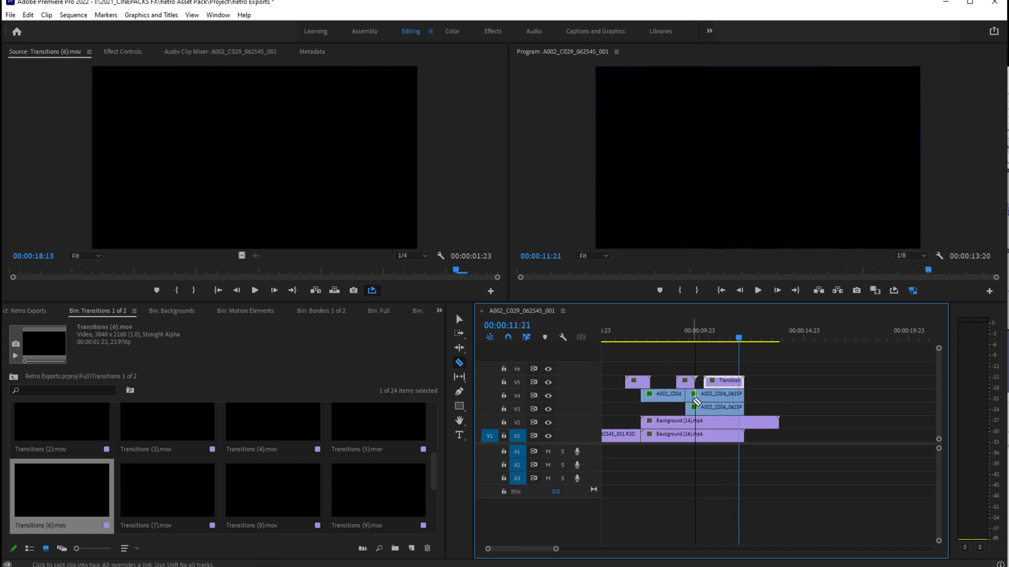
Step: Split both dancer clips at the start of Transitions (6), and cut Background (14) at the transition's end
click(706, 406)
key(v)
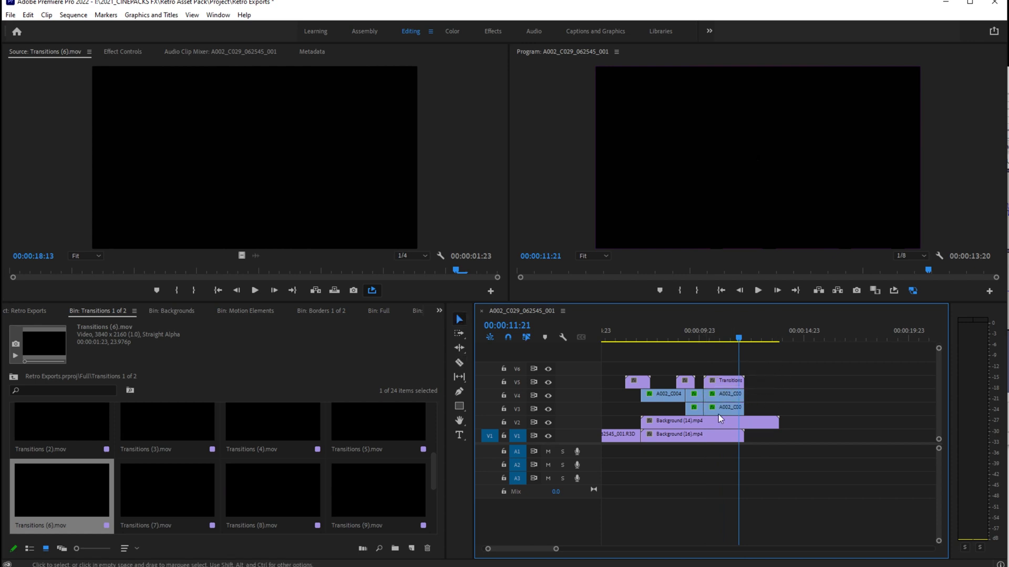
click(745, 423)
key(v)
Step: Nest the two dancer segments and the Background (14) segment beneath Transitions (6), accepting the default sequence name
right_click(718, 425)
key(Escape)
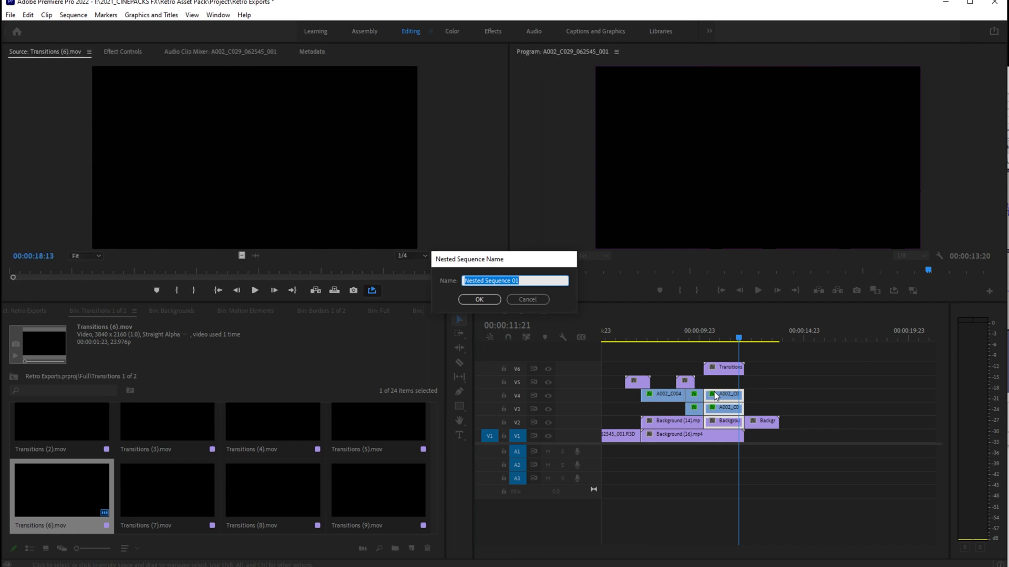
key(Return)
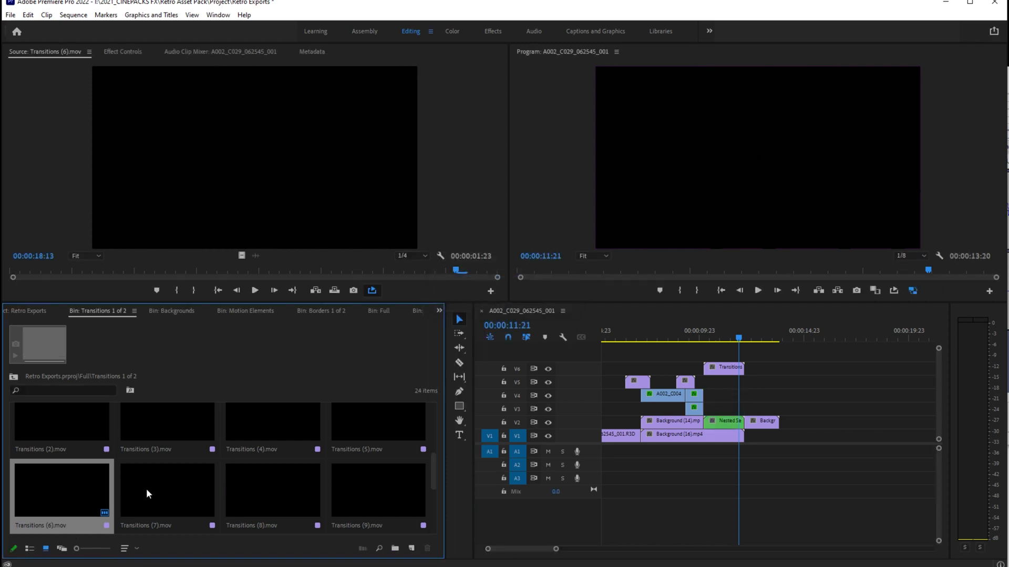
Step: Move the nested sequence beneath Transitions (6) up one track to V3
click(714, 337)
drag(726, 426, 728, 376)
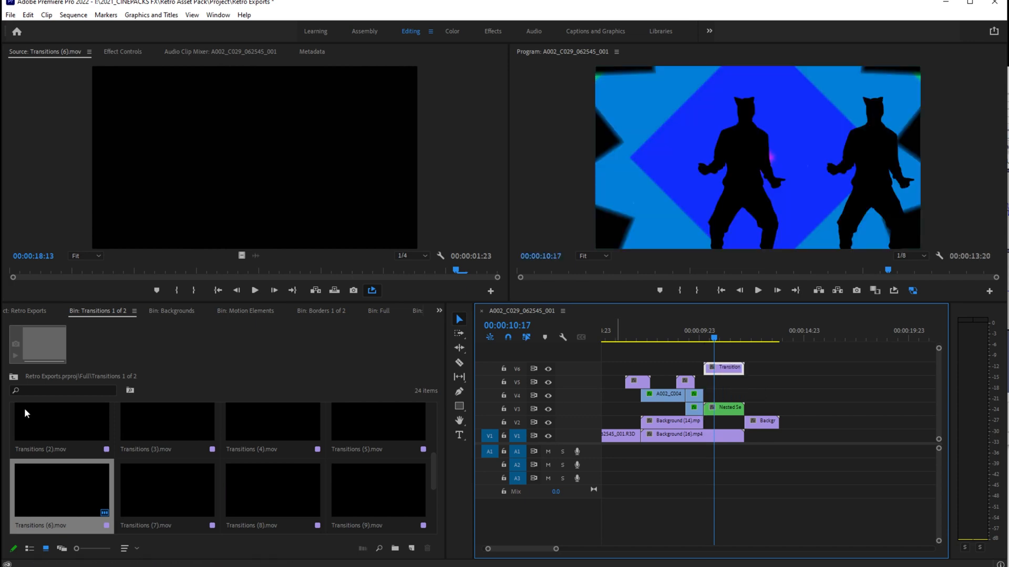
Step: Load A002_C048_0626ZT_001.R3D from the Footage bin into the Source monitor
click(14, 381)
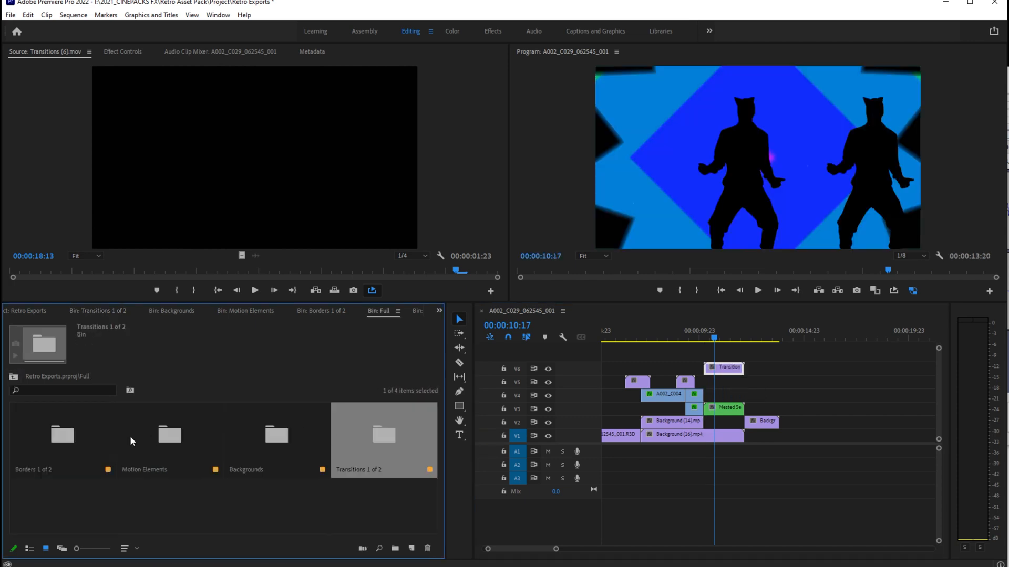
click(14, 381)
double_click(62, 437)
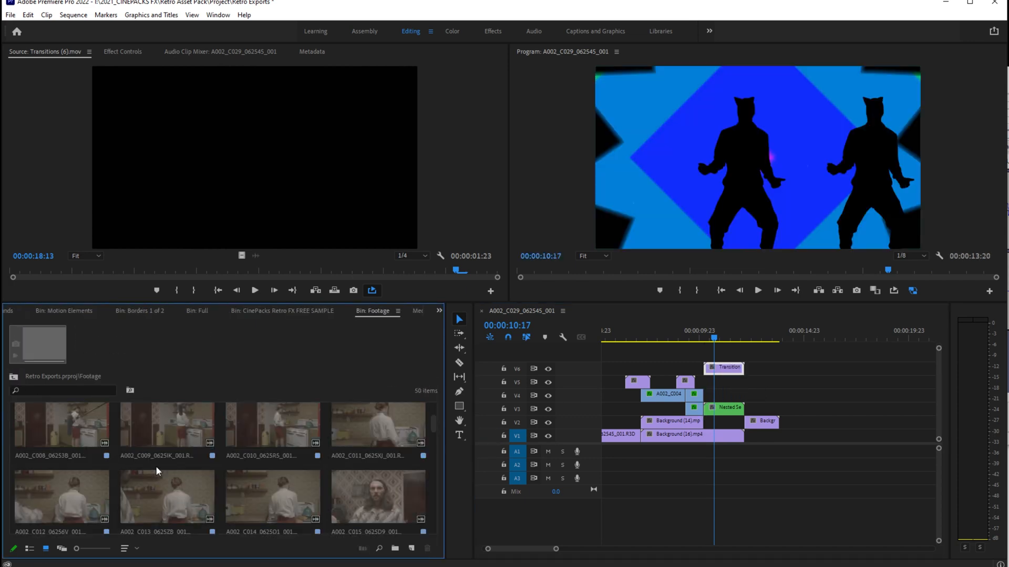
scroll(169, 481, down, 10)
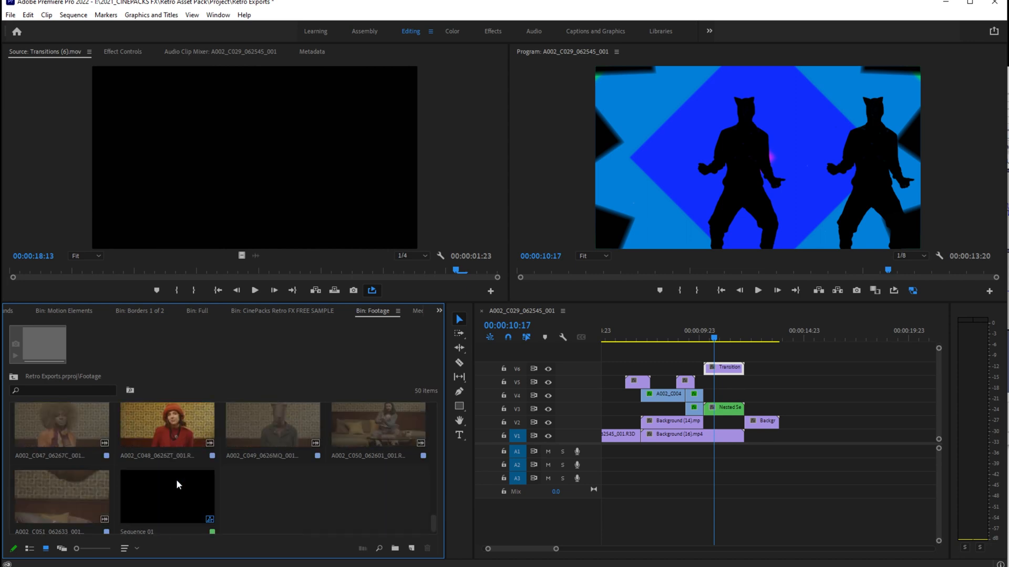
double_click(153, 423)
Step: Mark a source range from about 17:59:25:20 to 17:59:28:17 and place its video on V4 above the nested sequence
click(154, 271)
key(space)
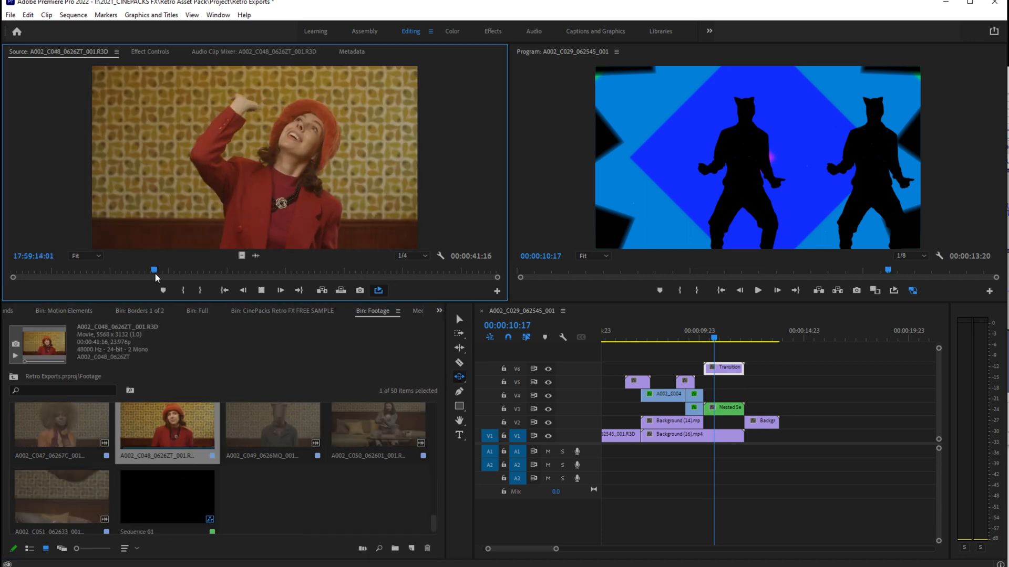
key(i)
click(289, 272)
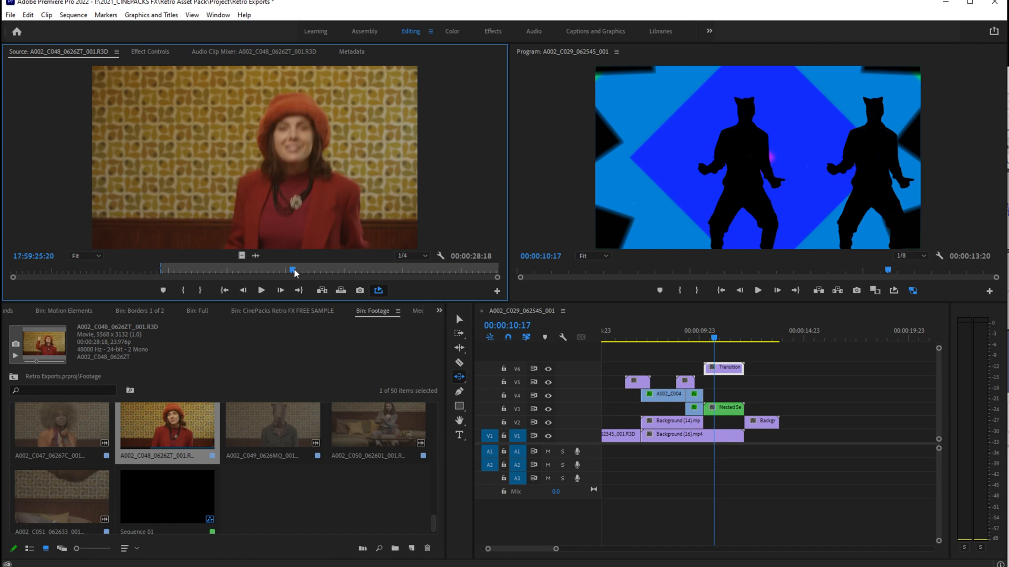
key(i)
key(space)
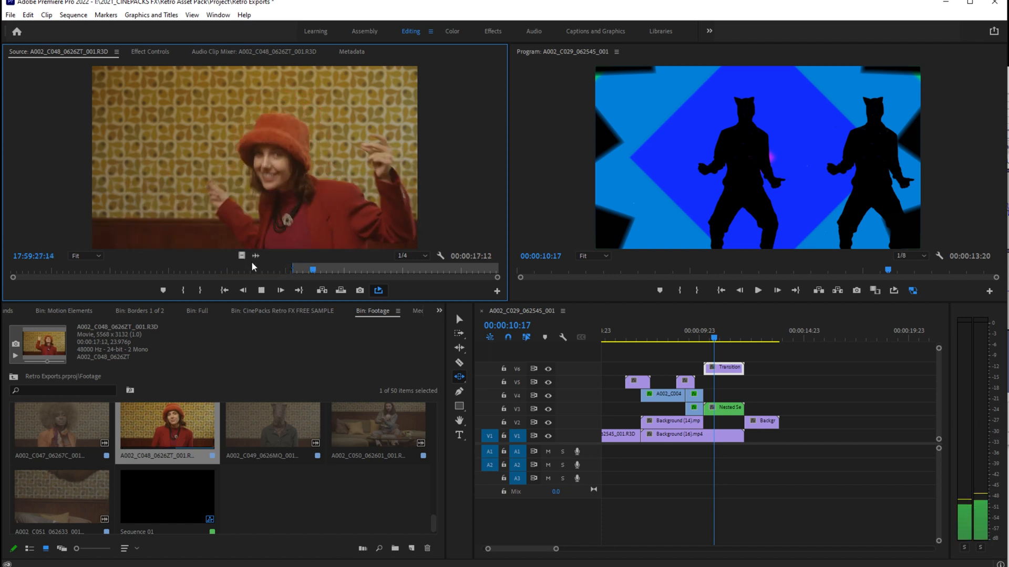
key(space)
key(o)
drag(241, 255, 853, 396)
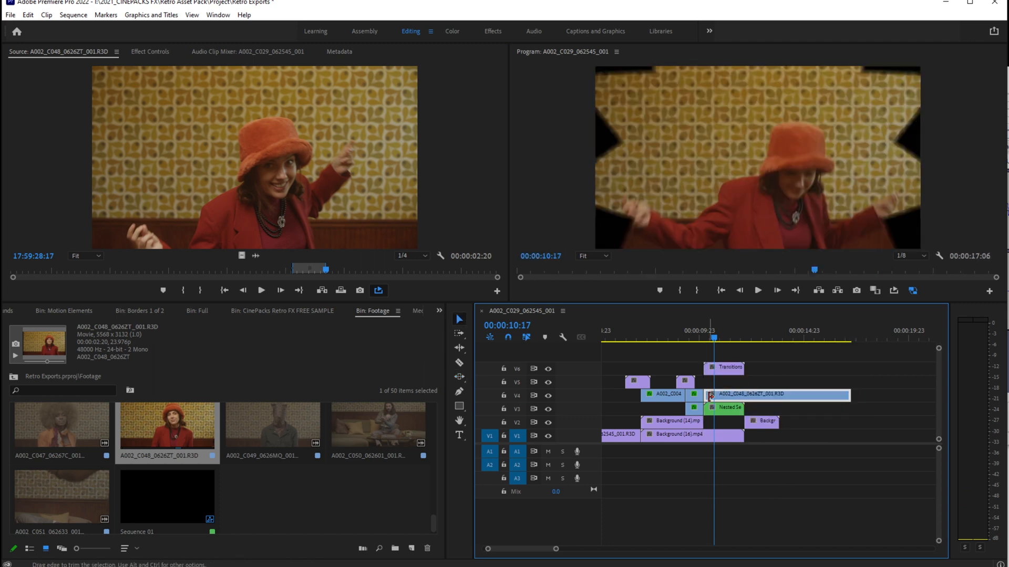
Step: Apply the Track Matte Key effect to the A002_C048 clip on V4
click(8, 311)
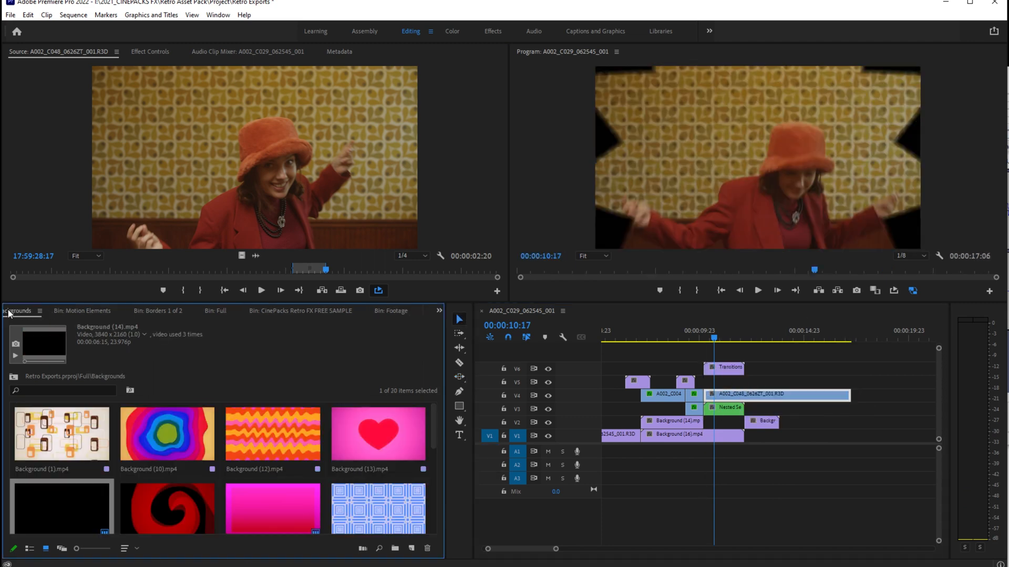
click(436, 312)
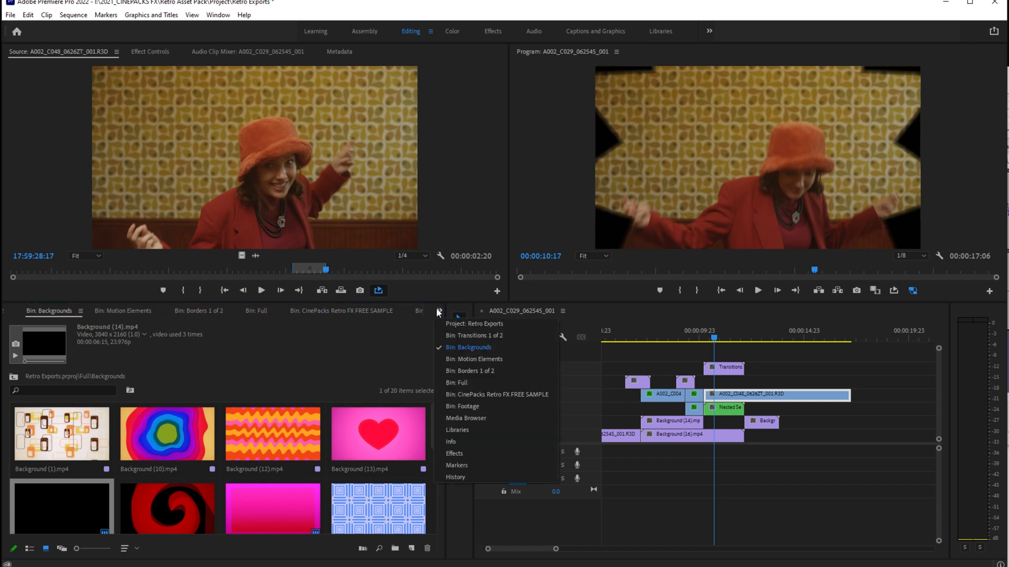
click(461, 446)
text(track m)
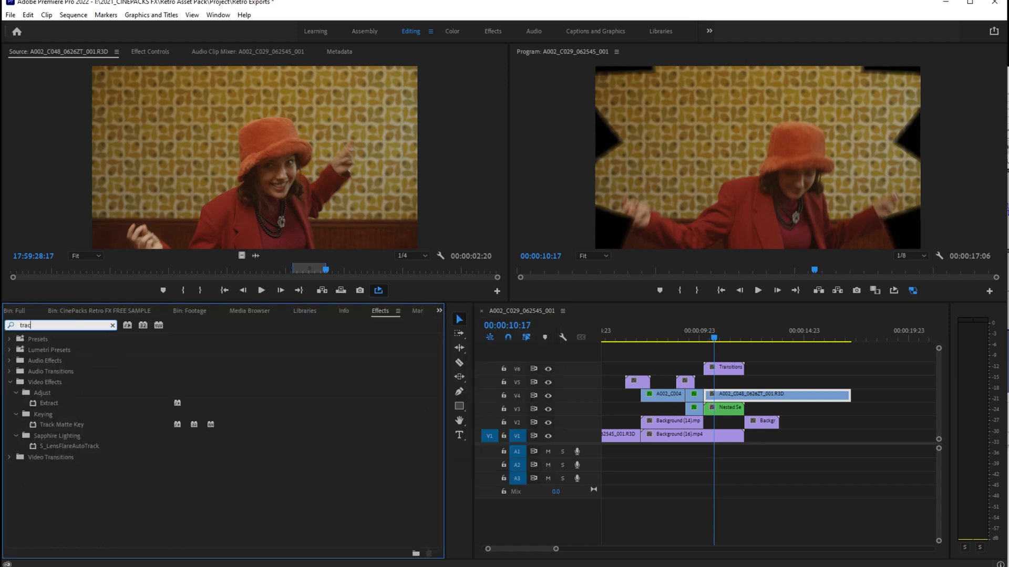
drag(72, 401, 732, 401)
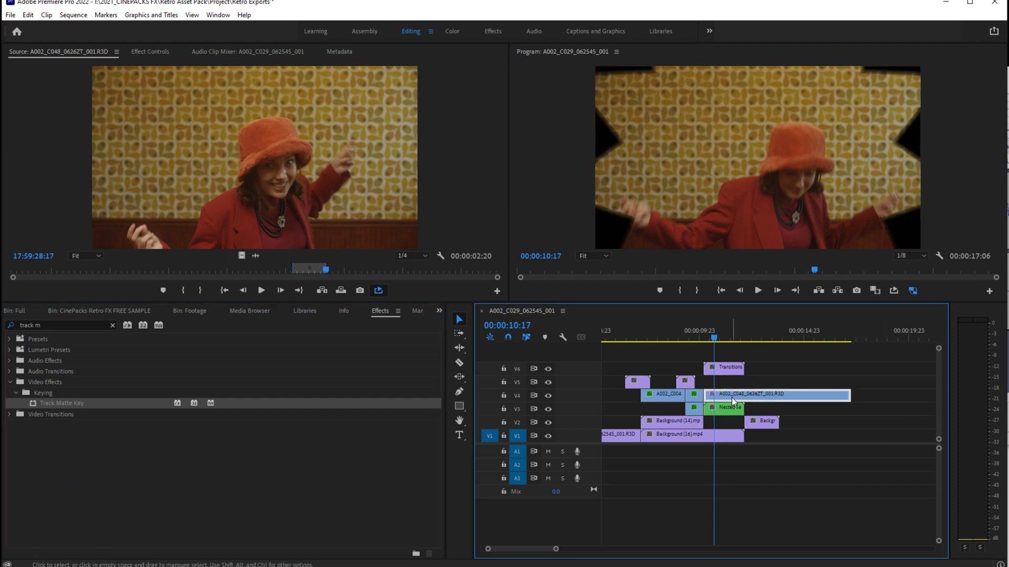
Step: Set the Track Matte Key's matte source to Video 6 on the A002_C048 clip
click(162, 54)
scroll(279, 268, down, 2)
click(225, 235)
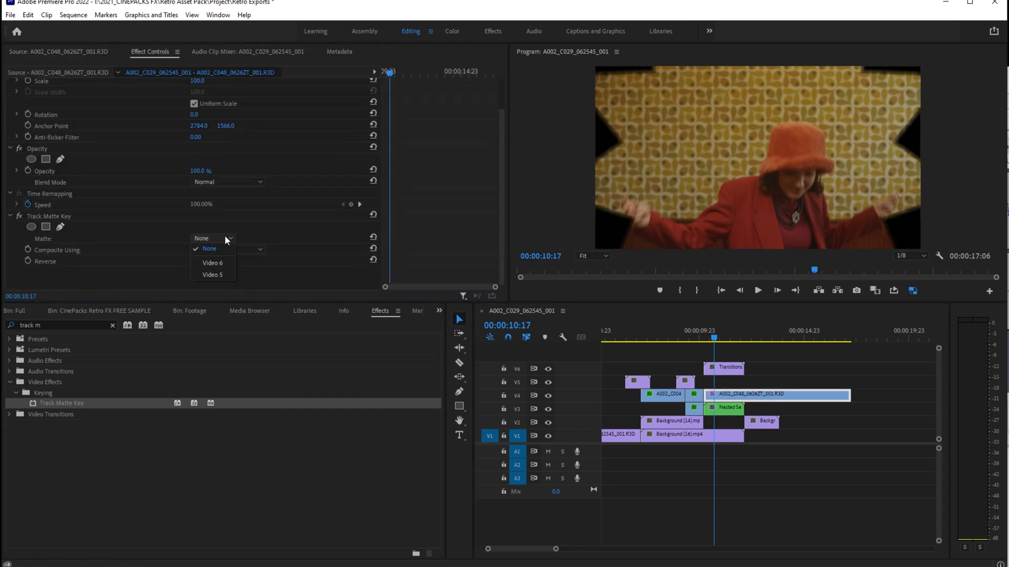
click(223, 263)
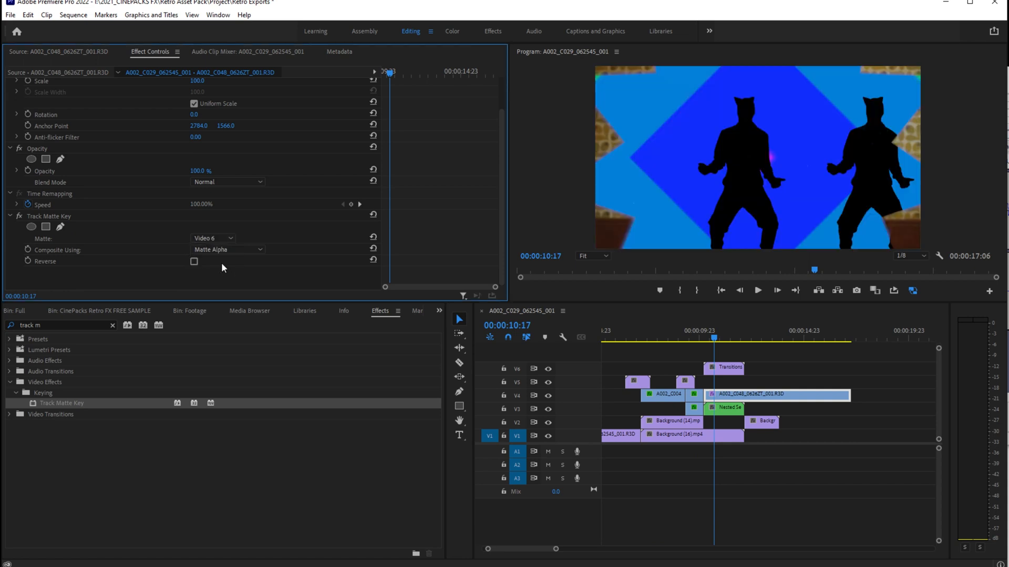
Step: Play the matte transition from the two dancers to the woman in the red hat
mouse_move(704, 338)
mouse_down()
mouse_move(719, 334)
mouse_move(700, 335)
mouse_up()
key(space)
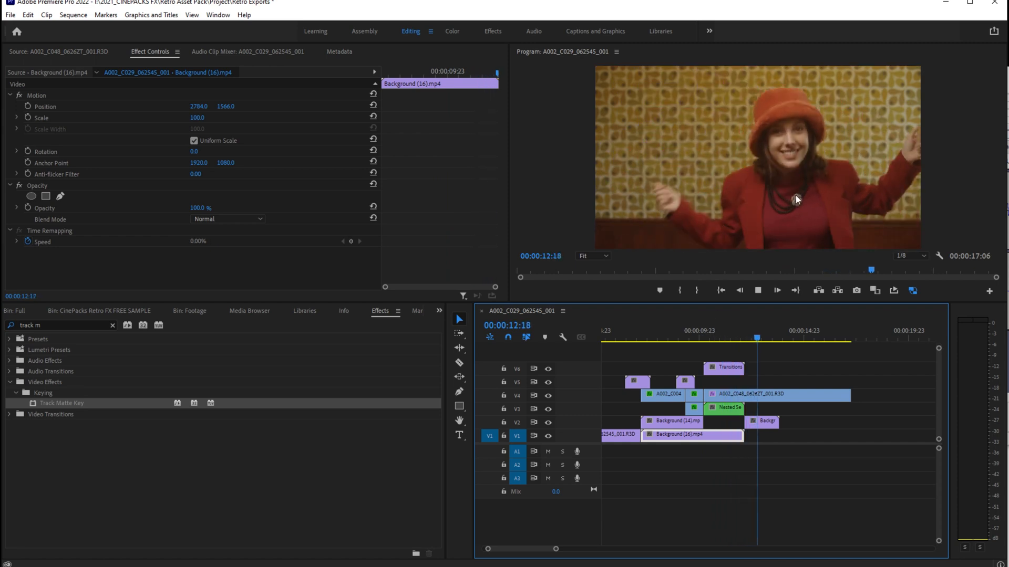
key(space)
key(shift+Left)
key(shift+Left)
click(749, 398)
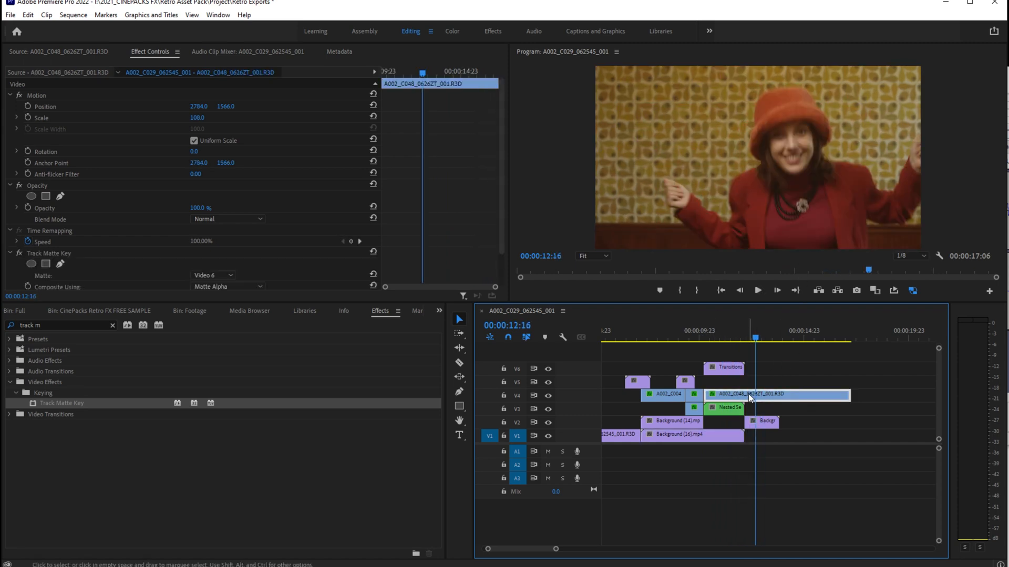
click(703, 341)
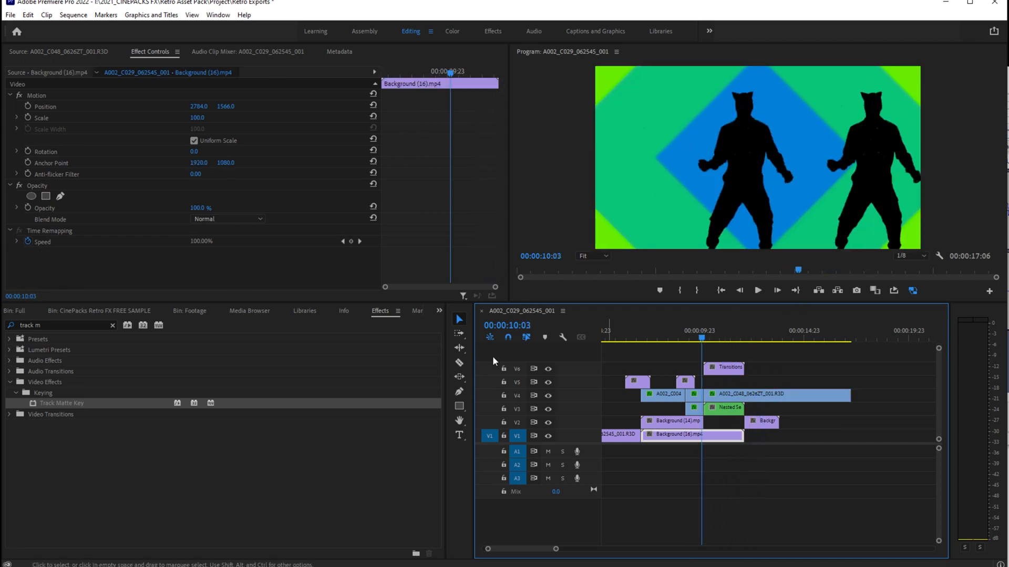
Step: Preview Transitions (25), (23), (24) and (21) from the Transitions 1 of 2 bin
click(23, 313)
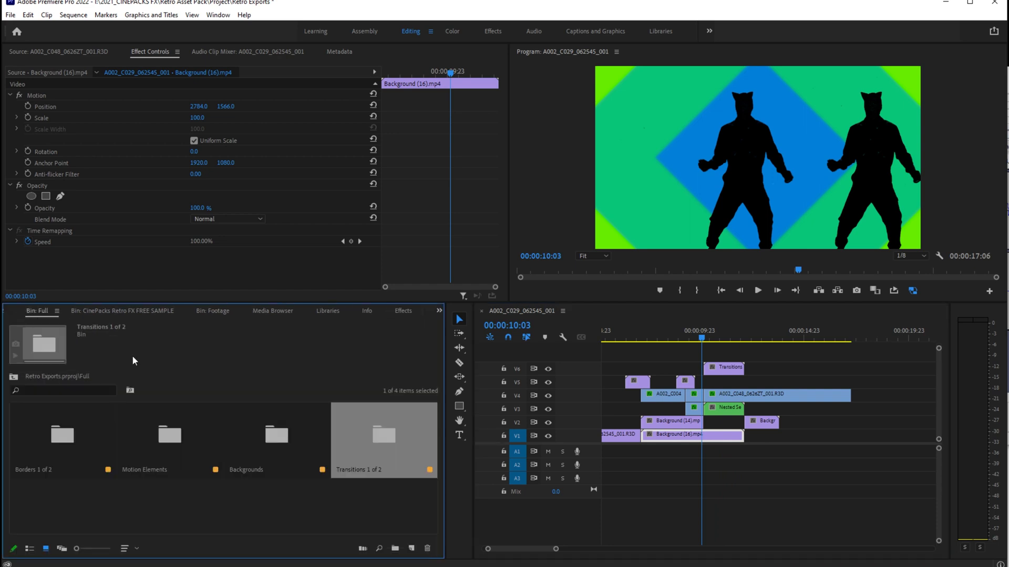
click(257, 436)
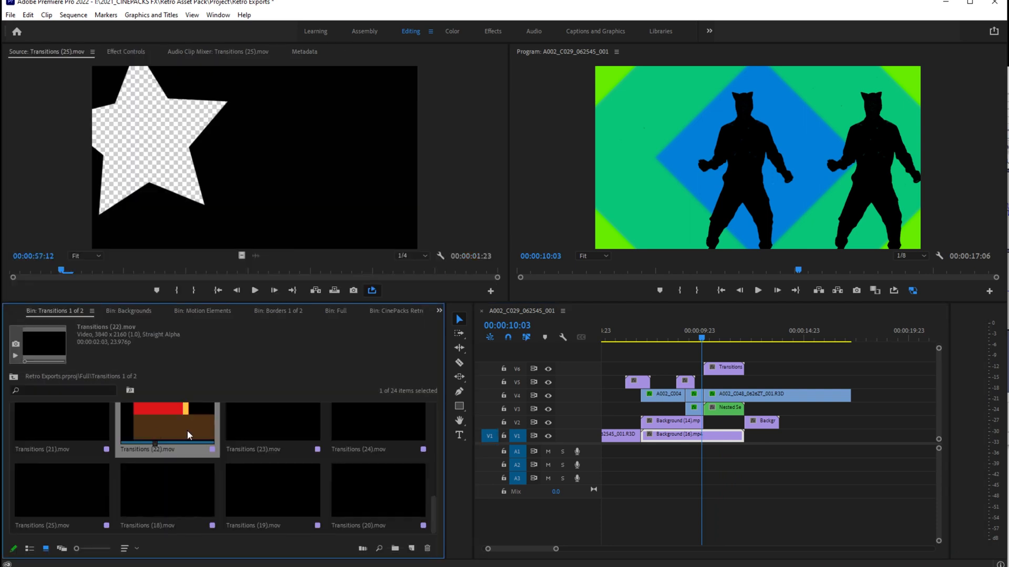
double_click(278, 429)
key(space)
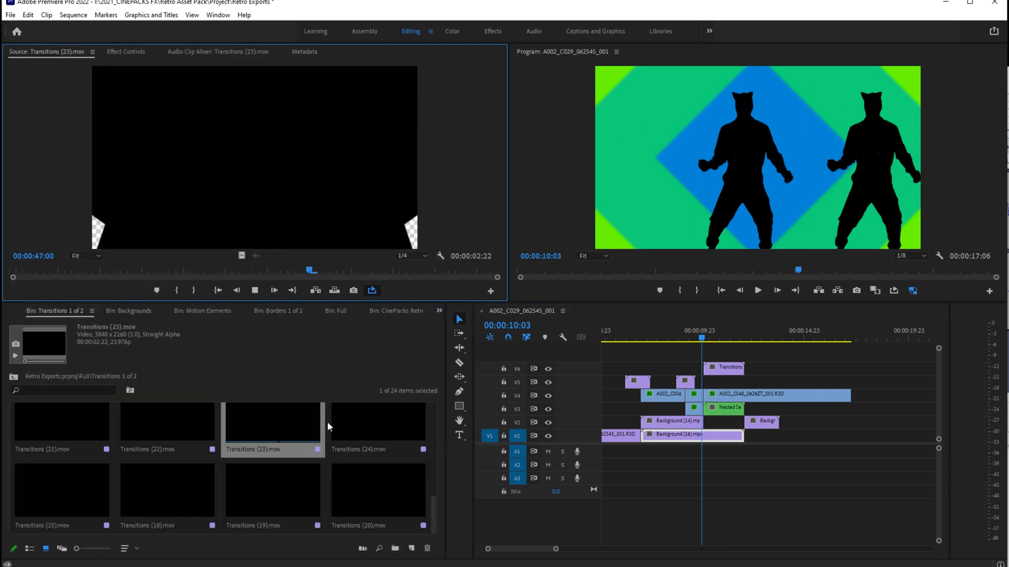
double_click(351, 425)
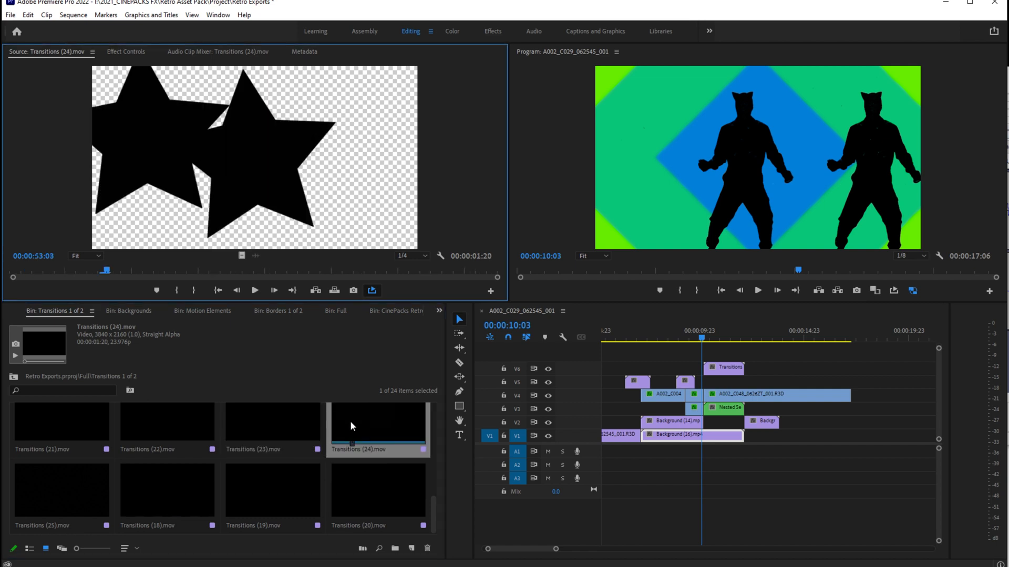
double_click(64, 417)
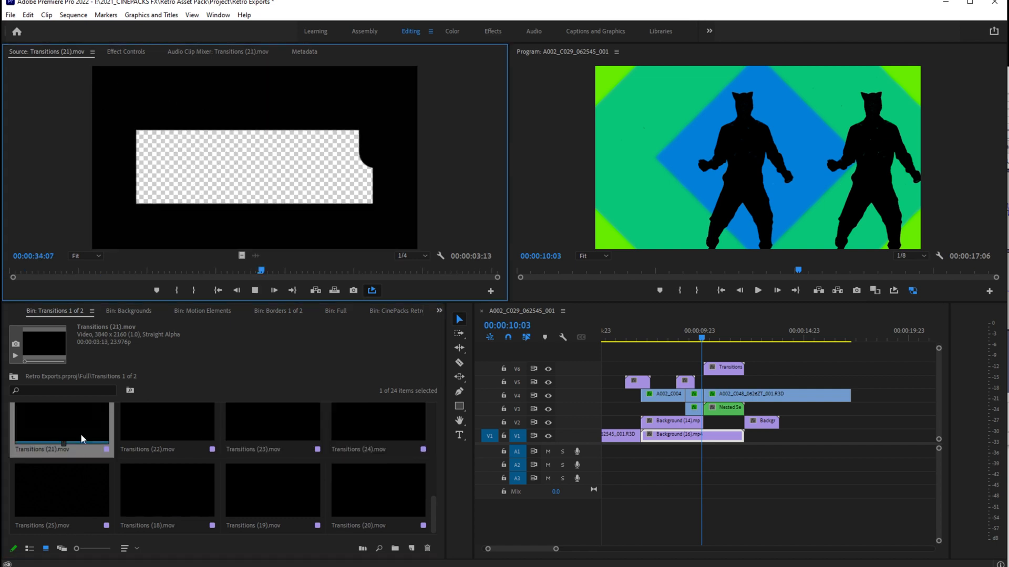
Step: Replace Transitions (6) on V6 with Transitions (21).mov and rate-stretch it to end with the nested sequence
scroll(80, 433, up, 1)
drag(62, 494, 703, 368)
key(r)
drag(772, 367, 744, 368)
click(697, 338)
key(space)
key(space)
Step: Scale the Transitions (21) clip to frame size and play the section
key(v)
right_click(720, 366)
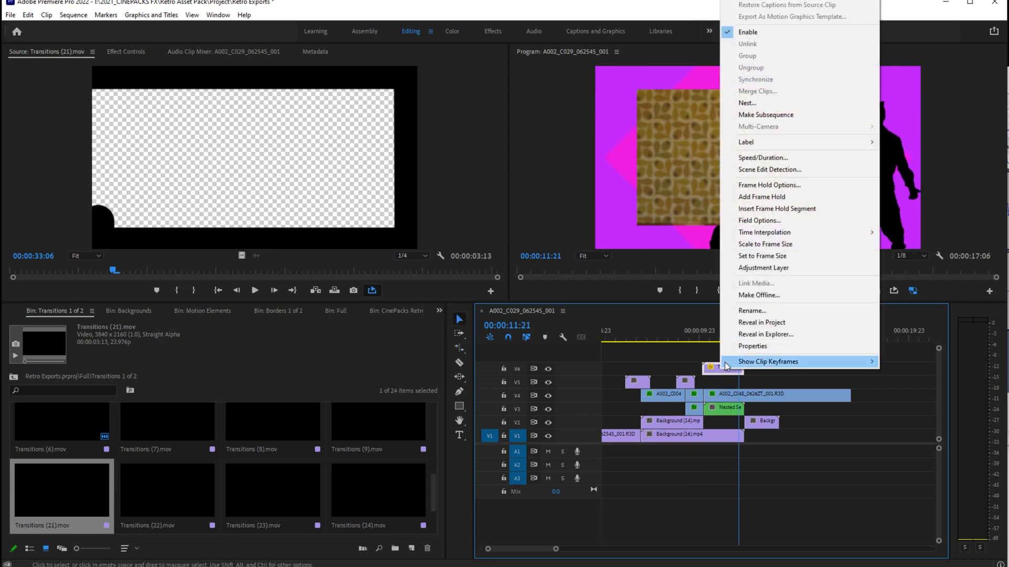
click(777, 241)
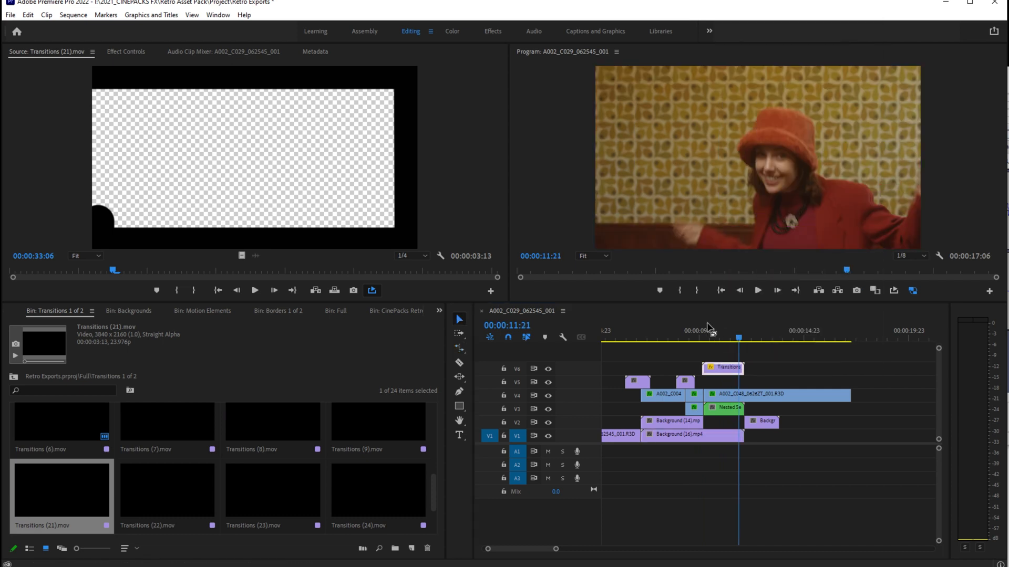
click(705, 326)
key(space)
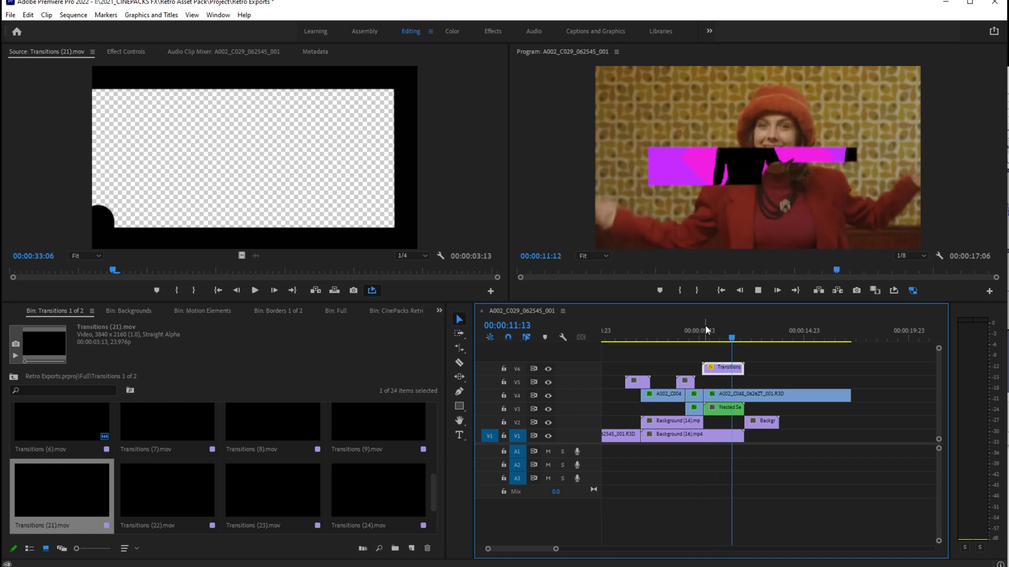
key(space)
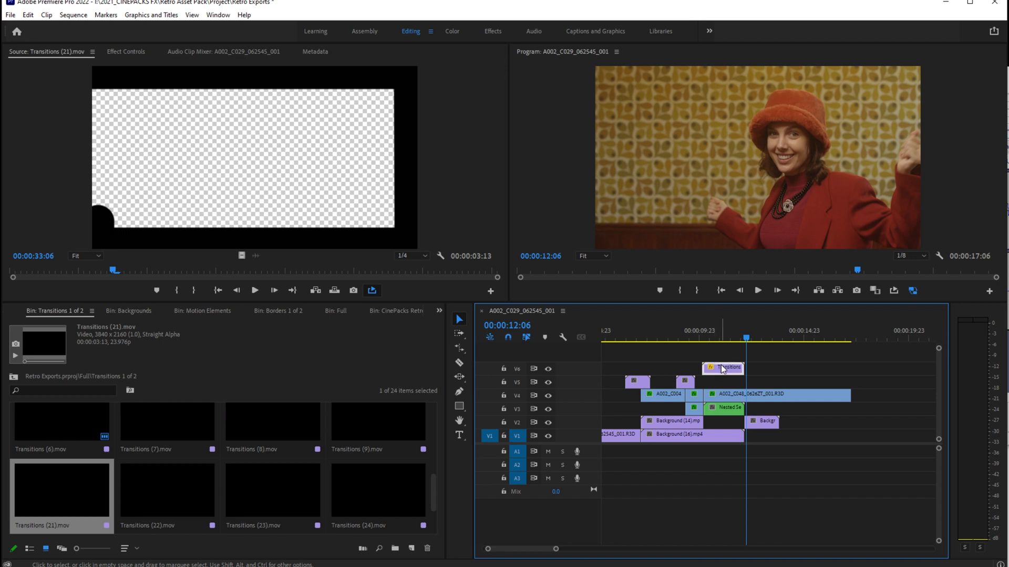
Step: Delete the Transitions (21) clip from V6 and place Transitions (13).mov on V5, ending at about 00:00:12:06
scroll(63, 470, up, 3)
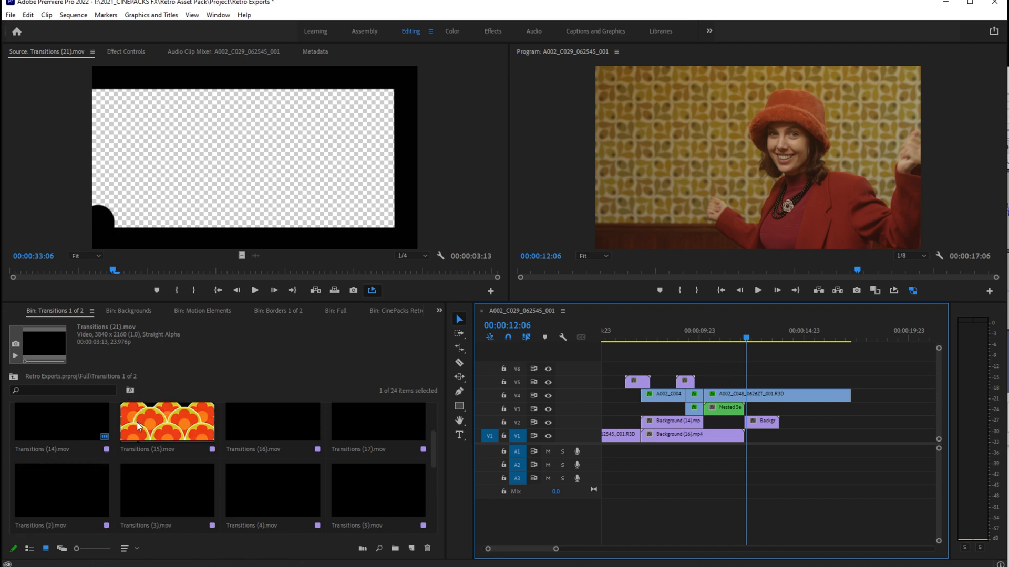
scroll(276, 450, up, 2)
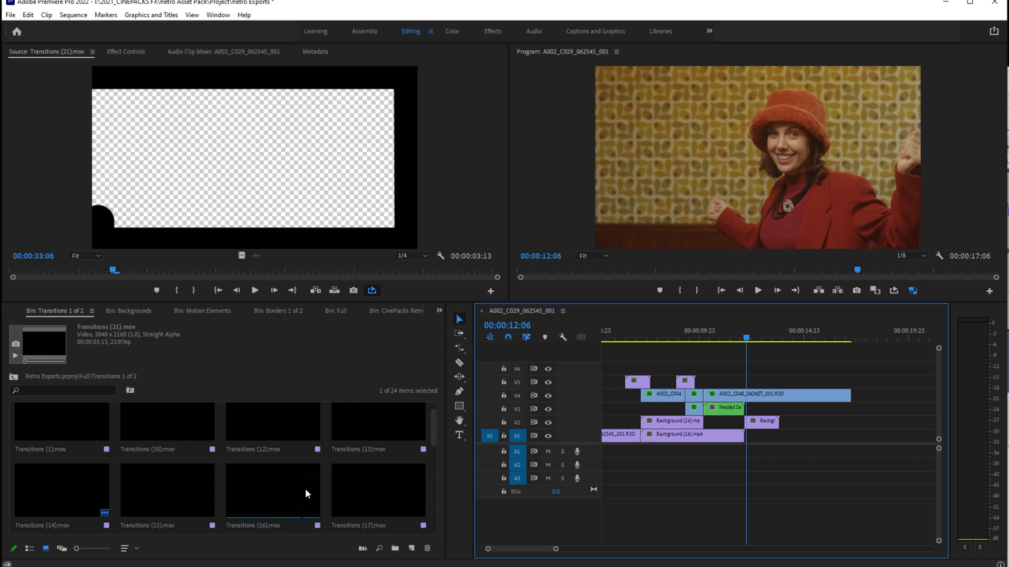
double_click(368, 491)
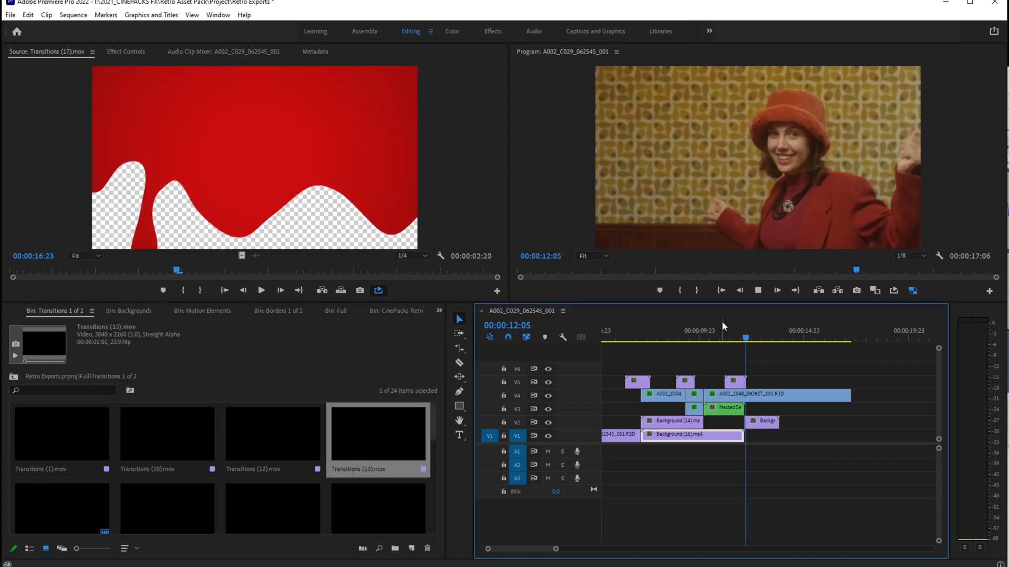
Step: Add Motion Elements (4).mov to V5 above the A002_C048 clip, starting at about 00:00:13:03, and play it
click(14, 377)
double_click(162, 437)
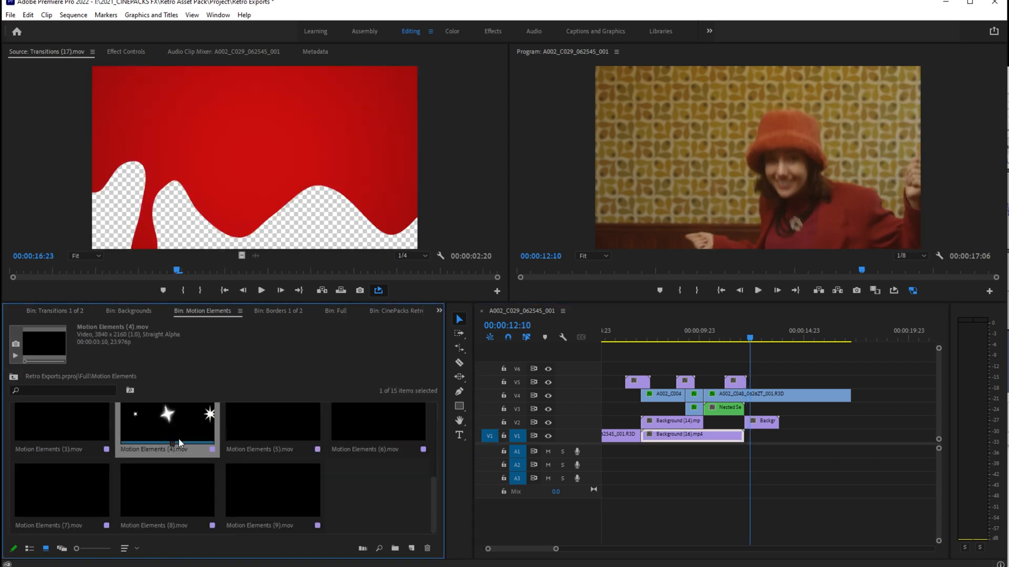
drag(248, 451, 807, 383)
key(space)
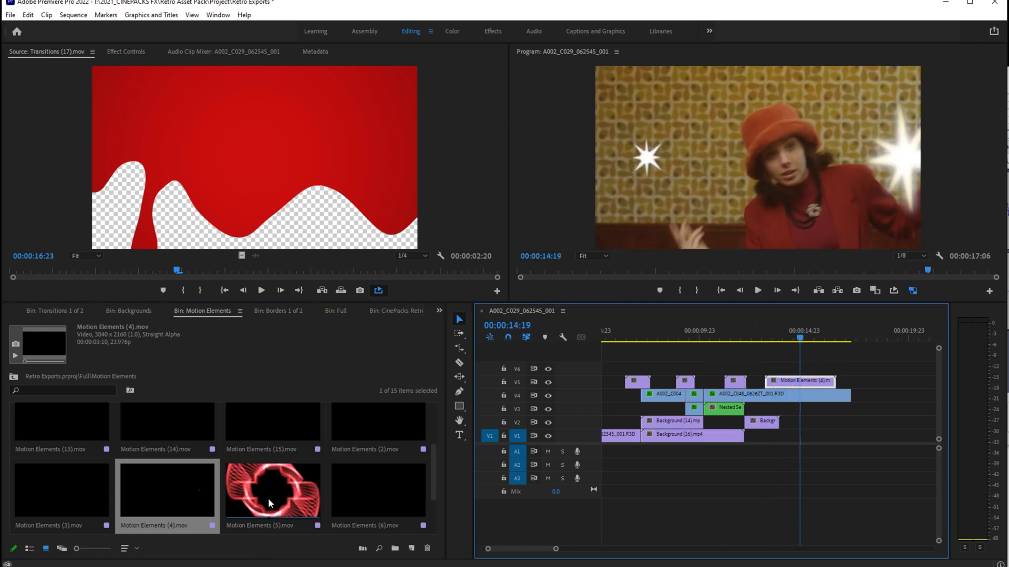
Step: Remove the Track Matte Key effect from the A002_C048 clip on V4
scroll(205, 480, up, 2)
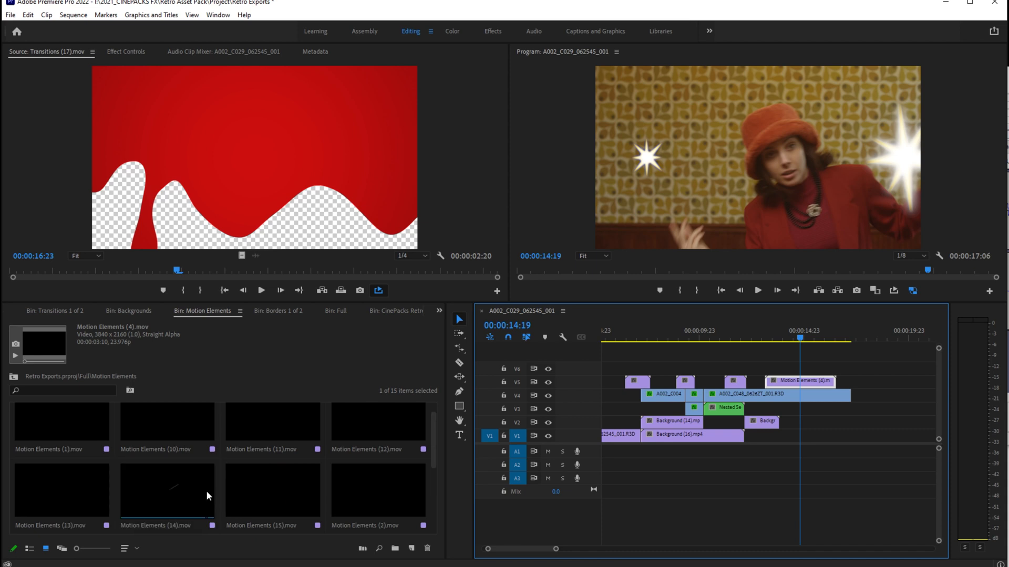
click(772, 394)
click(126, 51)
click(61, 252)
key(Delete)
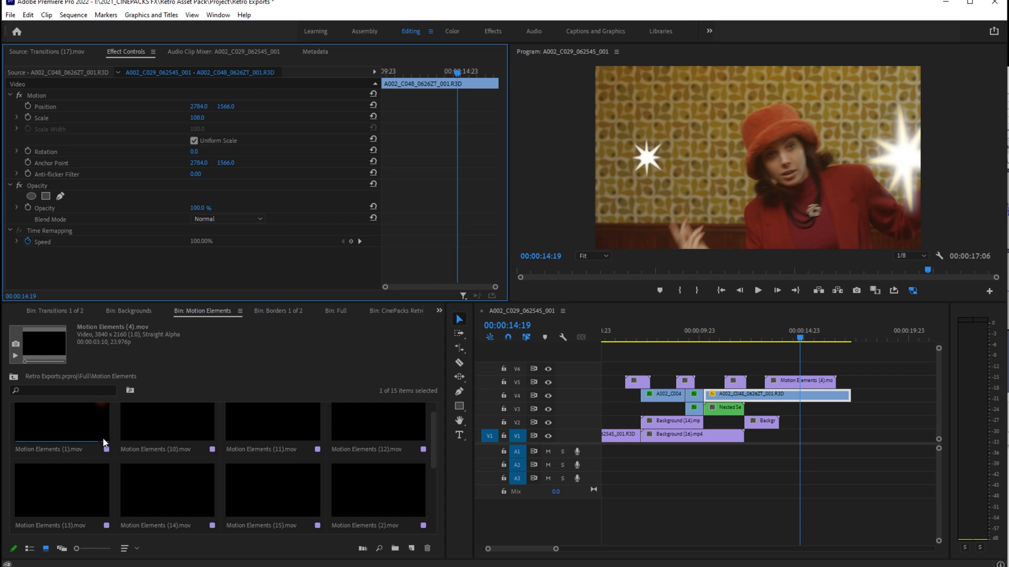
Step: Add Motion Elements (1).mov to V6 at about 00:00:12:06 and scale it to frame size
drag(76, 421, 751, 369)
click(751, 337)
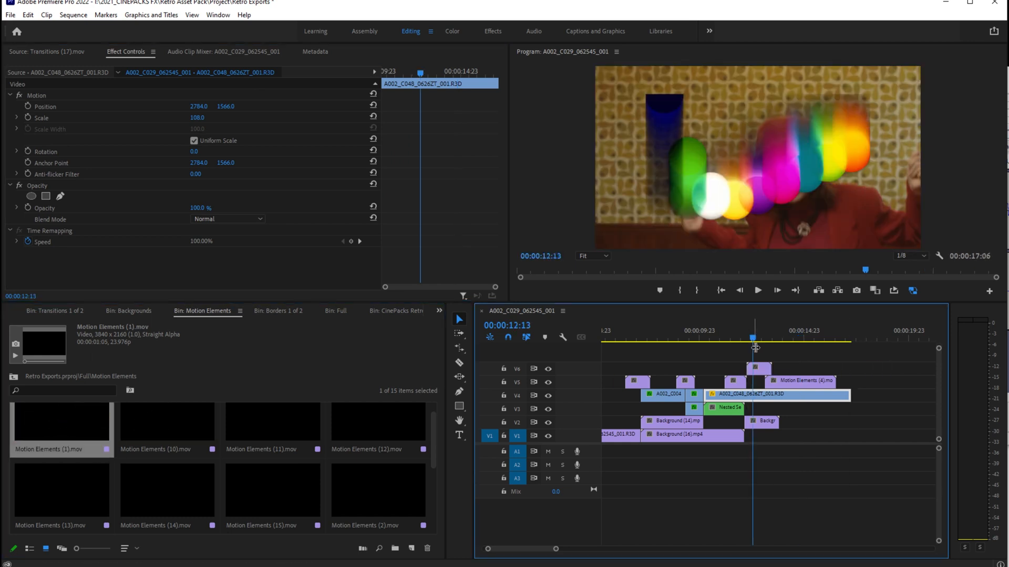
right_click(756, 368)
click(818, 248)
key(space)
key(space)
Step: Extend the end of the A002_C048 clip on V4 to about 00:00:22:18
drag(849, 396, 939, 399)
scroll(190, 494, down, 1)
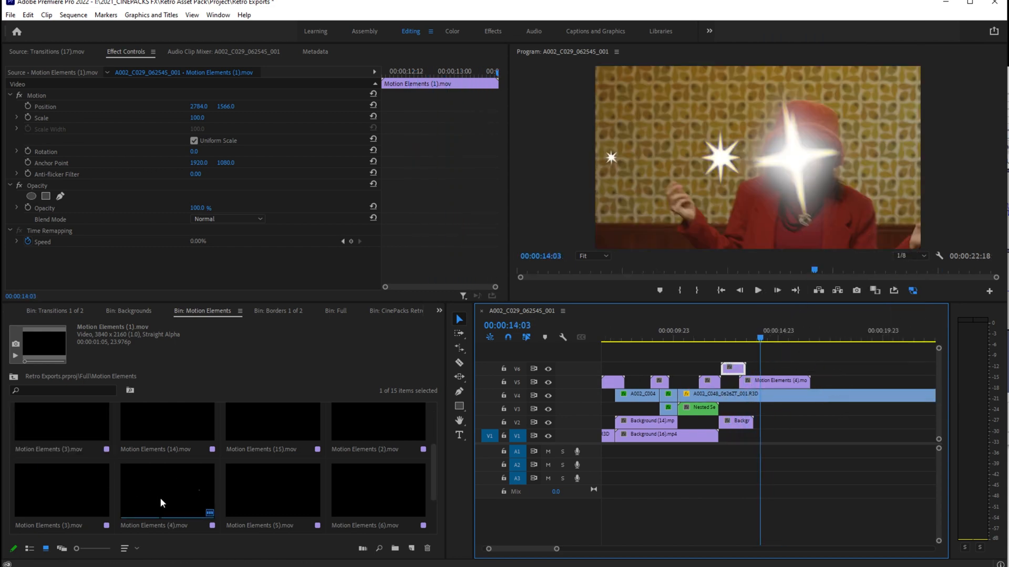
Step: Add Motion Elements (6).mov to V5 above the A002_C048 clip at about 00:00:17:08 and scrub through it
scroll(159, 497, down, 1)
drag(377, 421, 831, 384)
click(830, 339)
drag(830, 339, 840, 339)
Step: Preview Motion Elements (7), (8) and (9), and add Motion Elements (9).mov to V5 at about 00:00:18:00
click(47, 501)
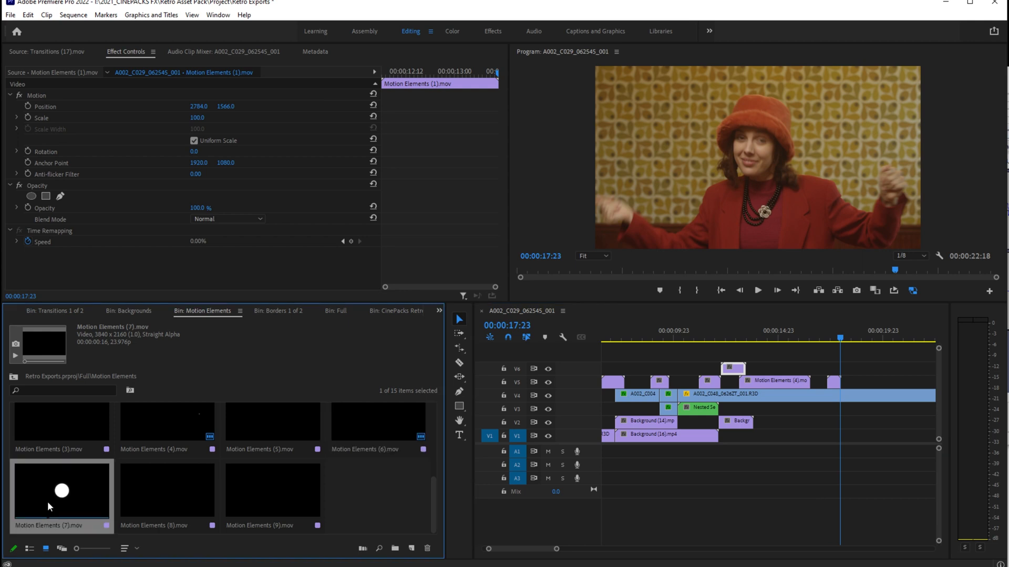
double_click(47, 501)
double_click(129, 486)
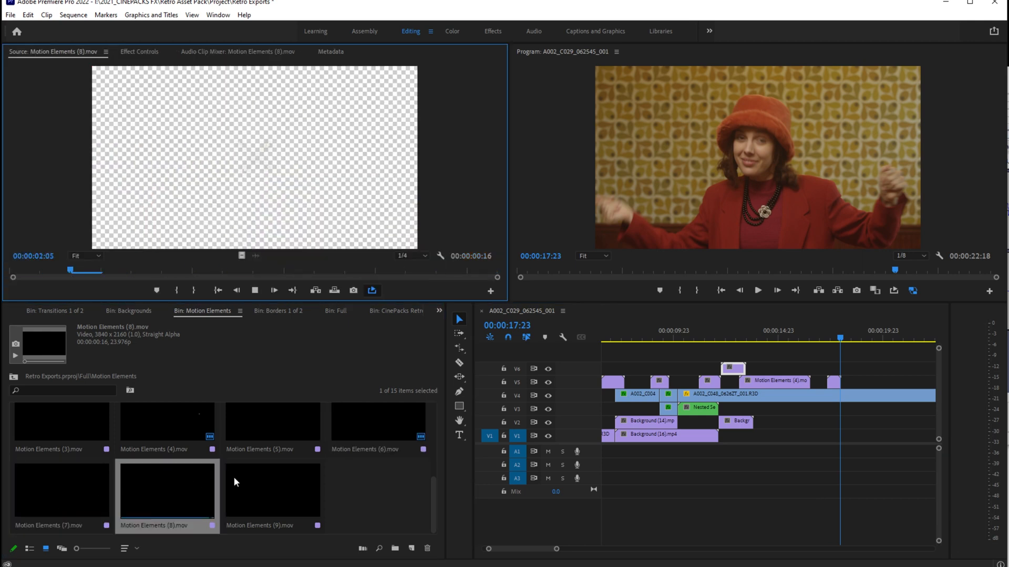
double_click(270, 484)
drag(270, 489, 841, 382)
click(851, 339)
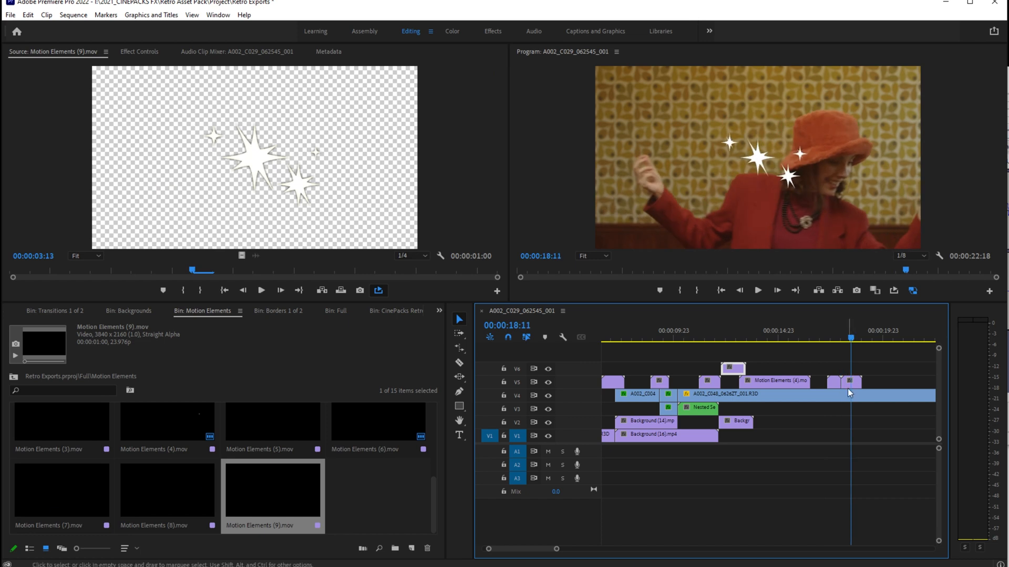
Step: Scale the Motion Elements (9) clip on V5 to 256 and play that section
click(139, 51)
drag(197, 118, 278, 118)
key(space)
drag(853, 337, 840, 336)
key(space)
click(848, 338)
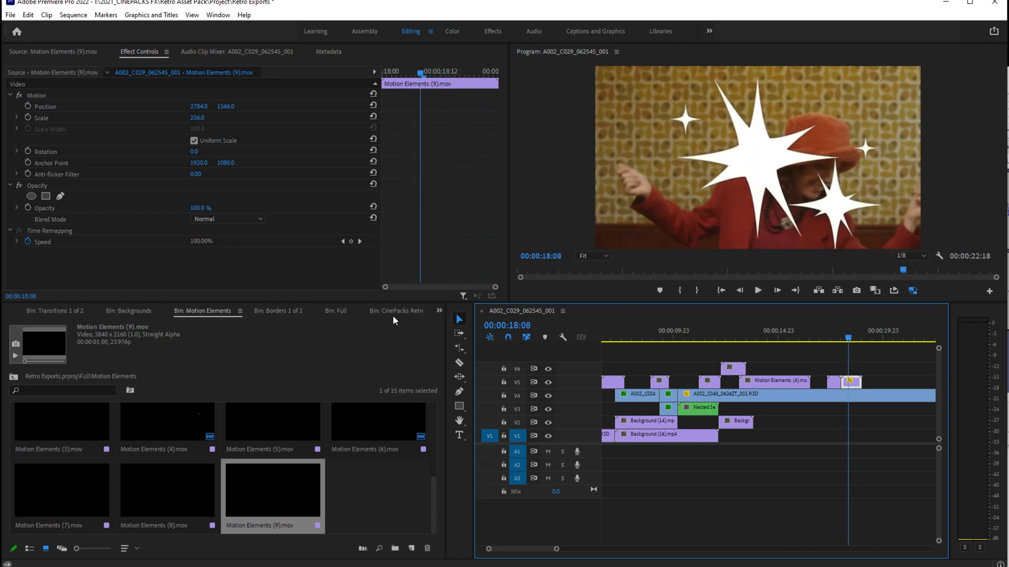
Step: Find the Tint effect and apply it to the Motion Elements (9) clip
click(440, 311)
click(457, 446)
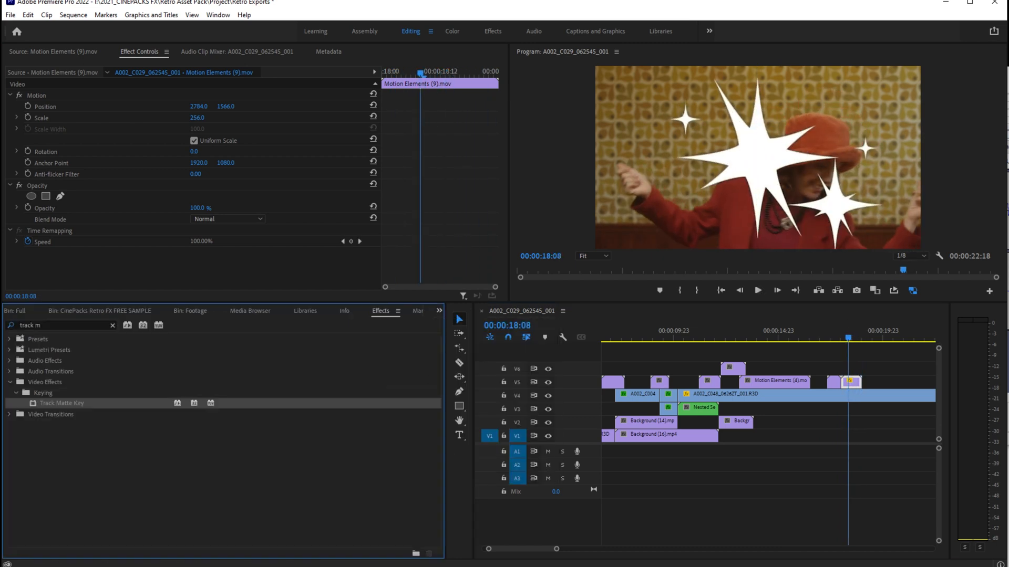
click(86, 325)
text(tint)
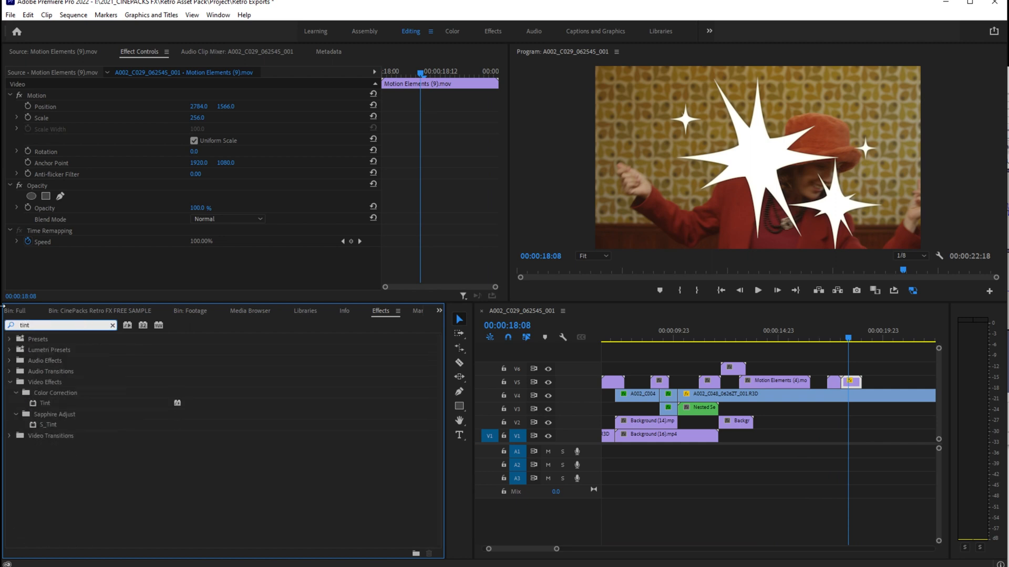
drag(45, 400, 155, 200)
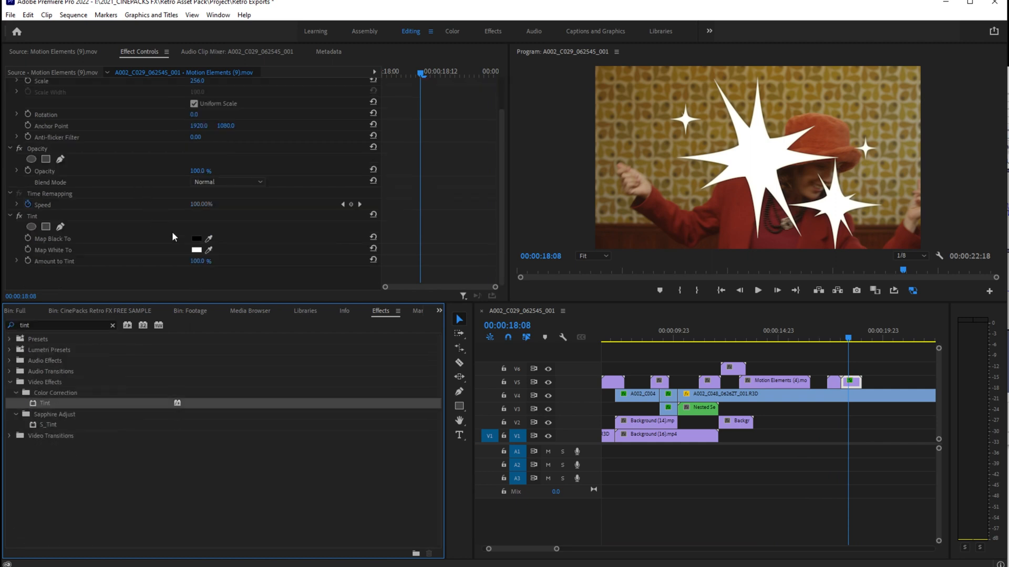
Step: Set the Tint effect's Map White To color to orange CB4109, sampled from the dancer's hat in the program image
click(197, 252)
drag(470, 237, 539, 353)
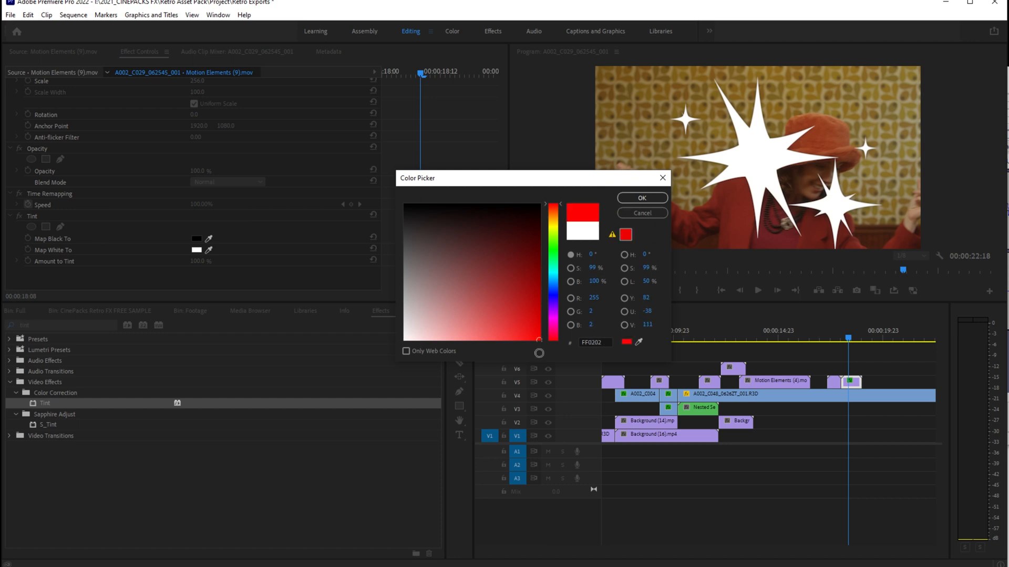
drag(558, 268, 559, 299)
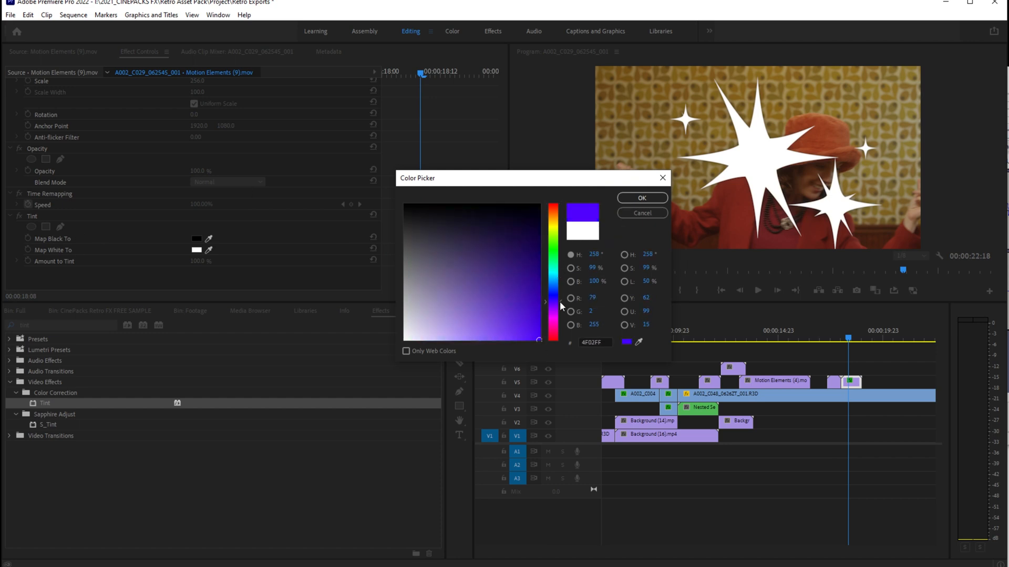
click(638, 342)
click(810, 156)
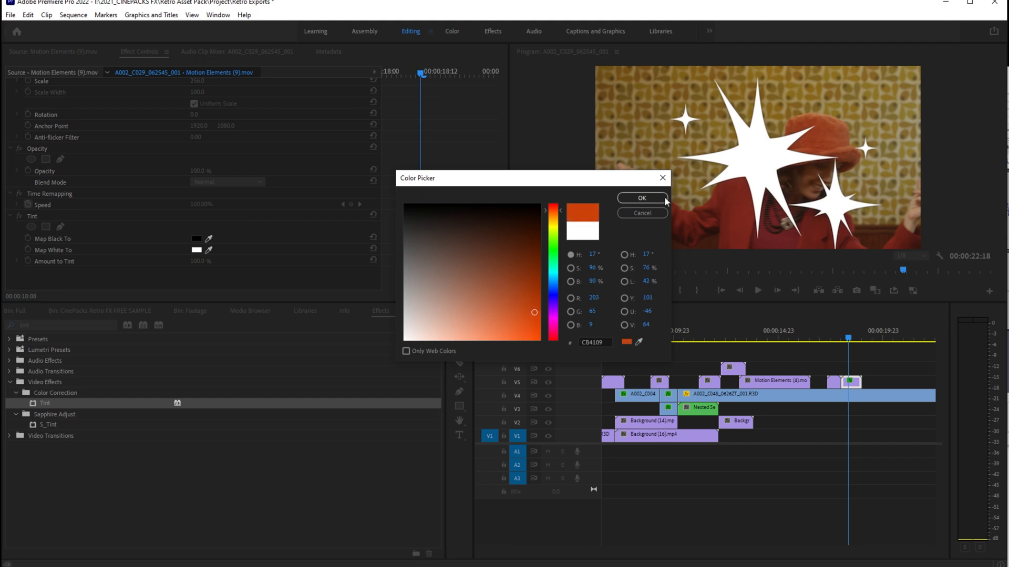
click(641, 198)
drag(823, 341, 849, 338)
Step: Apply the VR Glow effect to the Motion Elements (9) clip and set its Luma Threshold to 0.00
drag(58, 326, 21, 325)
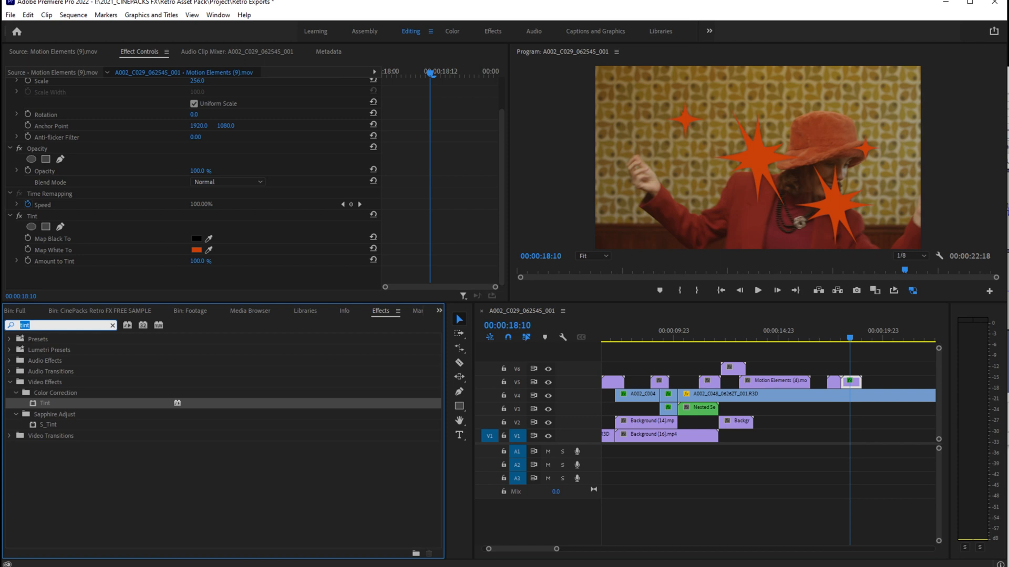
text(vr glow)
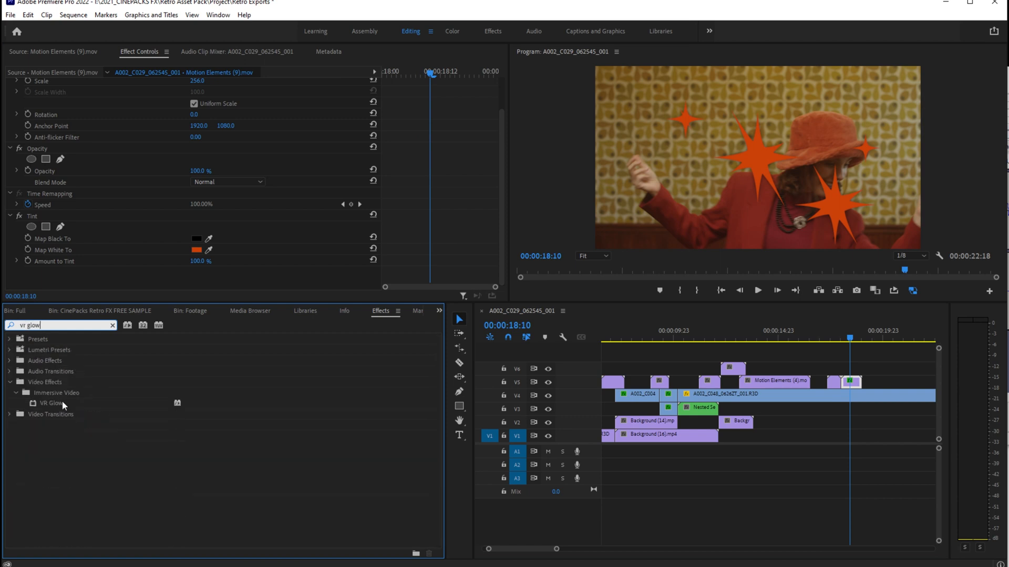
double_click(62, 402)
scroll(95, 198, down, 3)
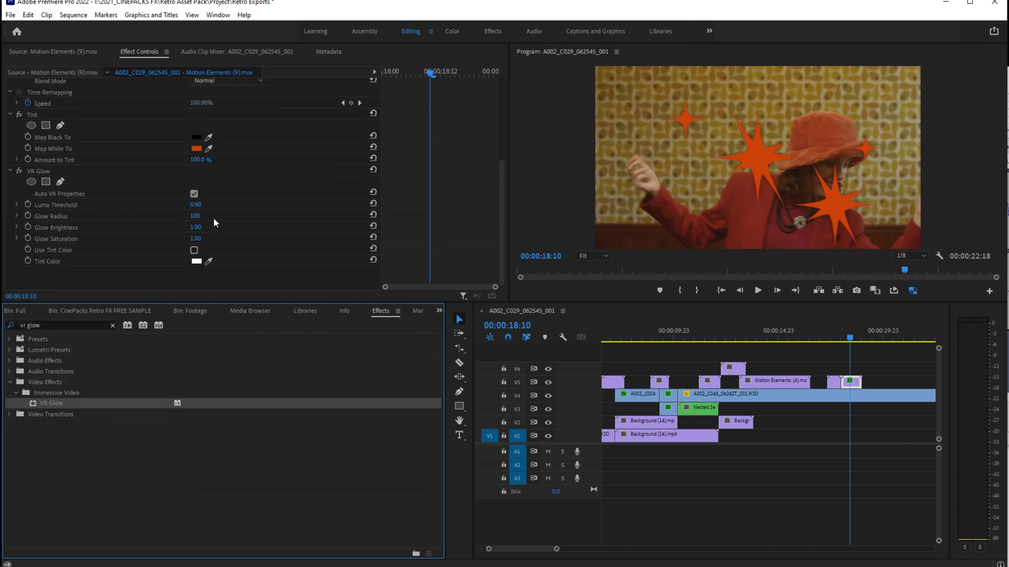
drag(196, 205, 173, 206)
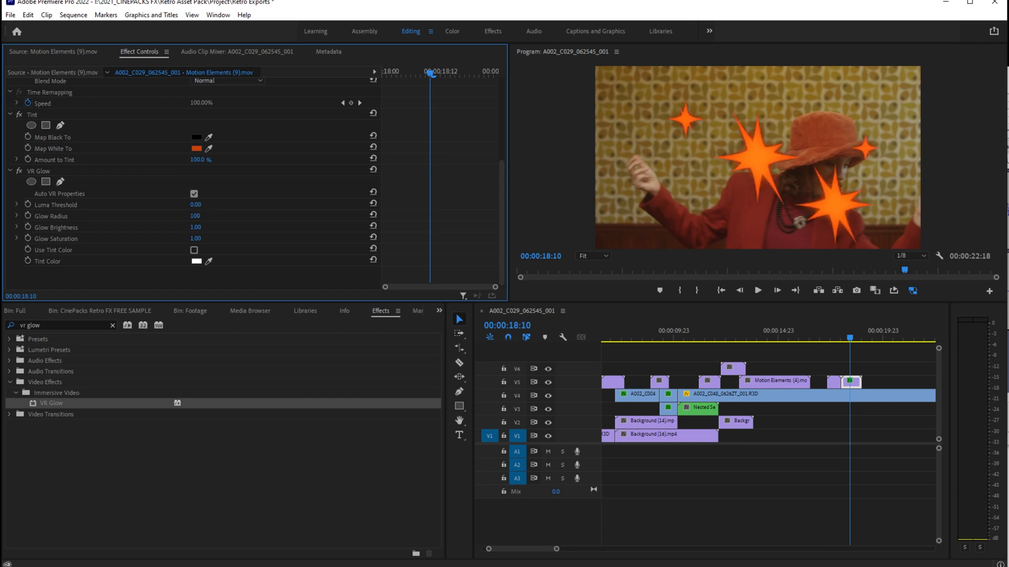
Step: Keep the VR Glow radius at 100, set Glow Brightness to 2.40, and play the stars
mouse_move(195, 215)
mouse_down()
mouse_move(157, 215)
mouse_move(241, 228)
mouse_move(201, 227)
mouse_up()
key(ctrl+z)
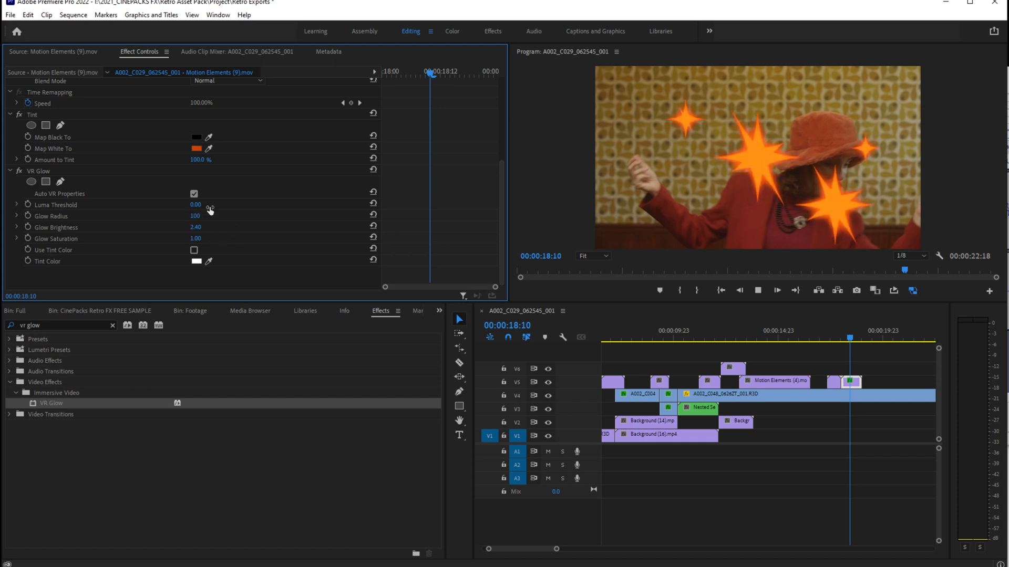
key(space)
key(space)
drag(846, 339, 848, 340)
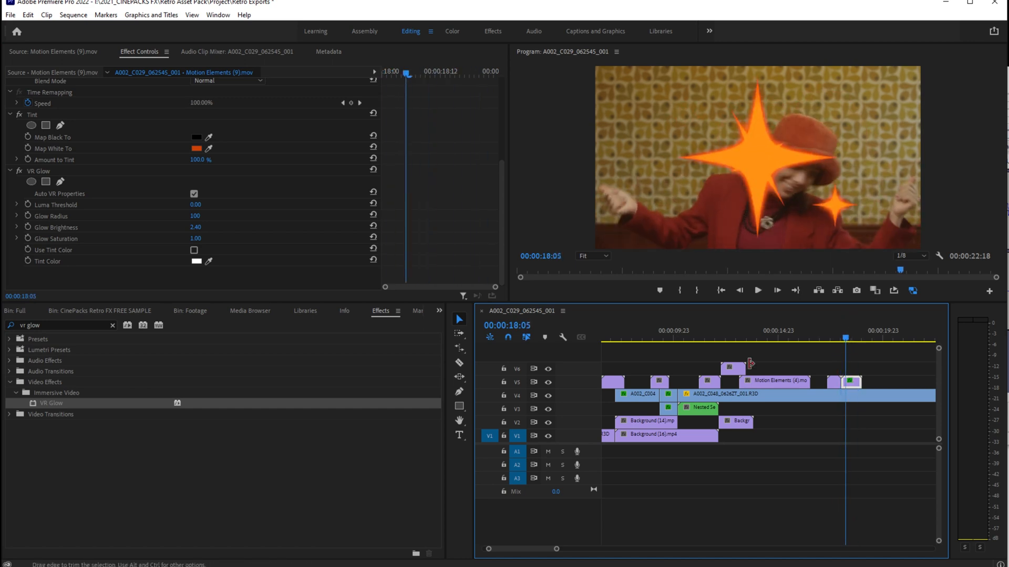
Step: Toggle VR Glow off and on for comparison, disable Tint on the Motion Elements (9) clip, and play it
click(18, 172)
click(19, 172)
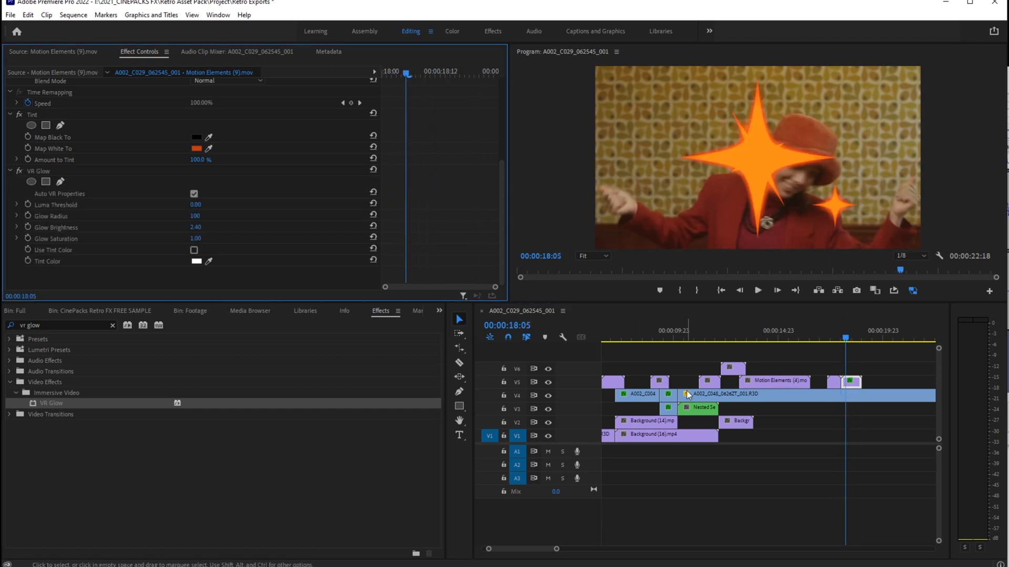
click(836, 382)
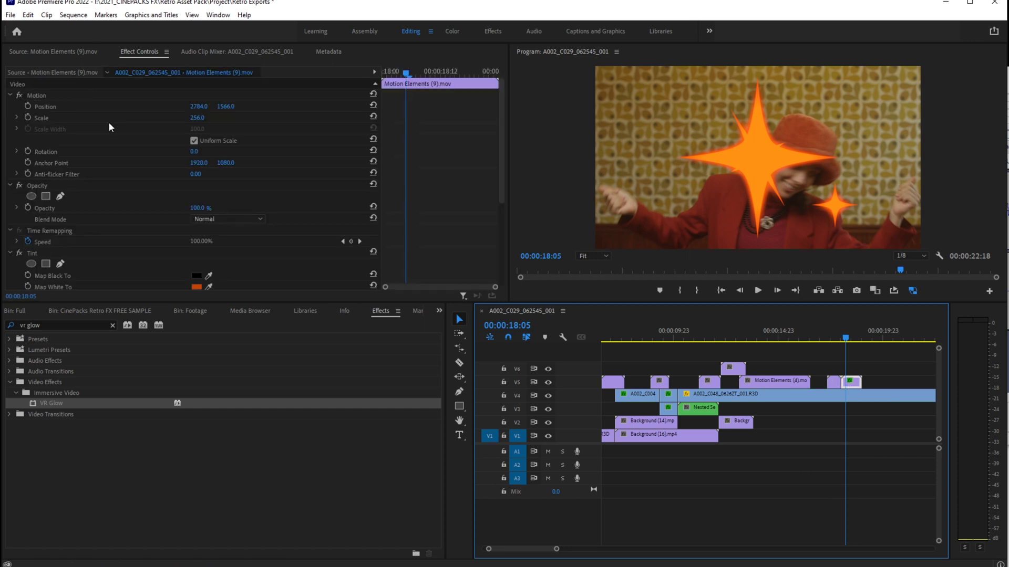
click(19, 251)
click(19, 251)
click(19, 251)
click(836, 335)
key(space)
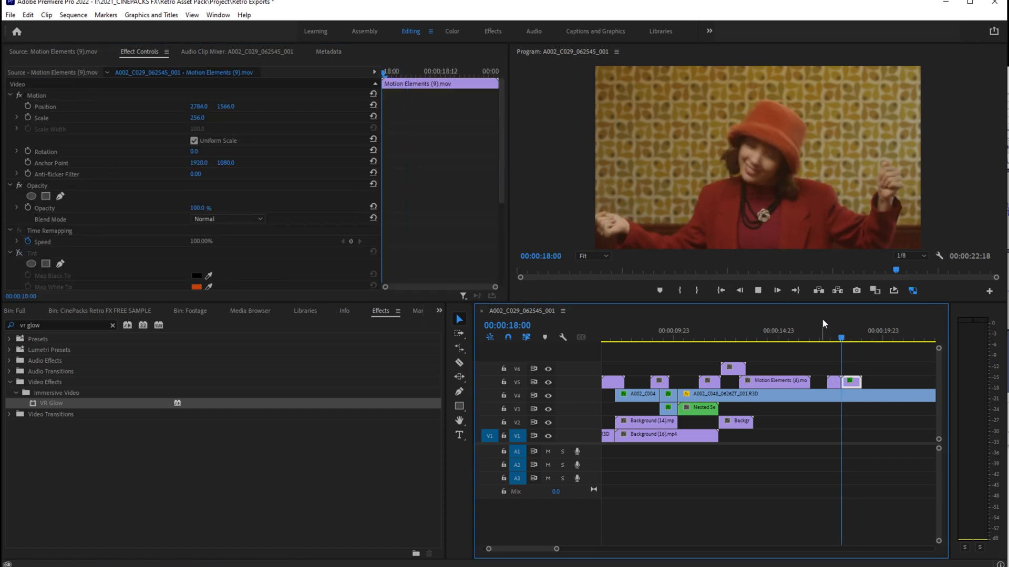
key(space)
Step: Reveal the Motion Elements (9) clip in the project and look through the Motion Elements bin
click(16, 310)
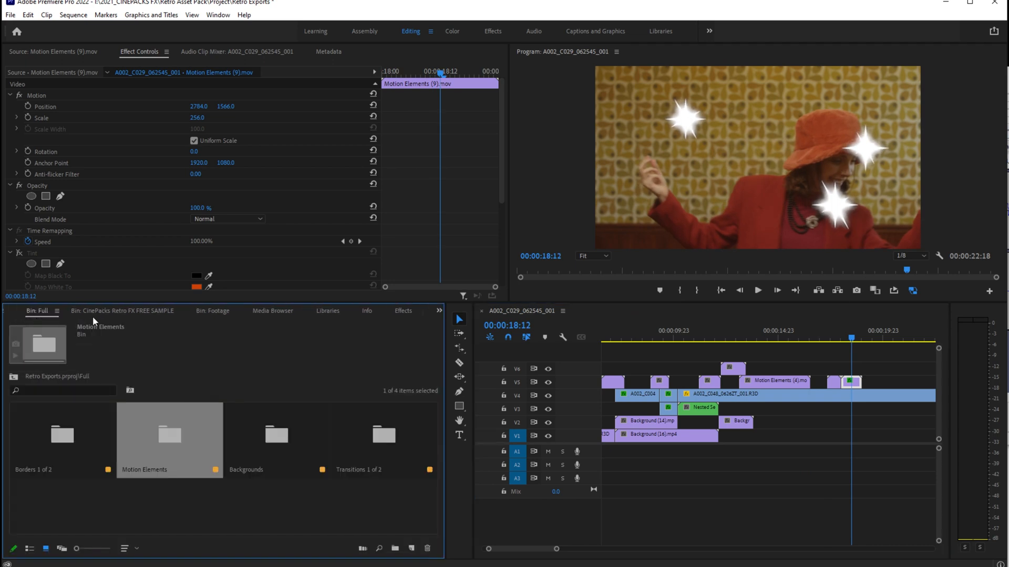
click(122, 310)
right_click(854, 388)
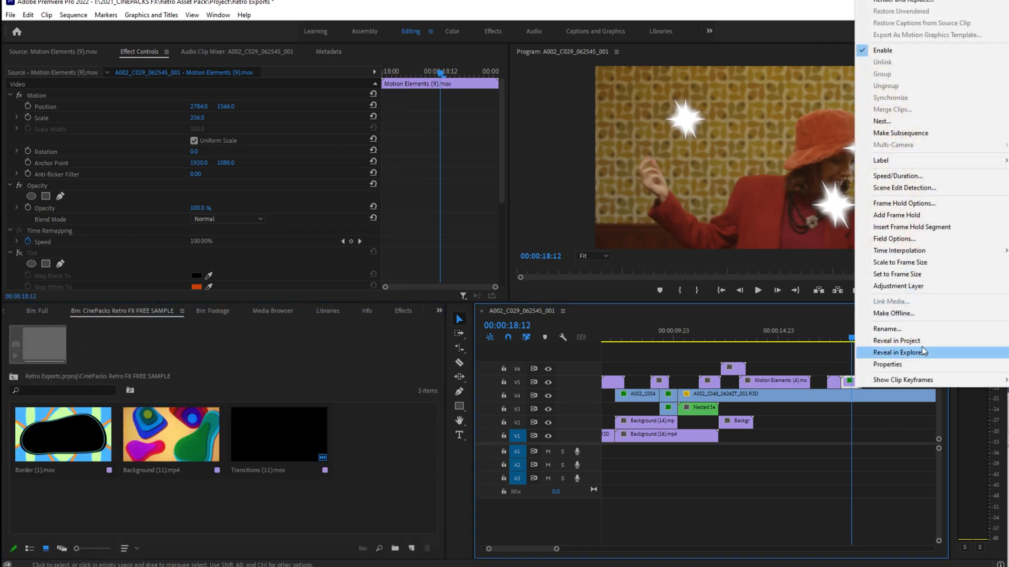
click(921, 346)
scroll(163, 489, up, 1)
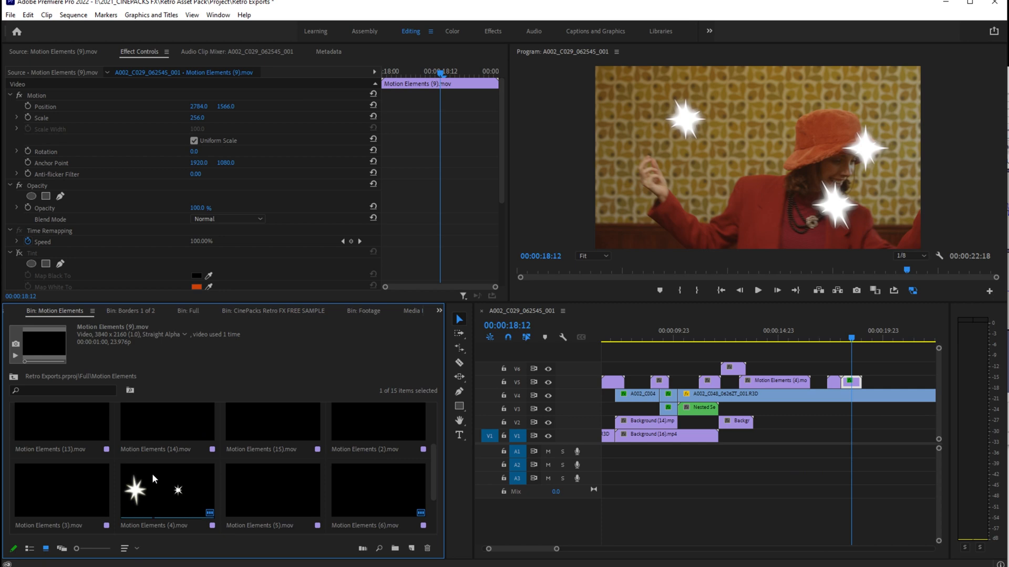
scroll(270, 444, up, 1)
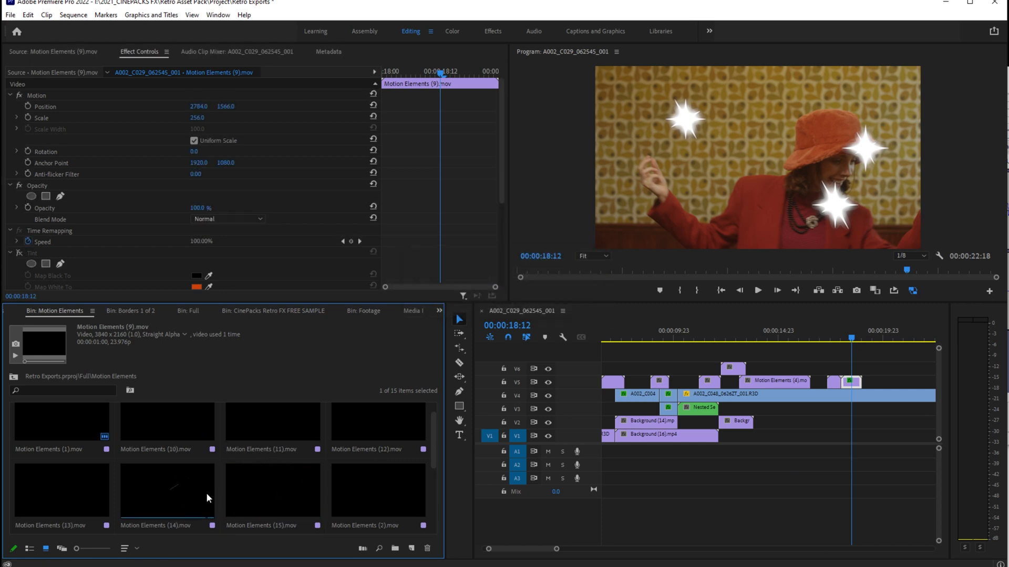
Step: Add Border (3).mov from the Borders 1 of 2 bin to V5 directly after Motion Elements (4), scale it to frame size, and play
click(14, 378)
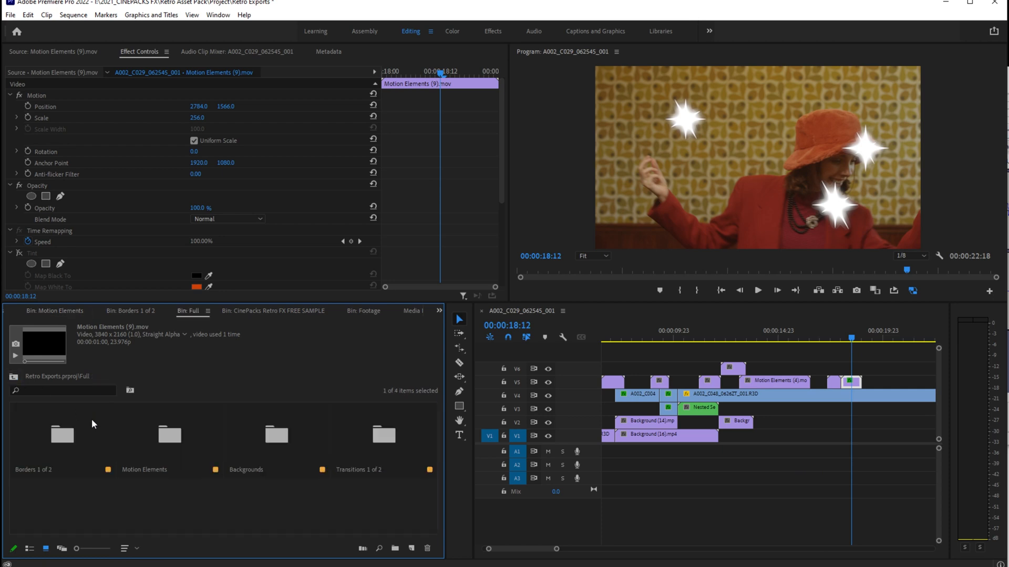
double_click(62, 430)
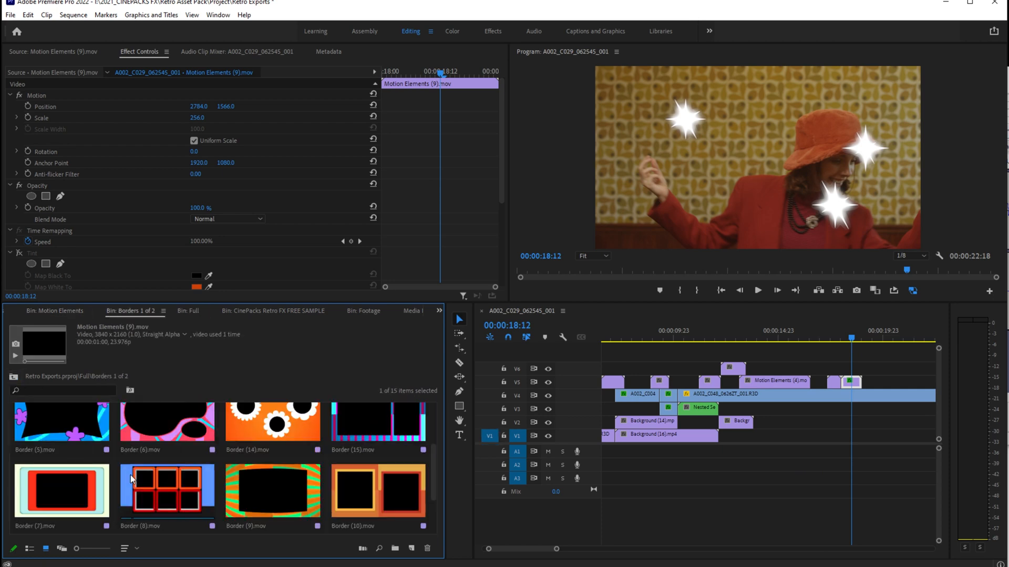
scroll(142, 469, up, 2)
drag(272, 434, 844, 386)
right_click(845, 386)
click(872, 256)
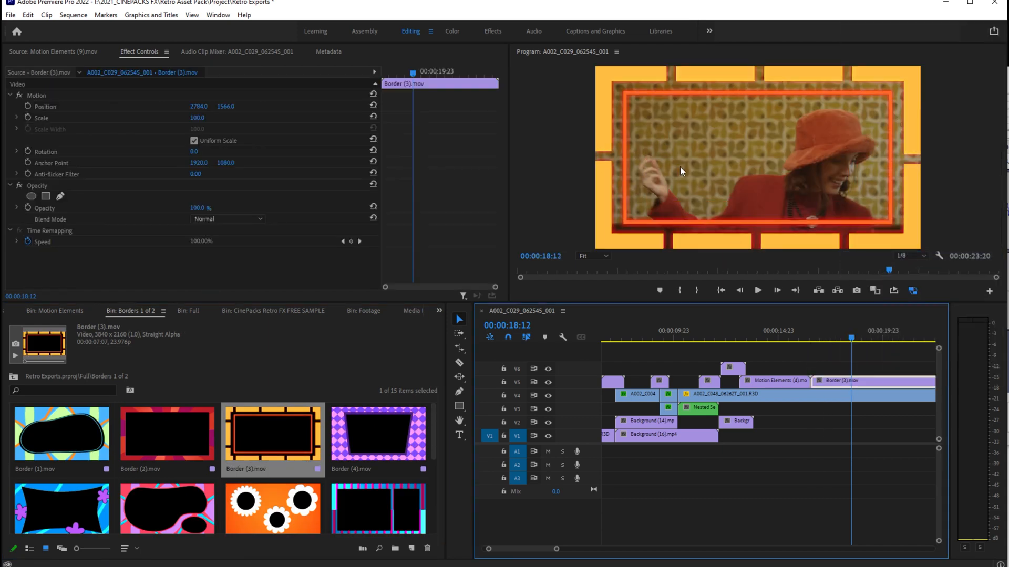
key(space)
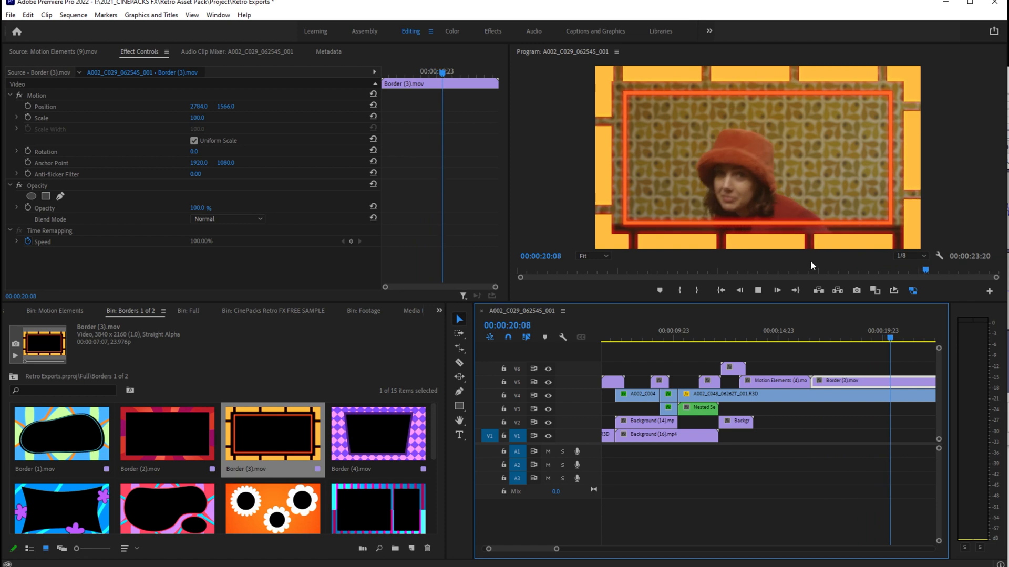
key(space)
Step: Split the A002_C048 clip on V4 where Border (3) starts and scale the second part to 82
click(835, 394)
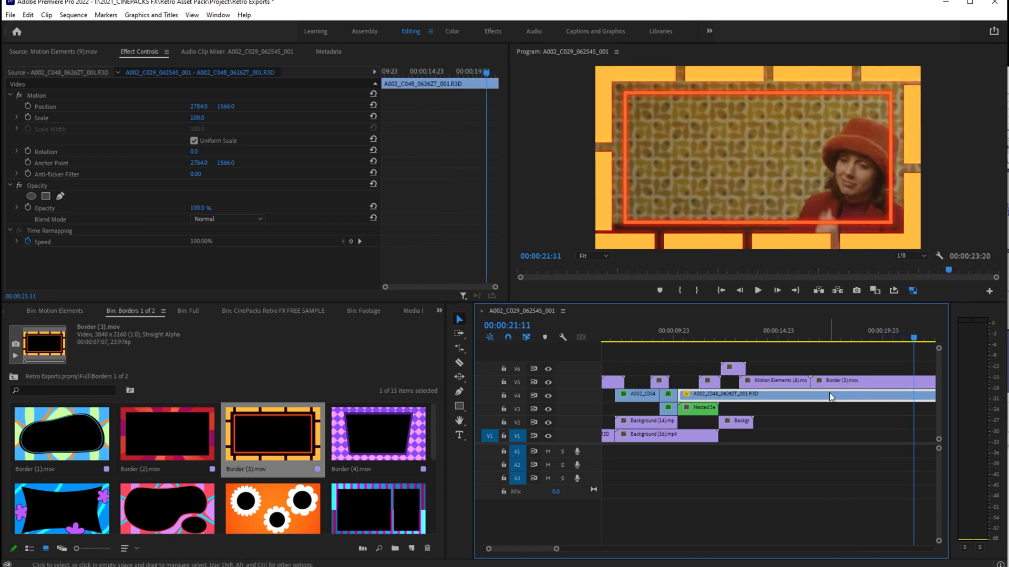
scroll(829, 394, down, 2)
key(c)
click(747, 396)
key(v)
click(794, 394)
mouse_move(195, 117)
mouse_down()
mouse_move(169, 117)
mouse_move(180, 117)
mouse_up()
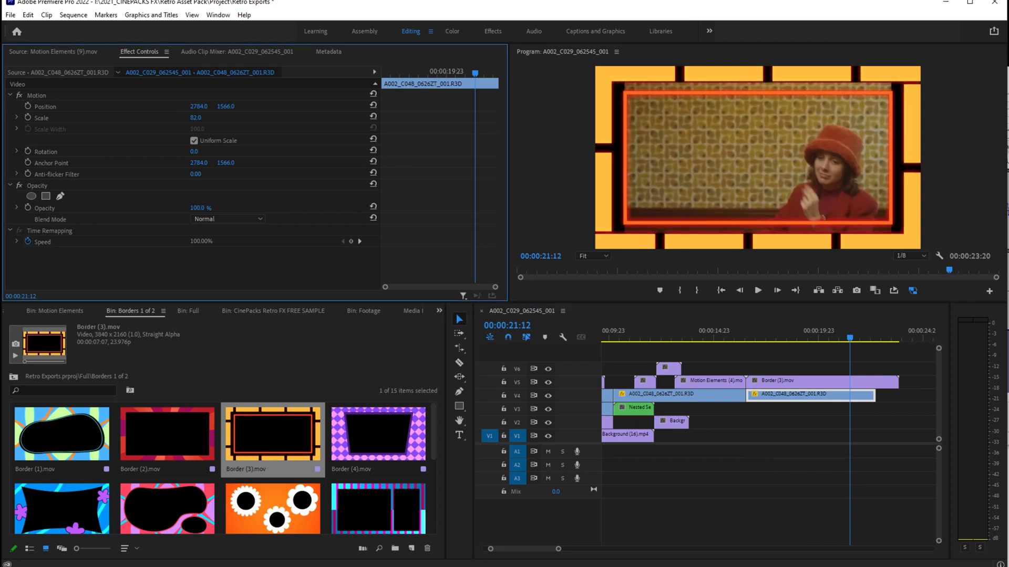
Step: Apply the Crop effect to the second A002_C048 clip beneath Border (3)
click(439, 316)
click(448, 450)
click(63, 325)
text(crop)
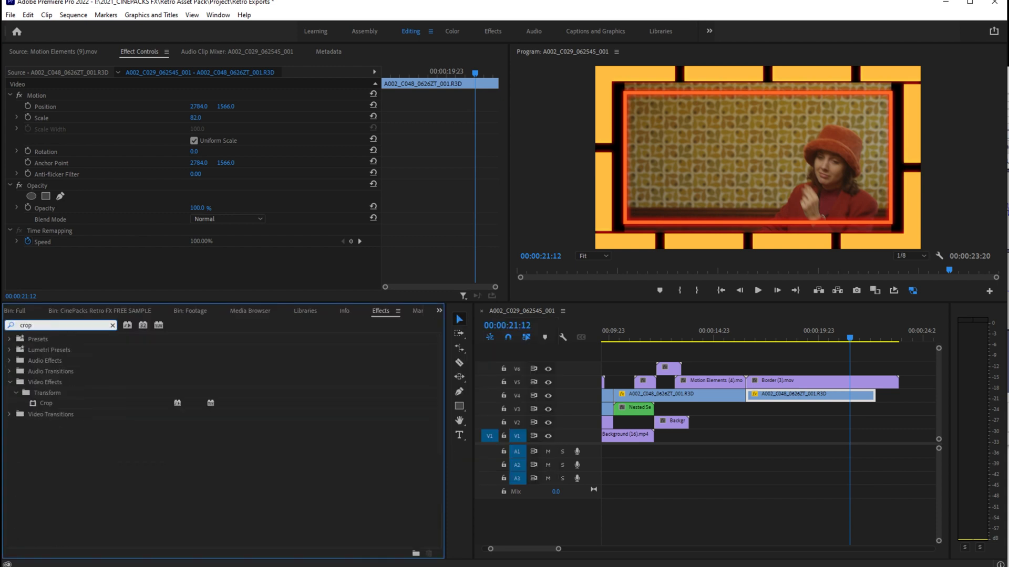
double_click(74, 403)
scroll(98, 219, down, 3)
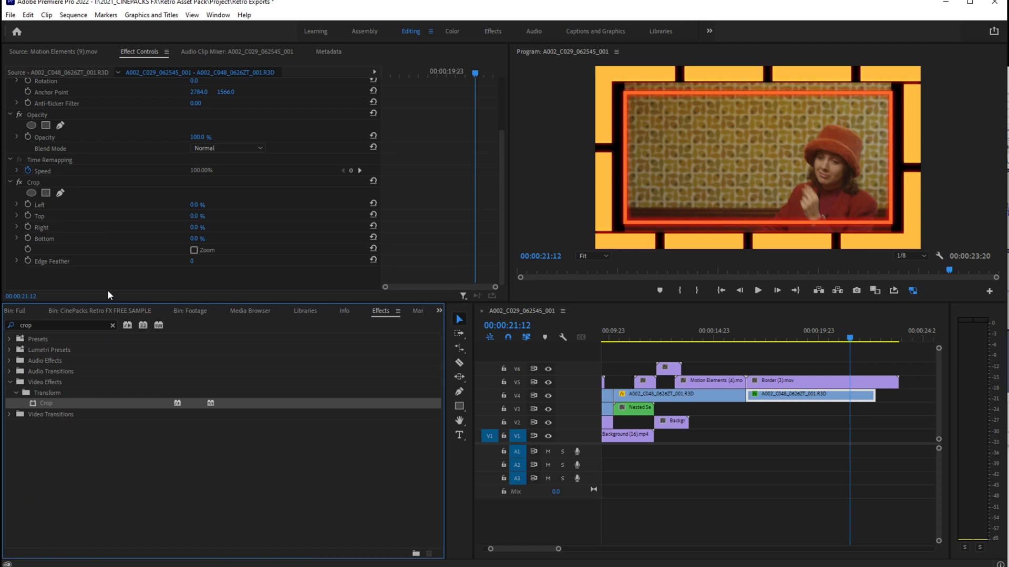
Step: Crop the second A002_C048 clip 7.3% at its top and 7.6% at its bottom to fit the border's inner frame, and play
click(49, 182)
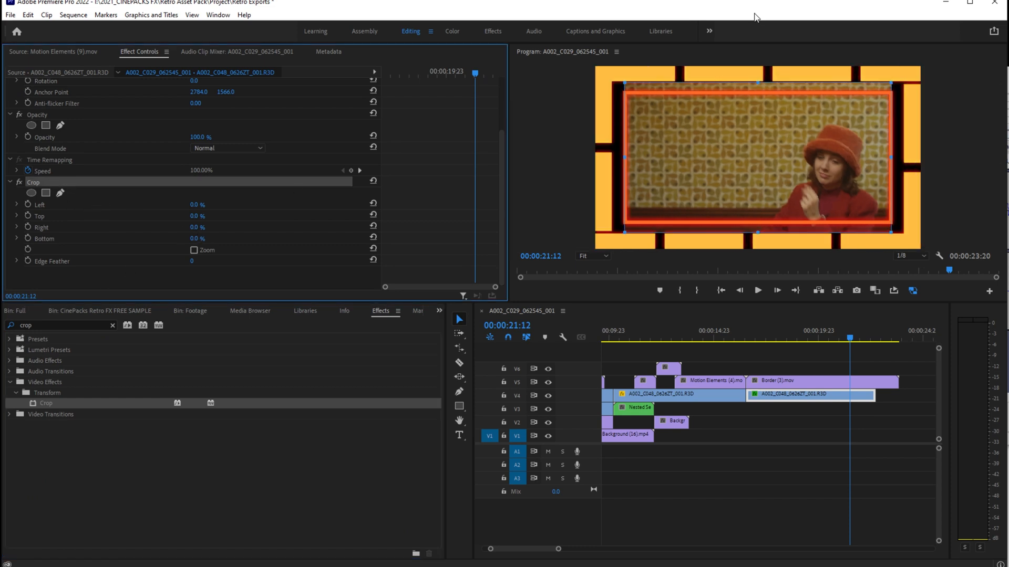
drag(759, 83, 763, 91)
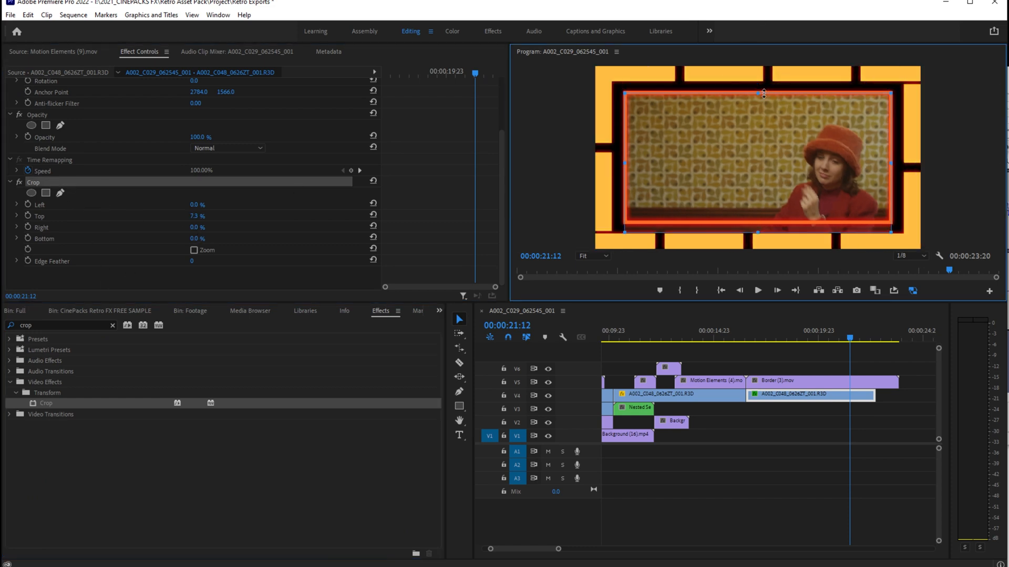
drag(756, 232, 756, 223)
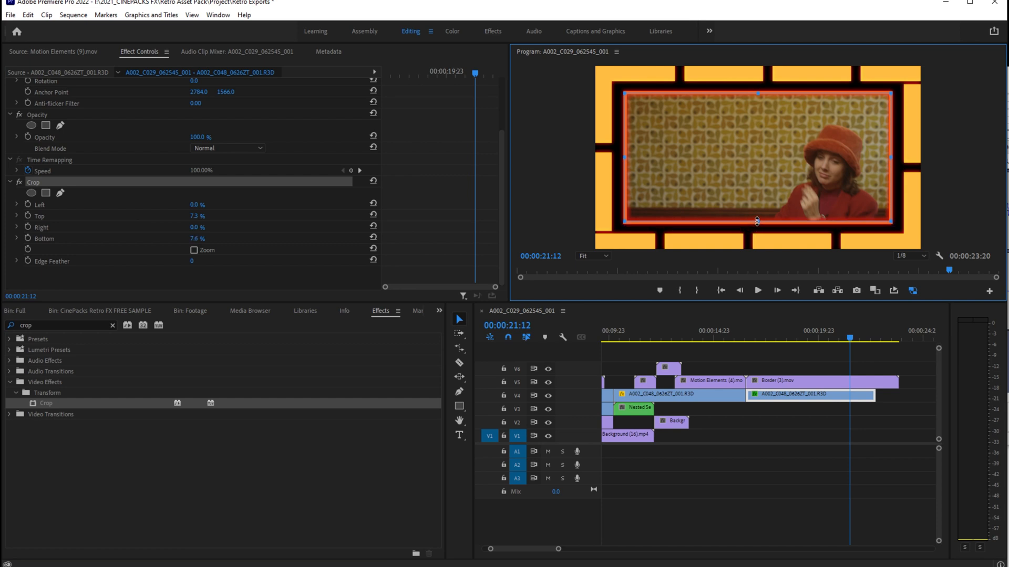
click(894, 369)
click(753, 325)
key(space)
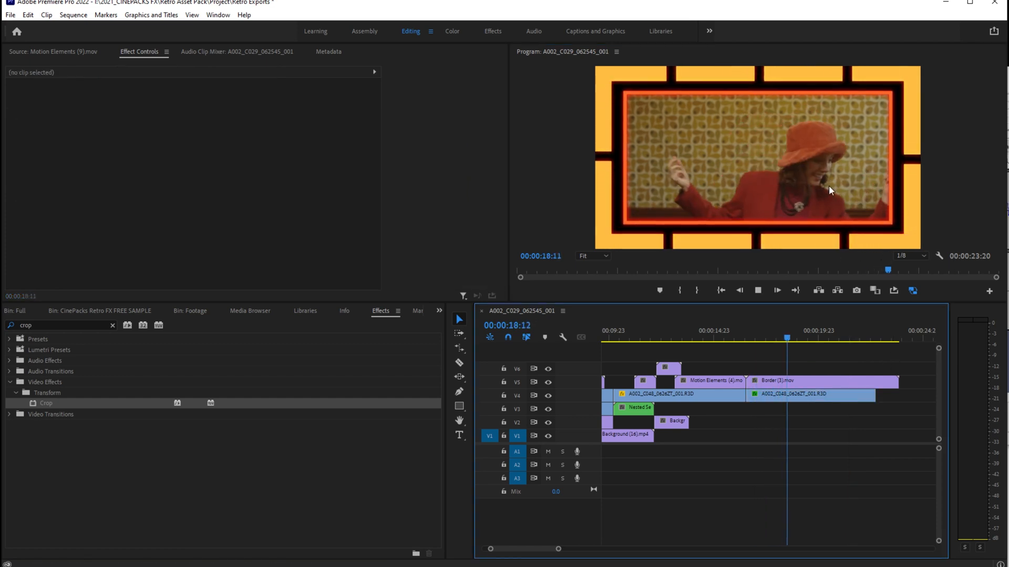
Step: Trim Border (3) to the end of its footage, and add Border (6).mov directly after it on V5, scaled to frame size
drag(899, 383, 878, 382)
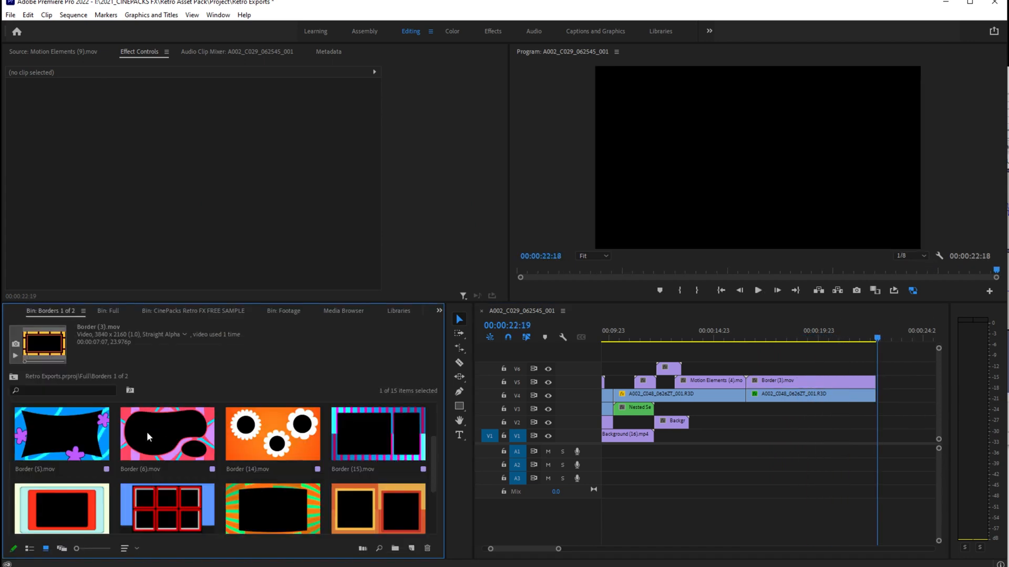
drag(147, 436, 879, 386)
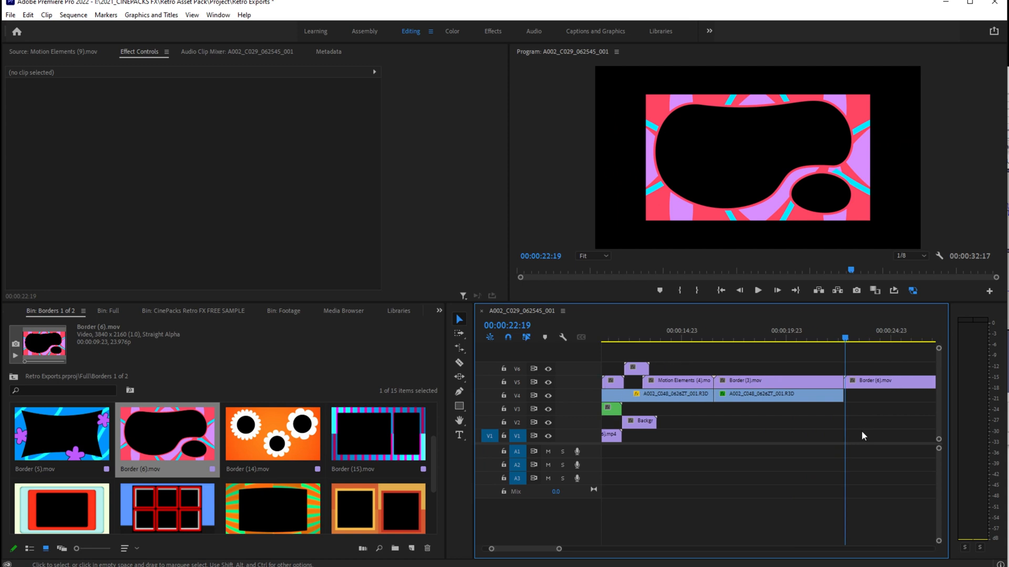
scroll(862, 435, right, 3)
right_click(811, 382)
click(862, 256)
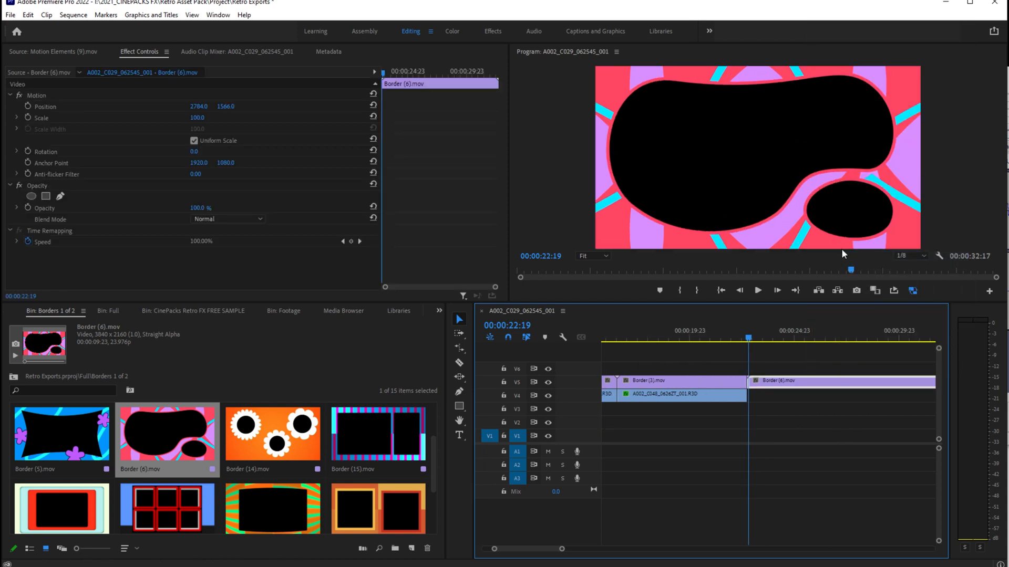
Step: Add the A002_C049 footage to V4 beneath Border (6), scaling it to 39.7 and positioning it at 4097.9, 2374.3 behind the small oval opening
double_click(169, 507)
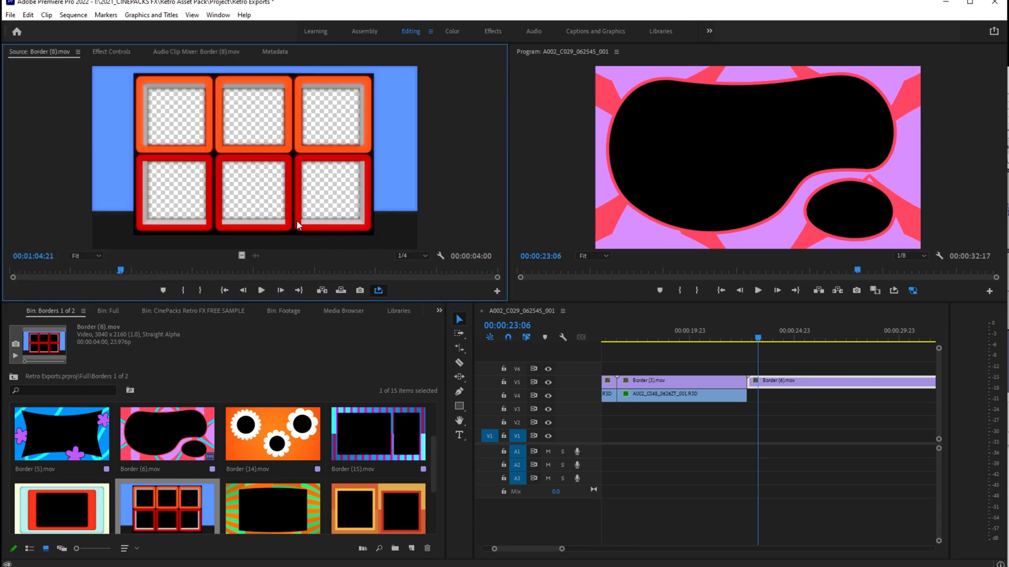
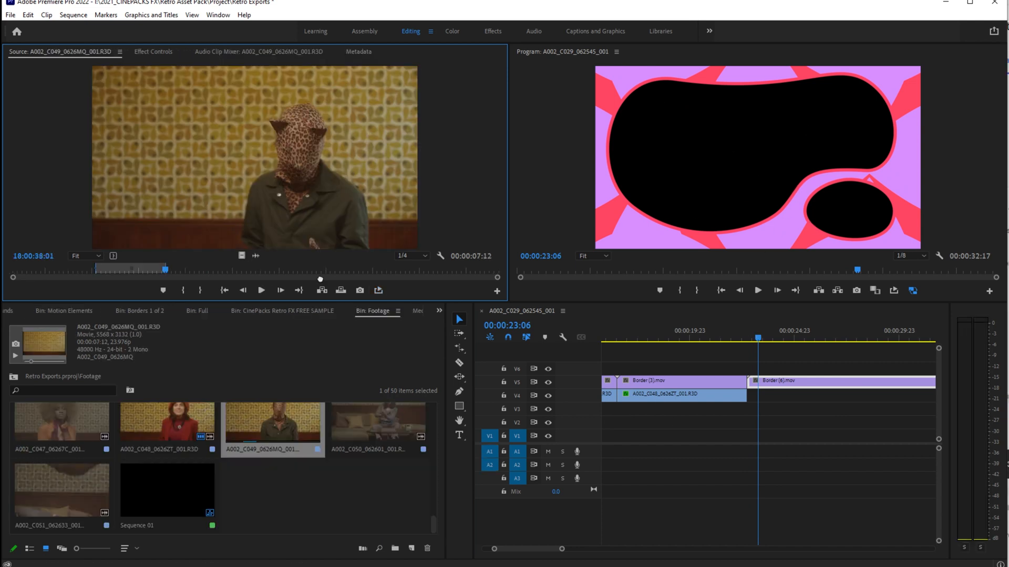
drag(249, 256, 752, 399)
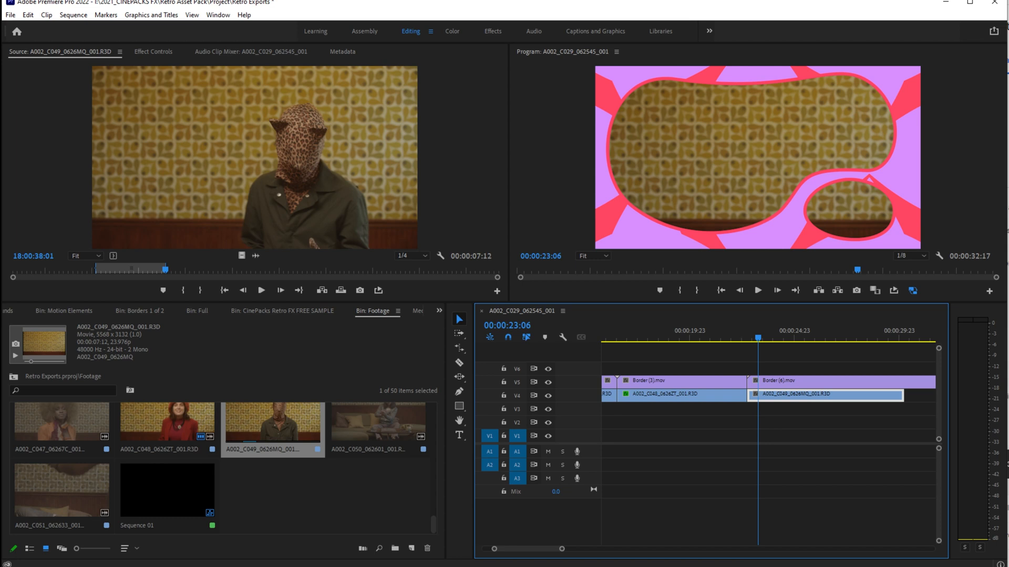
click(152, 52)
mouse_move(197, 118)
mouse_down()
mouse_move(181, 118)
mouse_move(193, 118)
mouse_up()
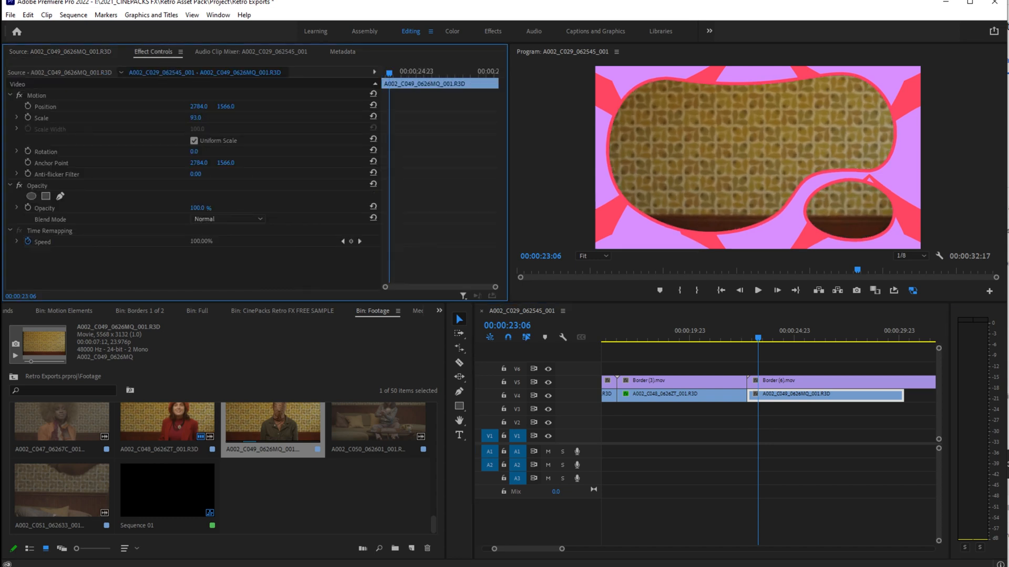
key(space)
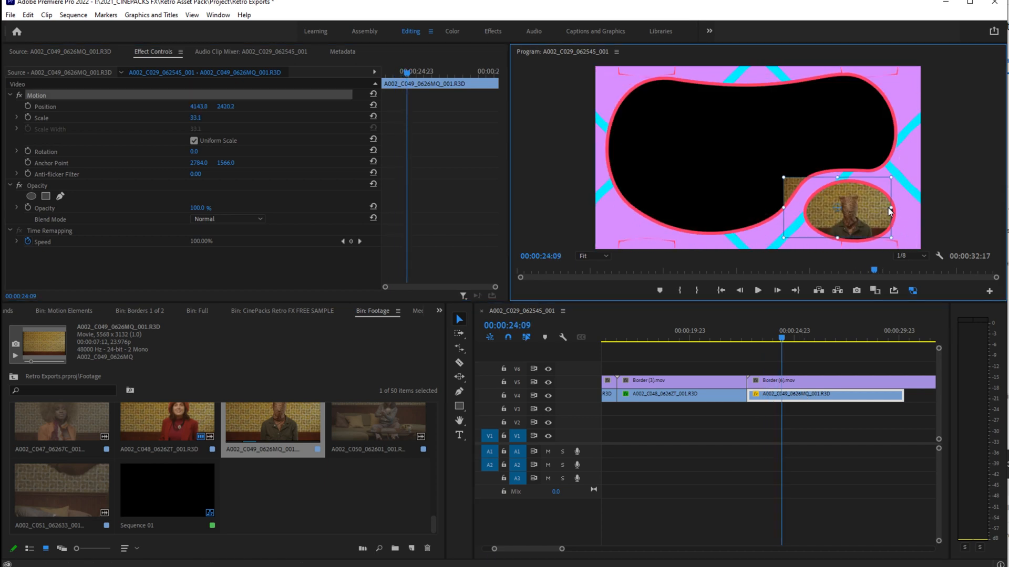
drag(894, 208, 895, 211)
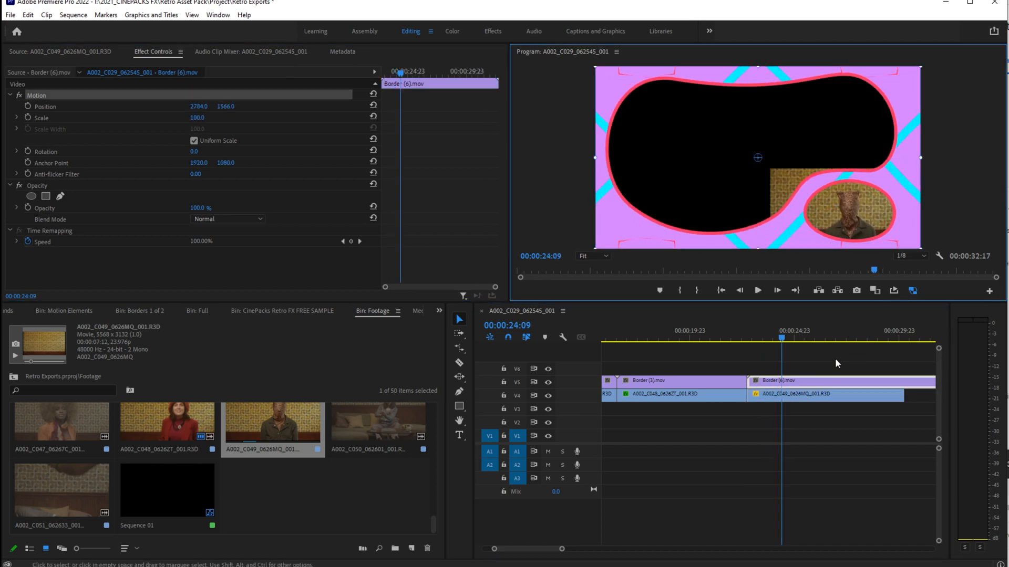
Step: Draw a freeform opacity mask on the A002_C049 clip around Border (6)'s small oval opening
click(798, 393)
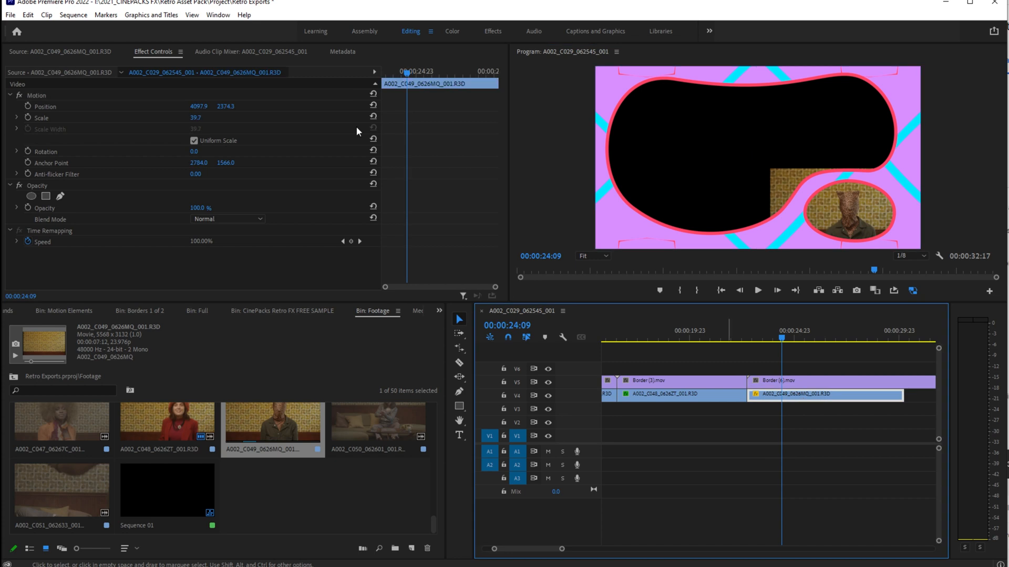
click(61, 196)
click(834, 179)
click(905, 241)
key(ctrl+z)
key(ctrl+z)
drag(872, 180, 912, 231)
click(844, 245)
click(781, 217)
click(811, 188)
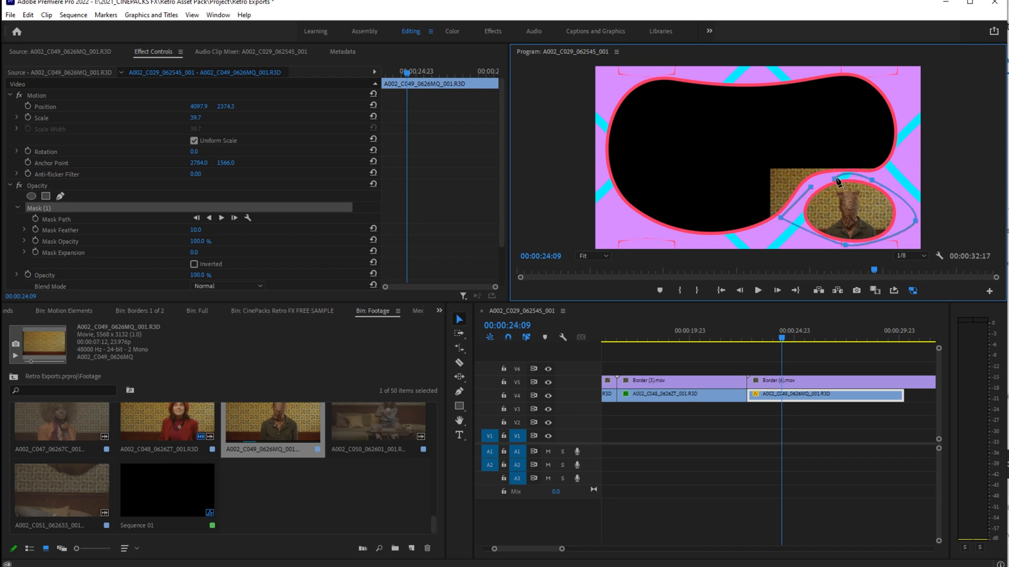
click(837, 180)
click(836, 452)
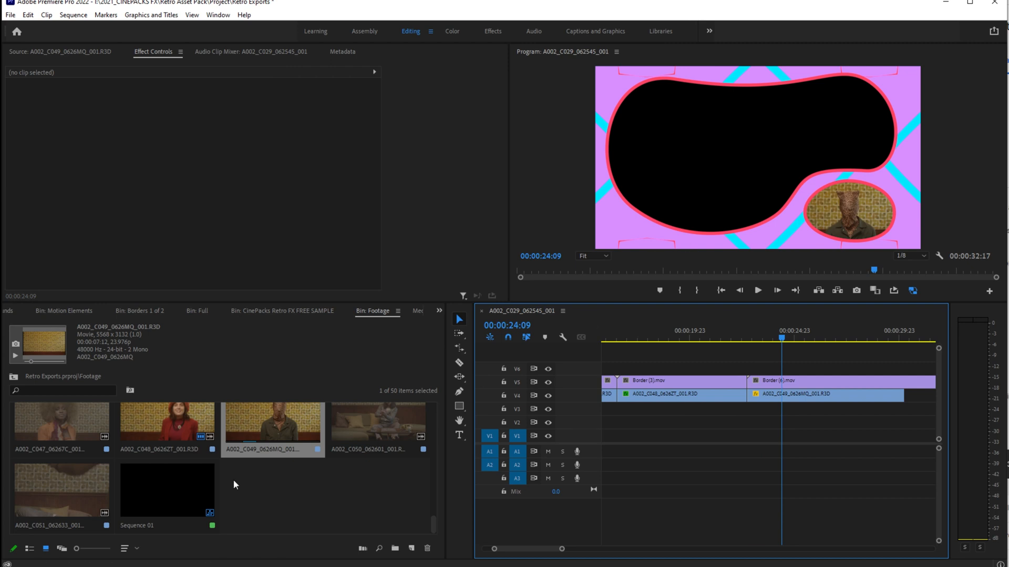
Step: Add the A002_C041 group footage to V3 beneath Border (6), scale it to 93, and play
scroll(232, 480, up, 3)
double_click(265, 488)
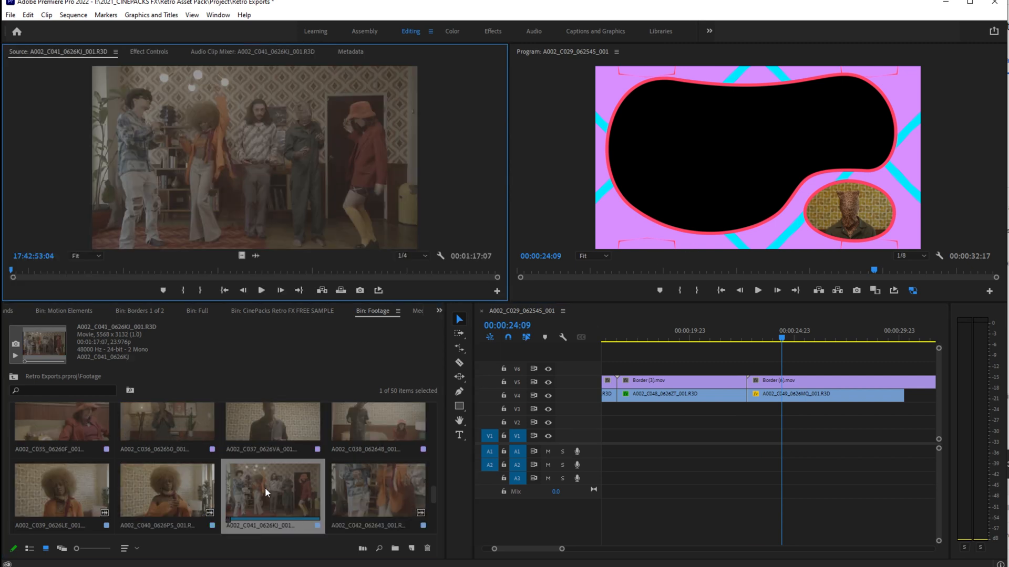
click(151, 52)
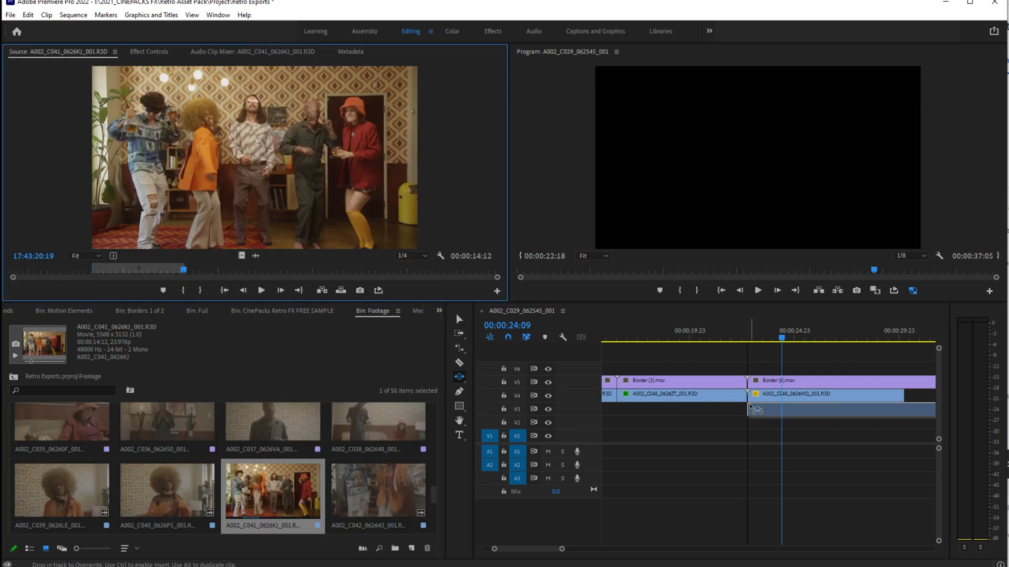
click(456, 313)
click(157, 53)
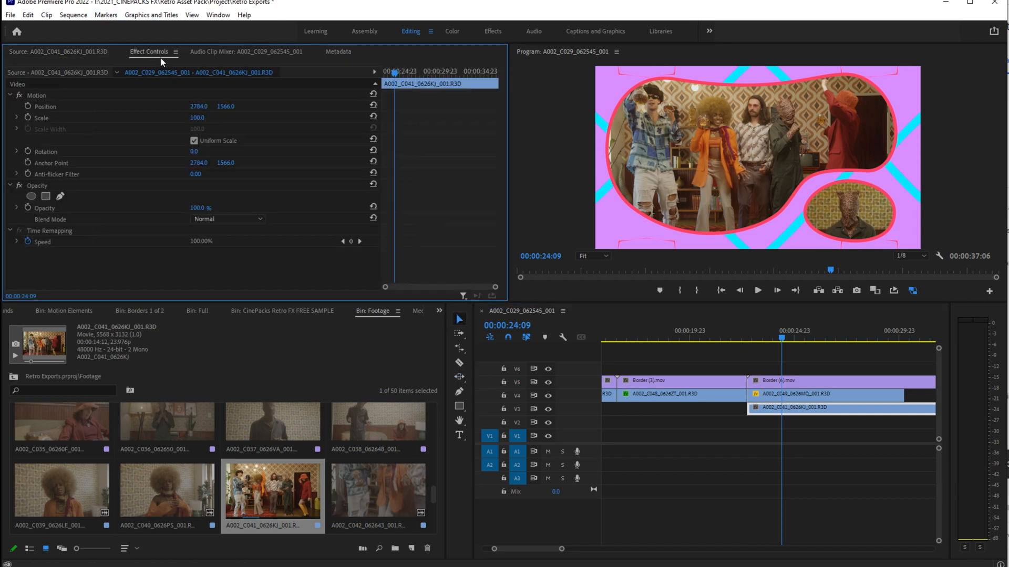
drag(210, 120, 206, 120)
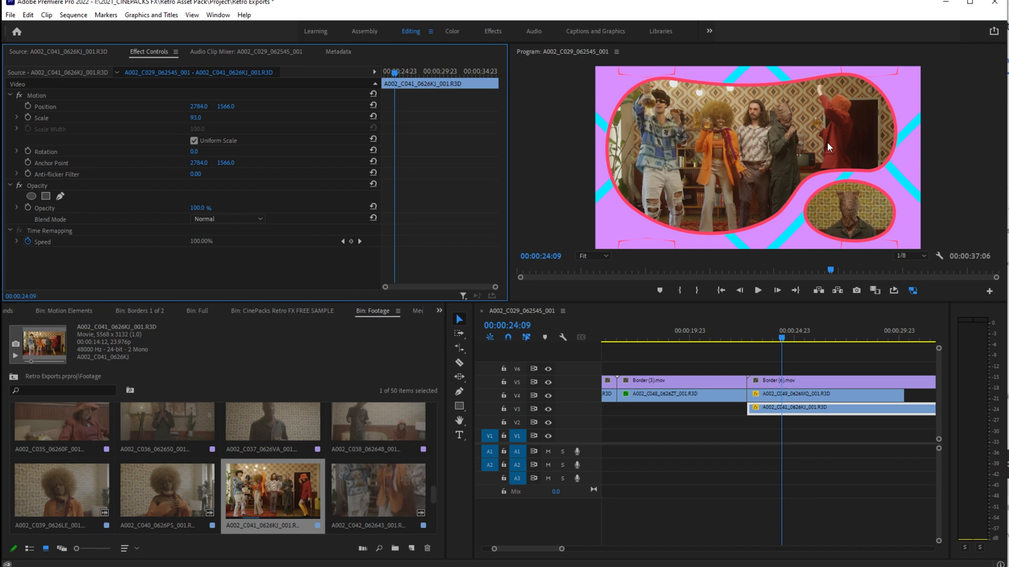
key(space)
Step: Split the A002_C041 clip and Border (6) at the end of the A002_C049 clip, and delete the remaining part of Border (6)
key(c)
click(905, 410)
key(v)
mouse_move(920, 363)
mouse_down()
mouse_move(926, 409)
mouse_move(923, 379)
mouse_up()
key(c)
click(904, 382)
key(v)
click(920, 385)
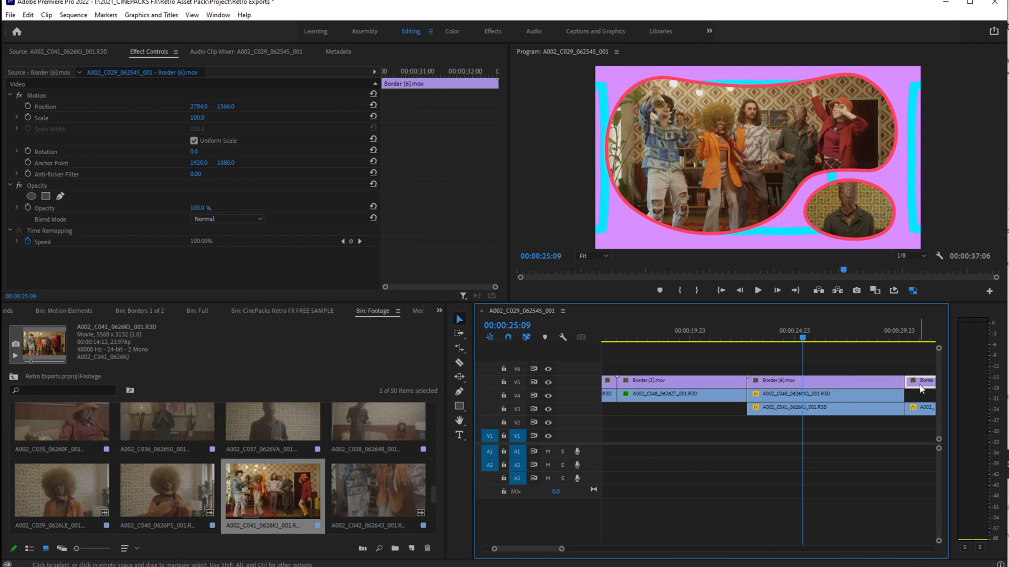
key(Delete)
Step: Nest Border (6) and the two footage clips beneath it into one sequence with the default name
drag(861, 361, 844, 415)
key(alt+n)
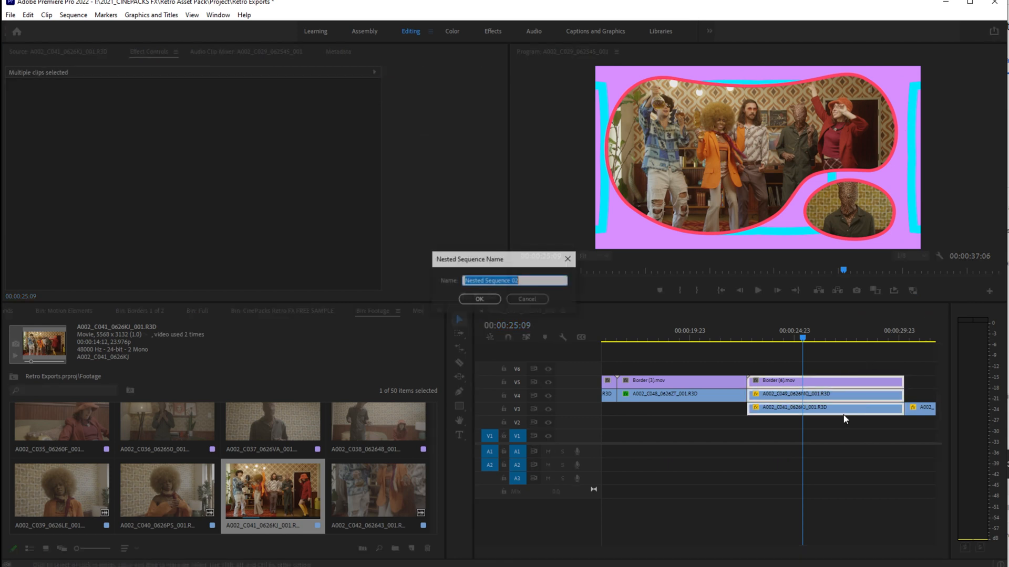
key(Return)
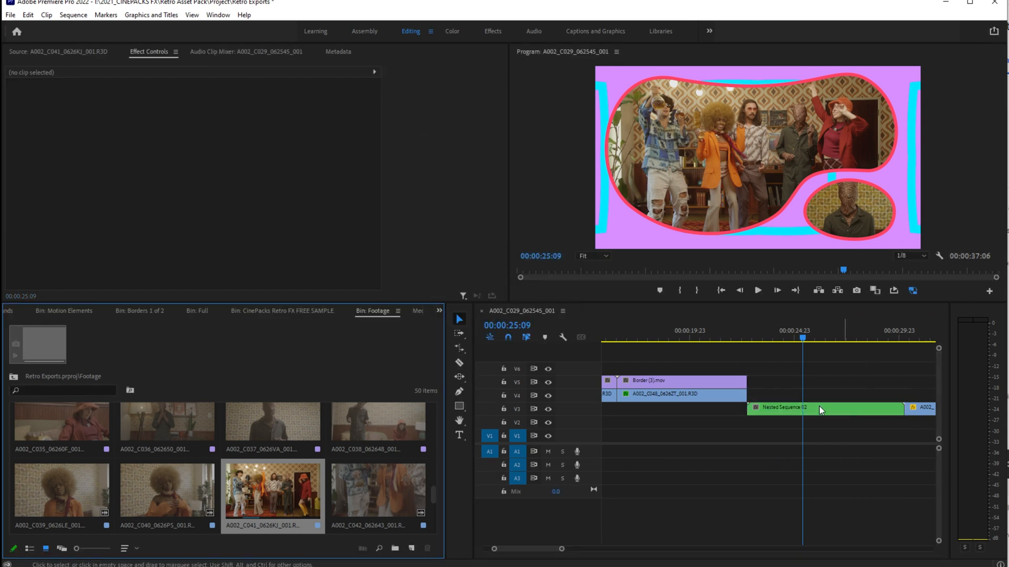
Step: Find the Transform effect by searching "transf" and apply it to the nested Border (6) sequence
click(438, 311)
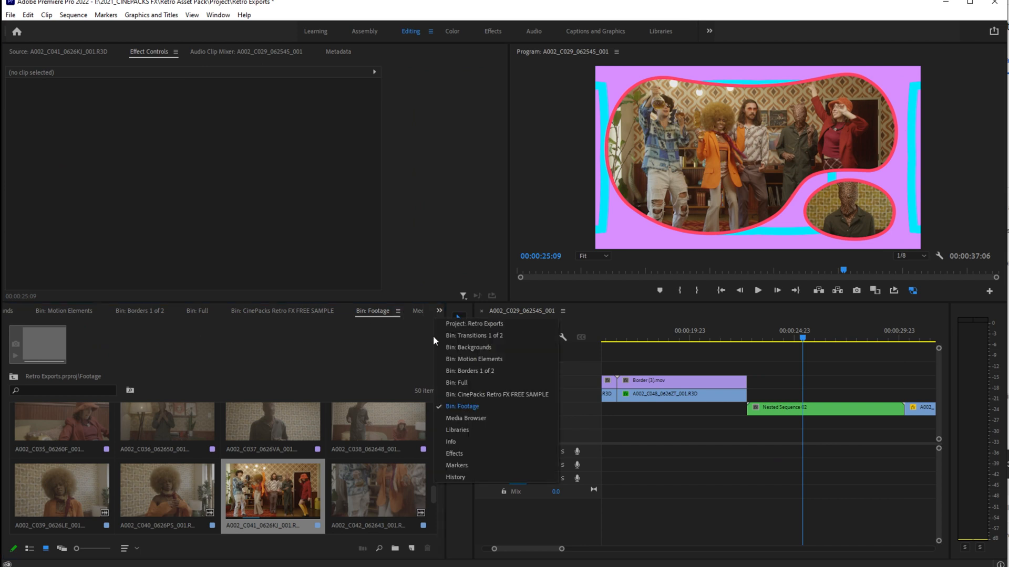
click(476, 455)
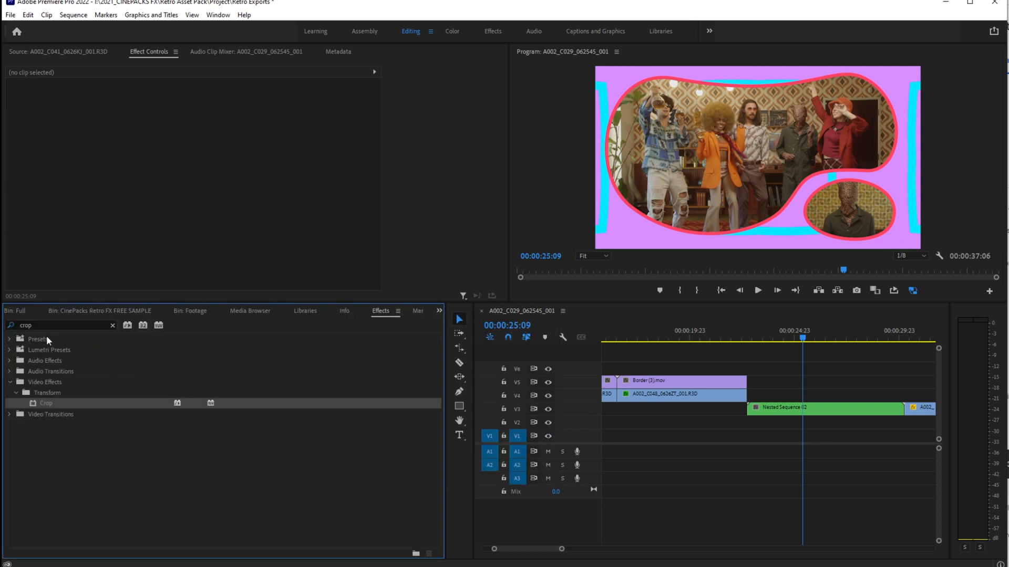
click(19, 326)
text(tra)
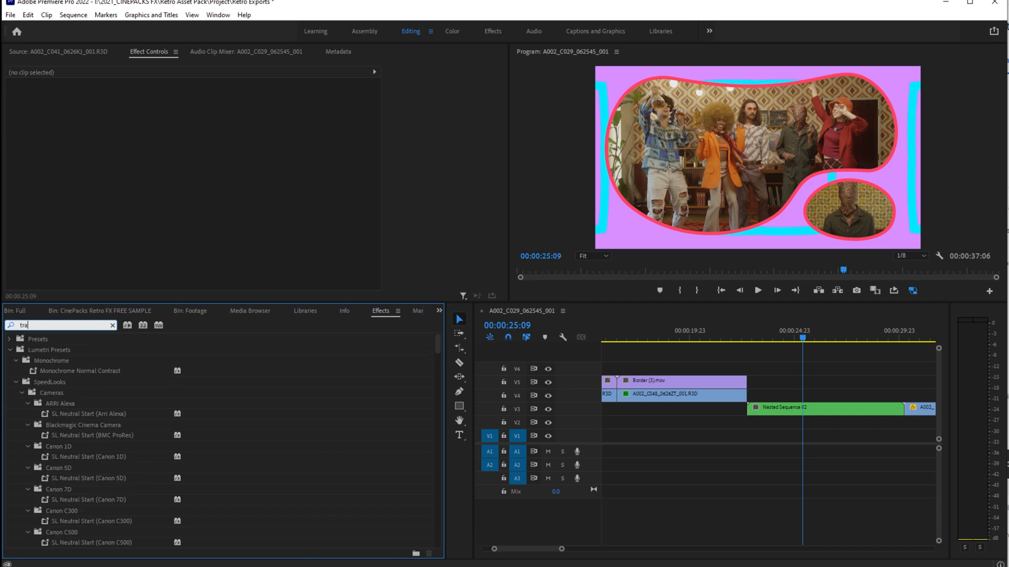
text(nsf)
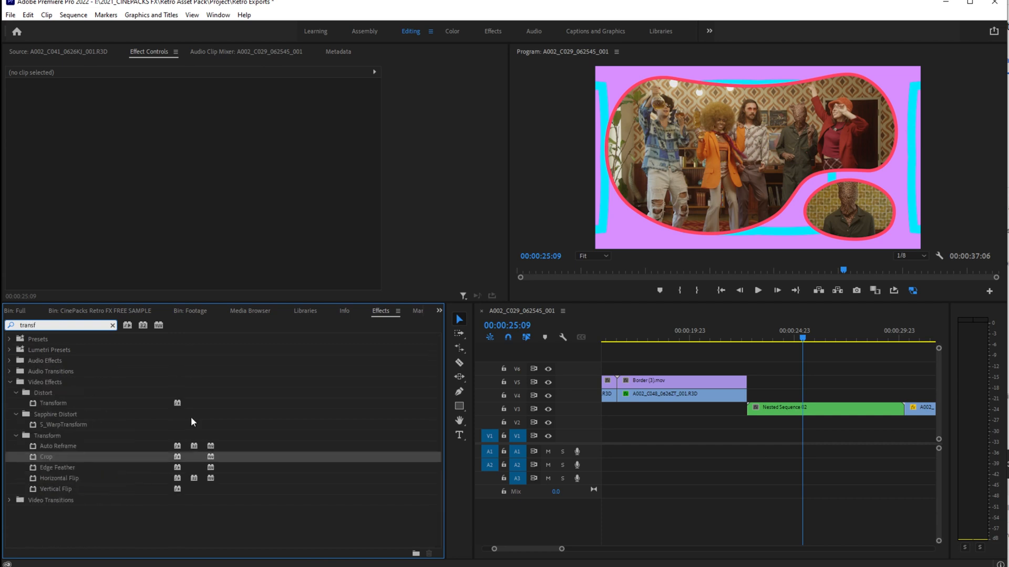
drag(58, 402, 833, 412)
Step: Turn off Use Composition's Shutter Angle in the Transform effect and set the shutter angle to 180
scroll(93, 253, down, 5)
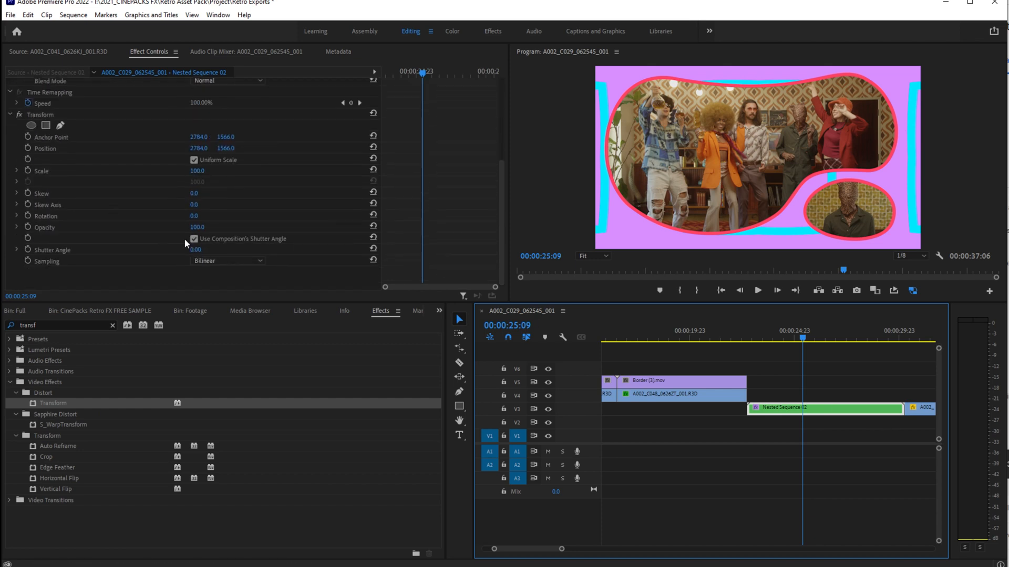
click(194, 239)
click(198, 250)
text(180)
key(Return)
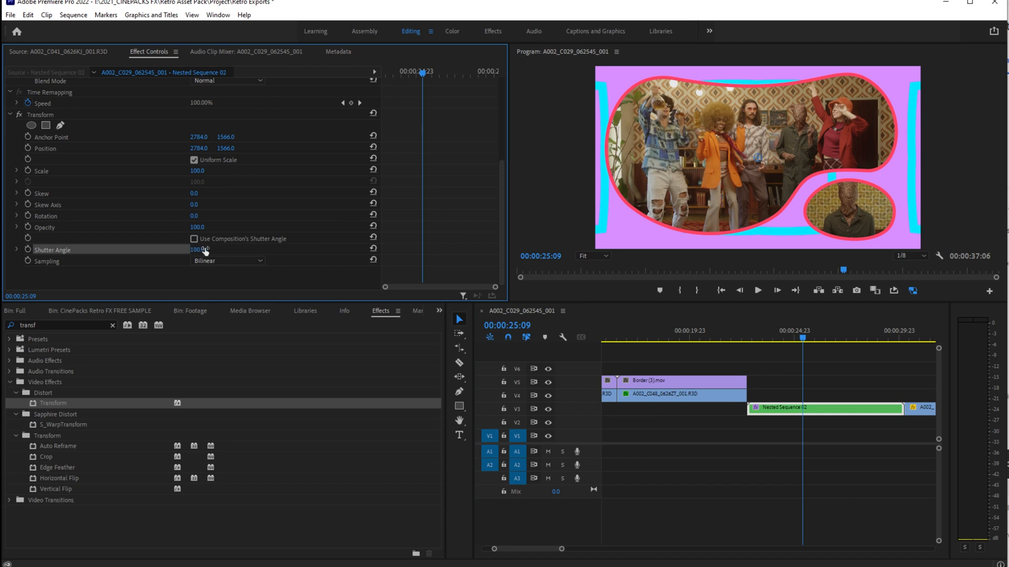
Step: At 00:00:23:01, set Transform Scale to 218 and Position to 4184, 2643, and start keyframing both
click(754, 338)
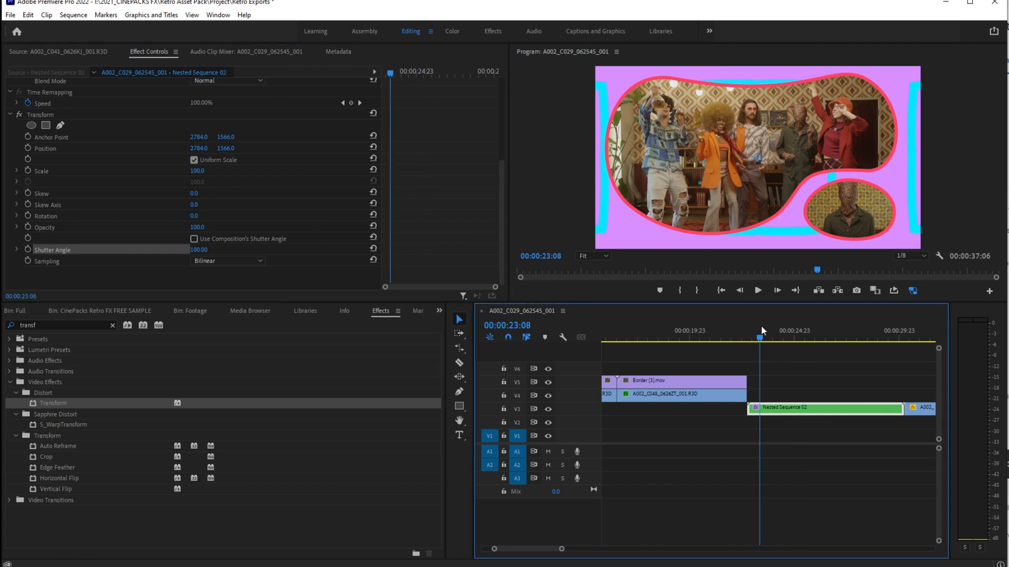
drag(197, 170, 259, 171)
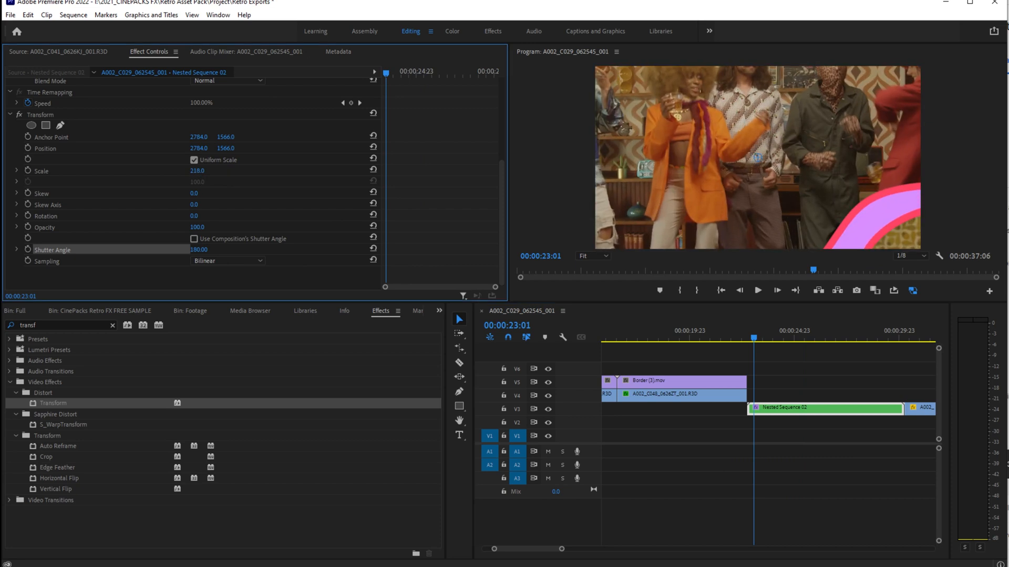
drag(199, 148, 241, 148)
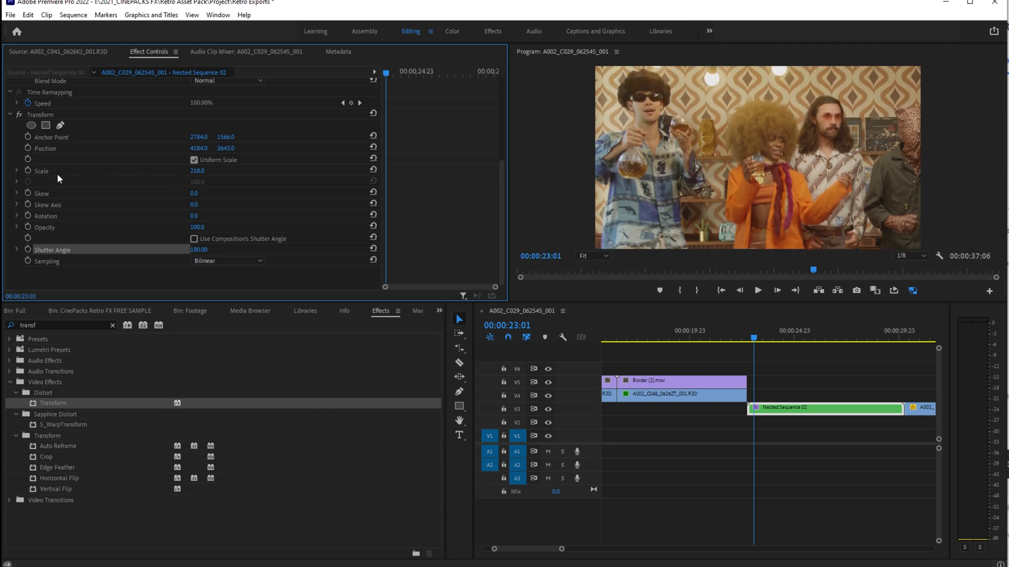
click(28, 148)
click(27, 171)
Step: Add second Transform Scale and Position keyframes that hold the enlarged framing until shortly before 00:00:24:22
click(390, 70)
key(space)
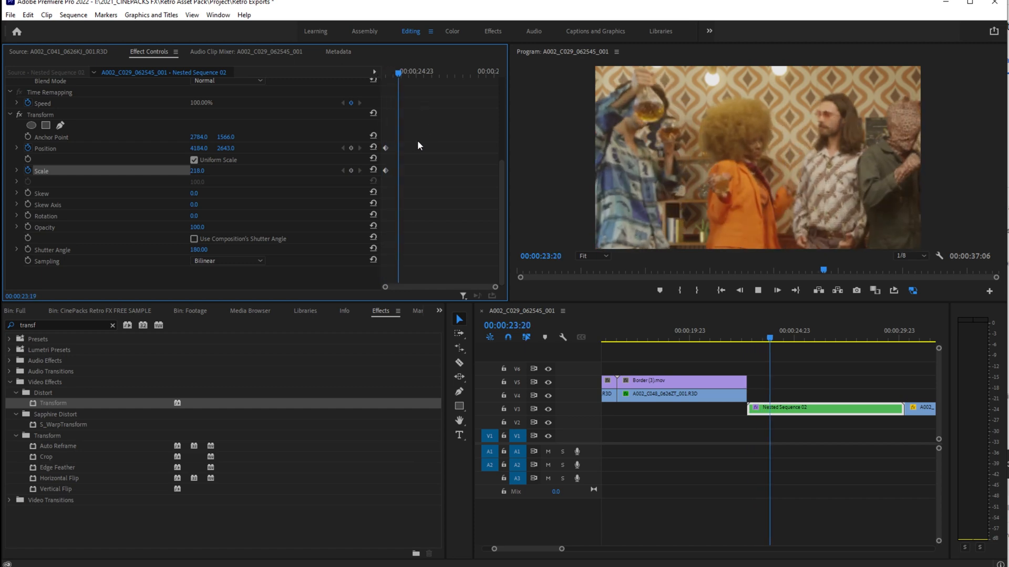
click(351, 170)
click(351, 148)
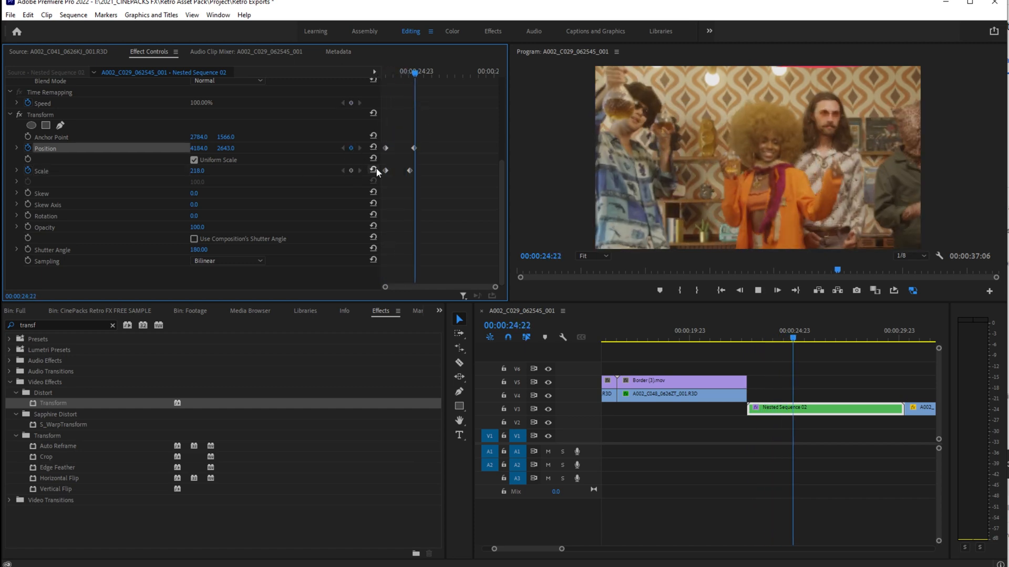
Step: Reset Transform Scale to 100 and Position to 2784, 1566 at 00:00:25:09, and play the zoom-out
click(373, 170)
click(372, 148)
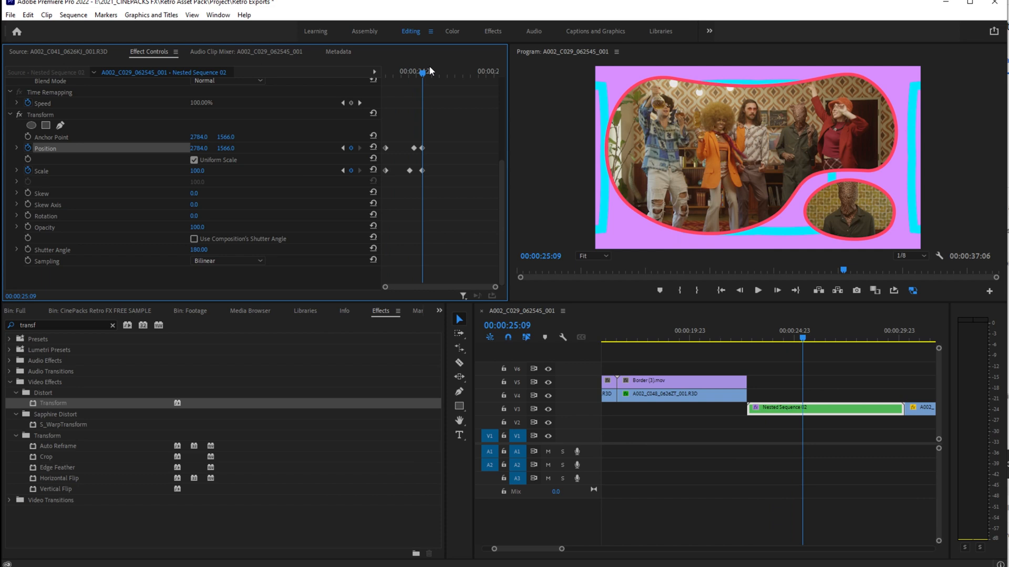
drag(428, 70, 92, 125)
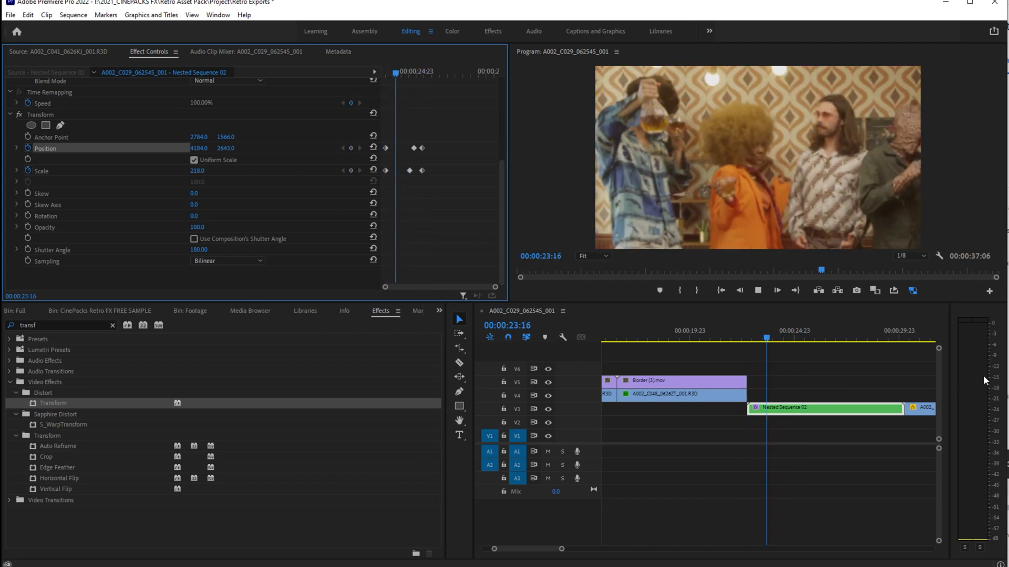
click(876, 368)
key(space)
Step: Align the nested sequence's zoom-out Position and Scale keyframes, move the final pair closer to the pair before it, and play
click(774, 408)
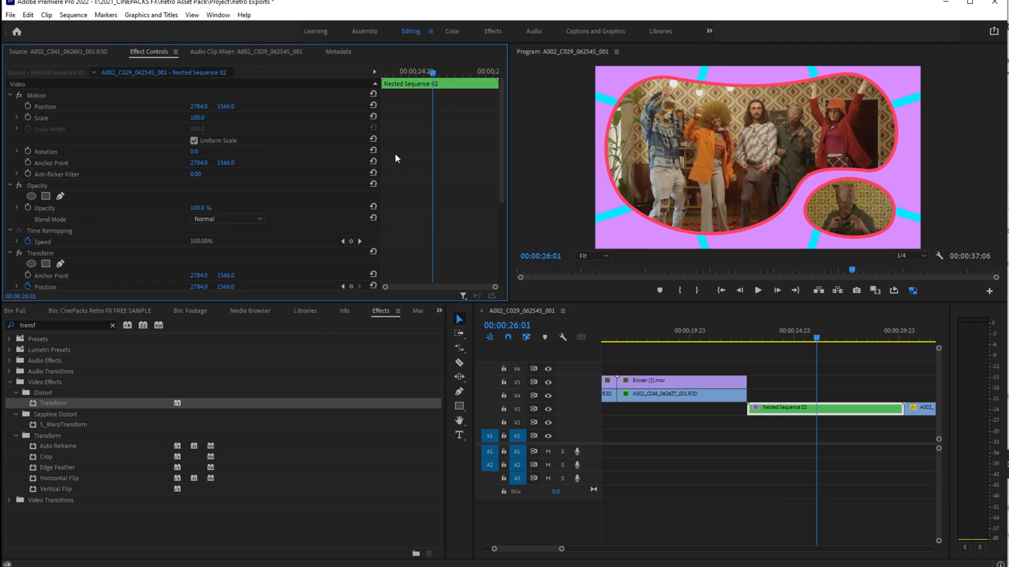
scroll(428, 207, up, 3)
drag(389, 181, 406, 181)
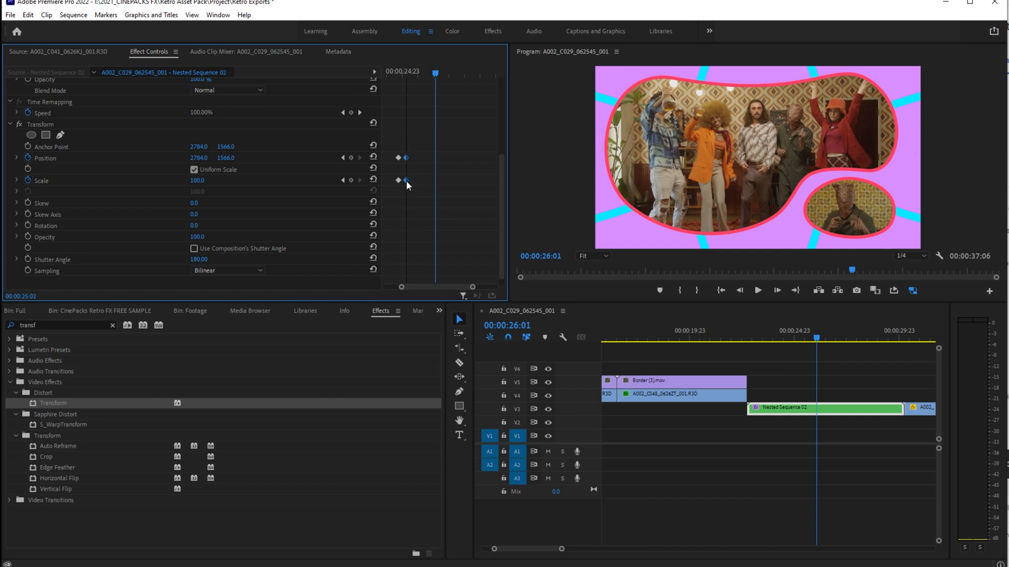
click(399, 73)
drag(398, 72, 389, 75)
key(space)
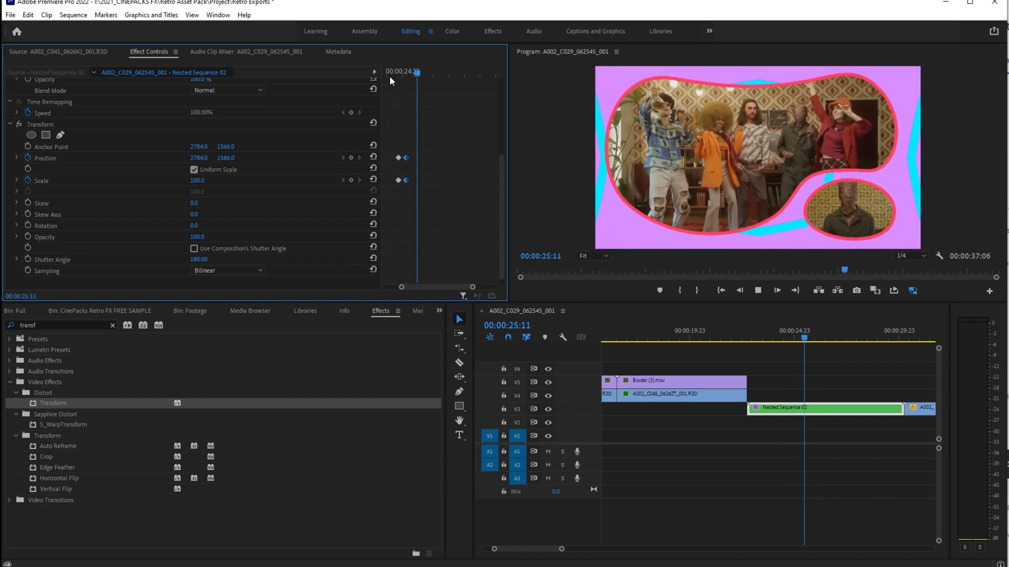
Step: Select the zoom-out keyframes and play the nested sequence from its start to review the zoom-out
key(space)
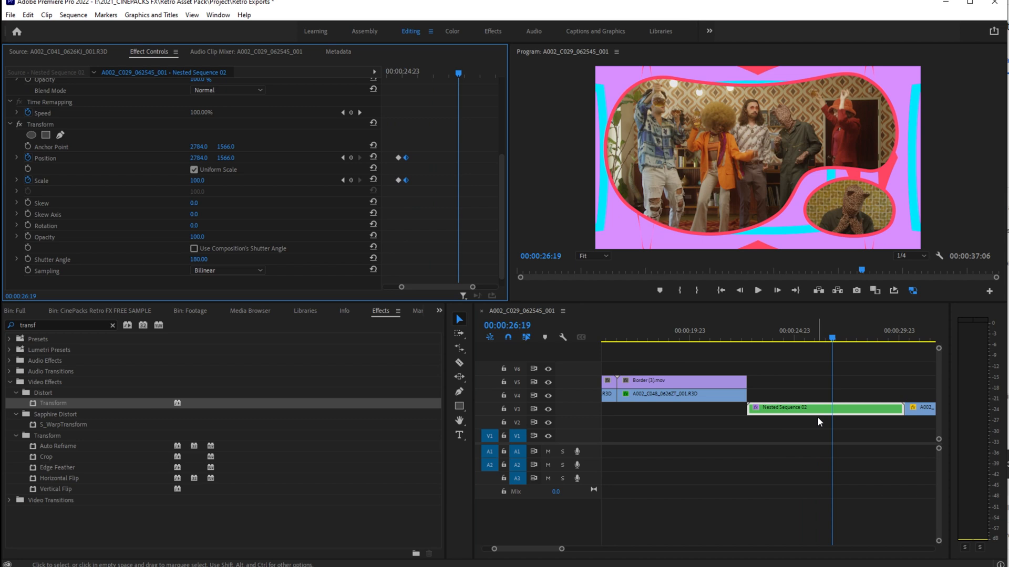
drag(426, 126, 395, 188)
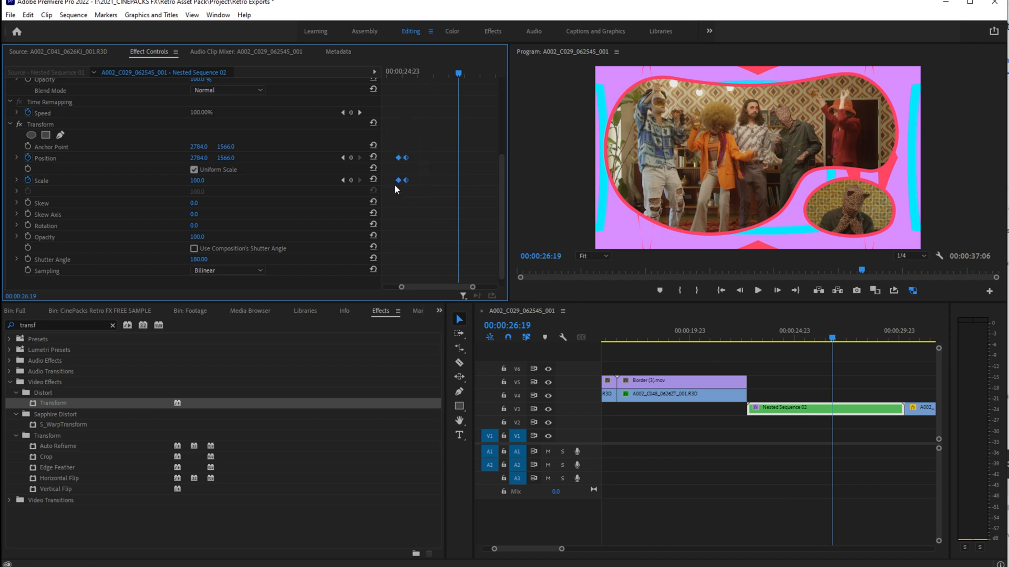
click(386, 73)
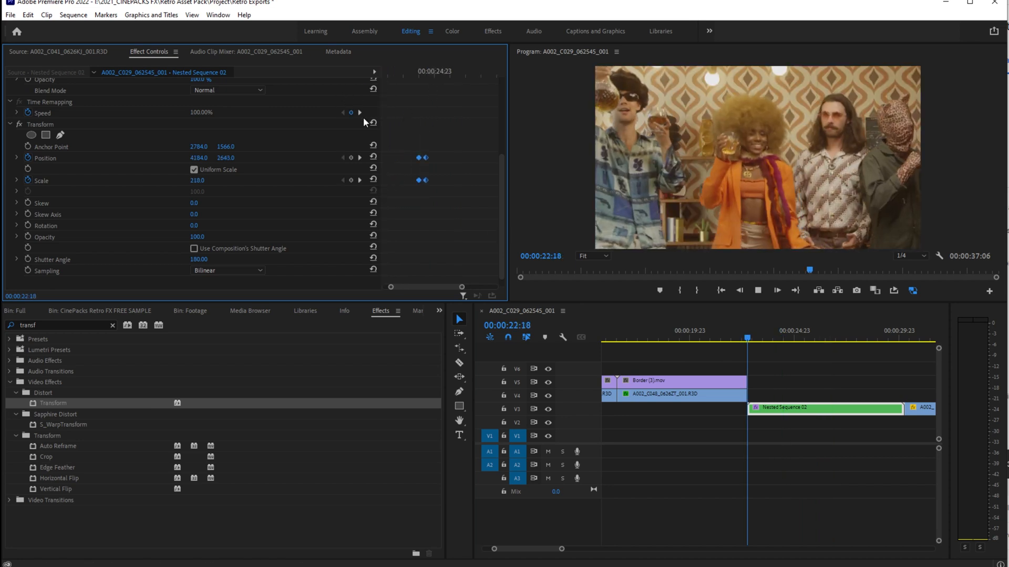
key(space)
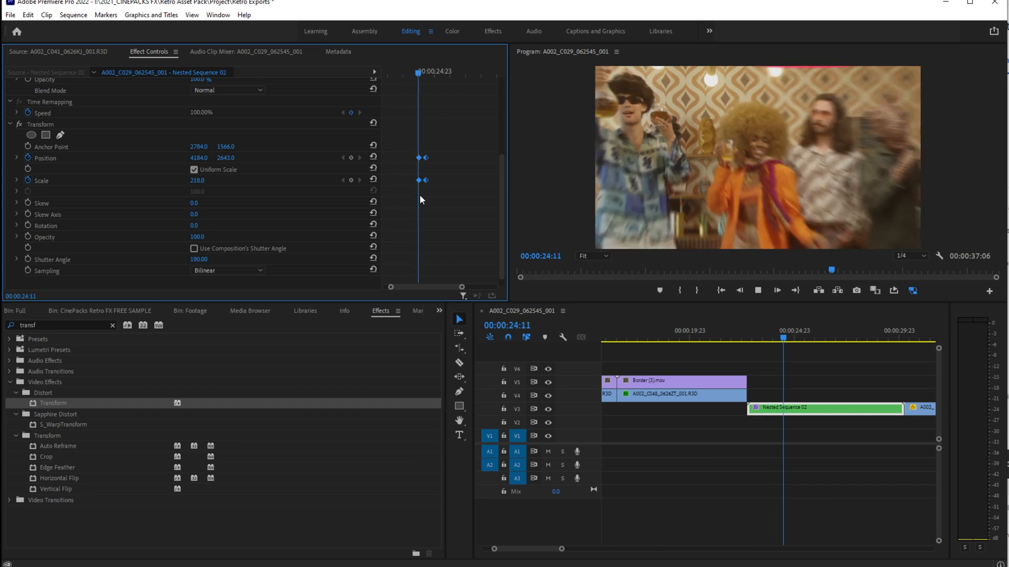
key(space)
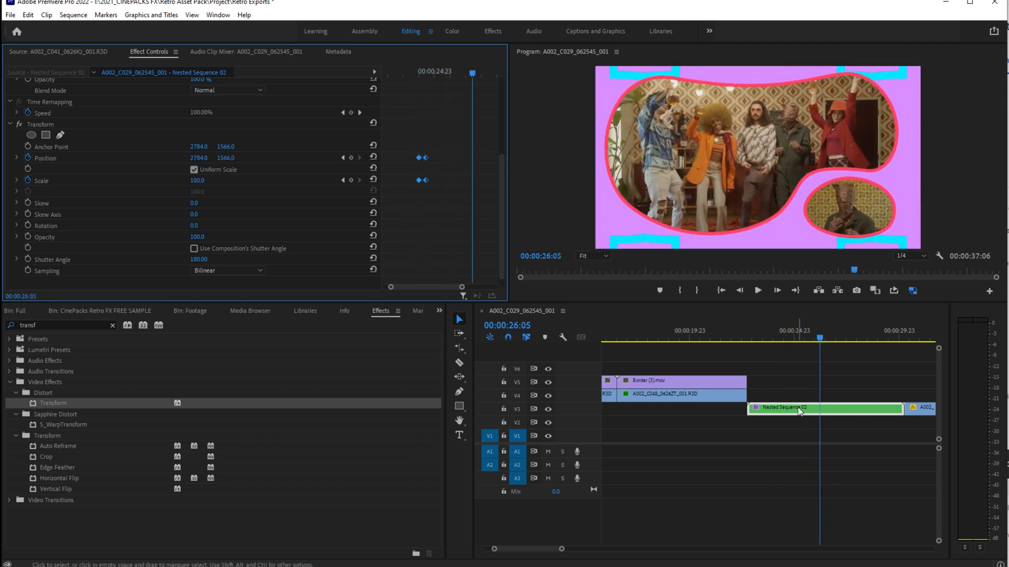
Step: Inside Nested Sequence 02, shift clip A002_C049_0626MQ_001.R3D to the sequence start, and replay the zoom-out in the main sequence
double_click(797, 408)
drag(641, 403, 645, 408)
drag(637, 395, 603, 395)
click(610, 336)
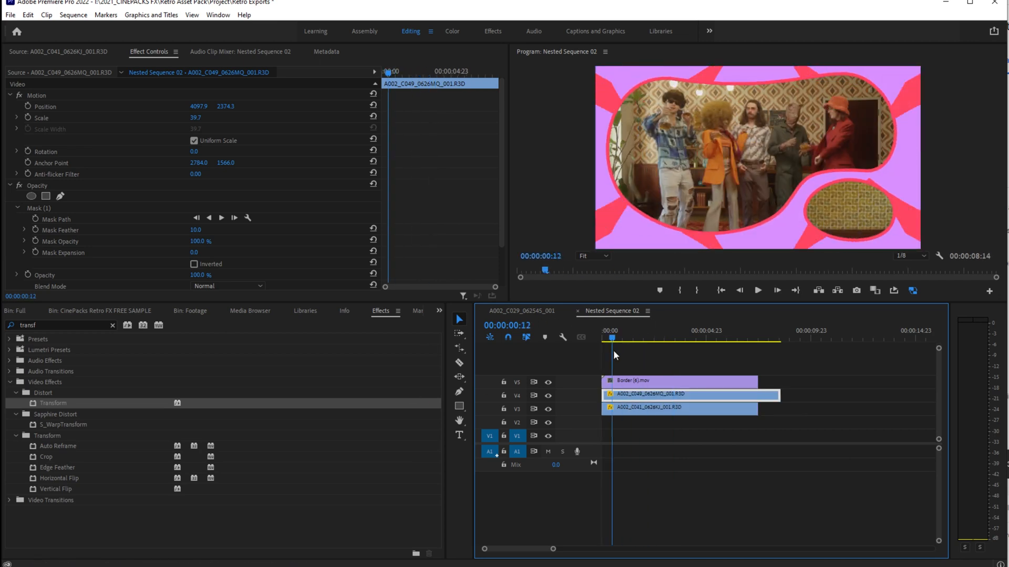
click(517, 311)
drag(726, 340, 761, 345)
key(space)
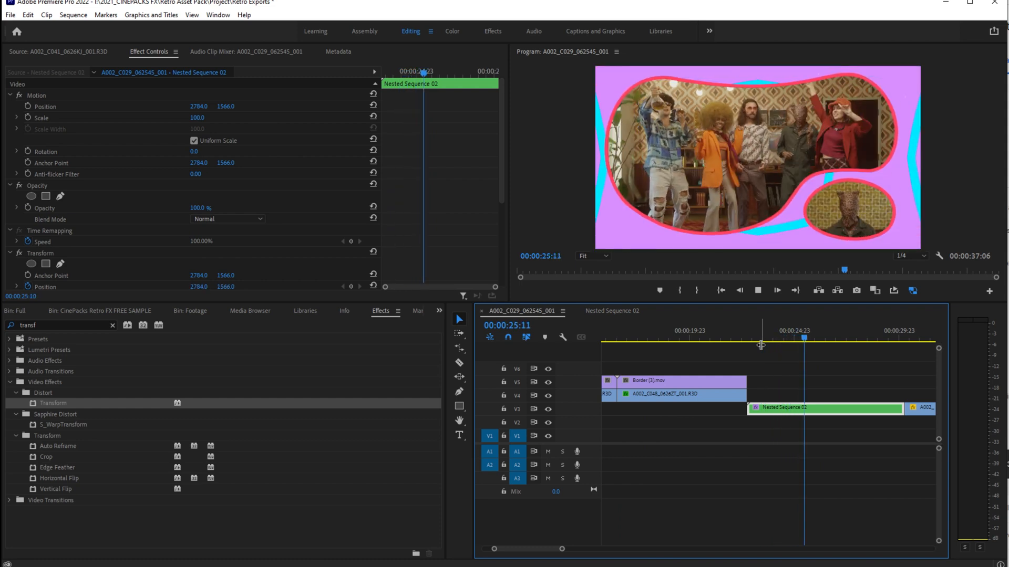
key(space)
Step: Keyframe Transform Scale and Position at 00:00:26:16, zoom into the oval window at 00:00:26:19, and play the animation from 00:00:23:00
scroll(462, 208, down, 3)
scroll(415, 220, down, 3)
click(351, 170)
click(351, 148)
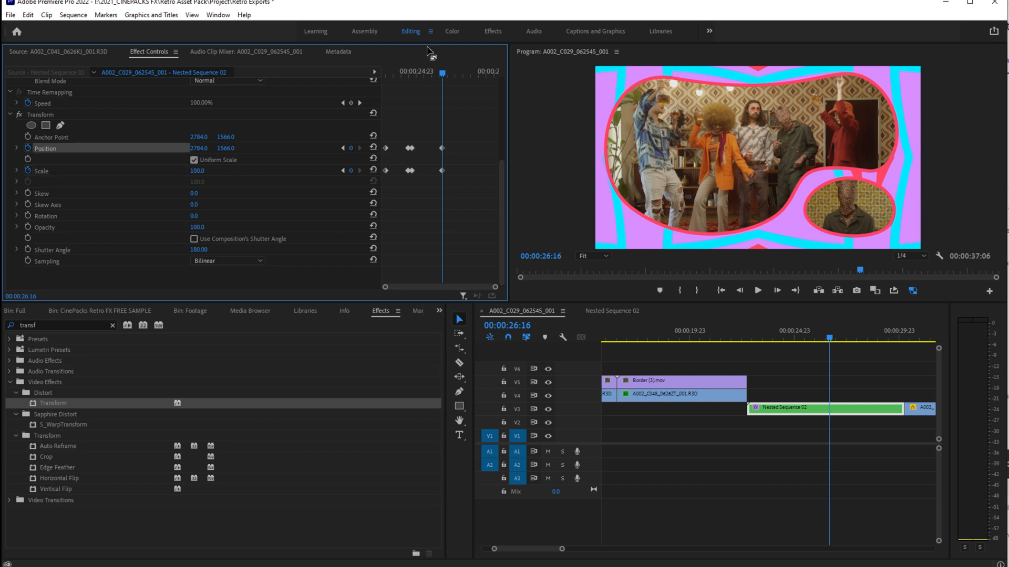
drag(447, 73, 447, 73)
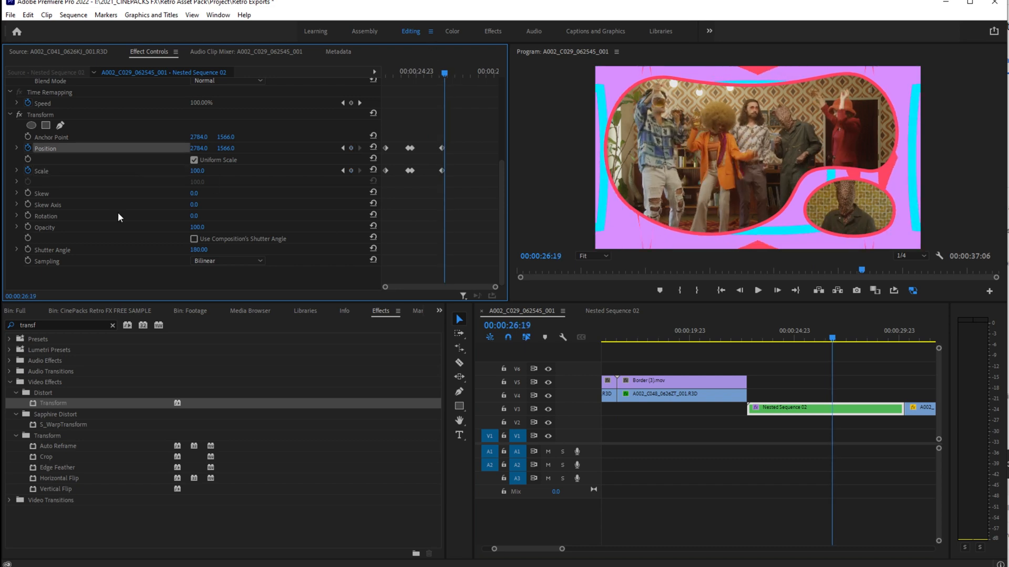
drag(200, 172, 223, 148)
click(754, 333)
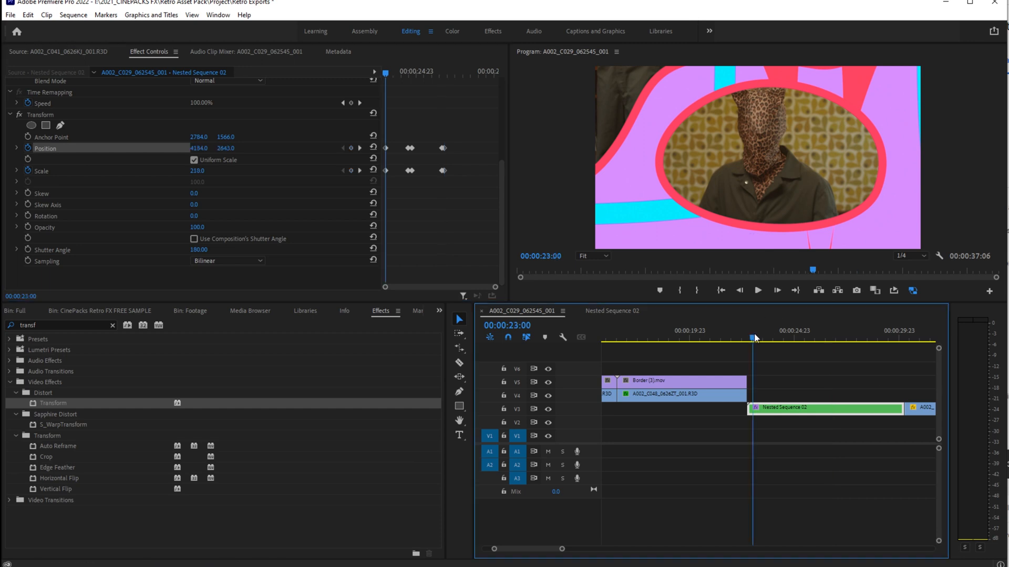
key(space)
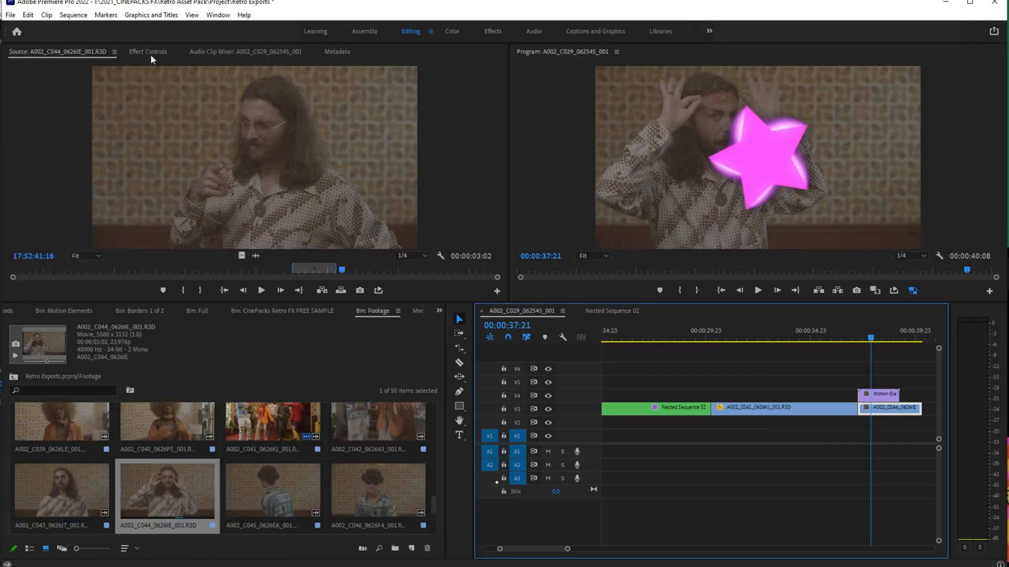
Step: Show the effect settings of clip A002_C044_0626IE_001.R3D and play the star motion element over it
click(148, 52)
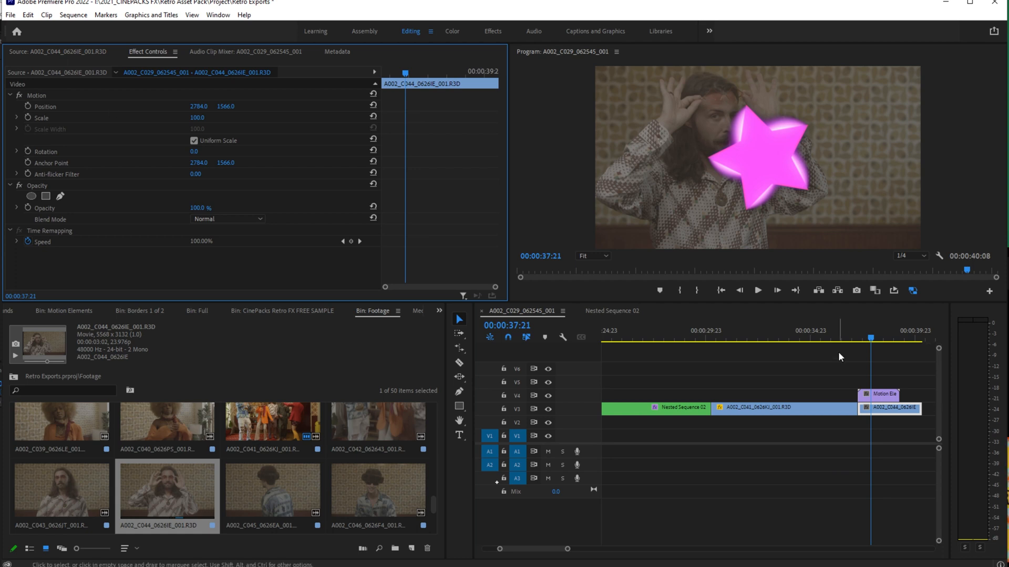
click(860, 328)
key(space)
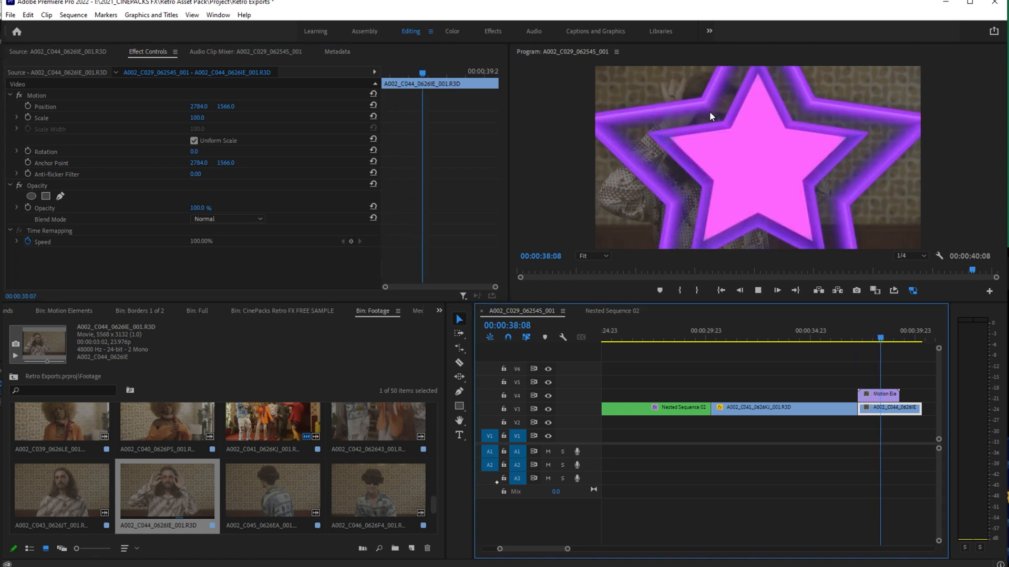
key(space)
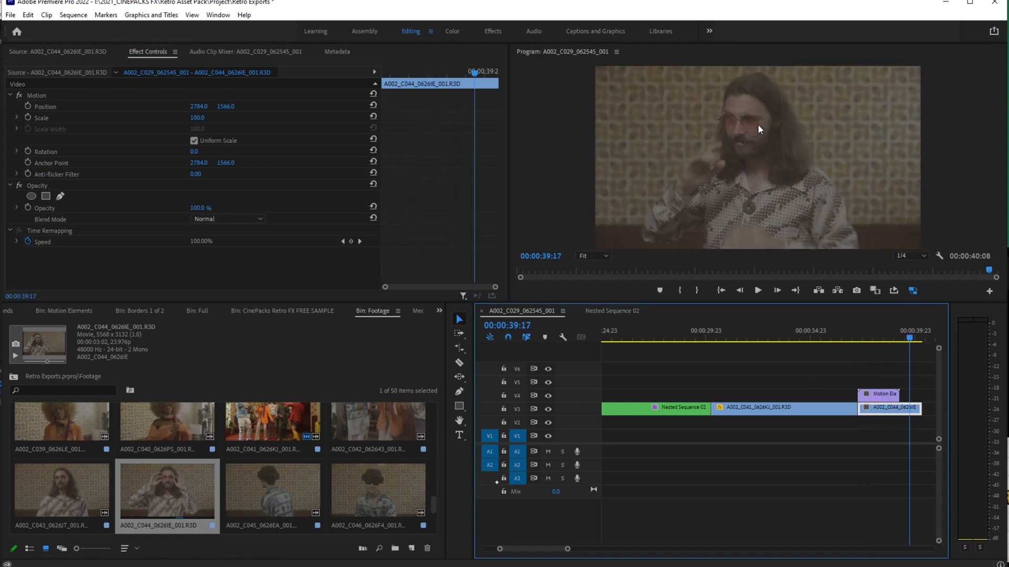
Step: Trim clip A002_C044_0626IE_001.R3D to the motion element's end, and replace both clips with a linked After Effects composition
drag(921, 409, 898, 410)
drag(884, 371, 877, 417)
right_click(878, 417)
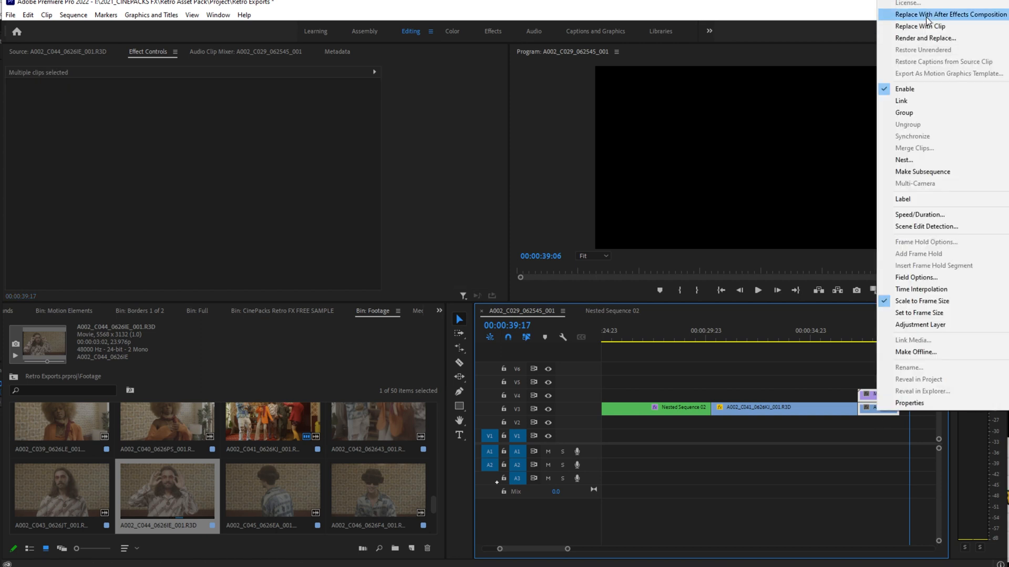
click(928, 16)
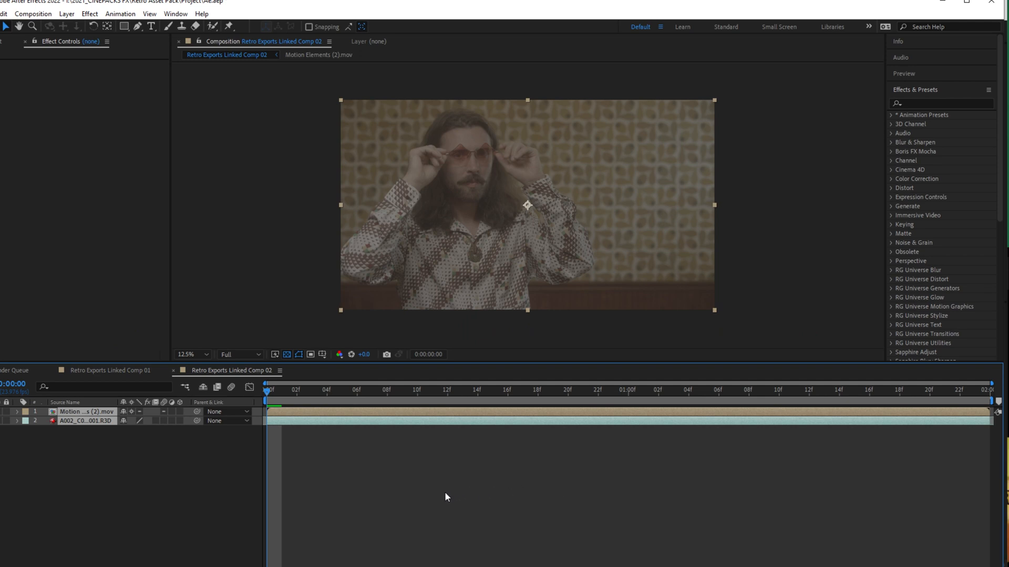
click(447, 494)
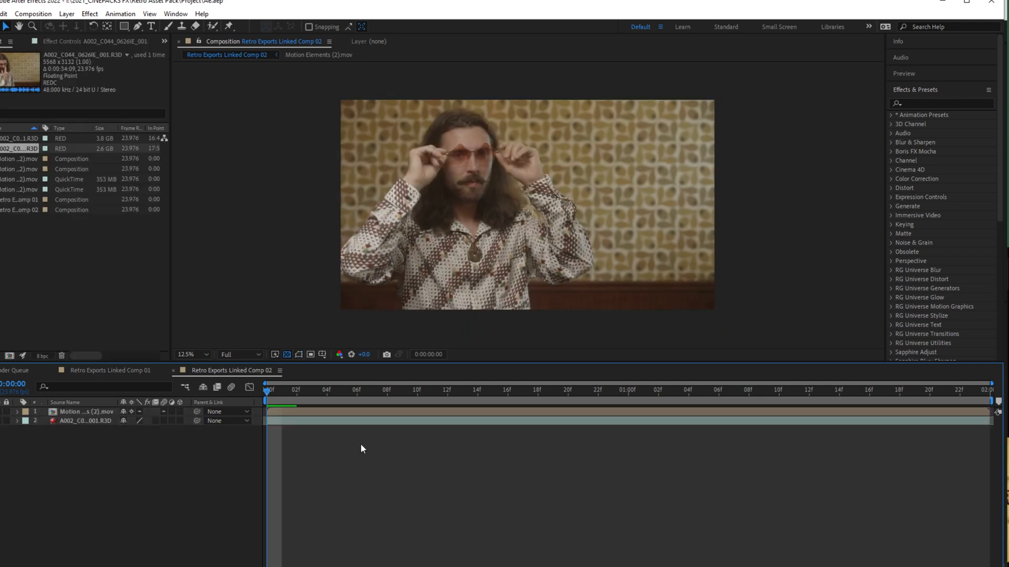
key(space)
key(space)
Step: Duplicate the A002_C044 footage layer and arrange one copy above the motion element and one below it
drag(99, 422, 101, 408)
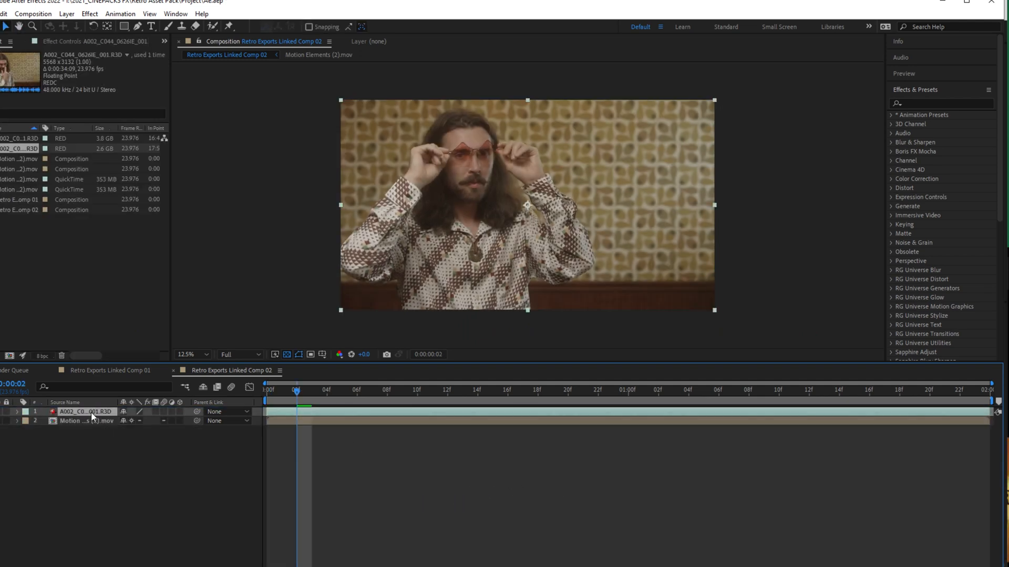
key(ctrl+d)
mouse_move(86, 430)
mouse_down()
mouse_move(97, 435)
mouse_move(82, 418)
mouse_up()
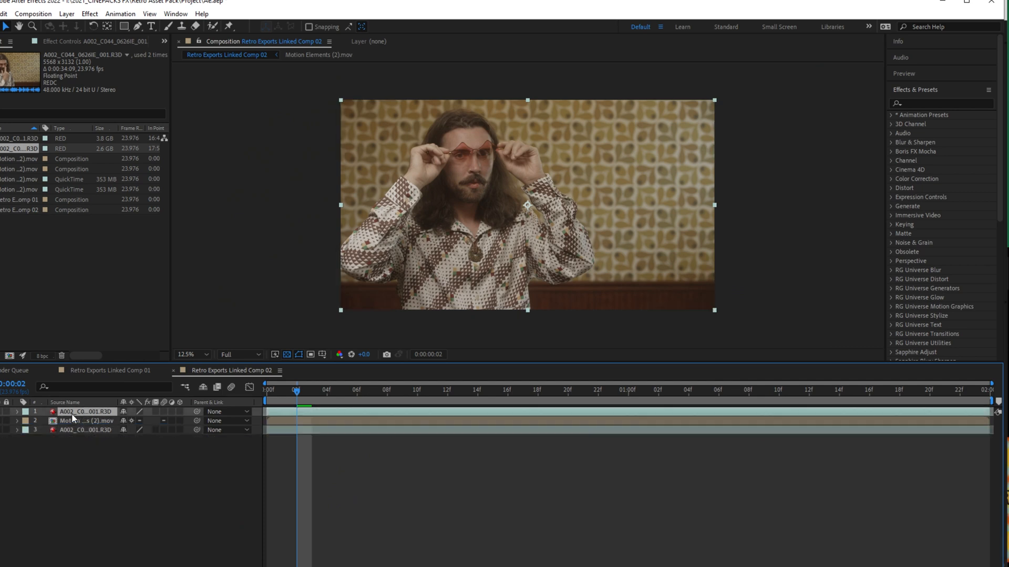
Step: Open the top footage layer for editing at its first frame and stroke along the man's body with the Roto Brush
double_click(71, 414)
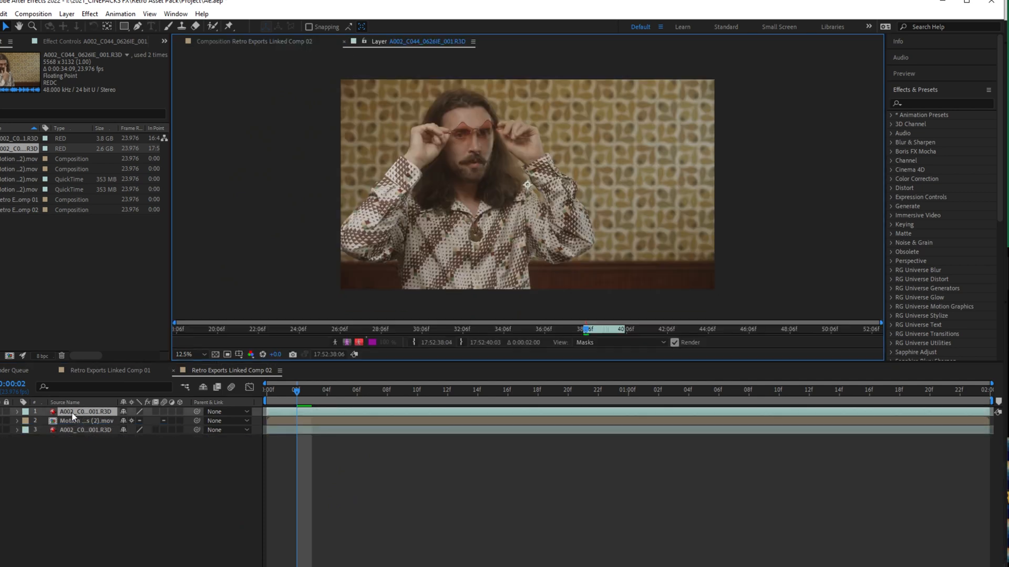
click(264, 390)
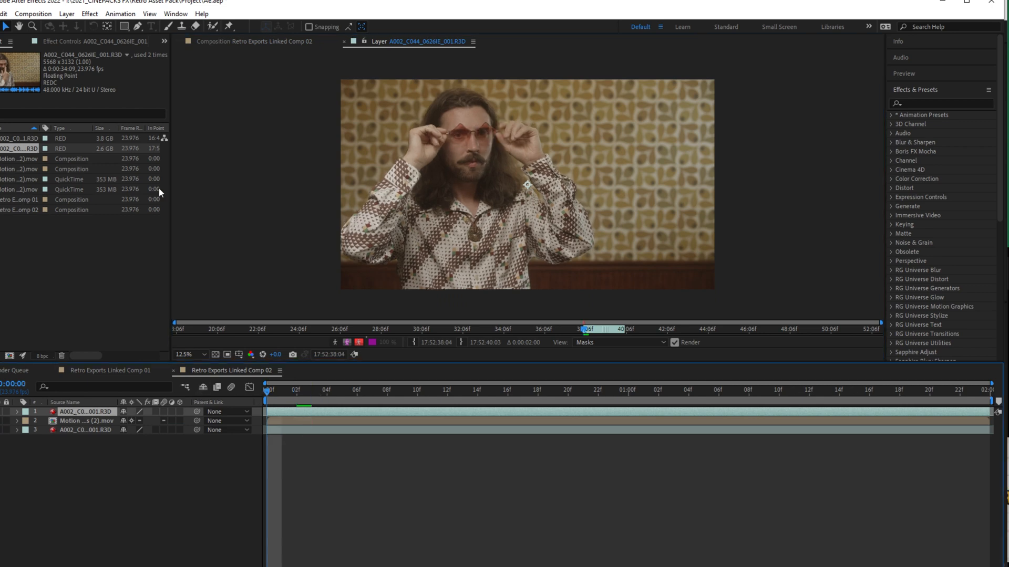
click(216, 25)
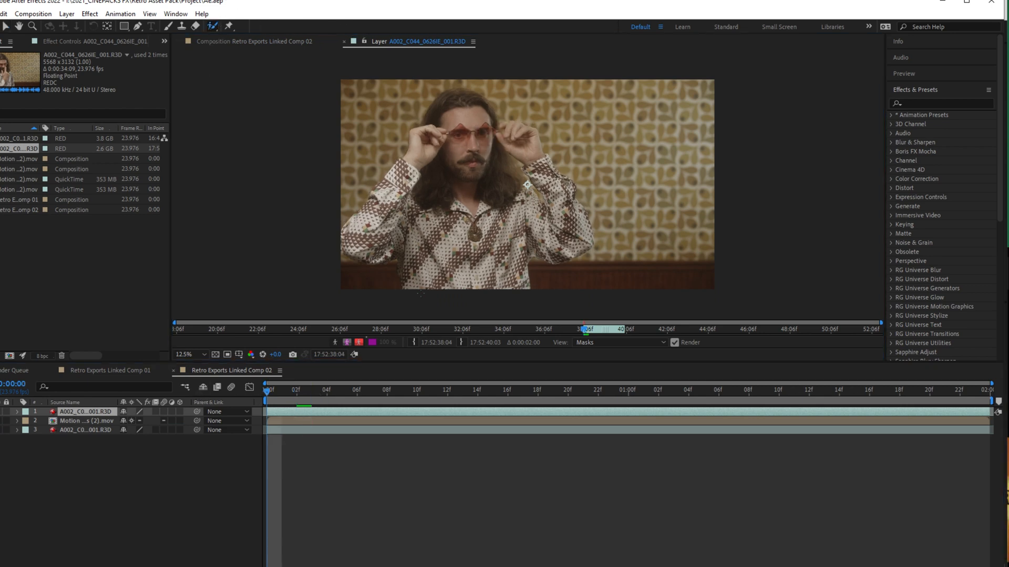
drag(407, 286, 403, 238)
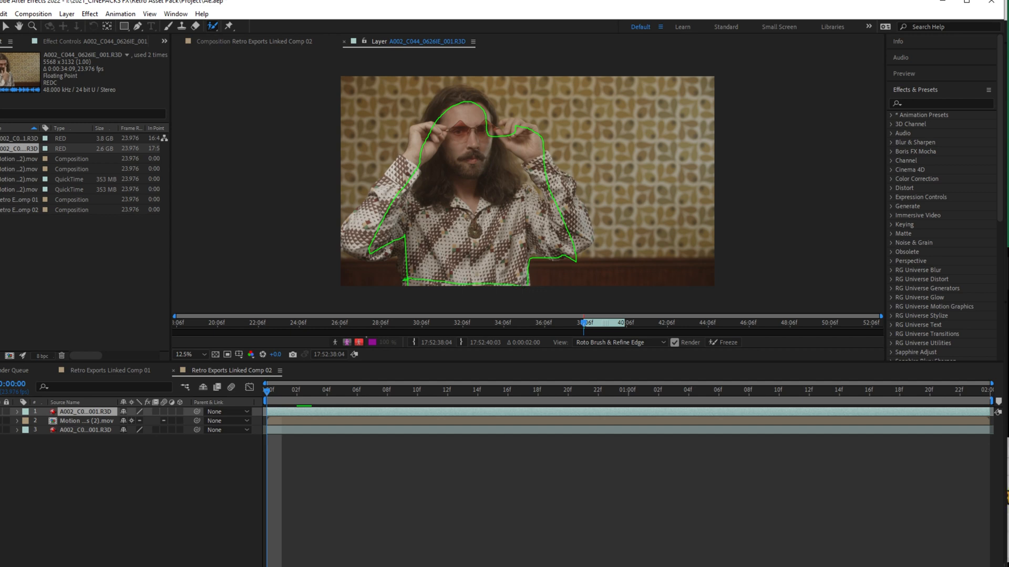
drag(406, 280, 404, 280)
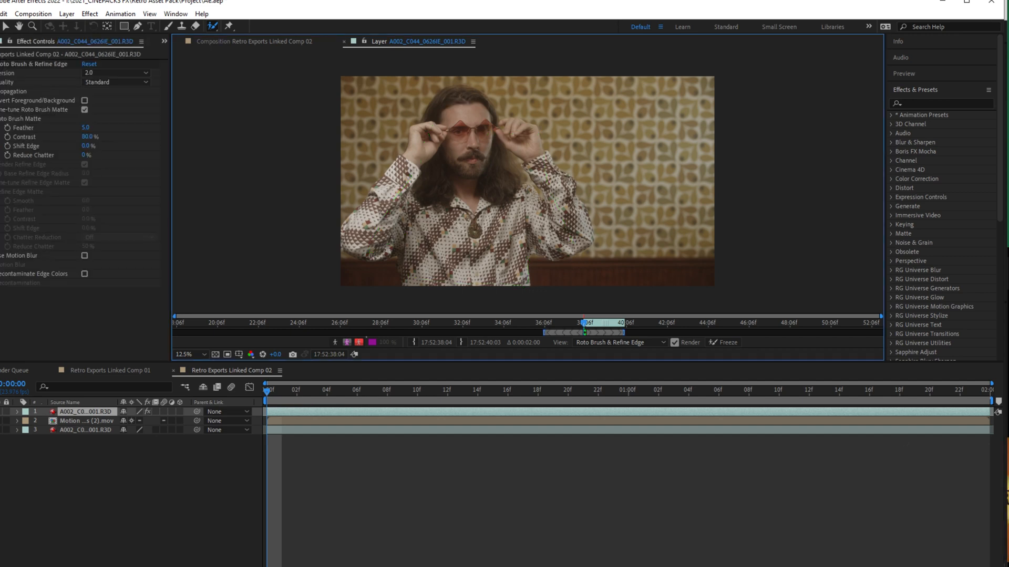
Step: Correct the Roto Brush selection around the man's head, hands and both sleeves with further strokes
mouse_move(425, 128)
mouse_down()
mouse_move(443, 95)
mouse_move(469, 94)
mouse_move(484, 115)
mouse_up()
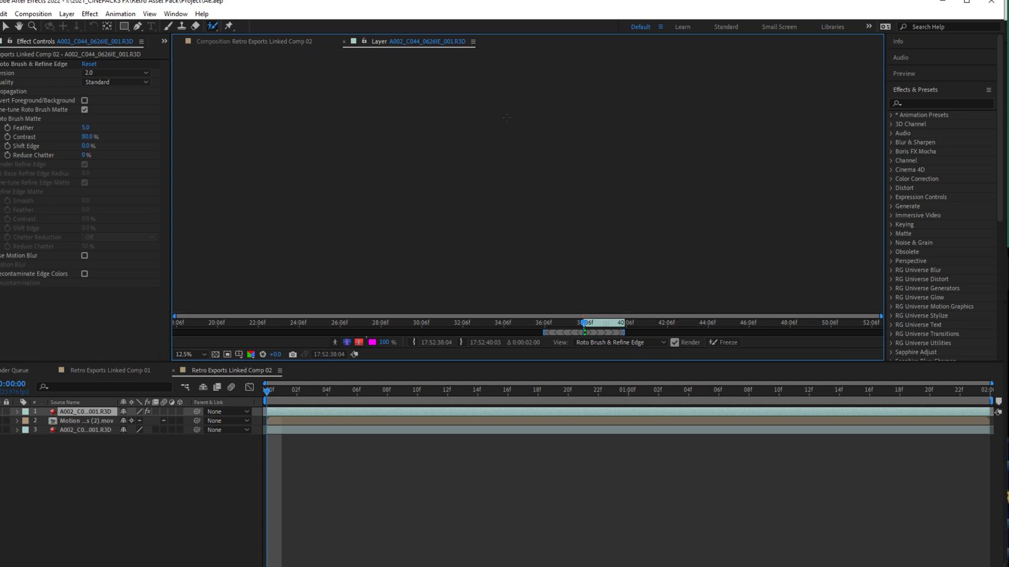
mouse_move(439, 82)
mouse_down()
mouse_move(487, 89)
mouse_move(500, 108)
mouse_move(539, 119)
mouse_move(562, 157)
mouse_up()
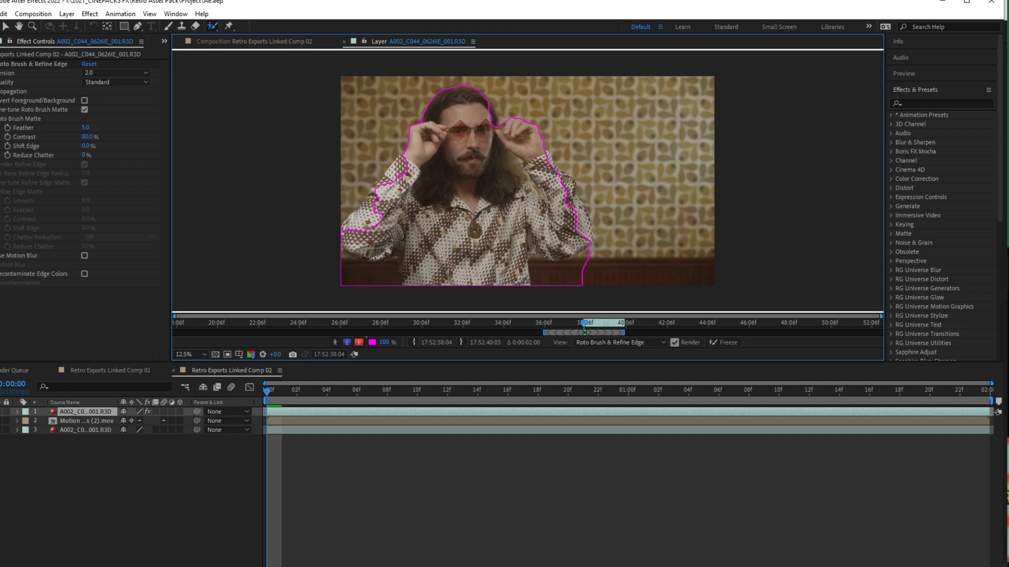
drag(556, 164, 590, 235)
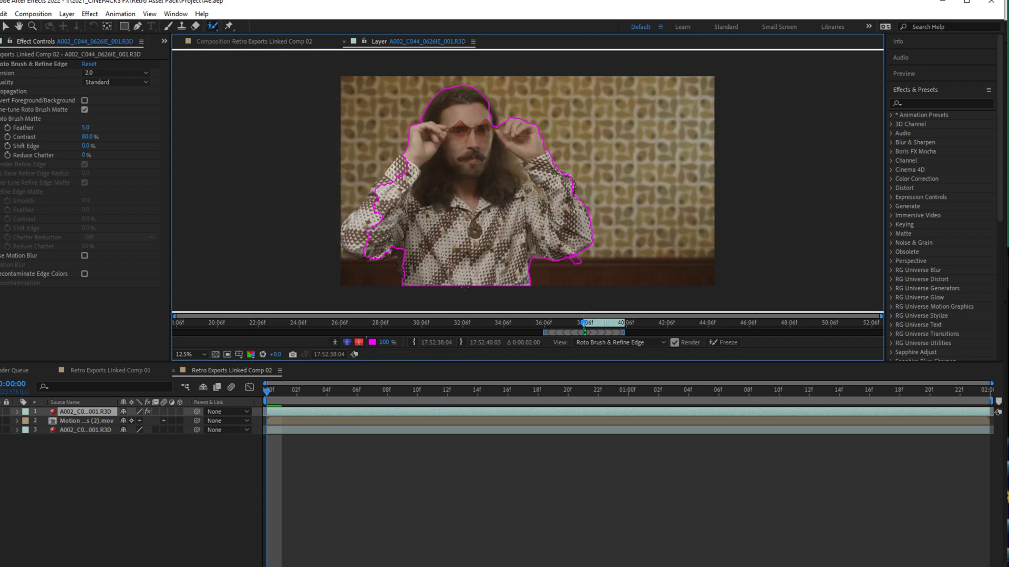
drag(358, 249, 343, 241)
drag(364, 206, 399, 166)
Step: Refine the Roto Brush edge up close, adding the missed sleeve edge and subtracting the stray area below the elbow
key(period)
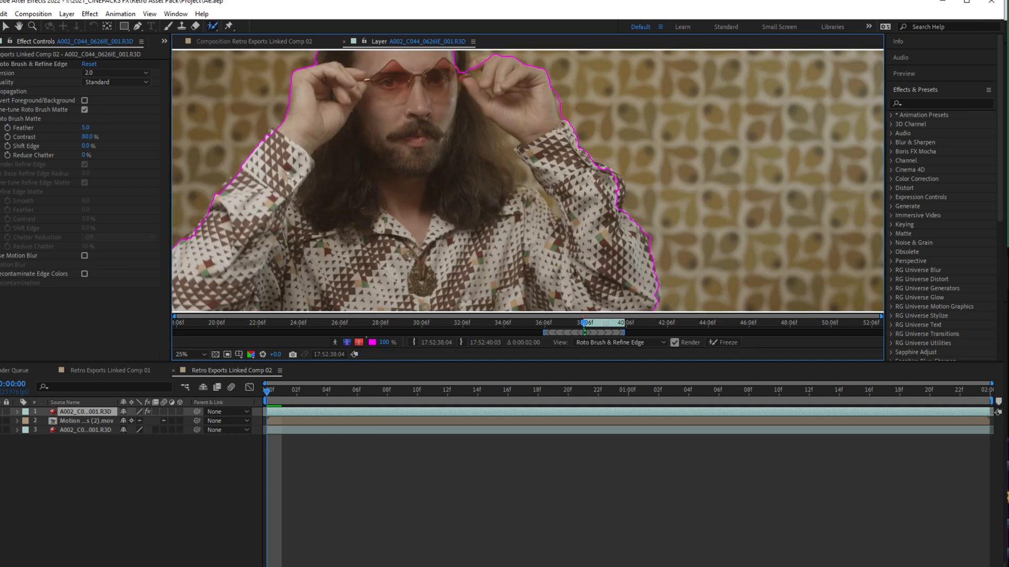
drag(620, 180, 622, 205)
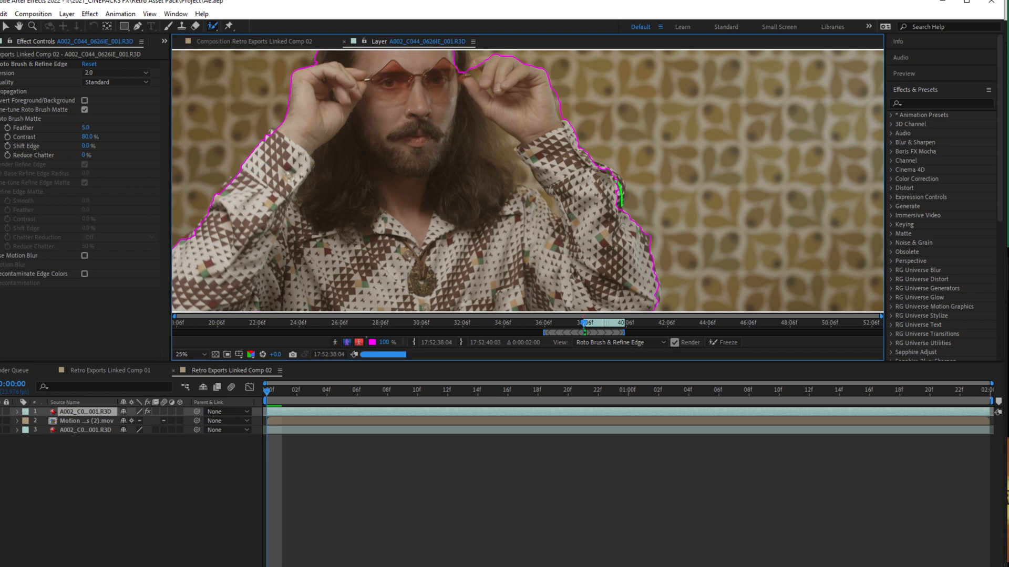
scroll(528, 182, down, 5)
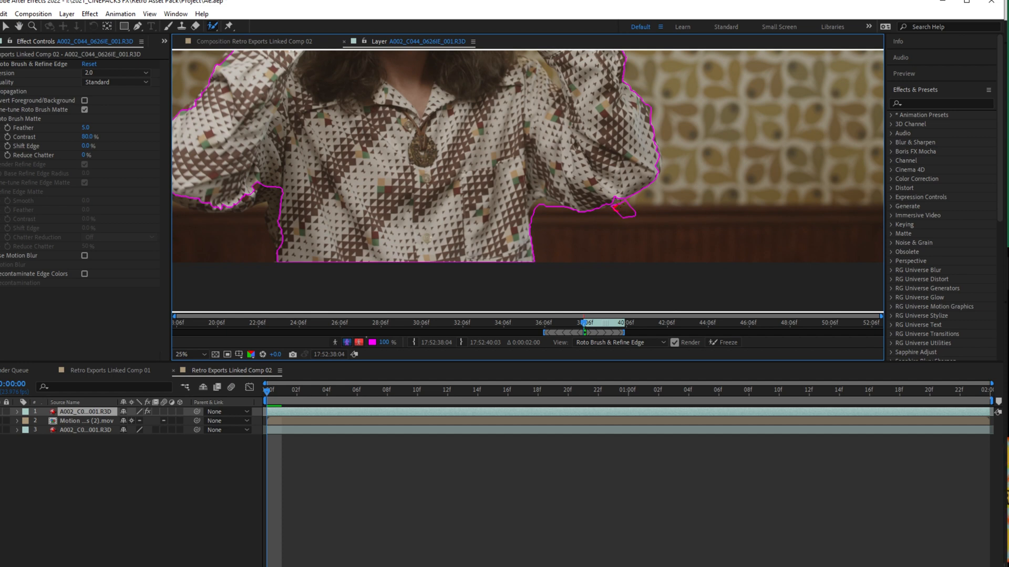
alt+drag(624, 210, 622, 232)
scroll(517, 226, down, 2)
Step: Propagate the Roto Brush selection of the man frame by frame through the clip and freeze the result
key(Page_Down)
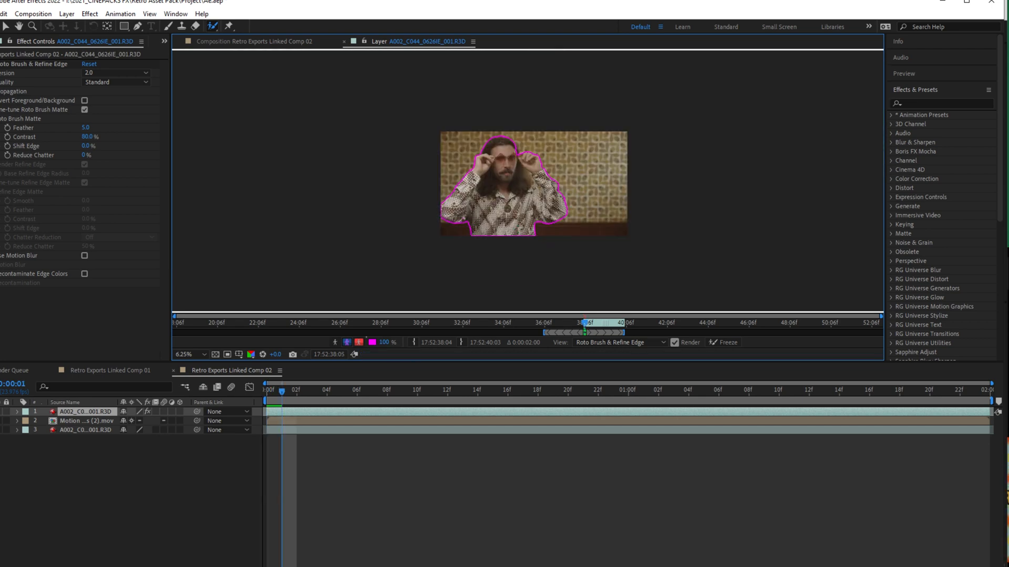
key(period)
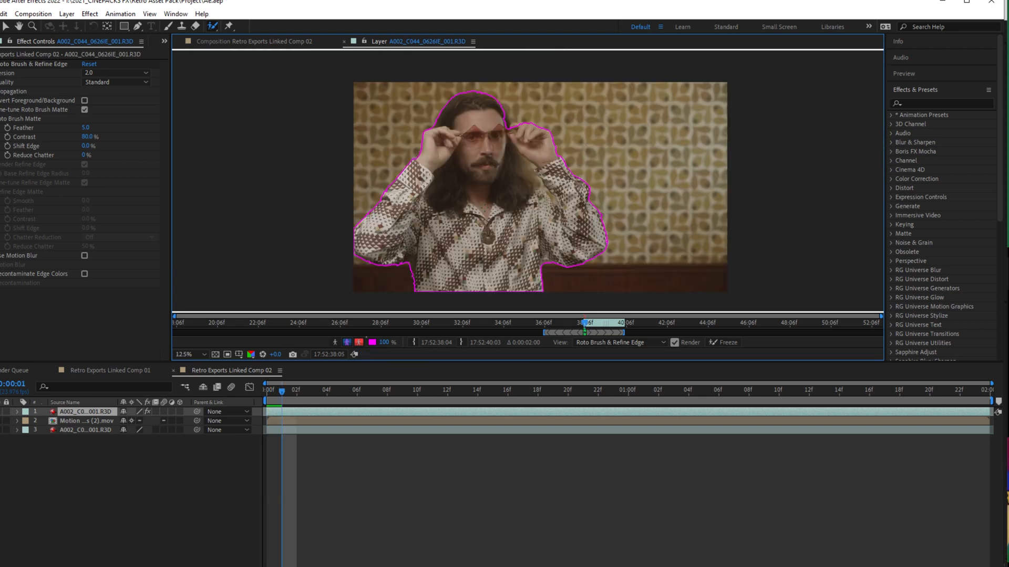
key(Page_Down)
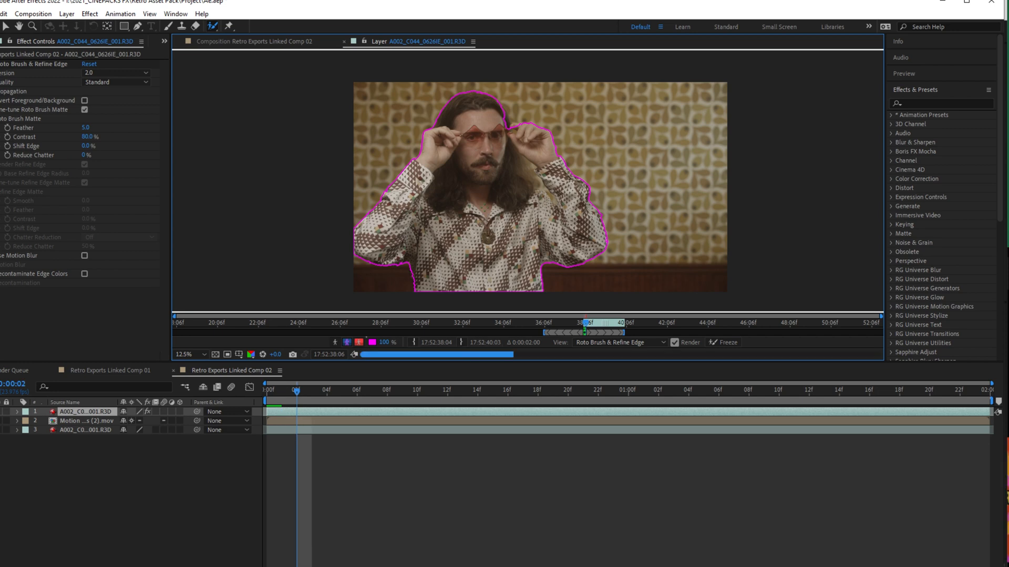
key(Page_Down)
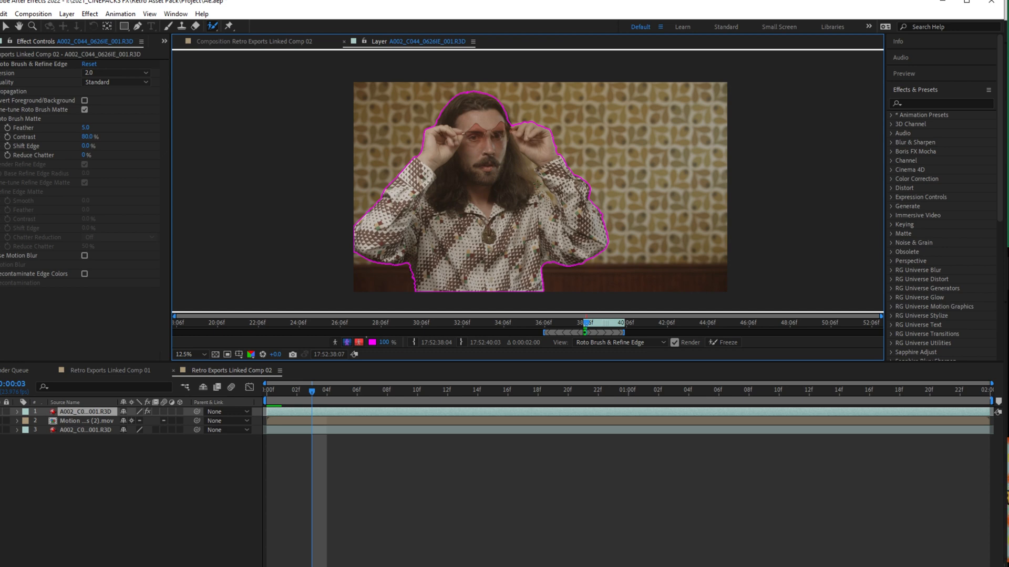
key(Page_Down)
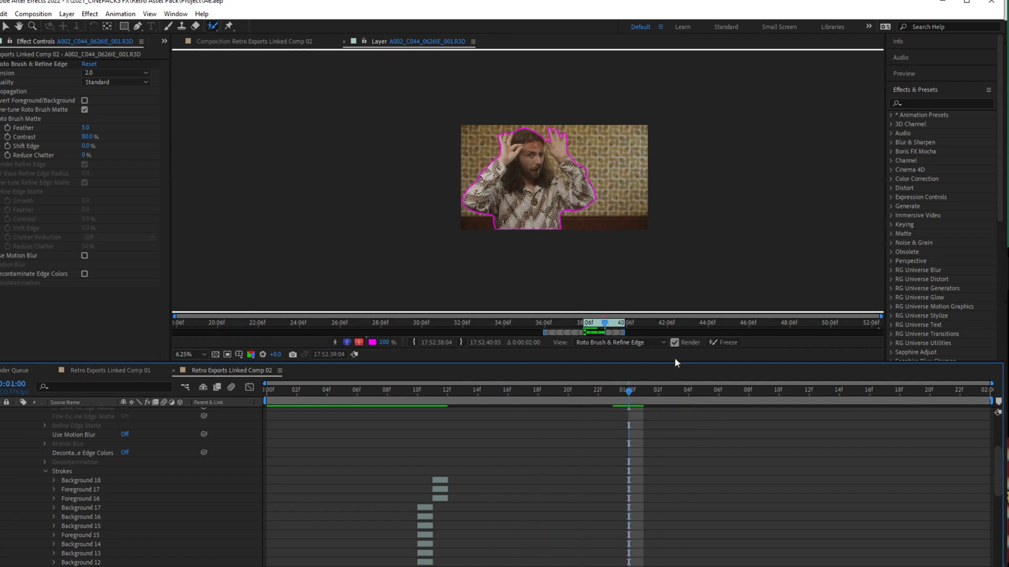
click(716, 342)
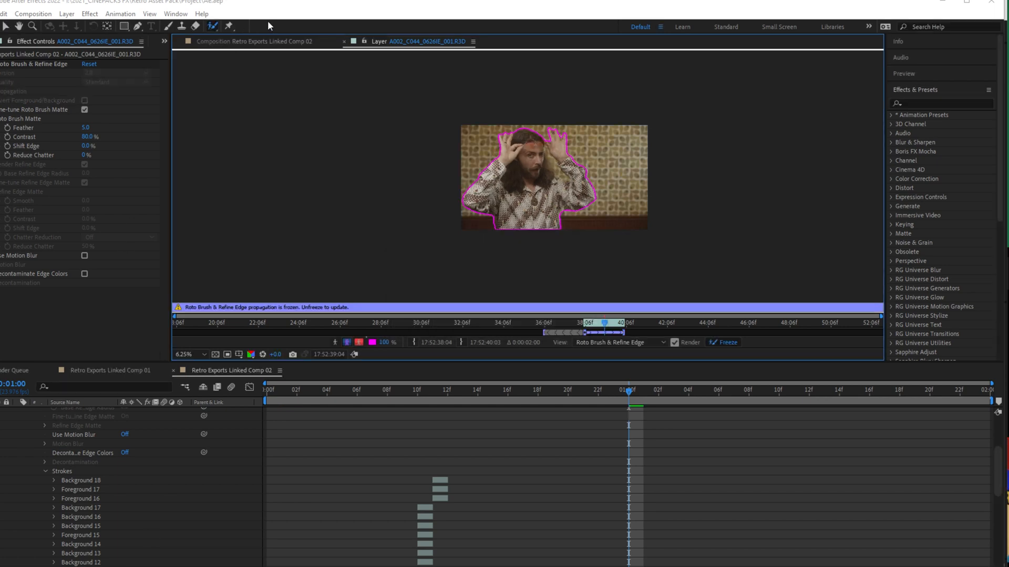
Step: Return to the composition view of Retro Exports Linked Comp 02 at its first frame and collapse the top layer's effect properties
click(263, 41)
drag(369, 391, 237, 407)
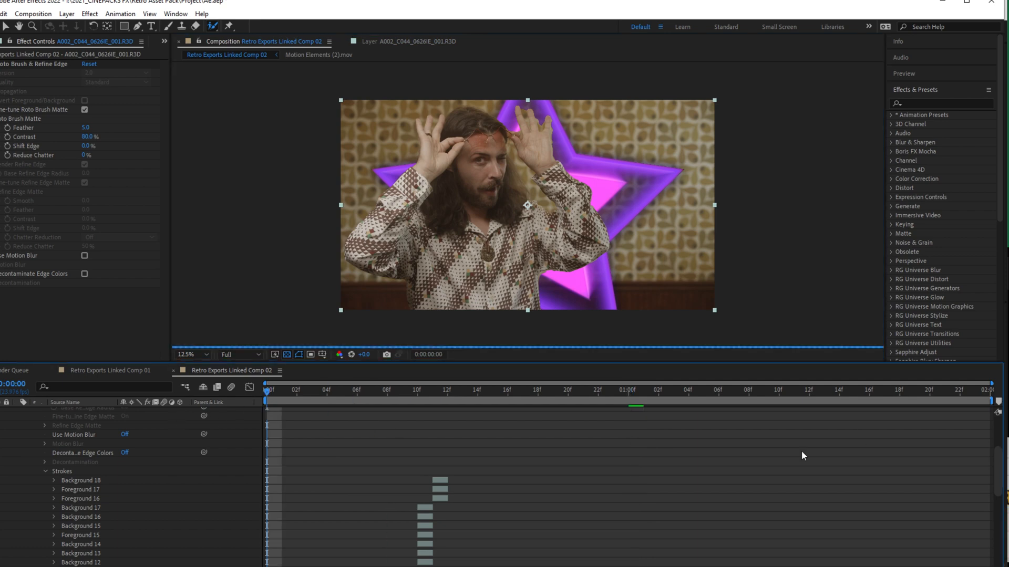
scroll(717, 477, down, 3)
scroll(598, 474, down, 5)
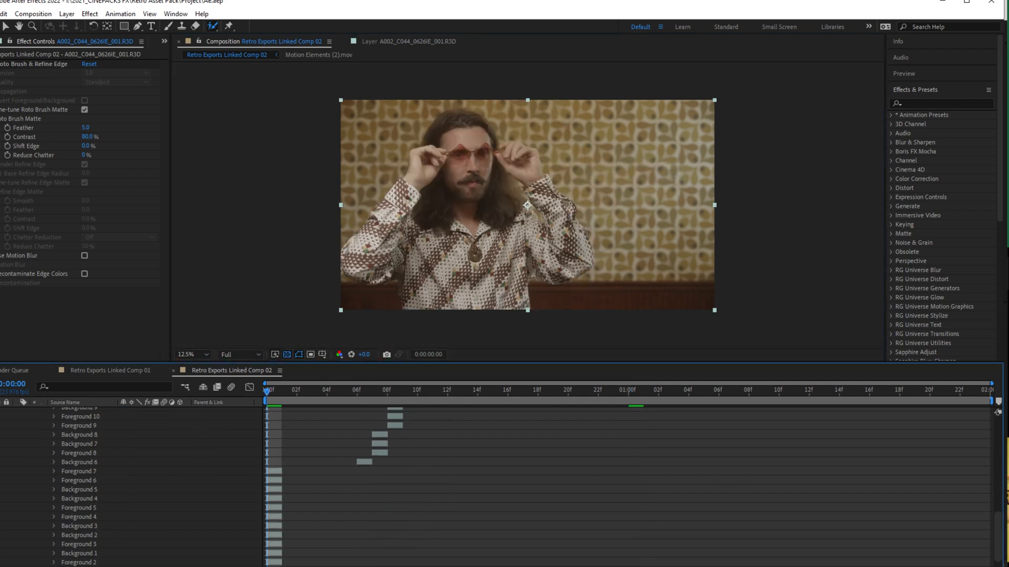
scroll(172, 477, up, 8)
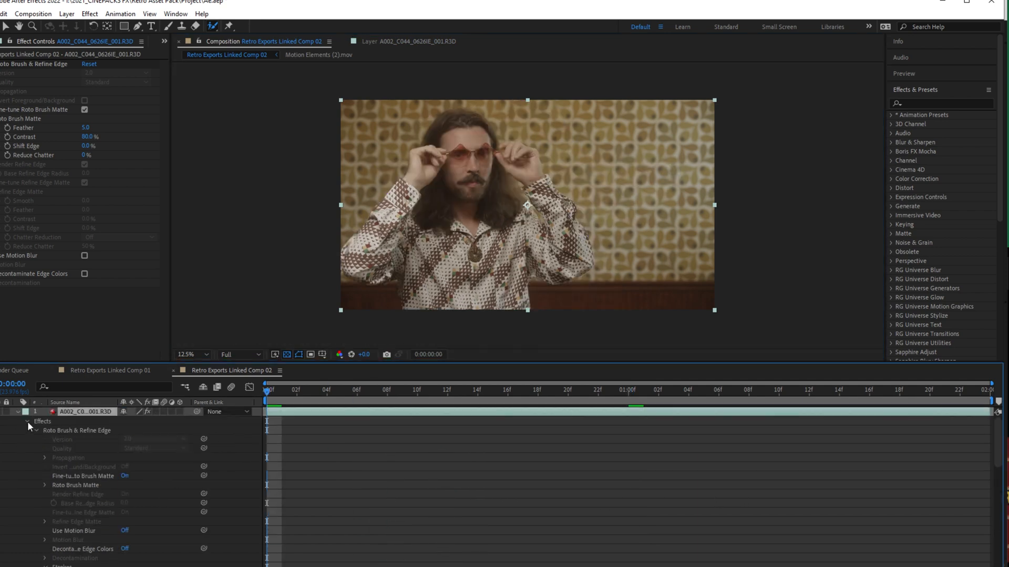
click(28, 421)
Step: Preview the rotoscoped man over the star element from the start and again from frame 14
key(ctrl+shift+h)
key(ctrl+shift+h)
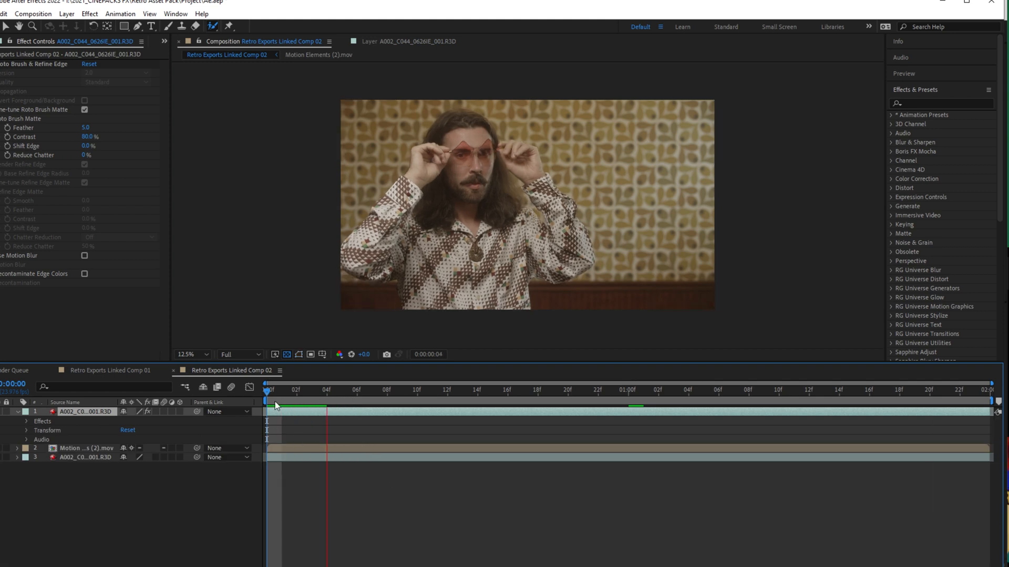
drag(292, 395, 471, 398)
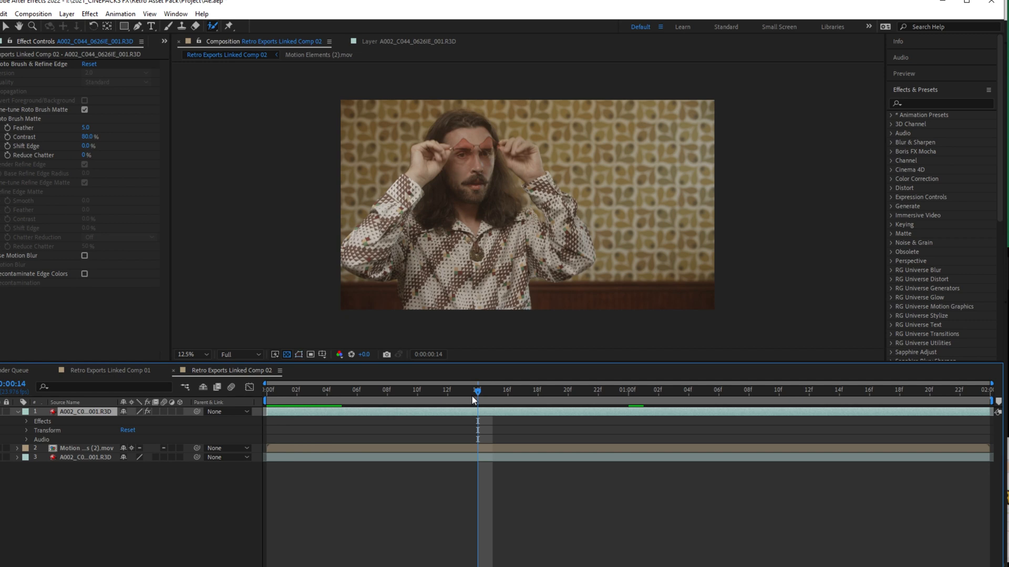
key(space)
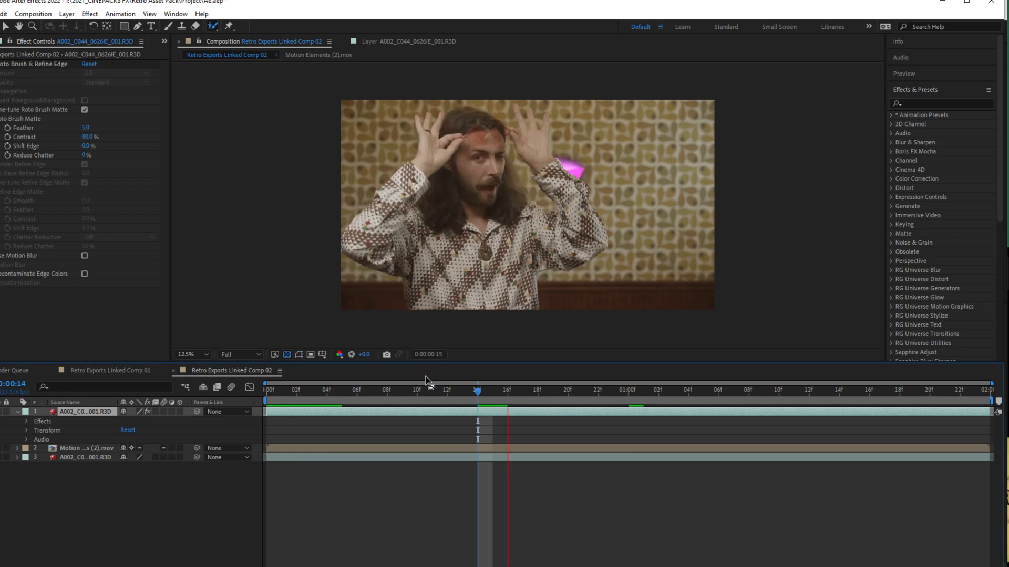
key(space)
Step: Shift the Motion Elements (2).mov layer about 18 frames earlier in the timeline and preview the star's timing
drag(386, 448, 116, 456)
key(space)
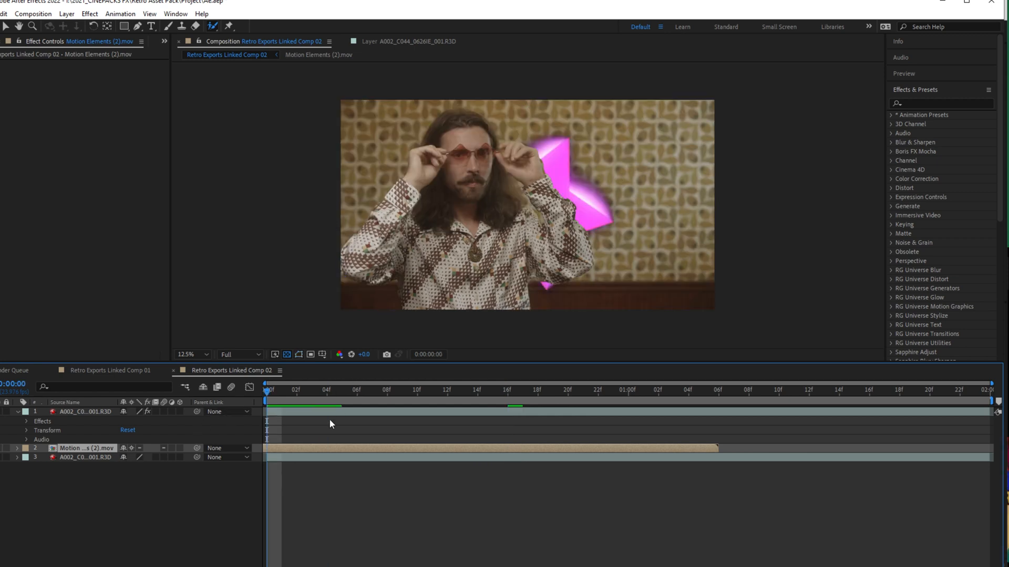
key(space)
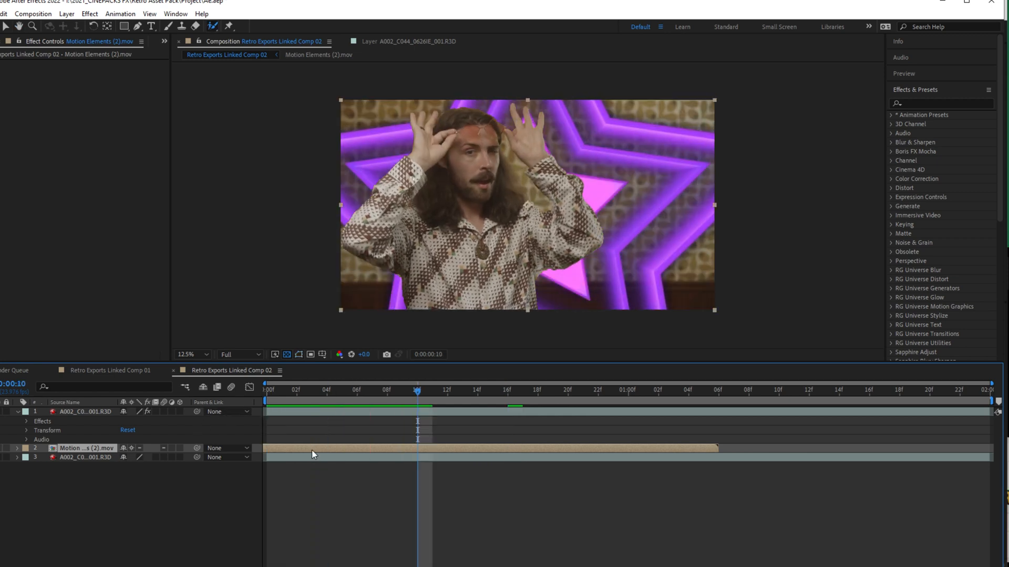
Step: Scale the motion element to 134%, reposition it behind the man, widen it to 153% and preview from the start
key(s)
drag(137, 459, 153, 458)
key(v)
drag(691, 179, 626, 183)
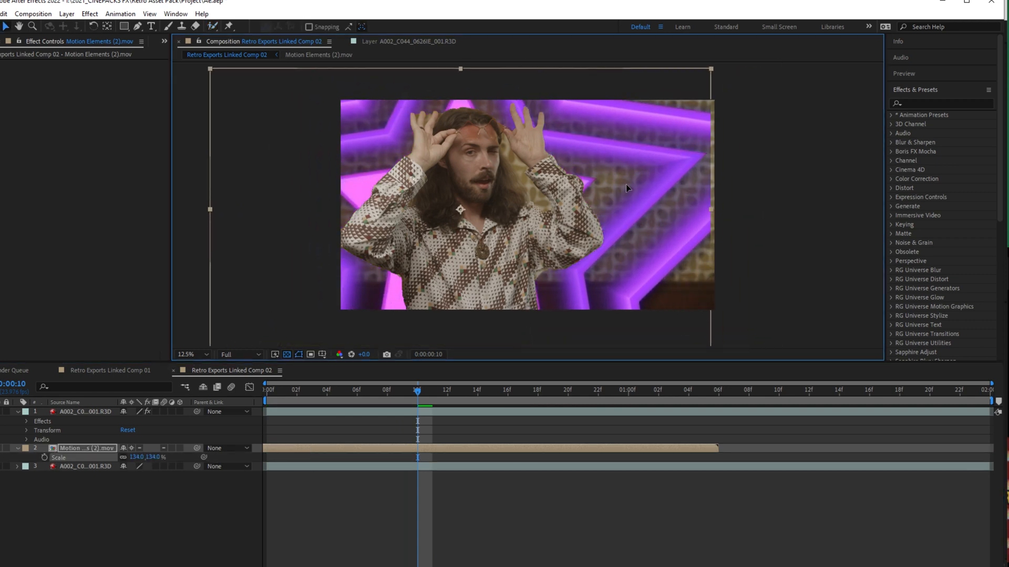
drag(711, 210, 746, 209)
key(space)
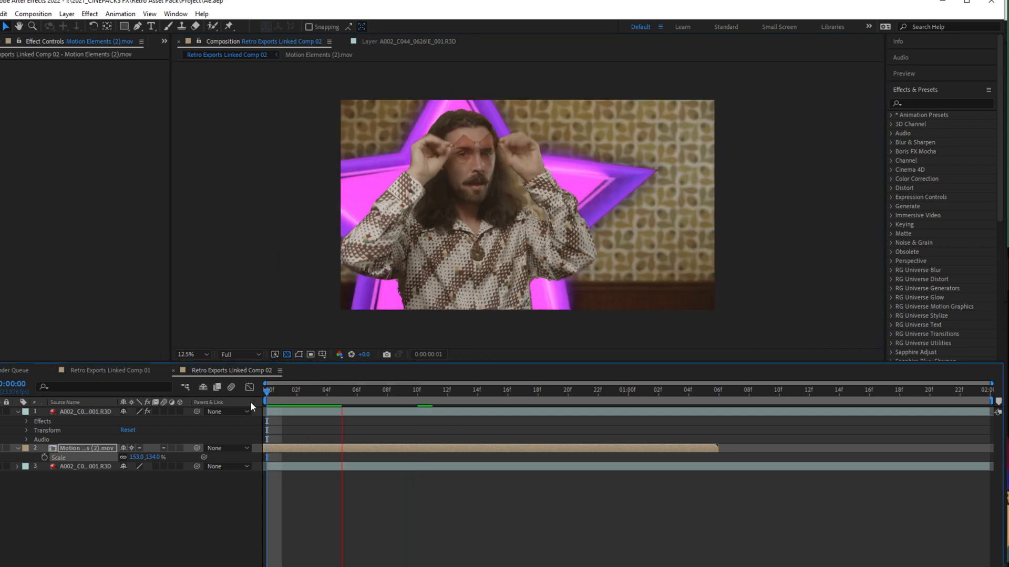
key(space)
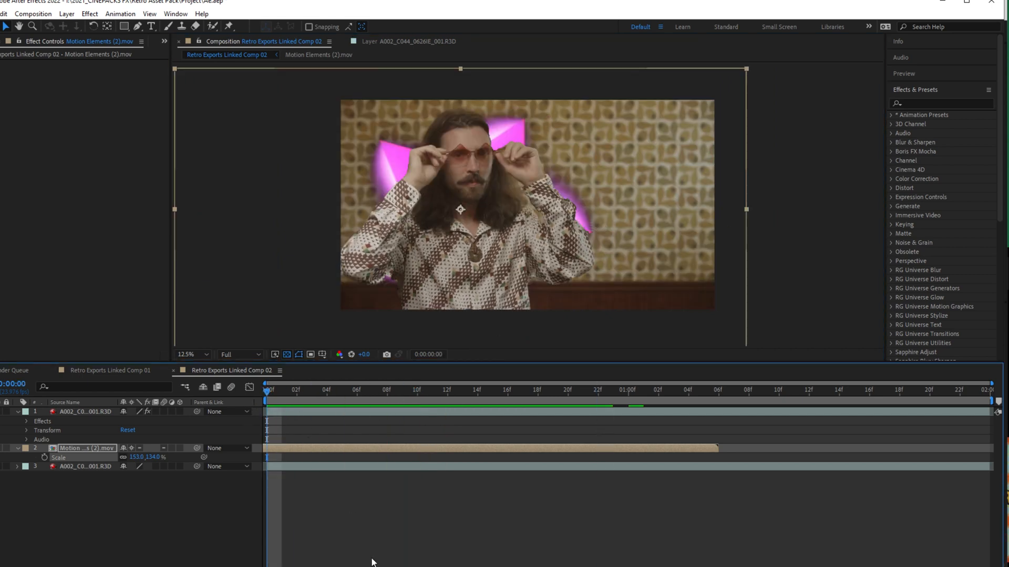
Step: Add Border (5).mov as the uppermost layer, fit it to the comp and preview it with the footage
click(379, 542)
drag(111, 529, 214, 515)
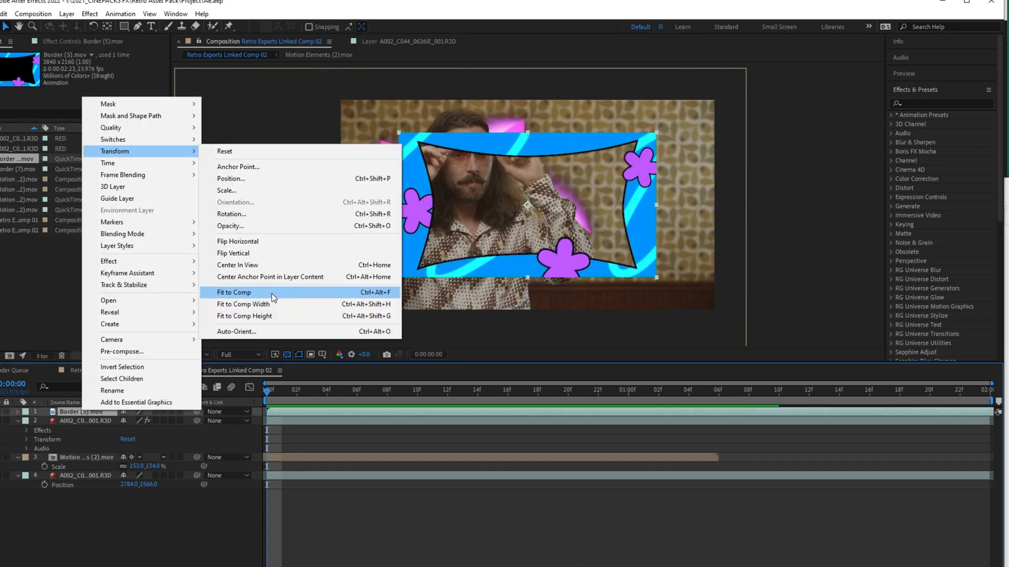
click(272, 295)
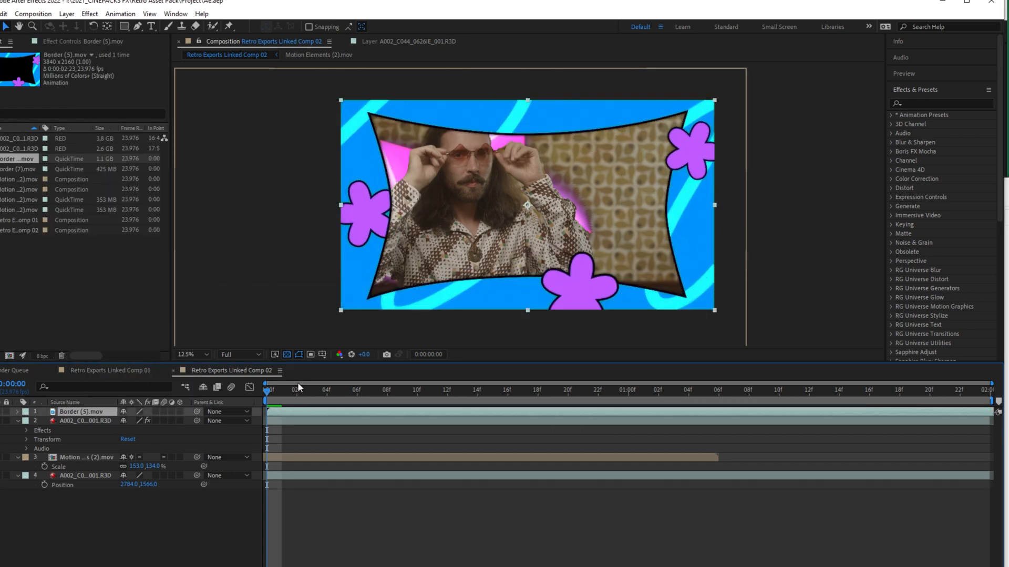
click(155, 508)
key(space)
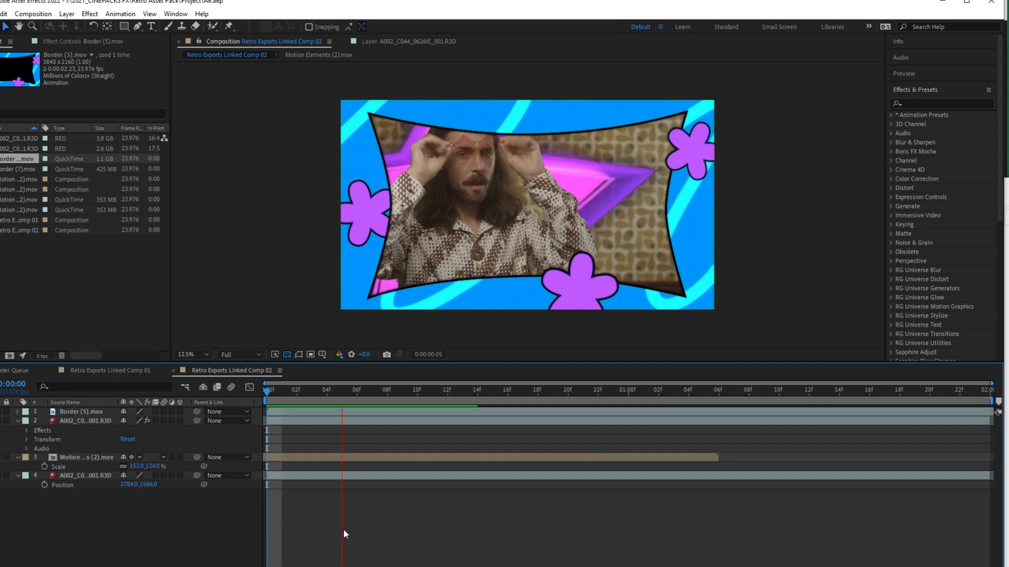
key(space)
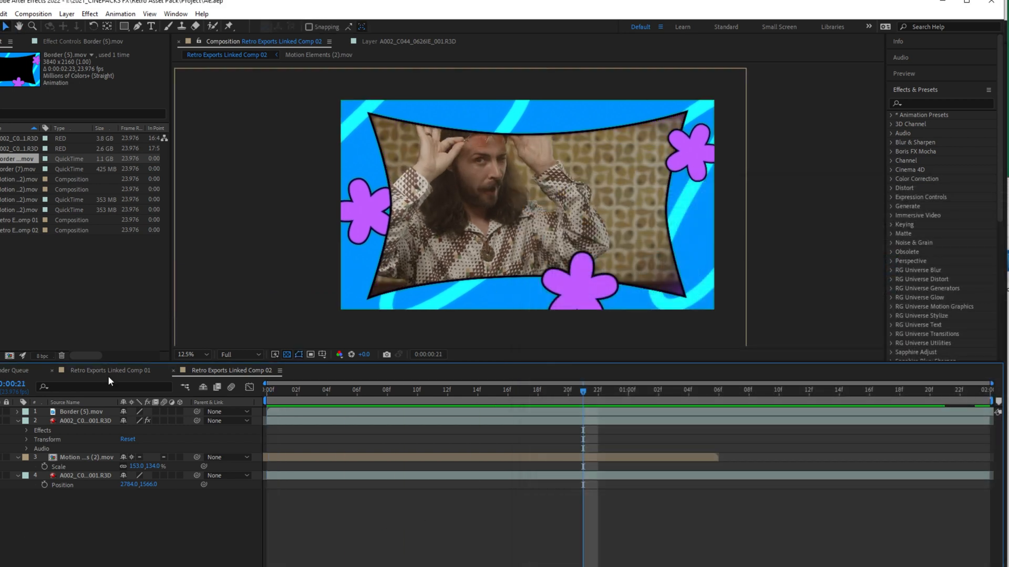
Step: Move the rotoscoped footage layer above the Border (5).mov layer and preview the man in front of the border
click(96, 421)
drag(94, 418, 94, 411)
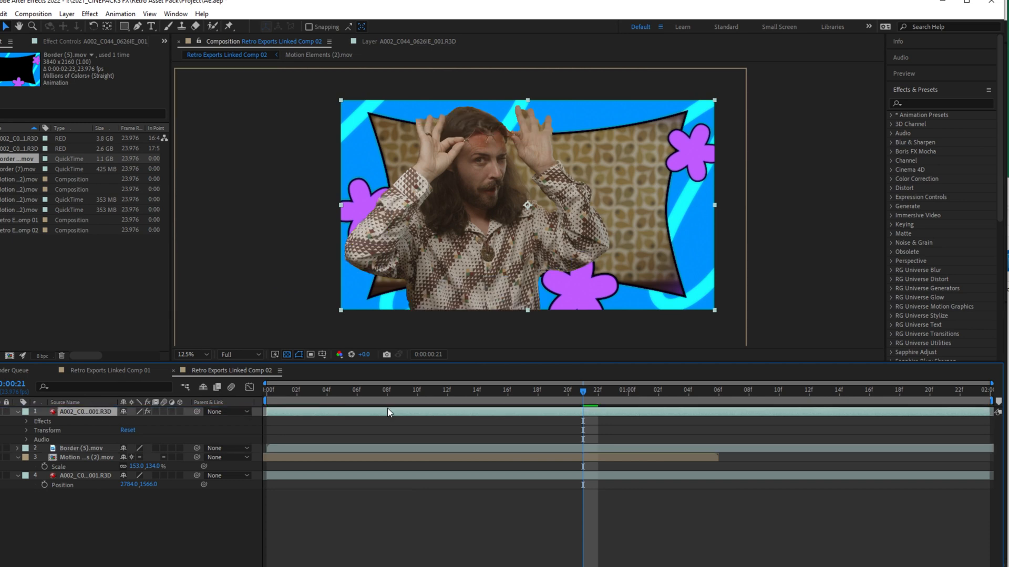
key(space)
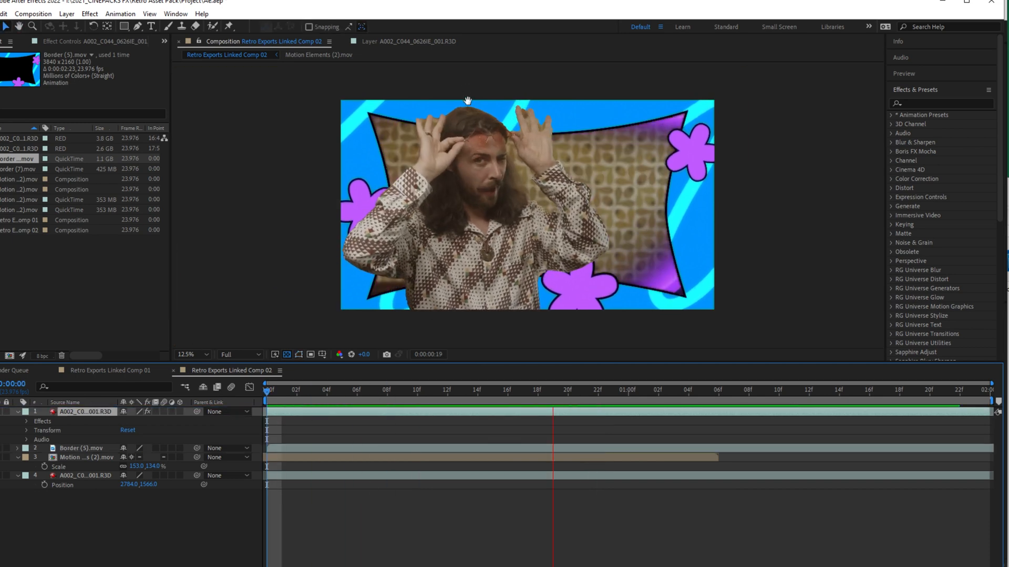
key(space)
key(space)
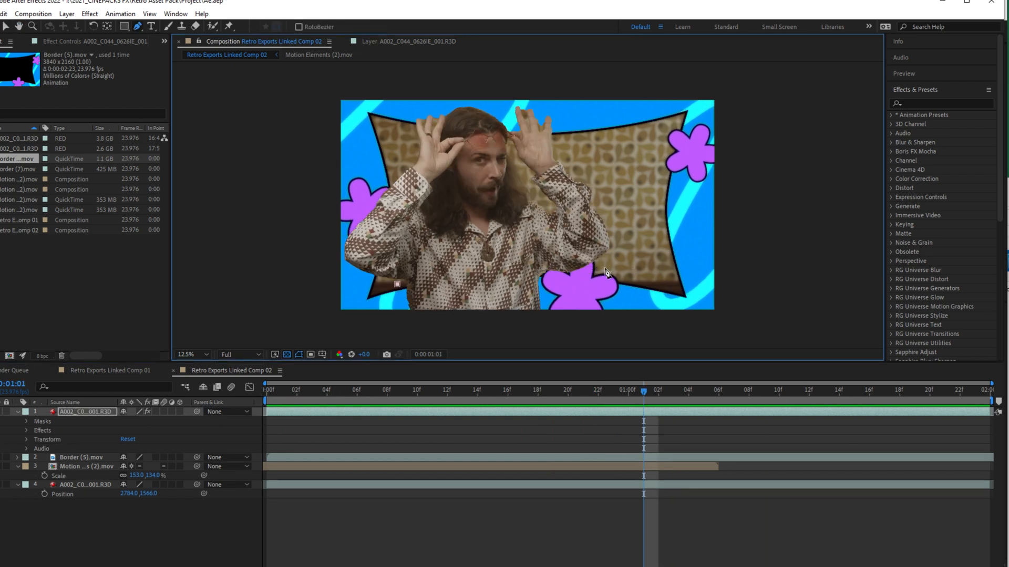
Step: Draw a closed mask around the man's upper body on the top footage layer with the Pen tool, cutting across the lower shirt
click(549, 272)
click(623, 260)
click(656, 214)
click(605, 105)
click(492, 92)
click(355, 108)
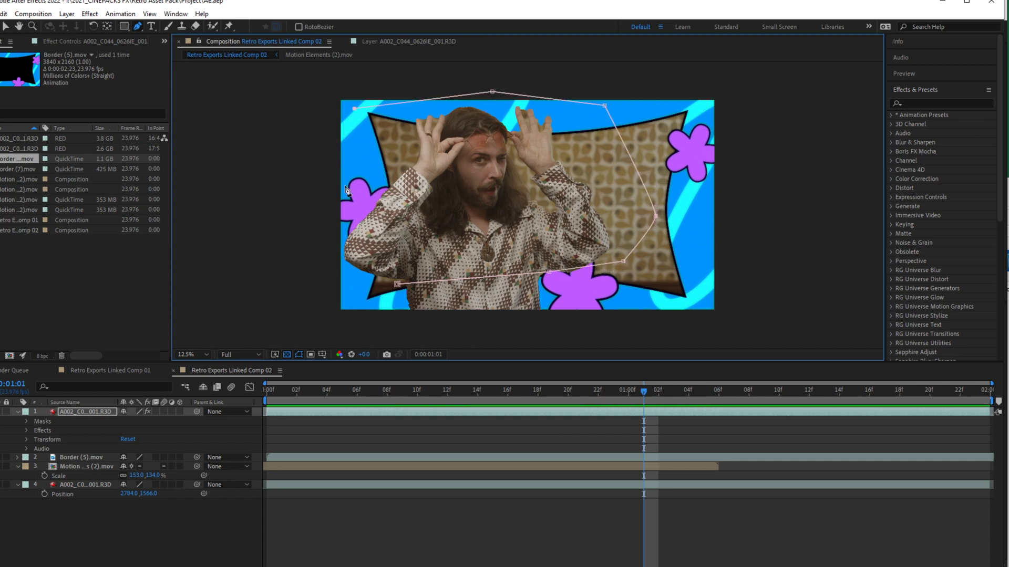
click(340, 203)
click(322, 270)
click(398, 285)
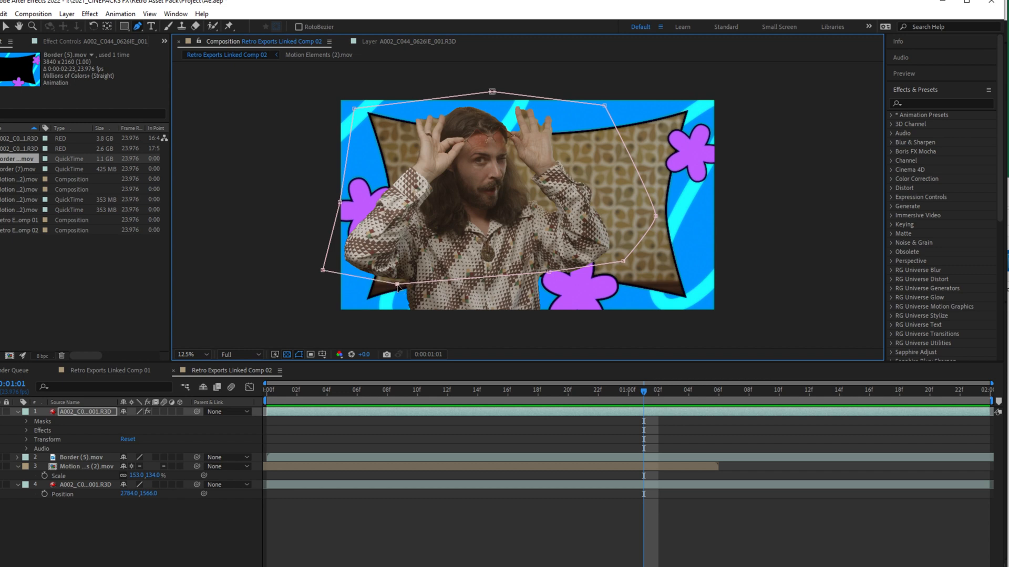
Step: Pre-compose the rotoscoped top footage layer, moving all attributes into the new composition
click(72, 411)
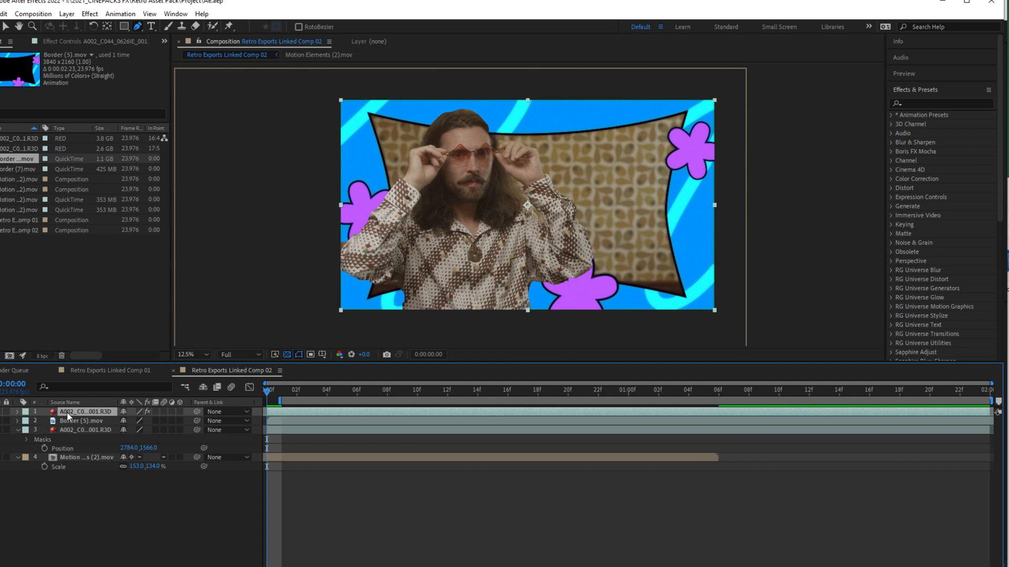
right_click(67, 412)
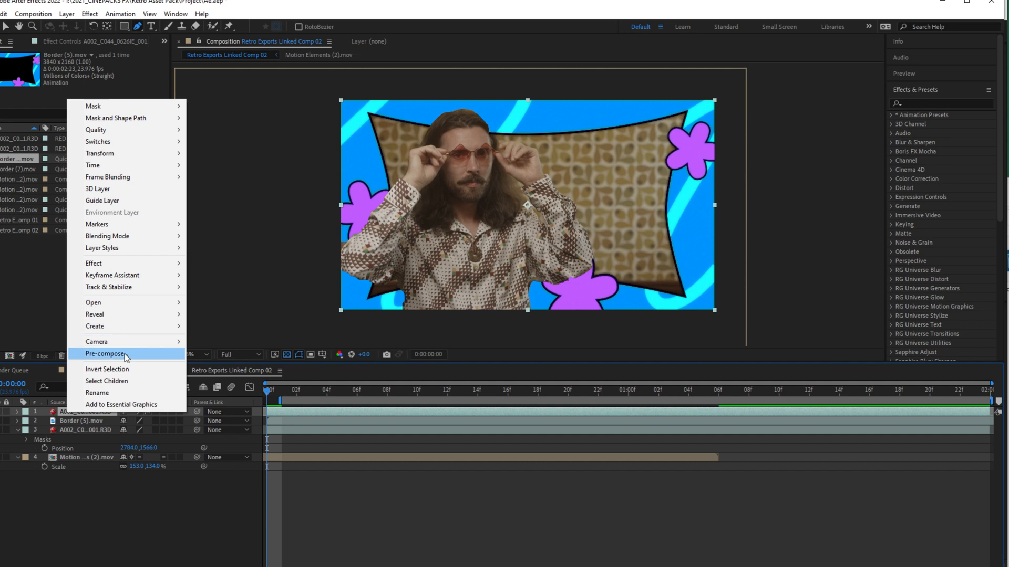
click(126, 357)
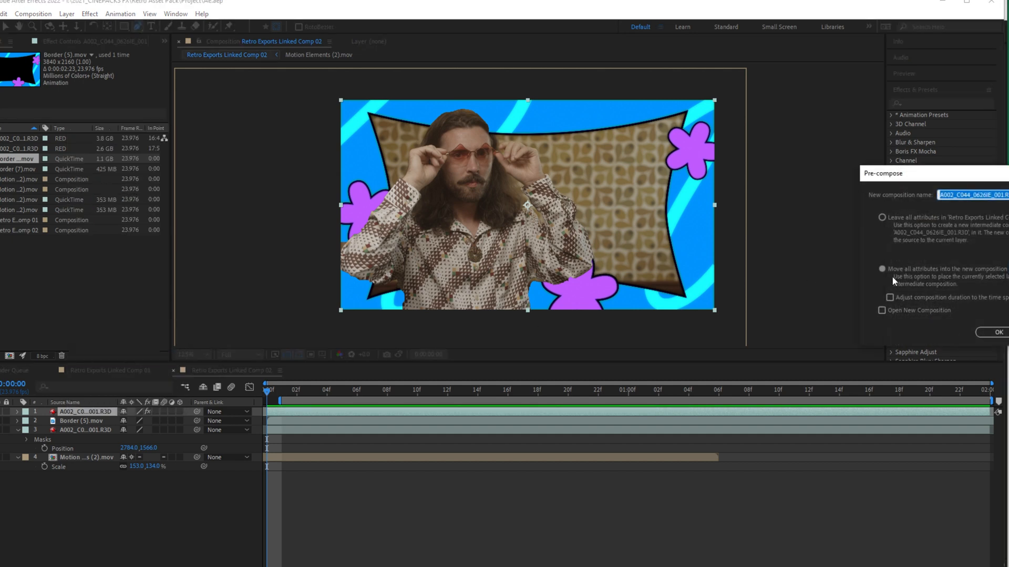
click(984, 332)
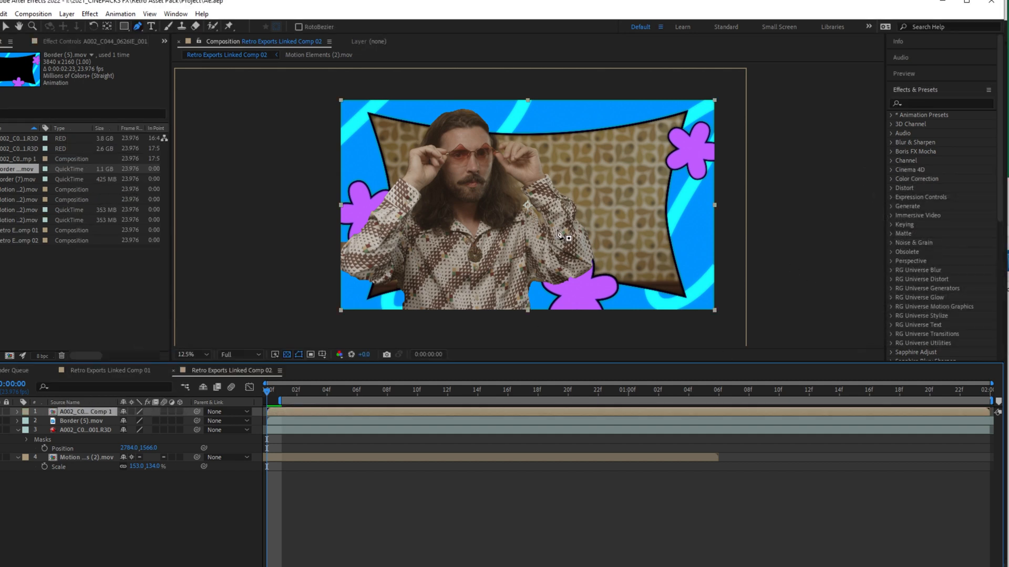
Step: Paste the copied mask onto the new pre-composed layer of the man
click(100, 420)
click(101, 413)
key(ctrl+v)
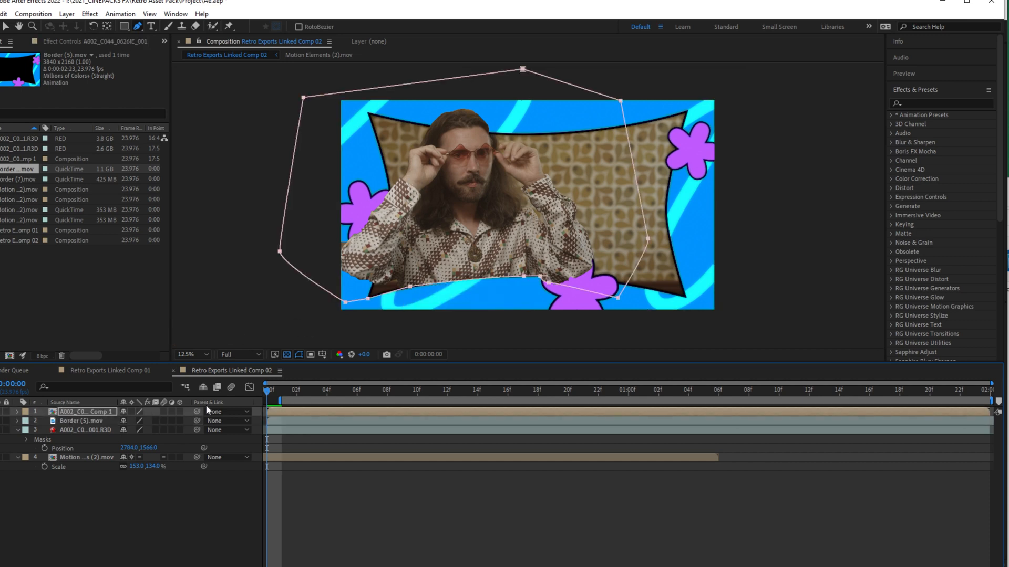
Step: Deselect the layers and scrub through the composition to check the masked man against the border's lower edge
click(143, 494)
drag(267, 404, 380, 404)
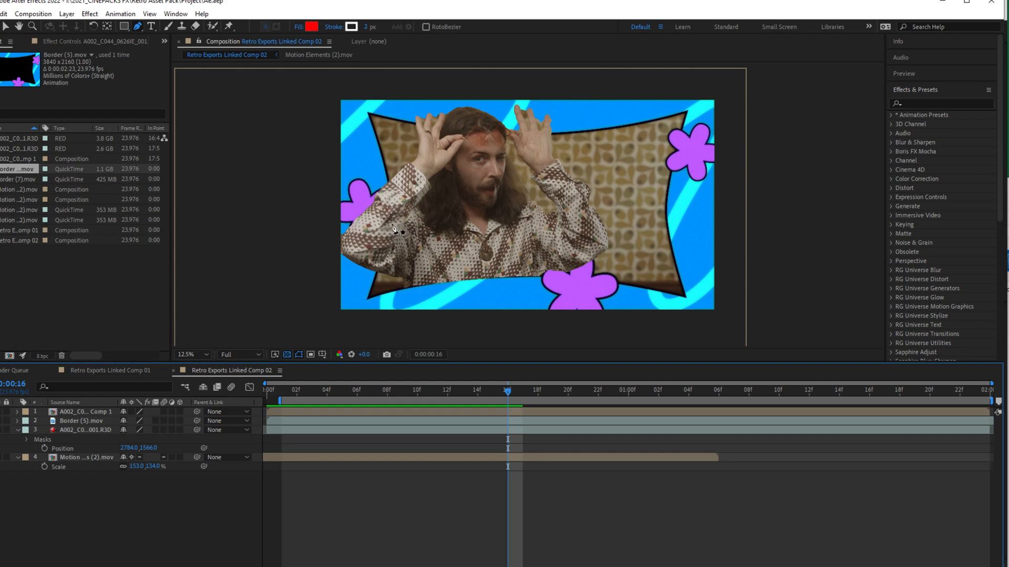
drag(342, 392, 678, 411)
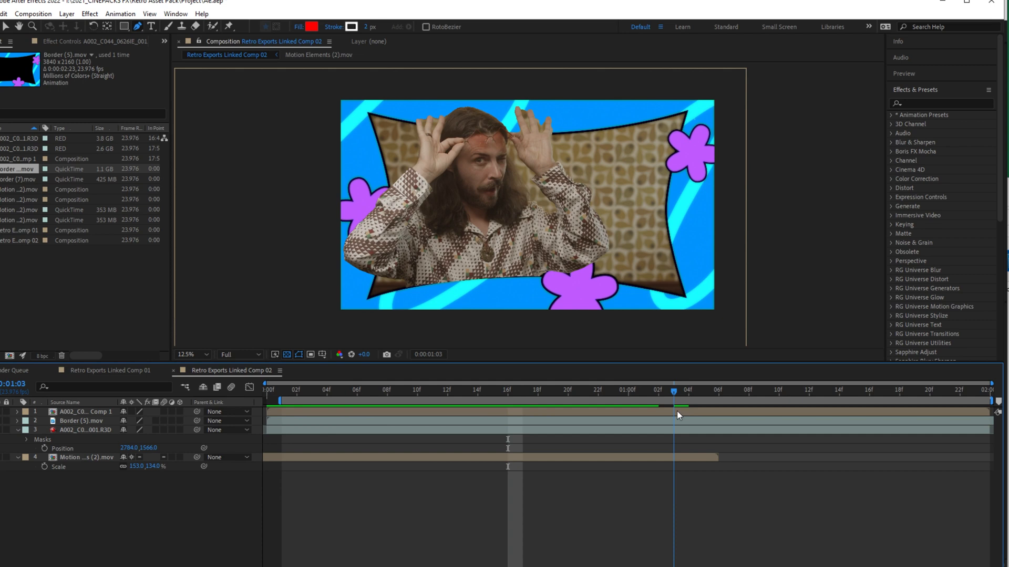
drag(673, 409, 295, 428)
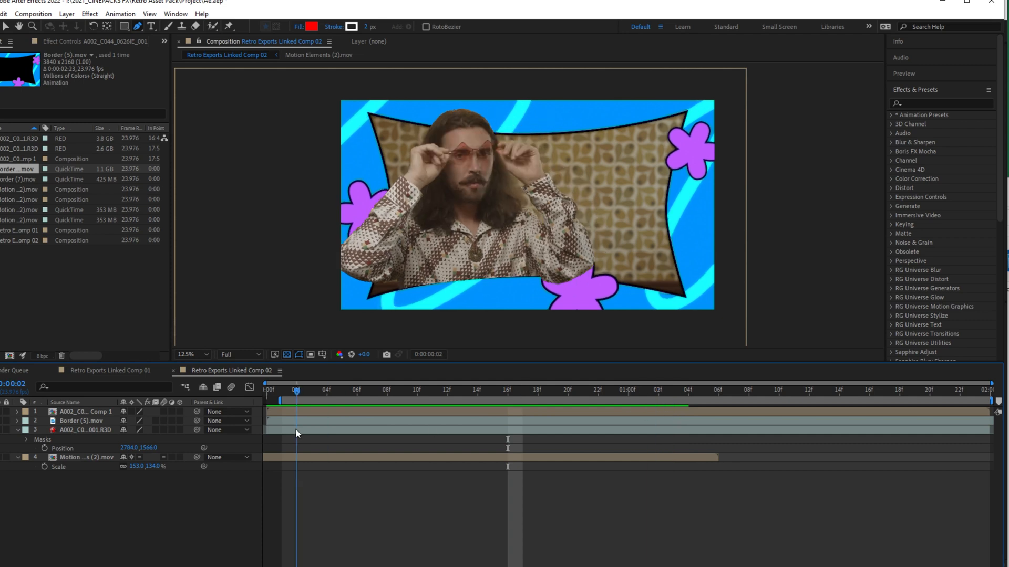